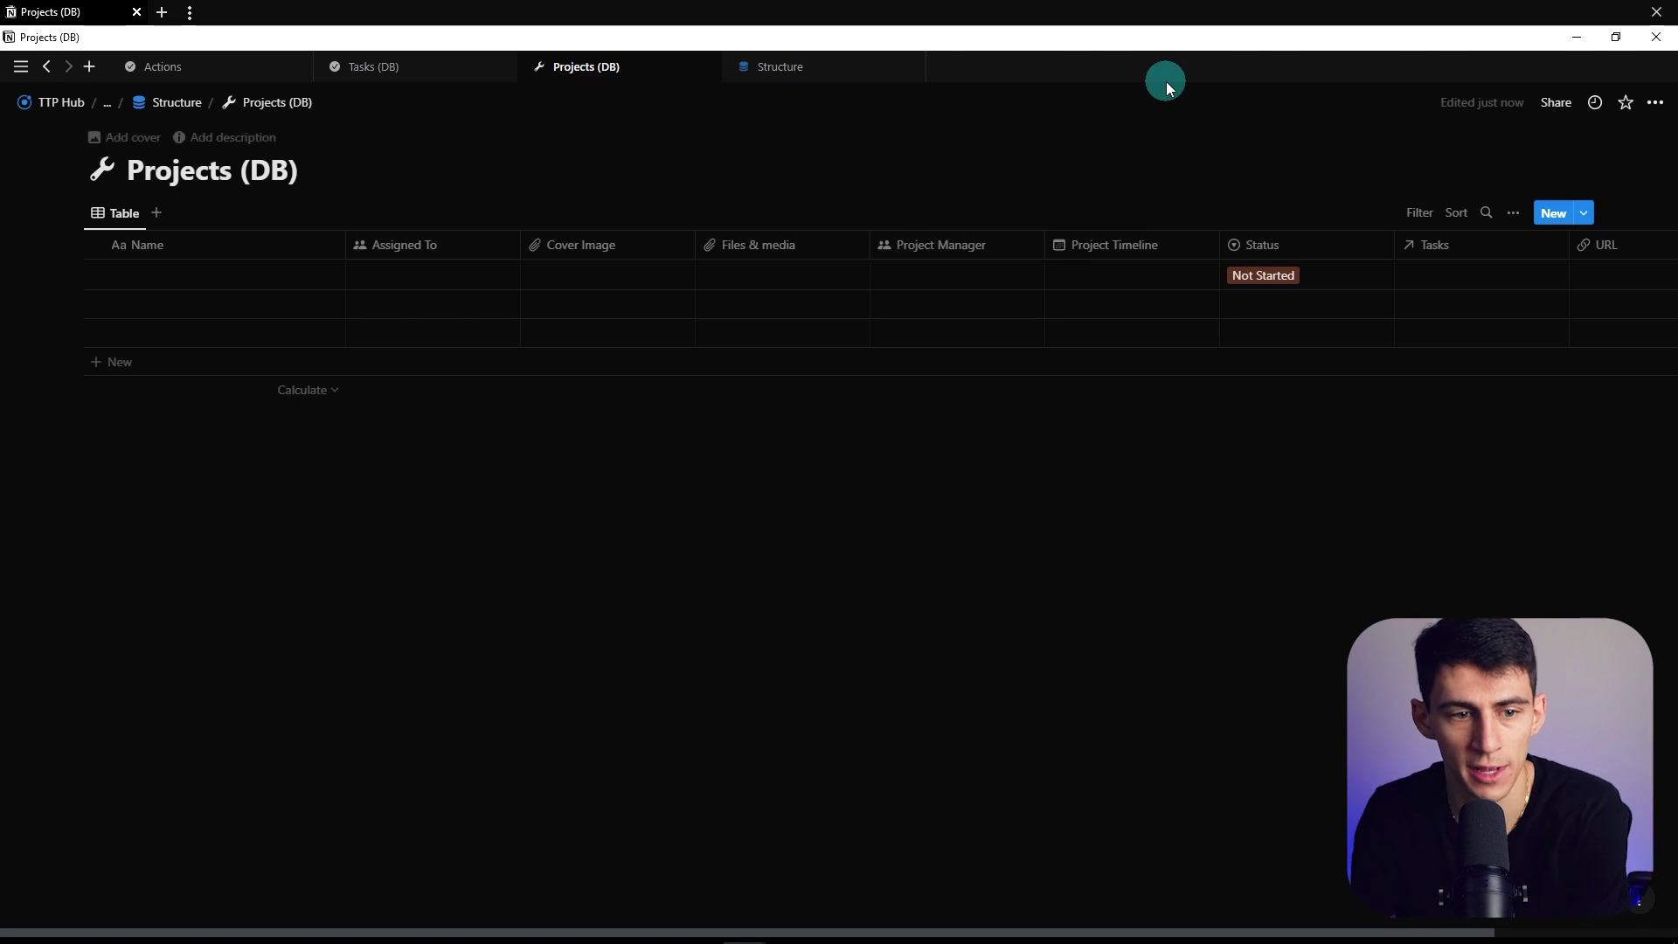
Open the first project's page, reveal its hidden Tasks property, and inspect its relation settings
click(317, 275)
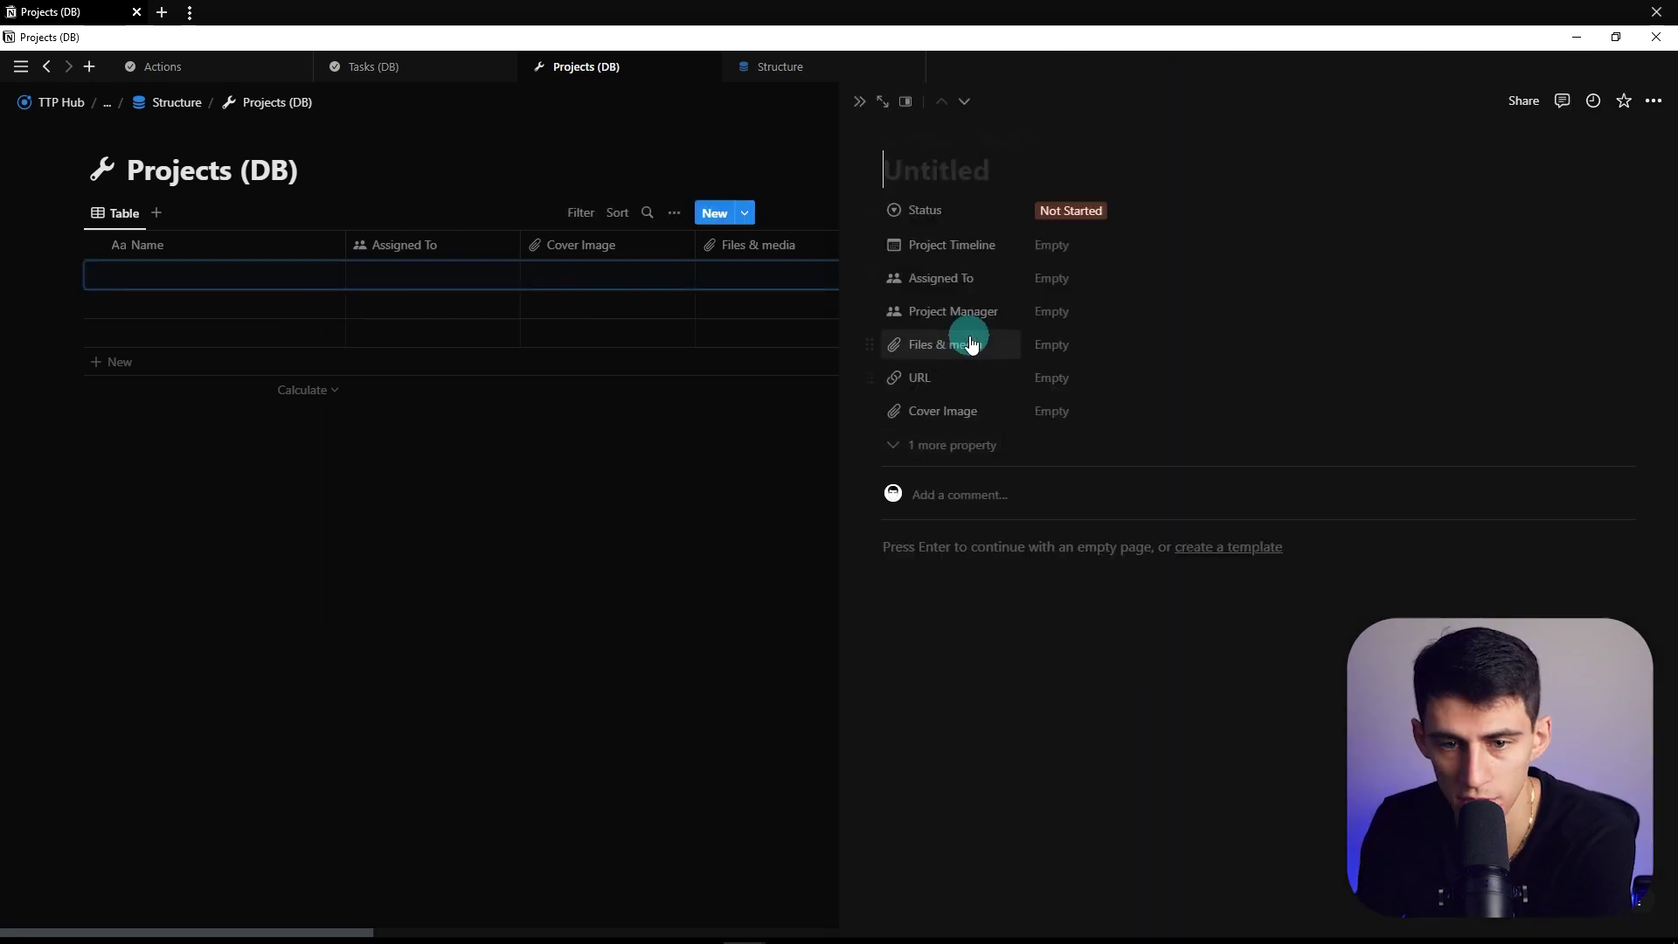
click(922, 463)
click(922, 450)
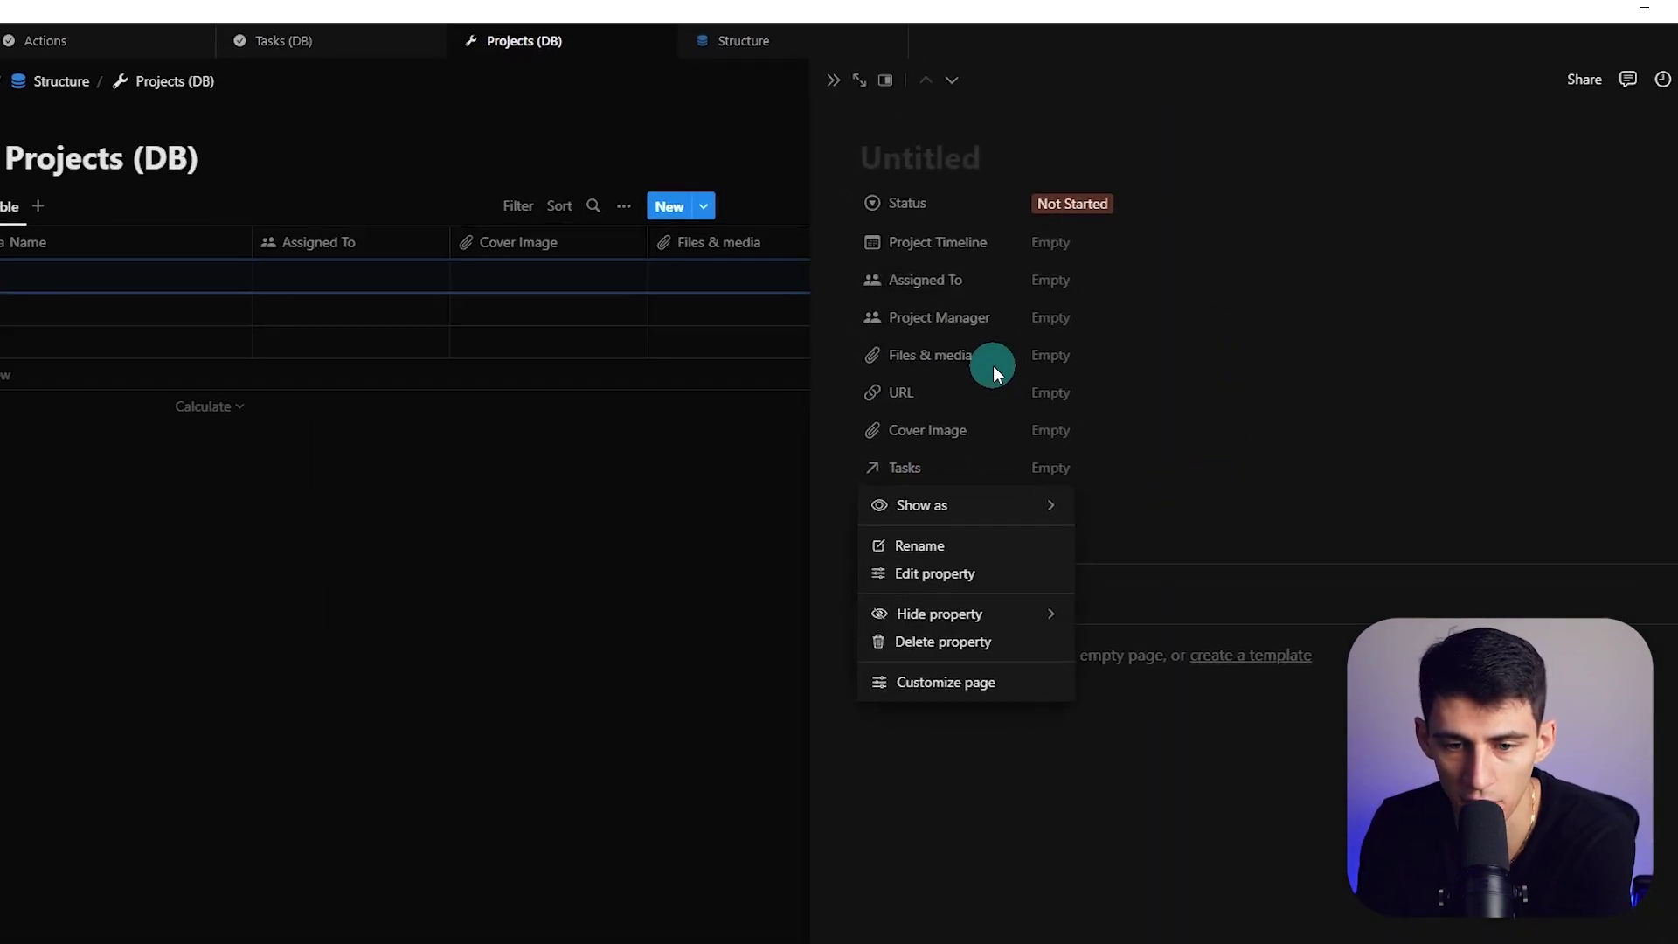
click(941, 164)
click(1032, 229)
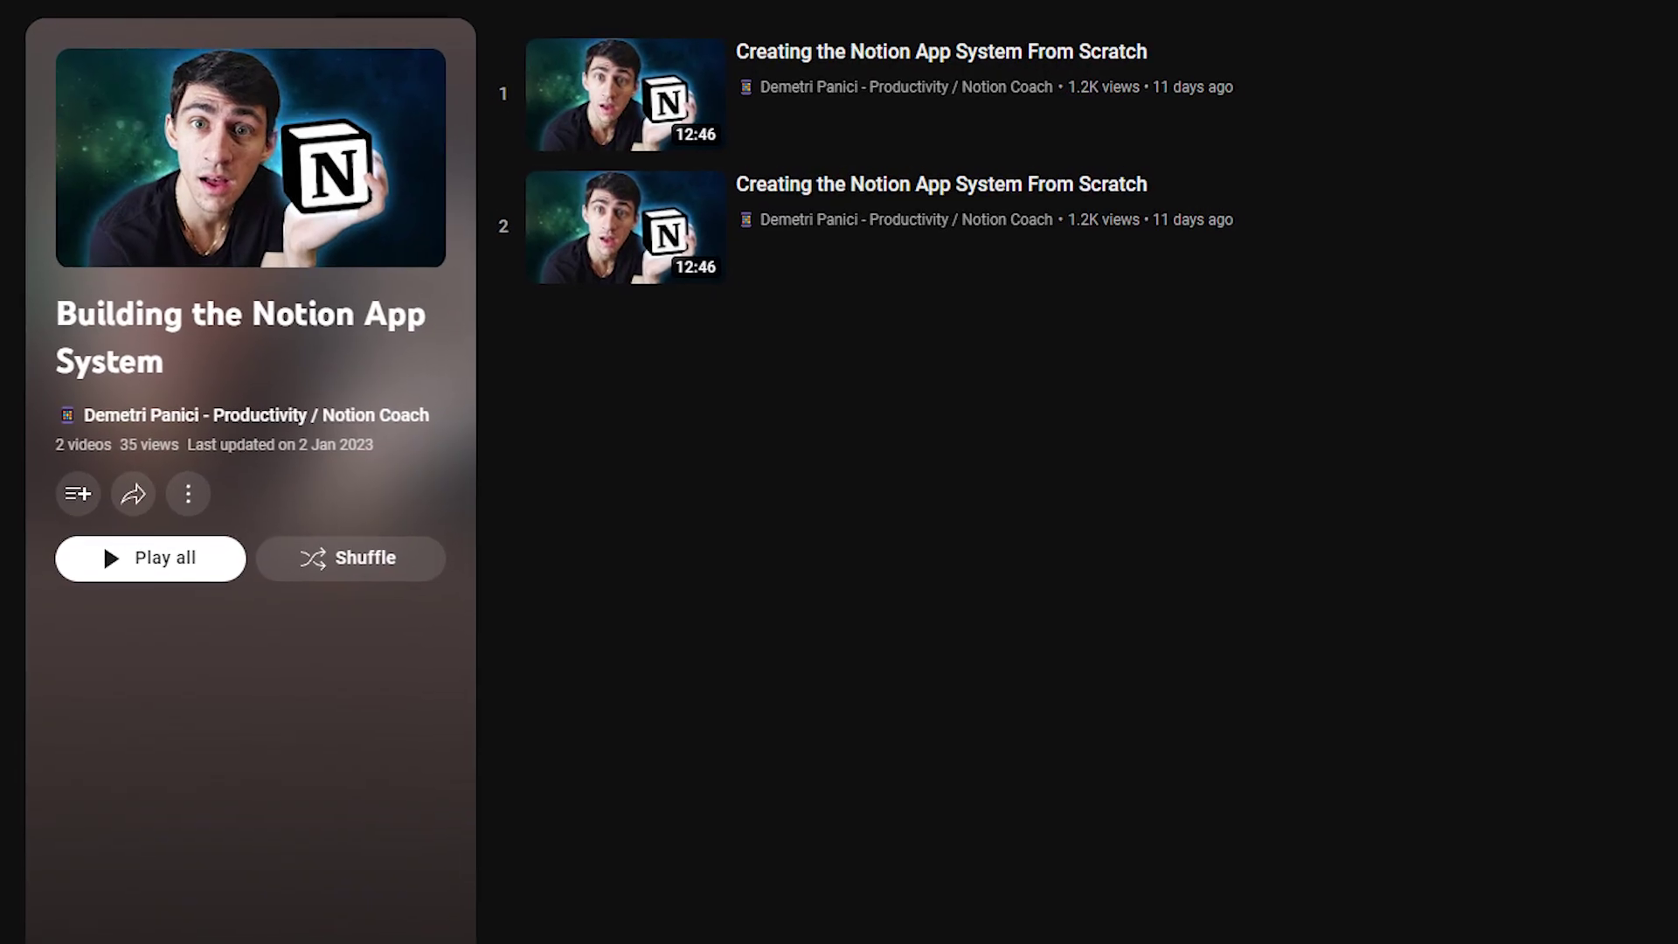
click(830, 530)
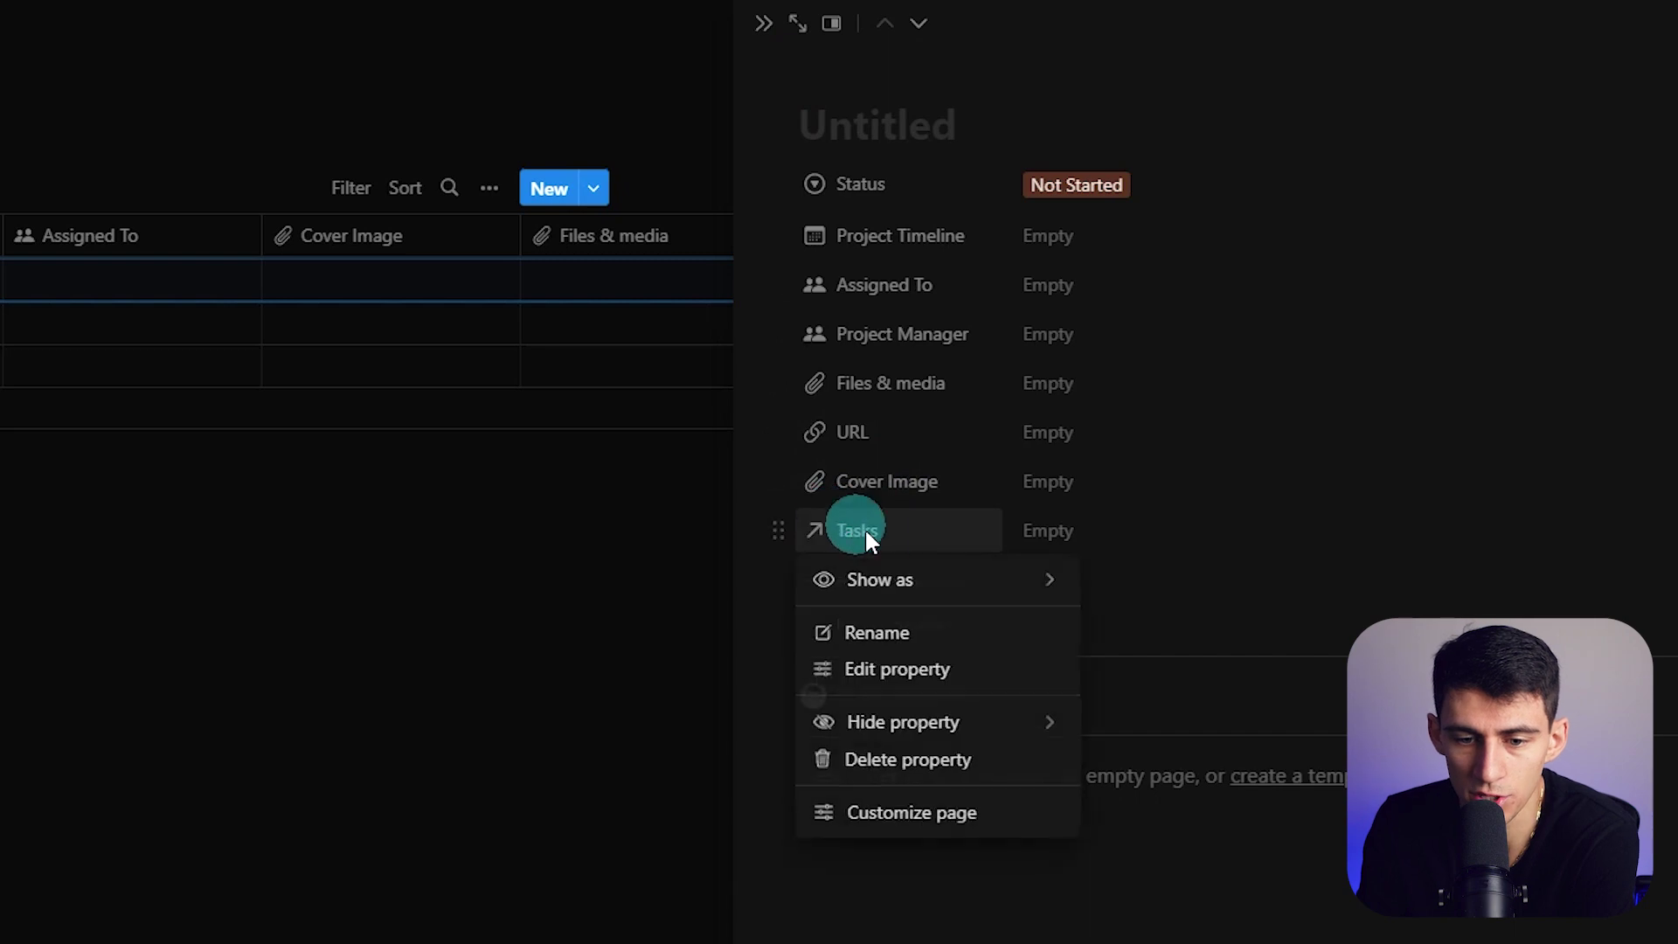
click(889, 674)
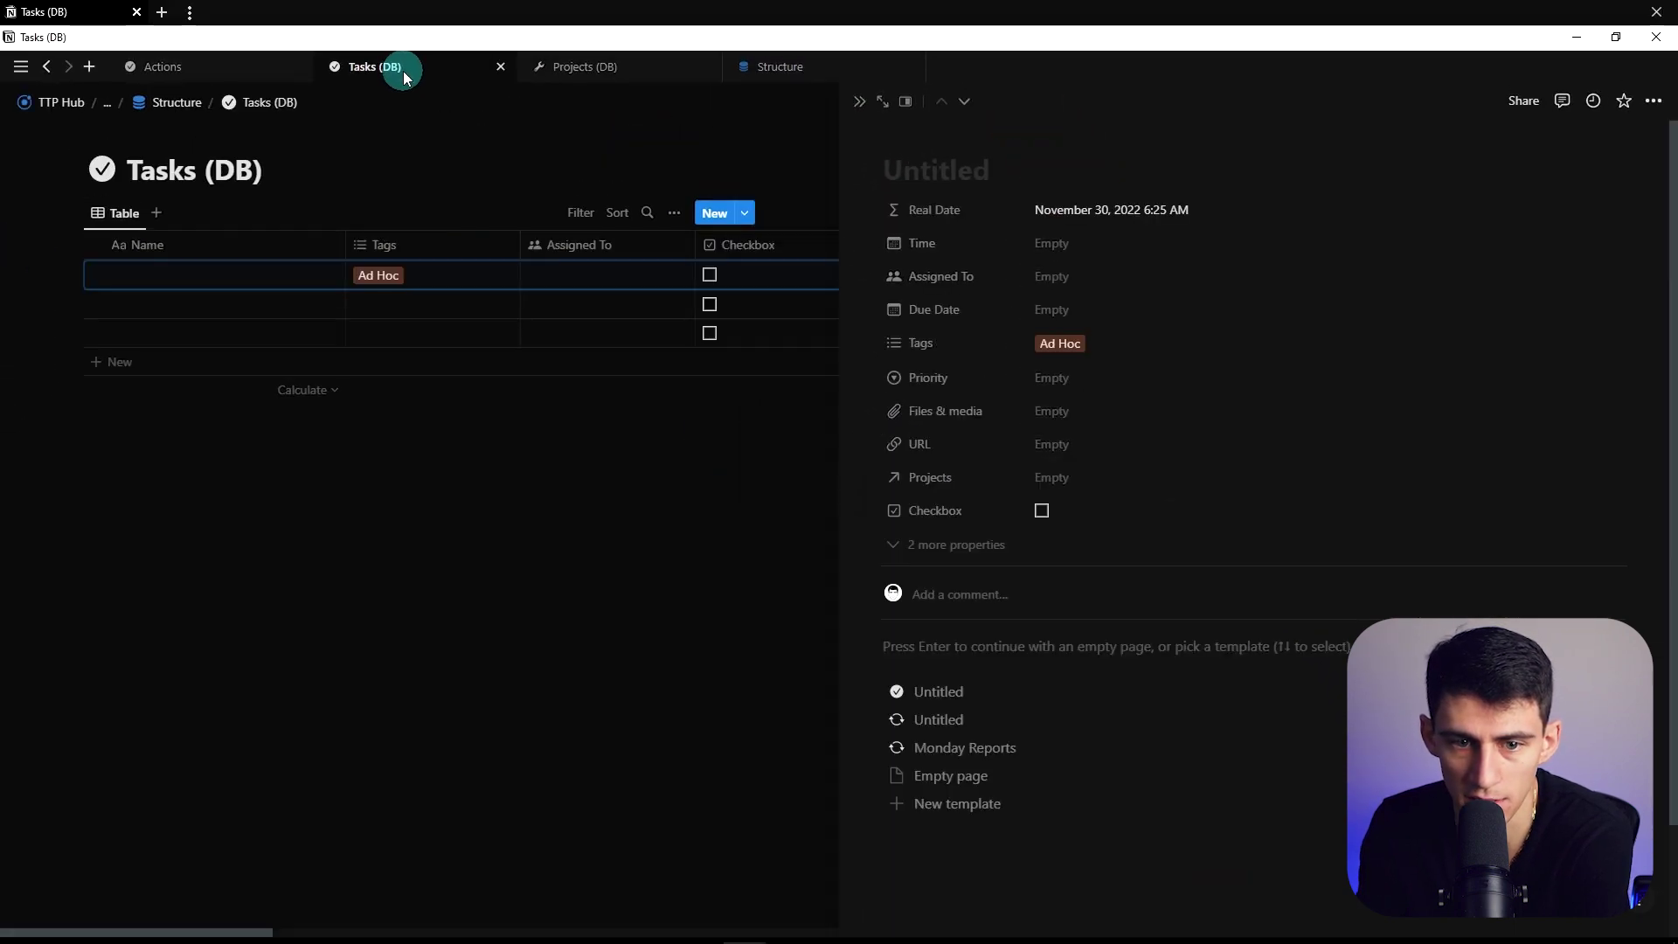
Check the linked Projects property in Tasks (DB), then return to Projects (DB) and close the side page
click(849, 155)
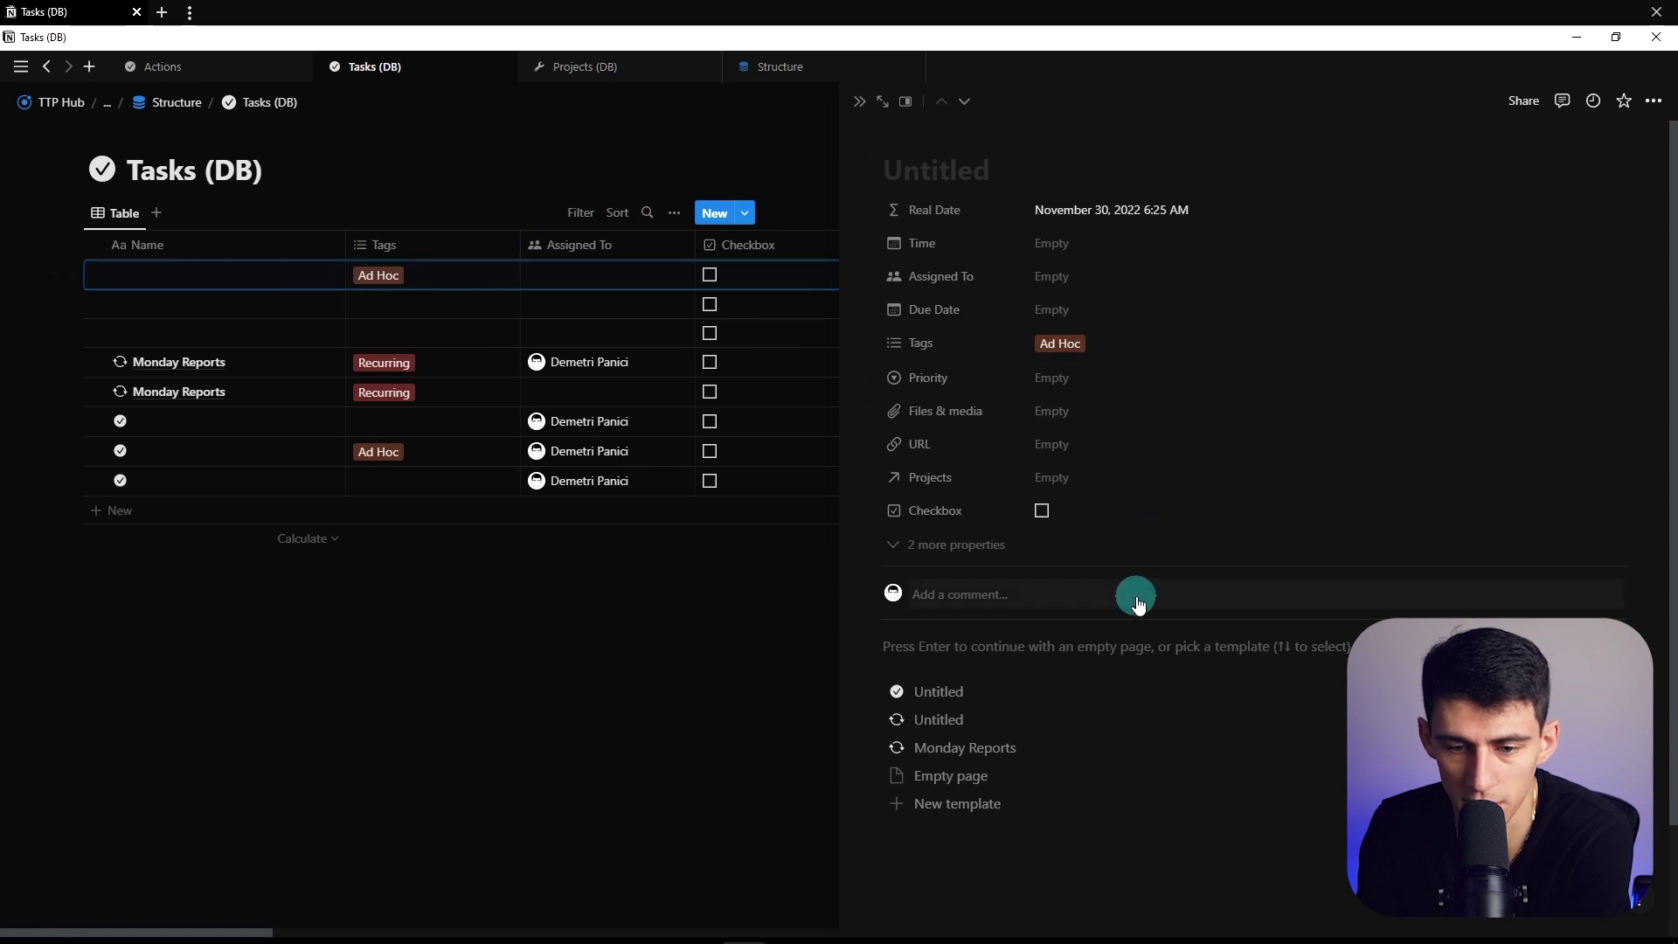
click(696, 11)
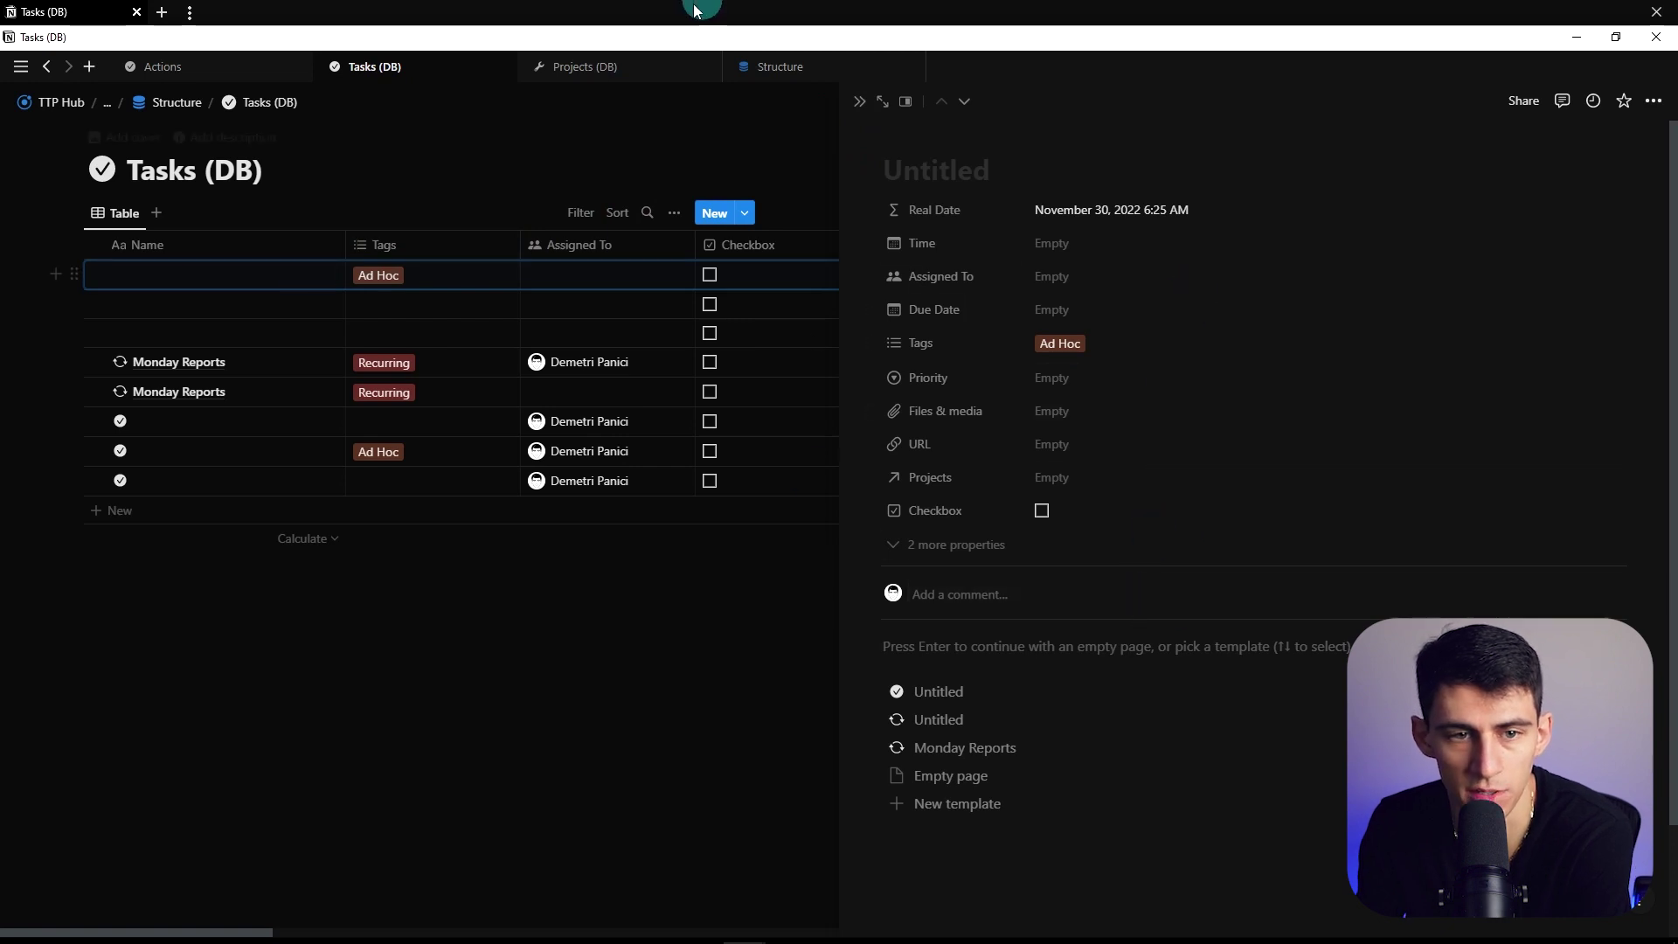
click(585, 70)
click(1183, 381)
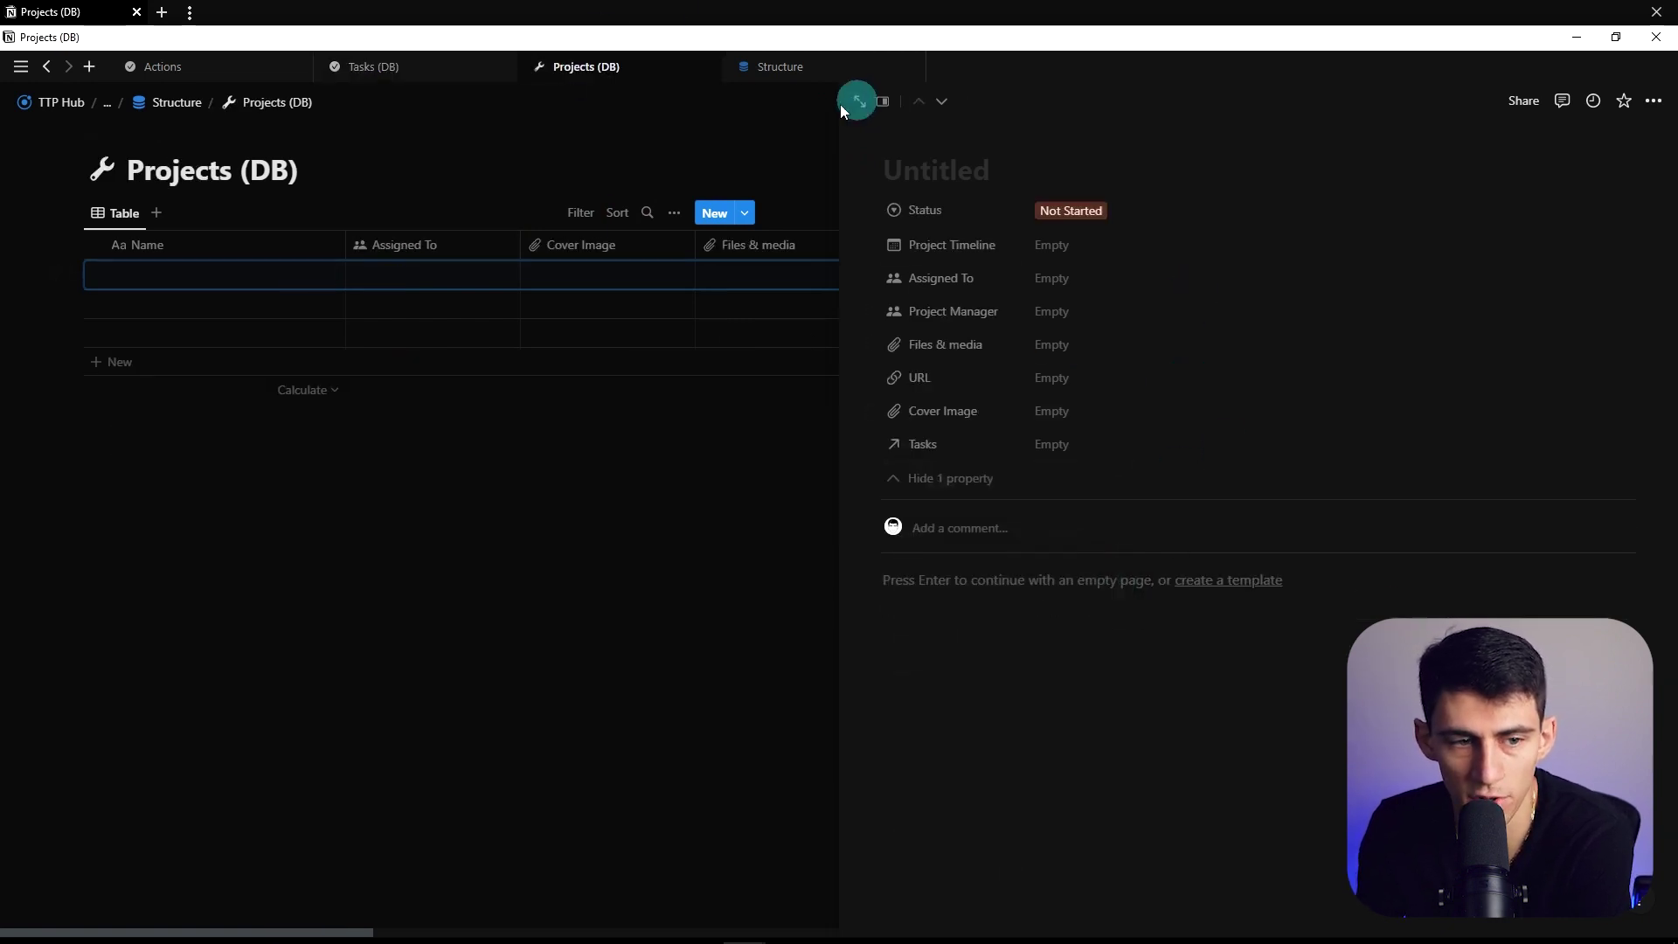
click(857, 102)
Start a new Views page template and give it a wrench icon
click(90, 216)
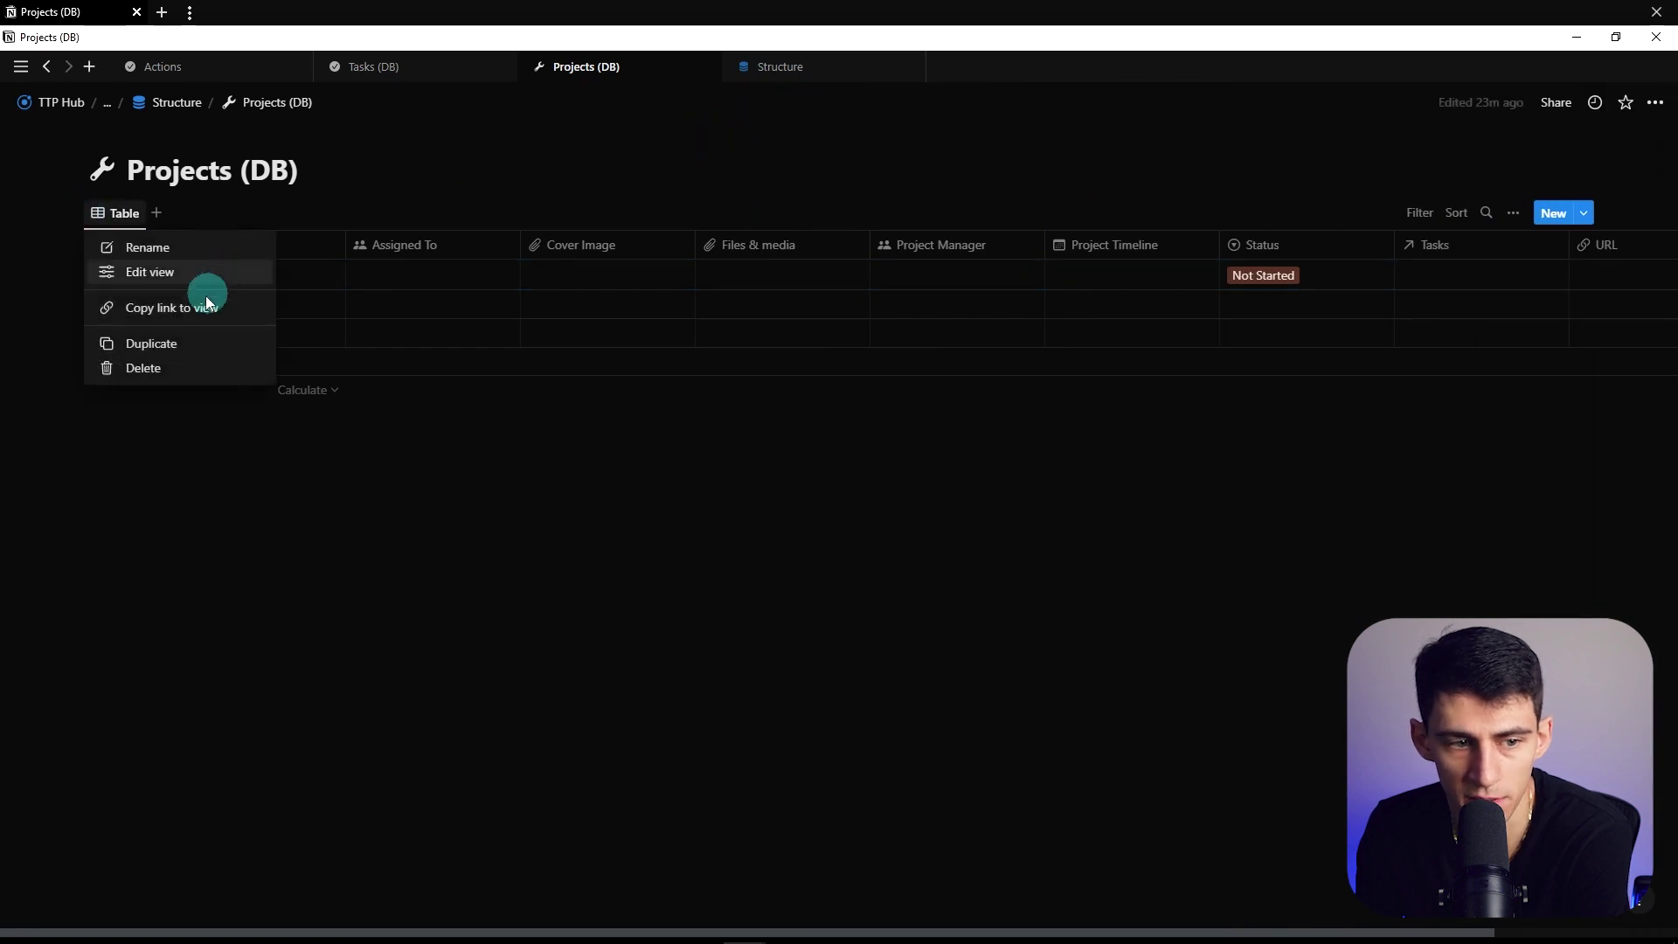
click(350, 532)
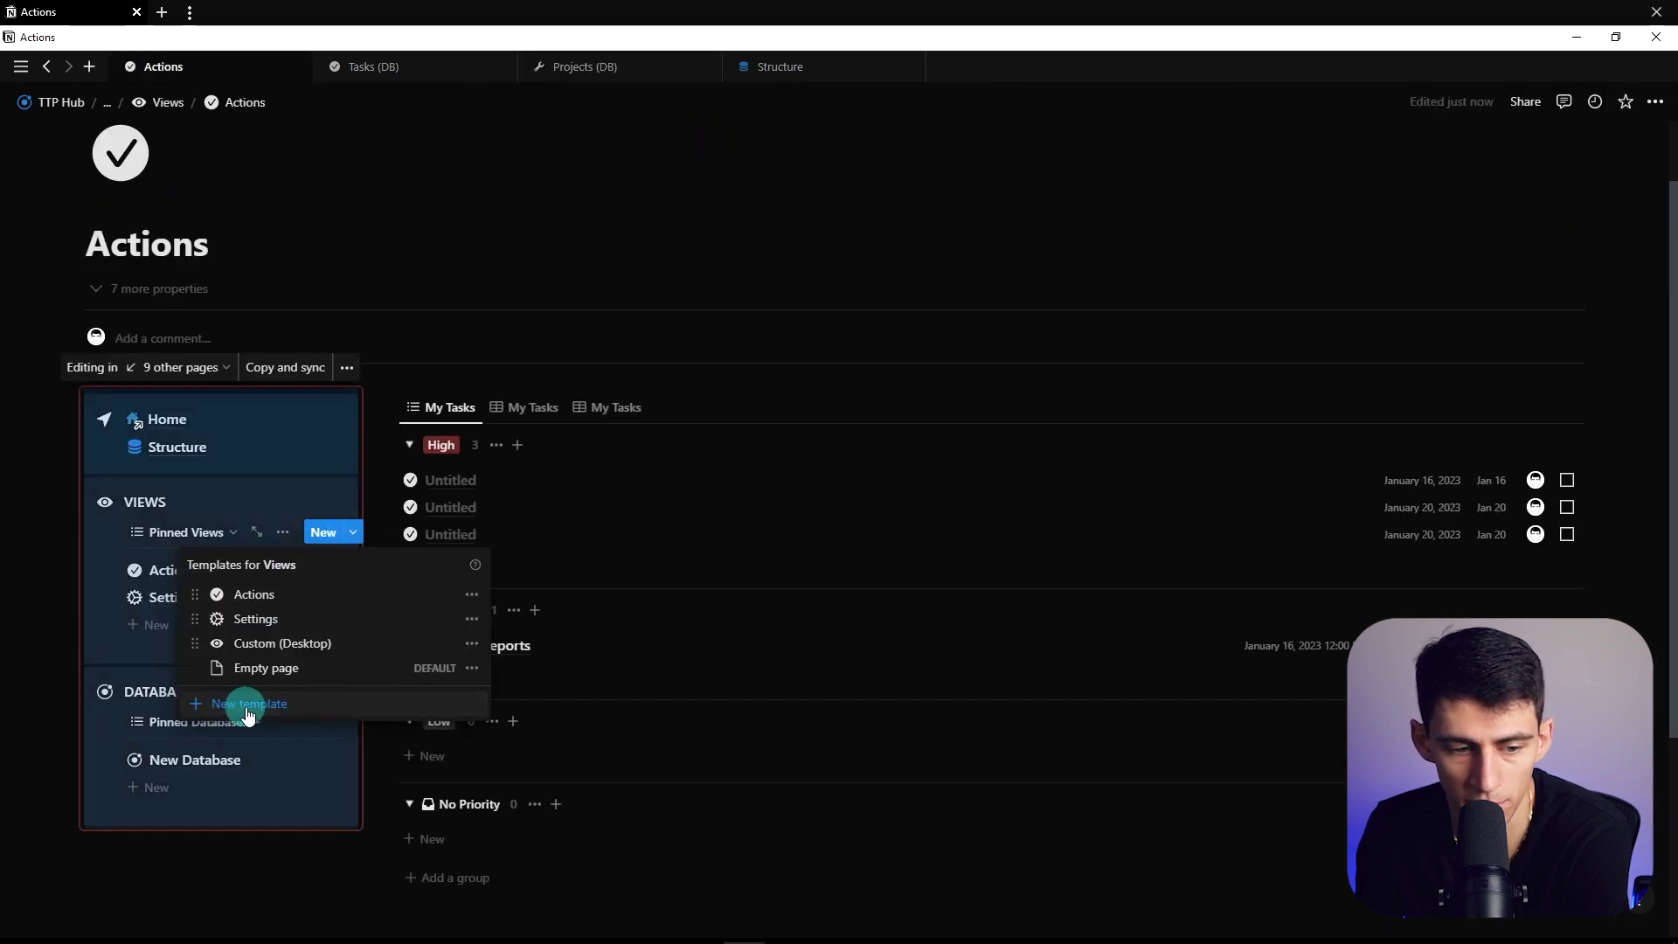
click(248, 715)
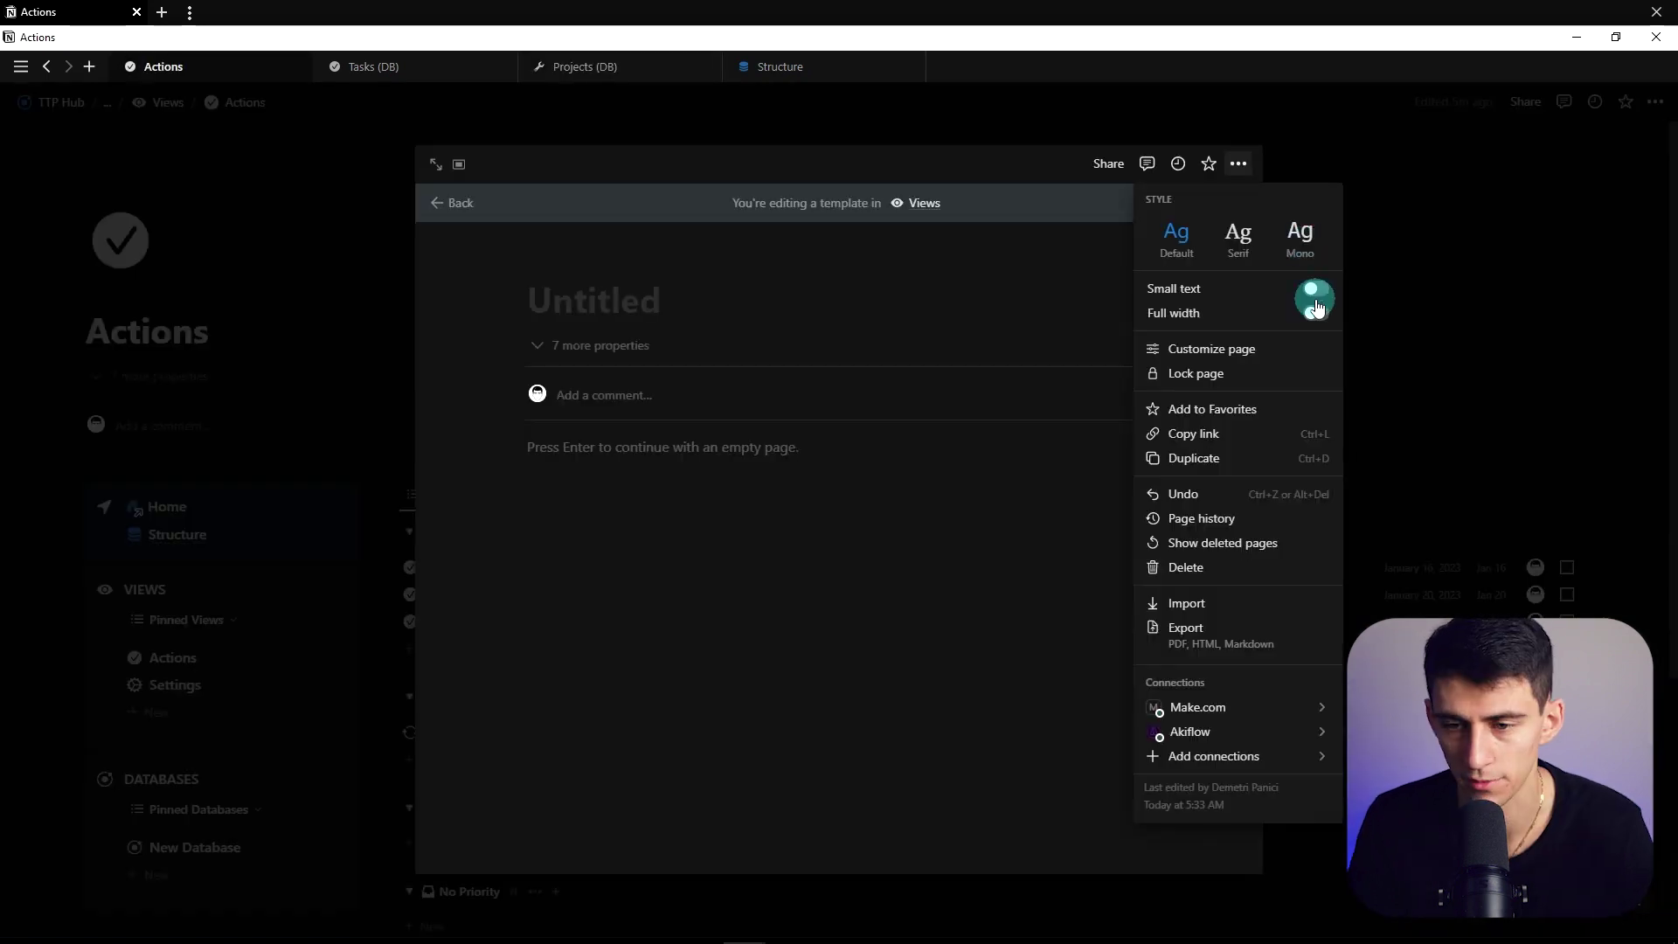
click(578, 390)
click(562, 341)
click(461, 401)
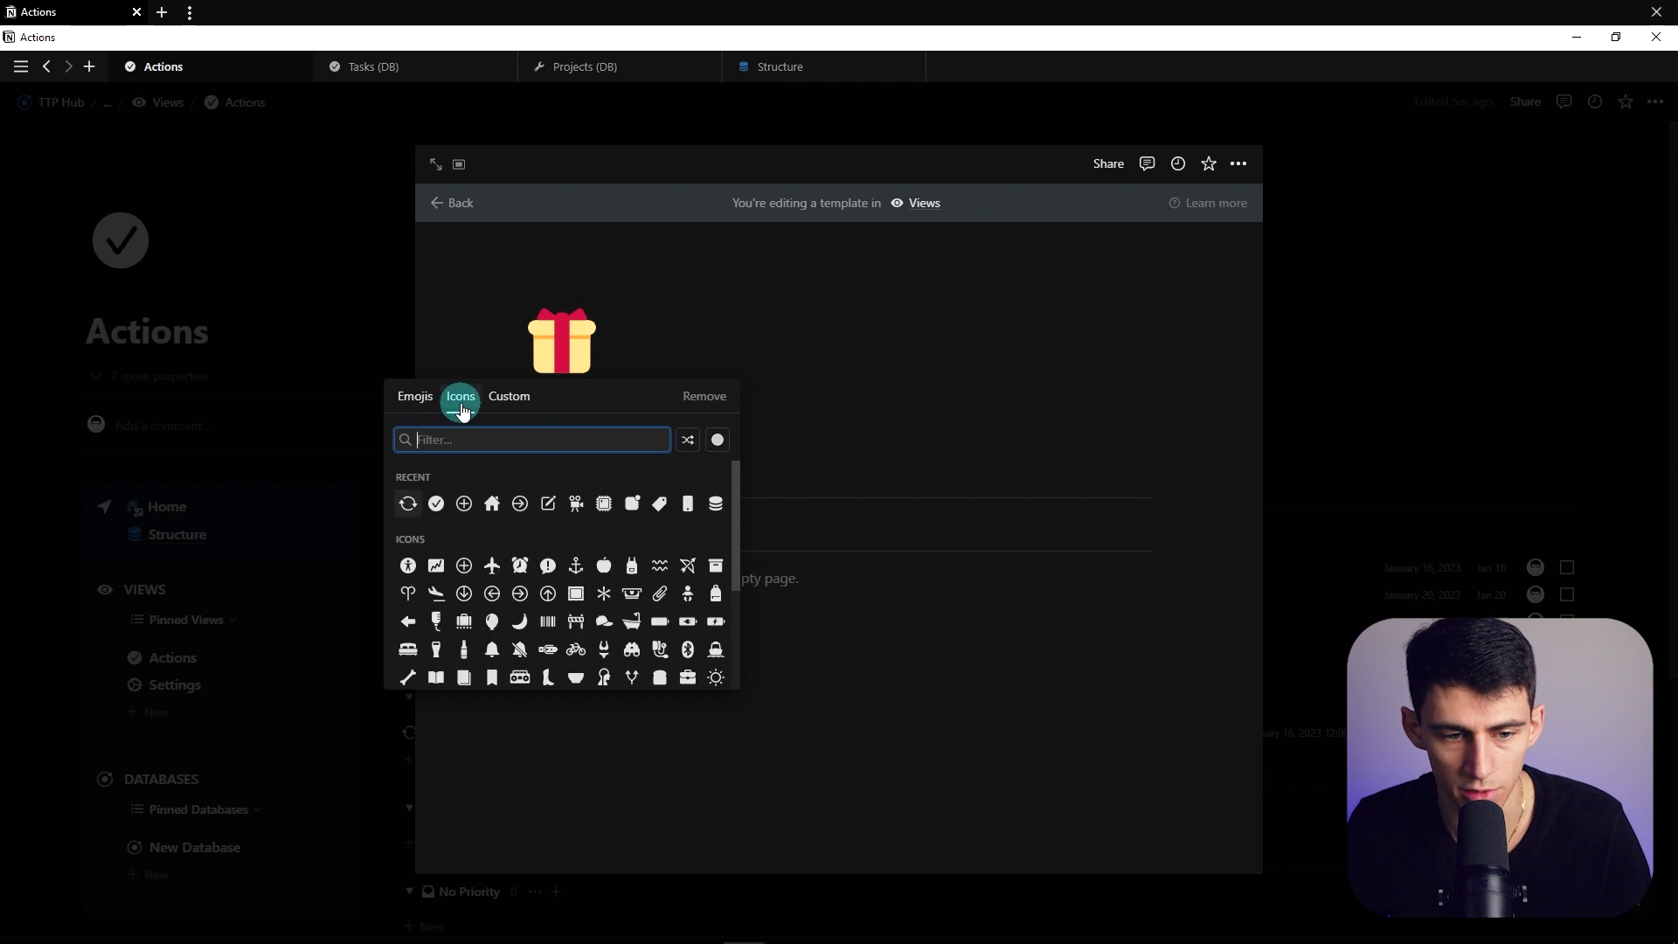
text(wrench)
key(Return)
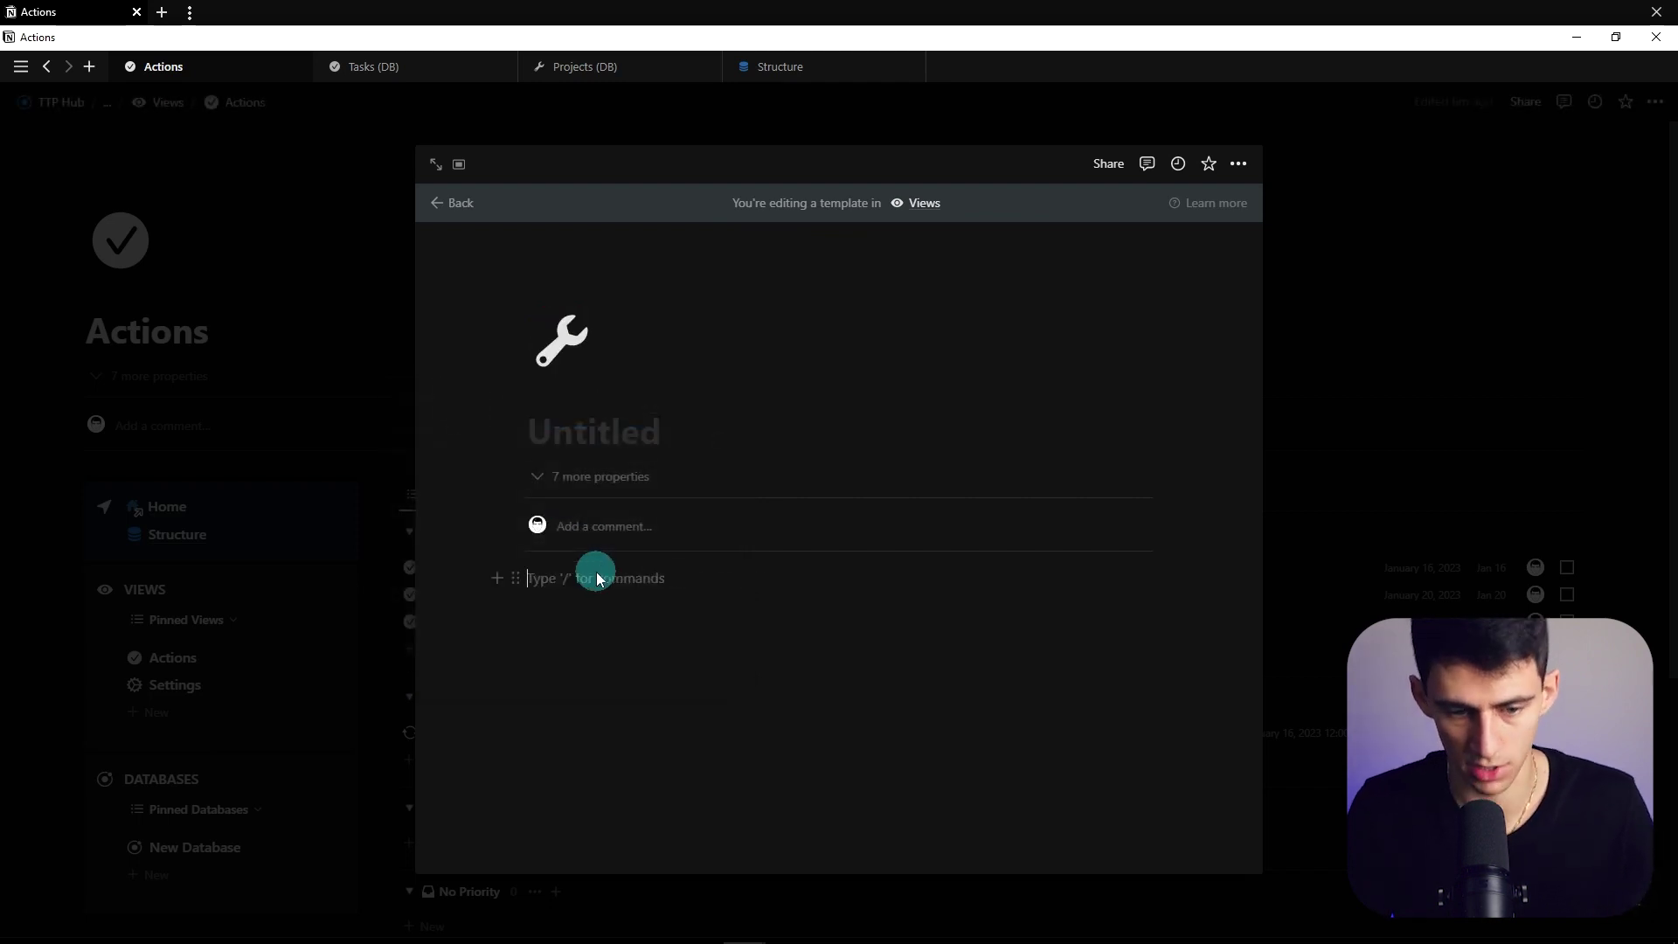
Paste the Projects (DB) link into the template as a linked table view
text(/col)
key(BackSpace)
key(BackSpace)
key(BackSpace)
key(BackSpace)
click(1185, 664)
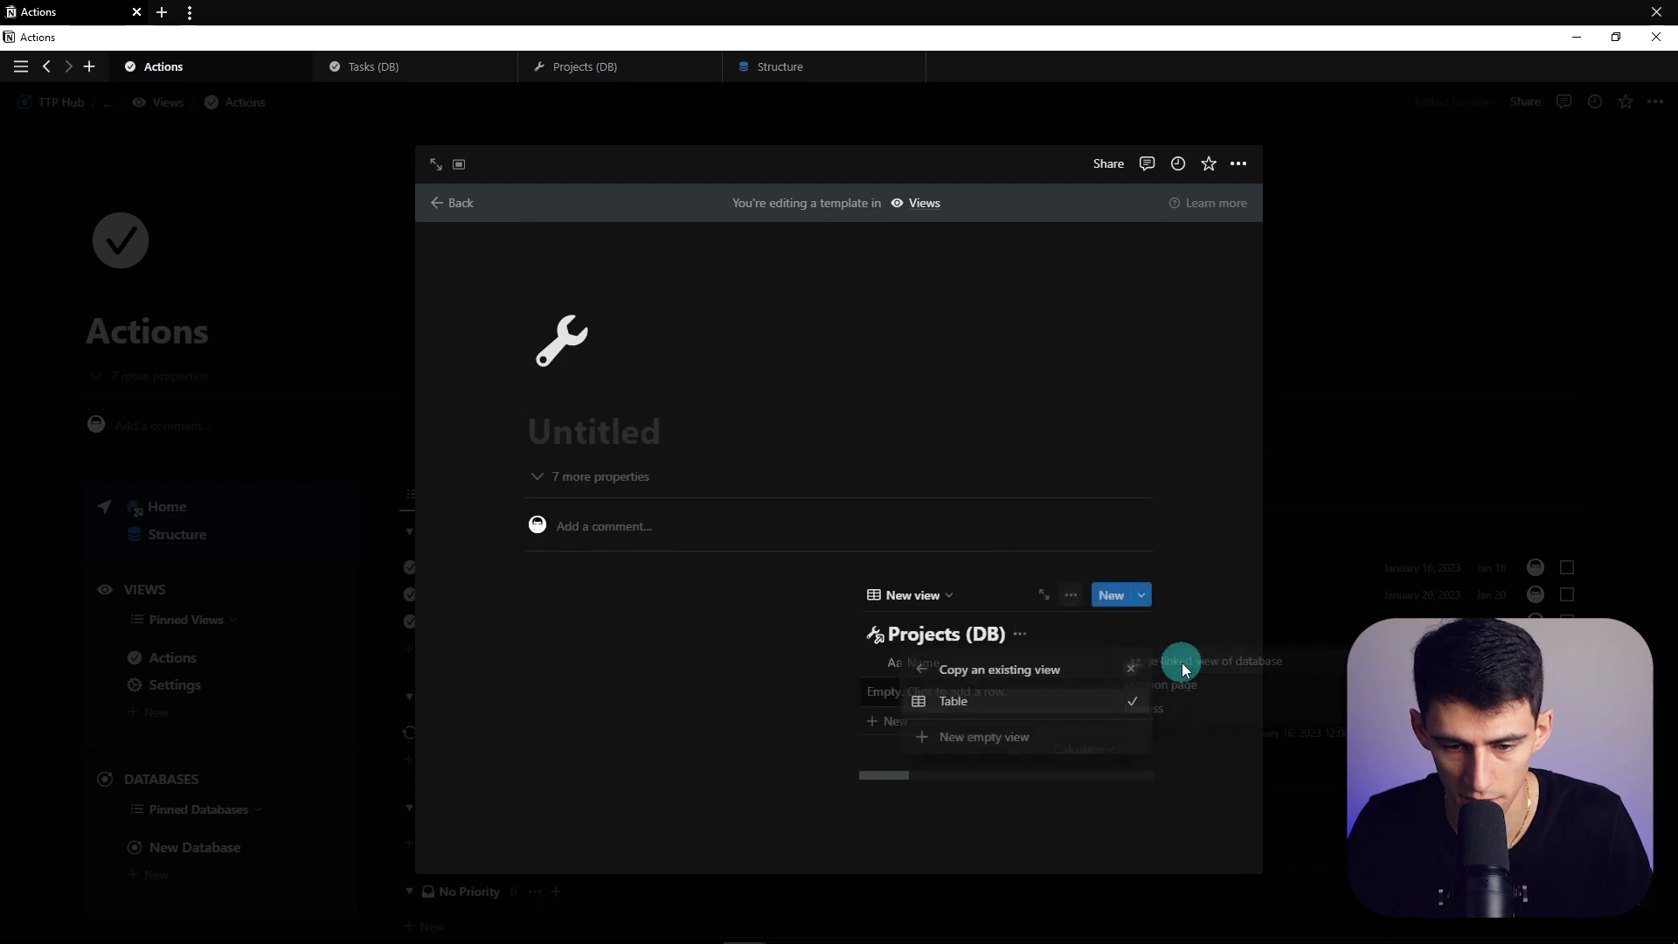
click(979, 703)
click(180, 562)
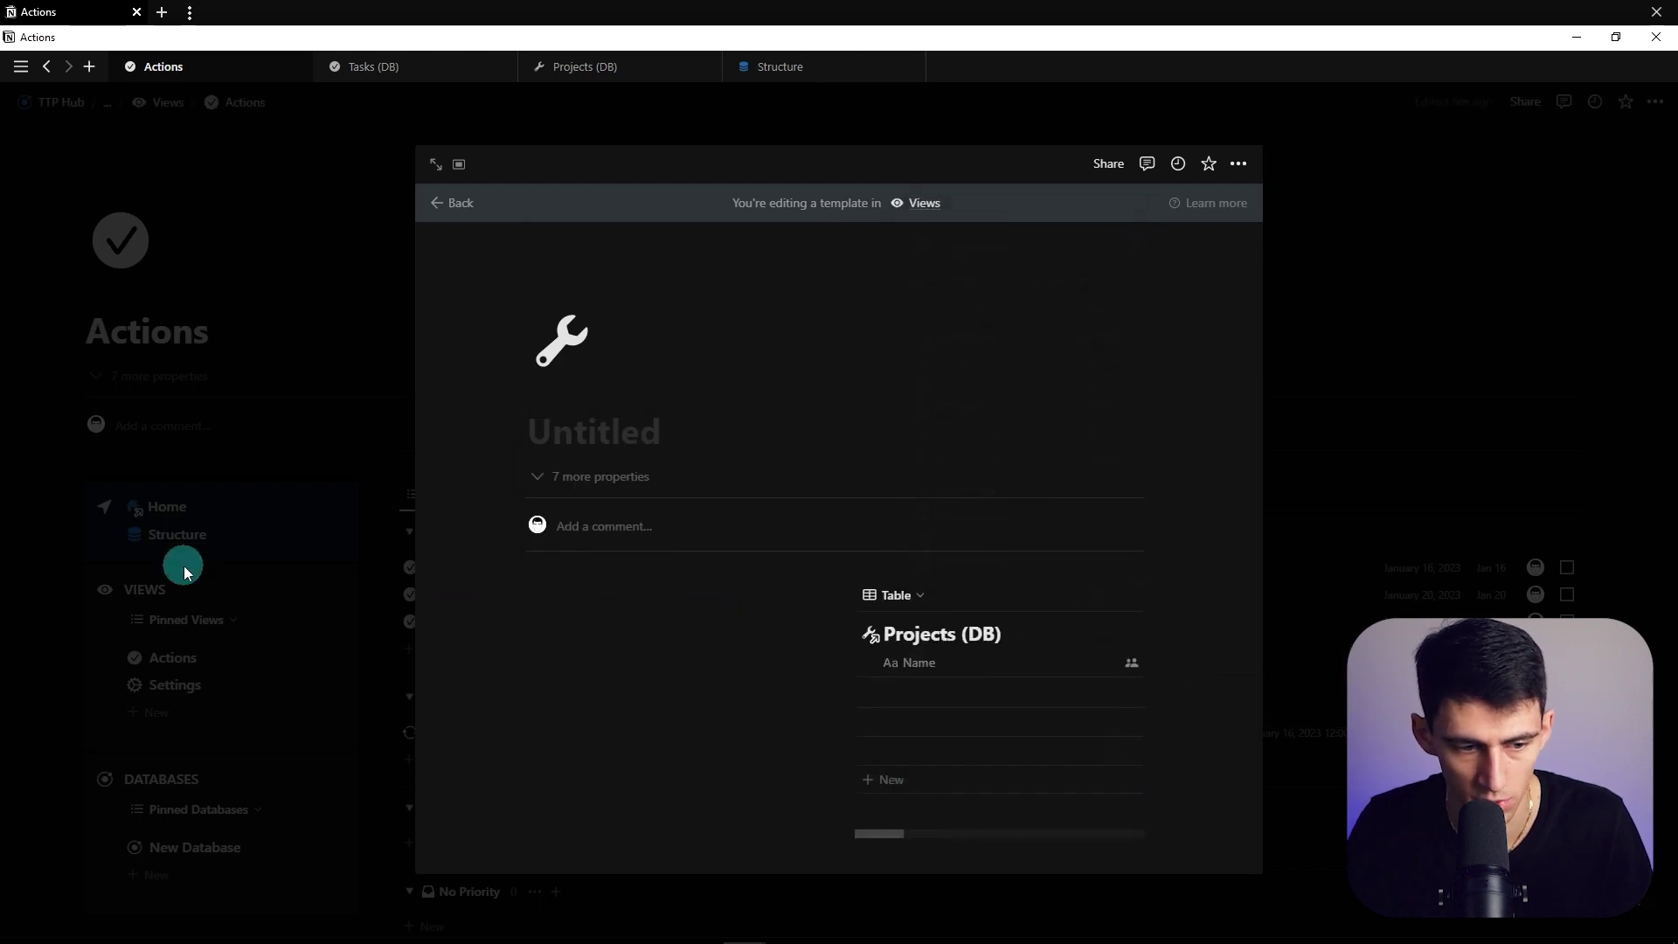
click(270, 516)
Copy the Home navigation block and rename the untitled template 'Projects (Desktop)'
click(291, 479)
click(291, 455)
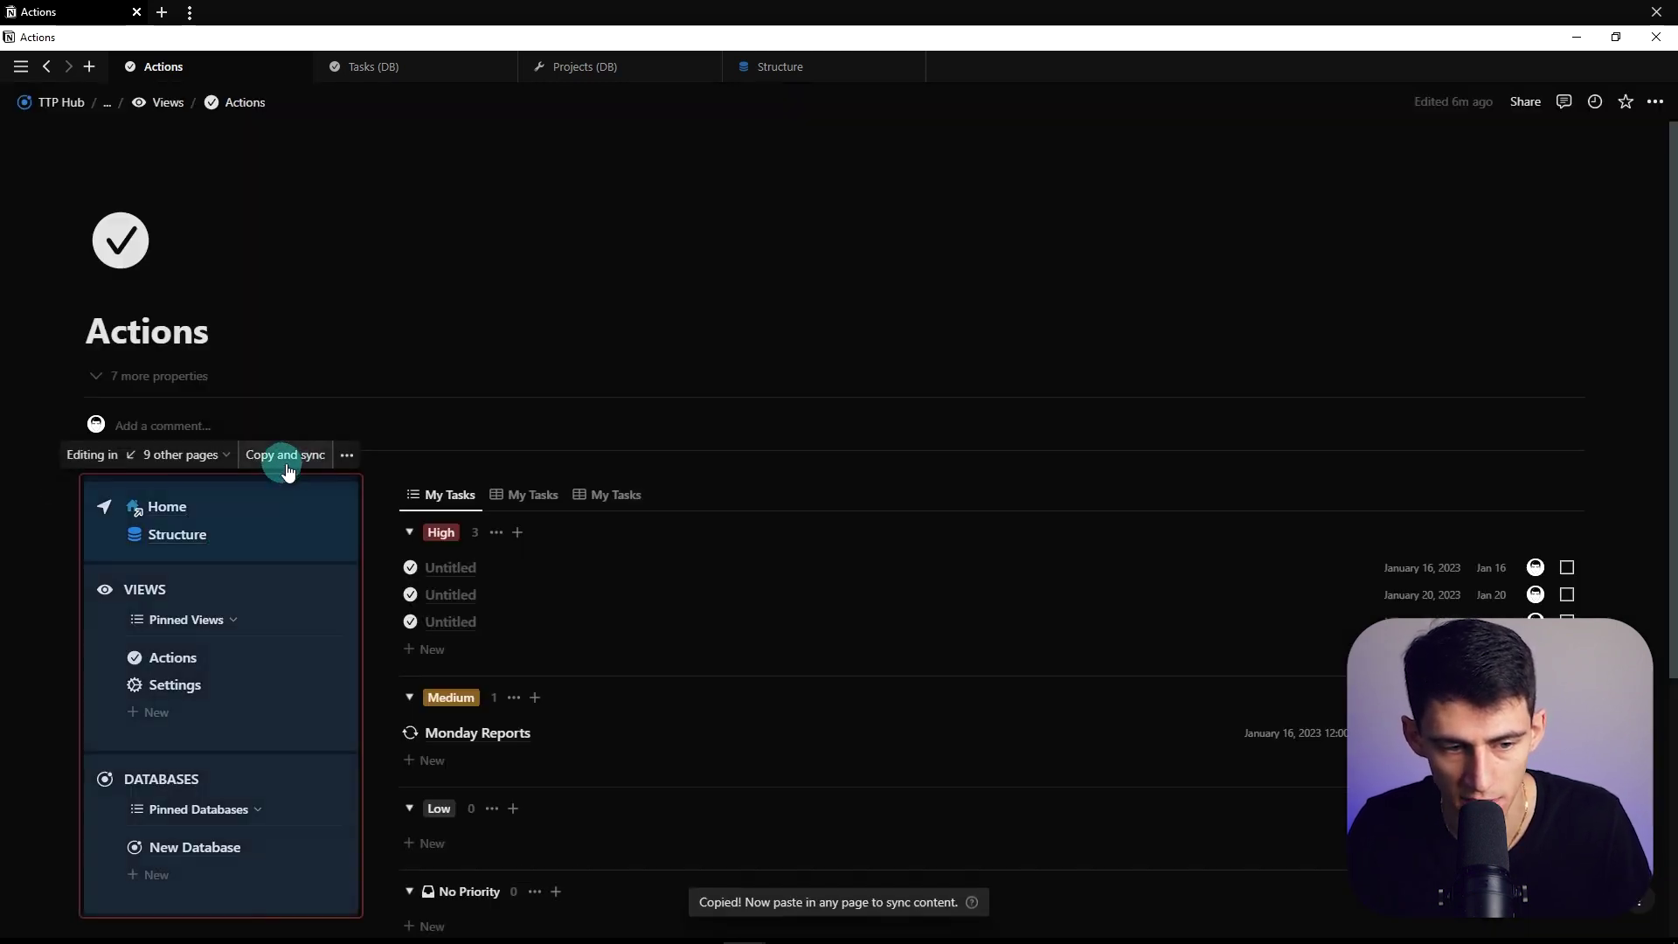
click(353, 620)
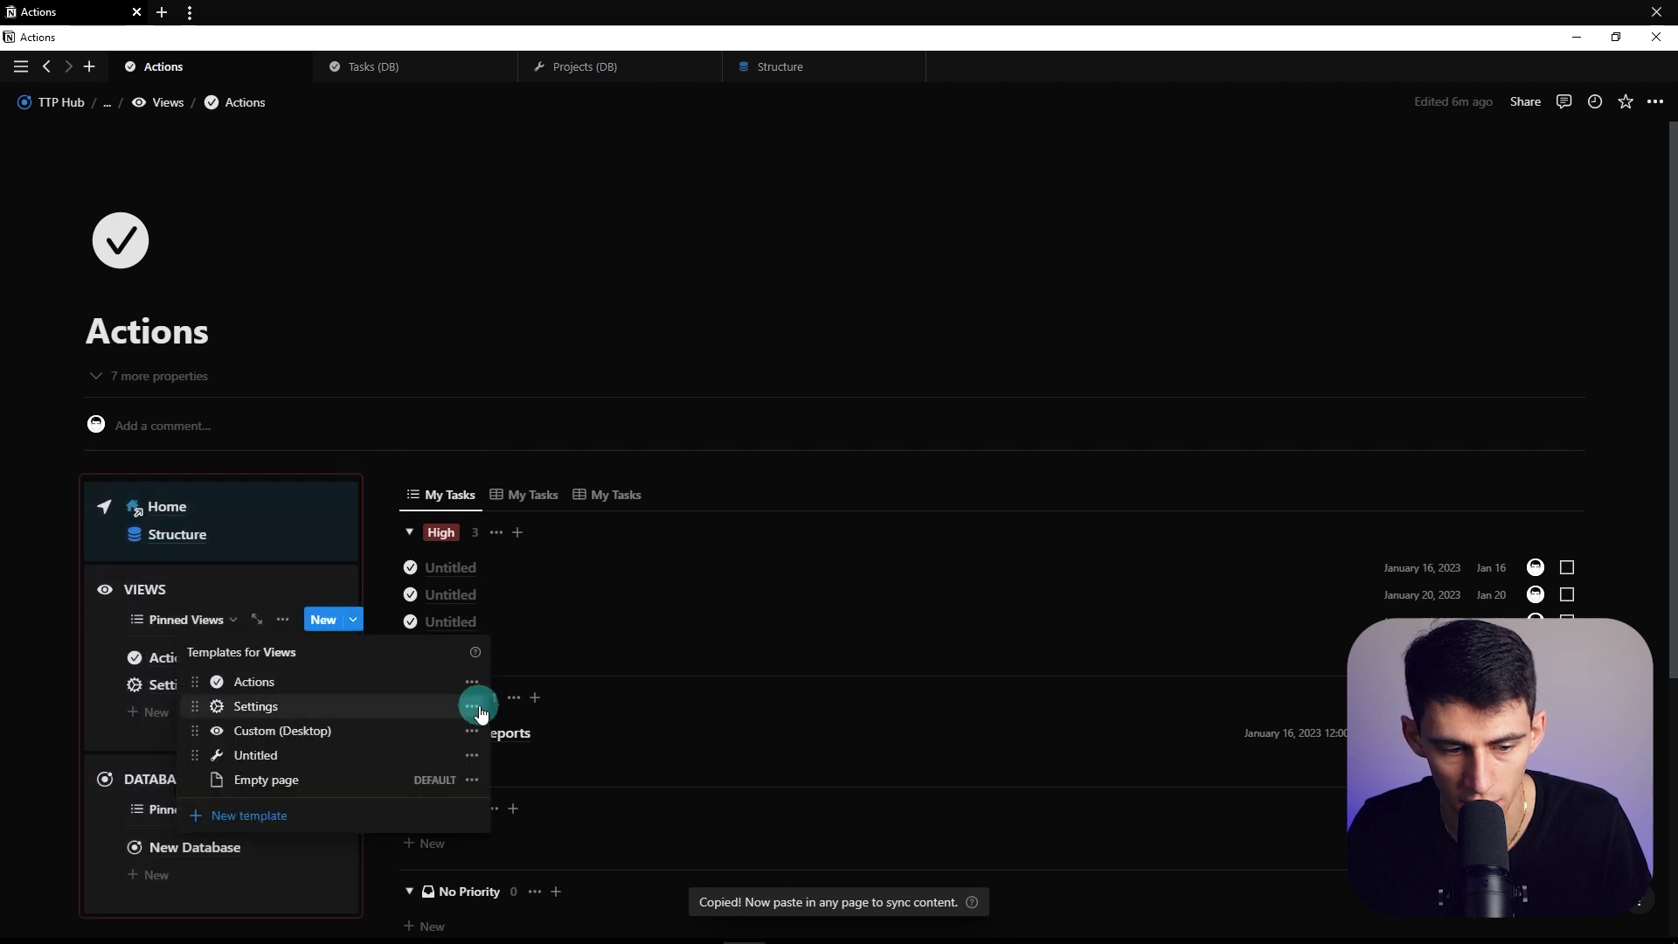
click(411, 715)
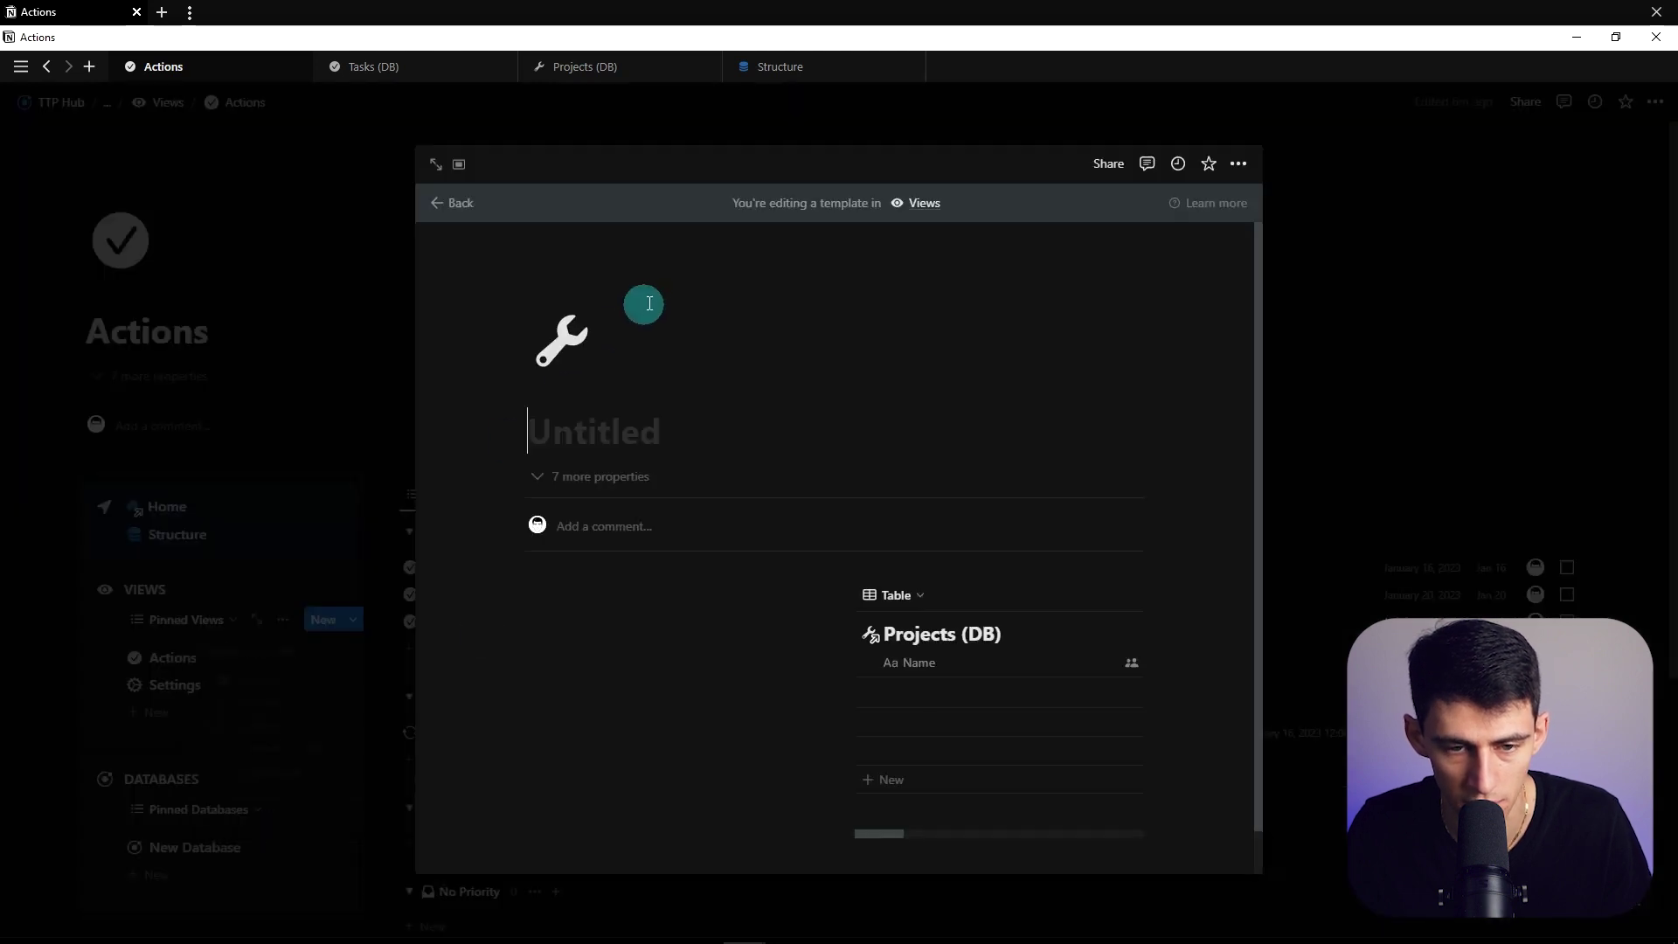
click(572, 367)
click(575, 433)
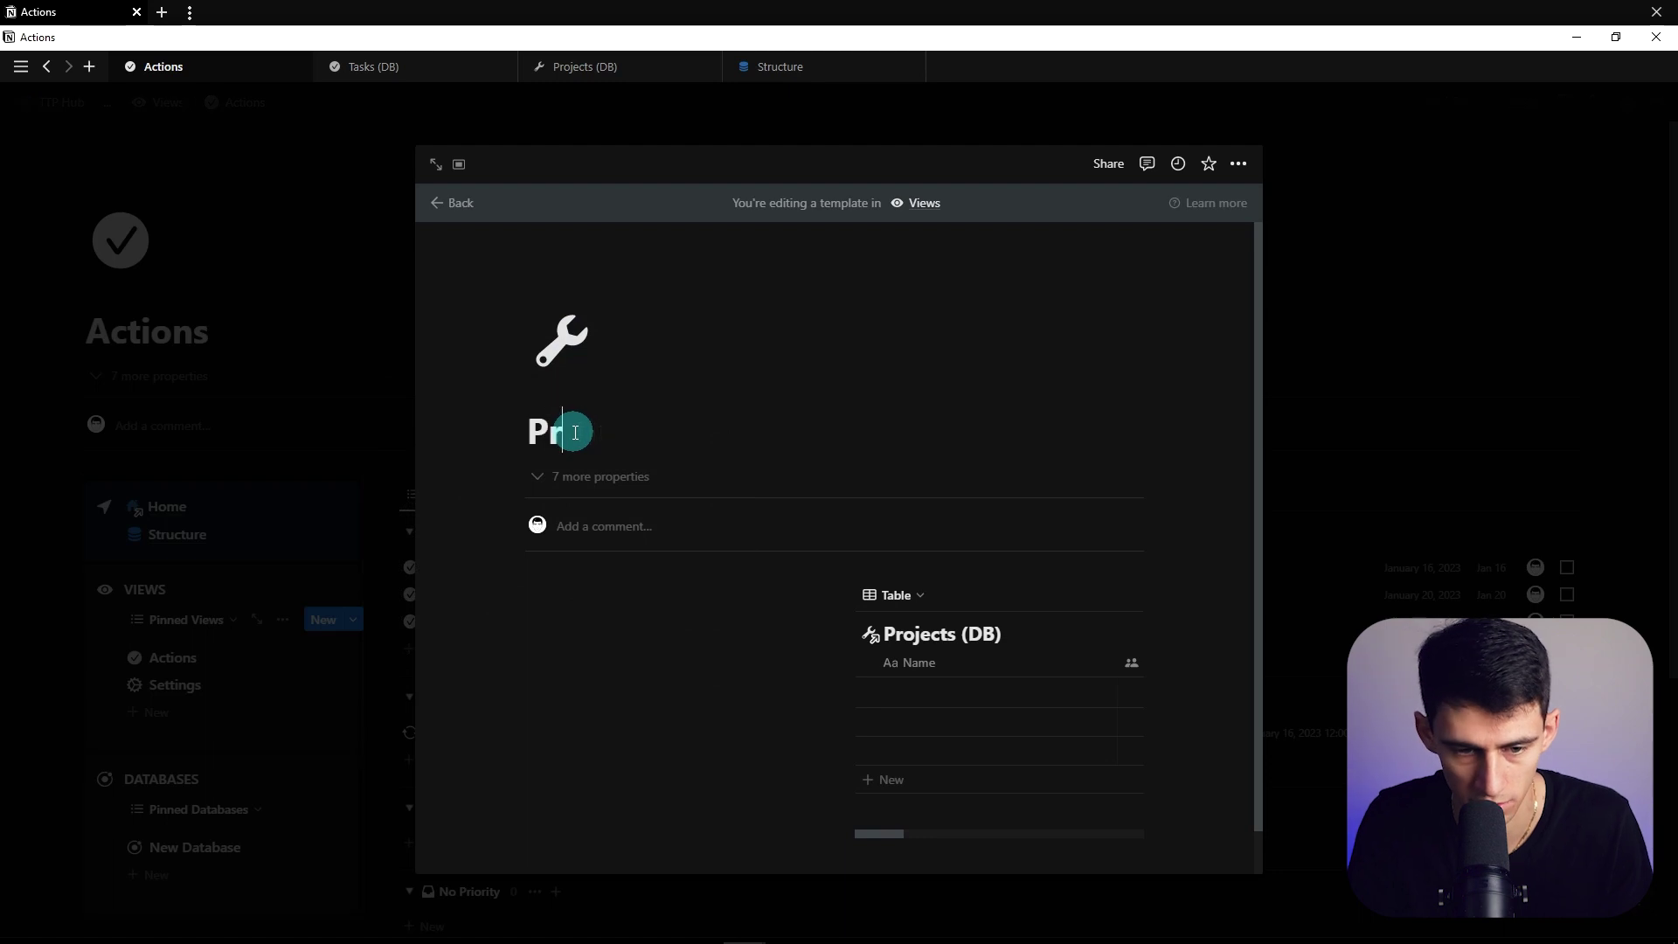
text(Projects (Desktop))
click(337, 637)
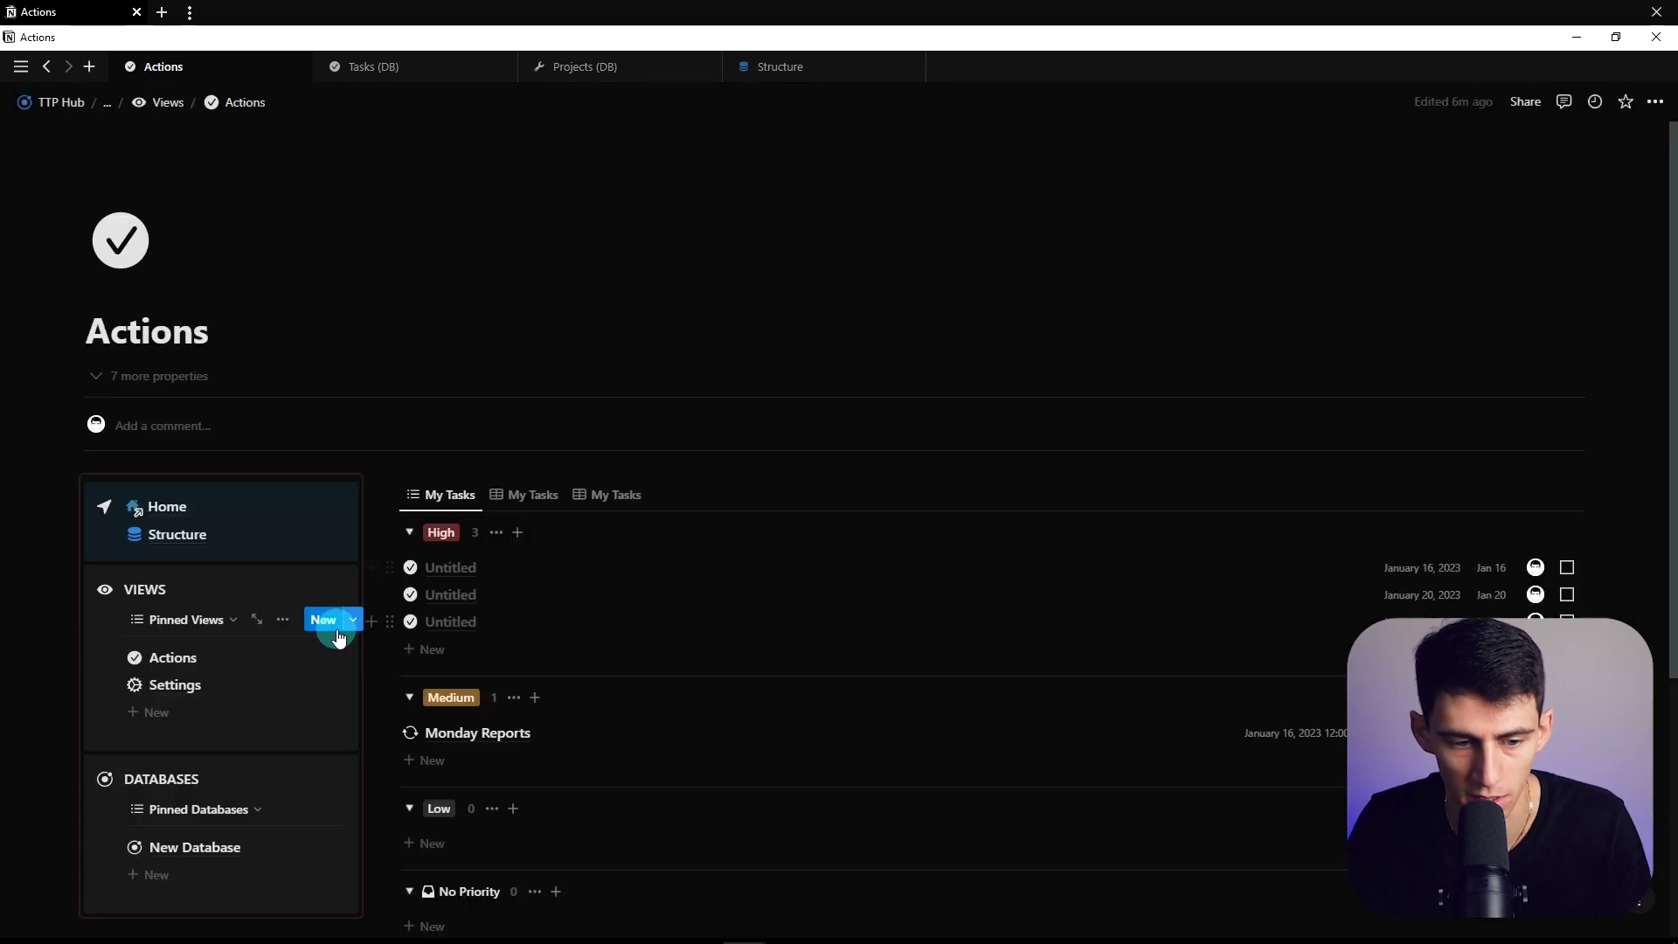
Review the Actions (Desktop) template, then open Projects (Desktop) as a full page
click(353, 619)
click(472, 682)
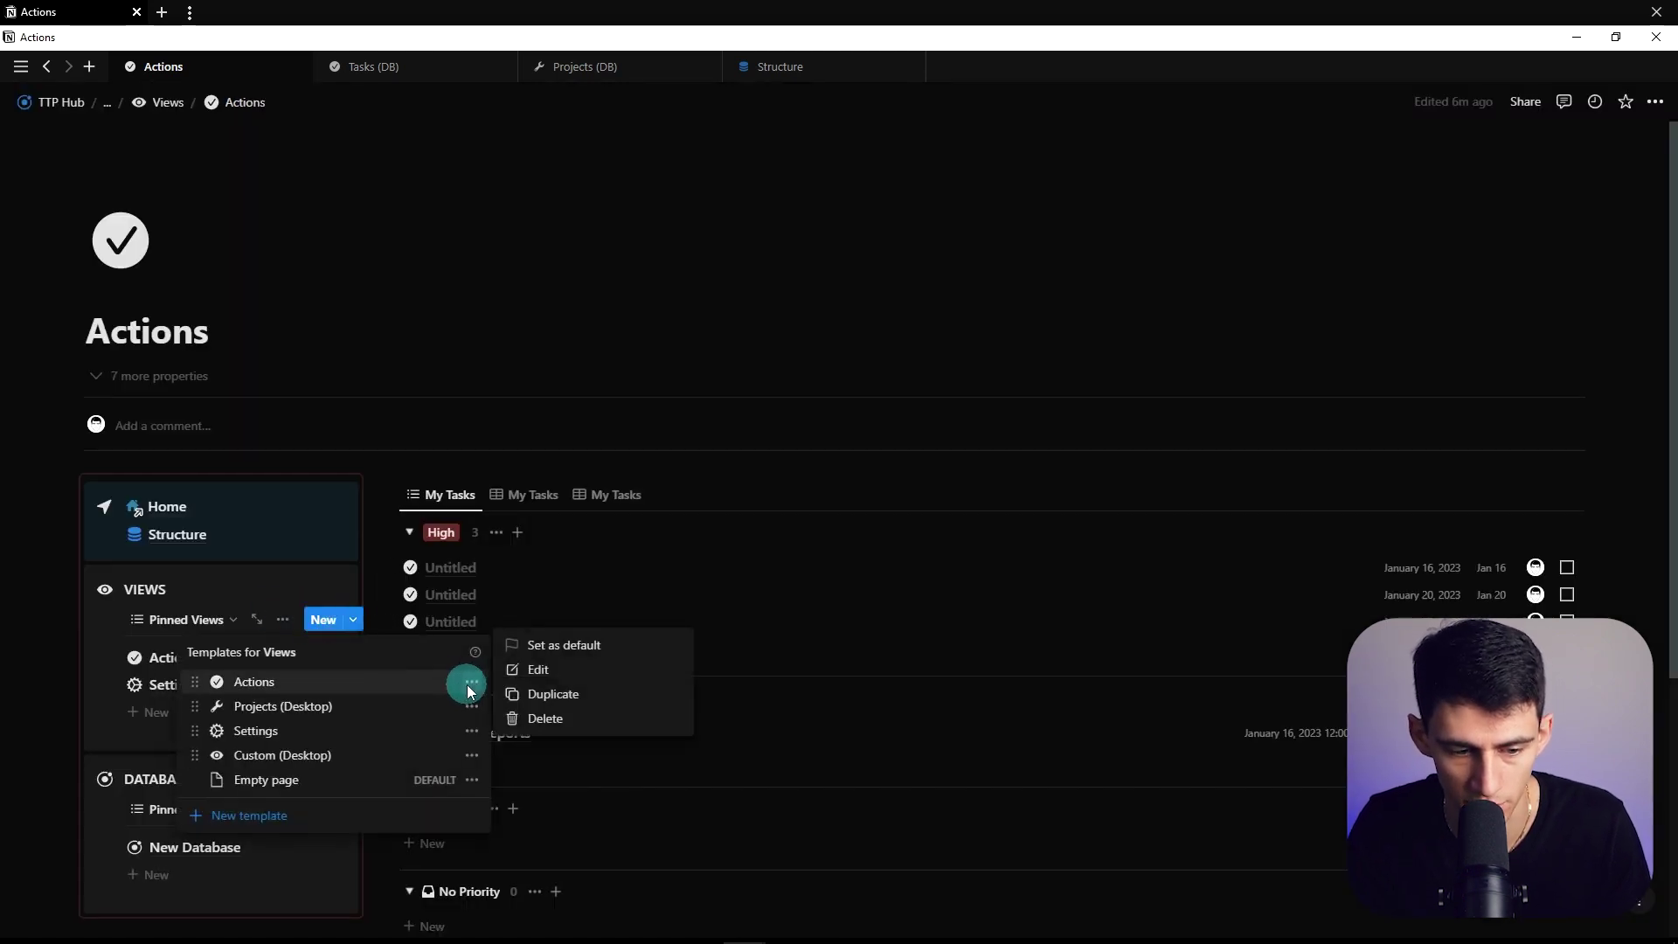
click(575, 674)
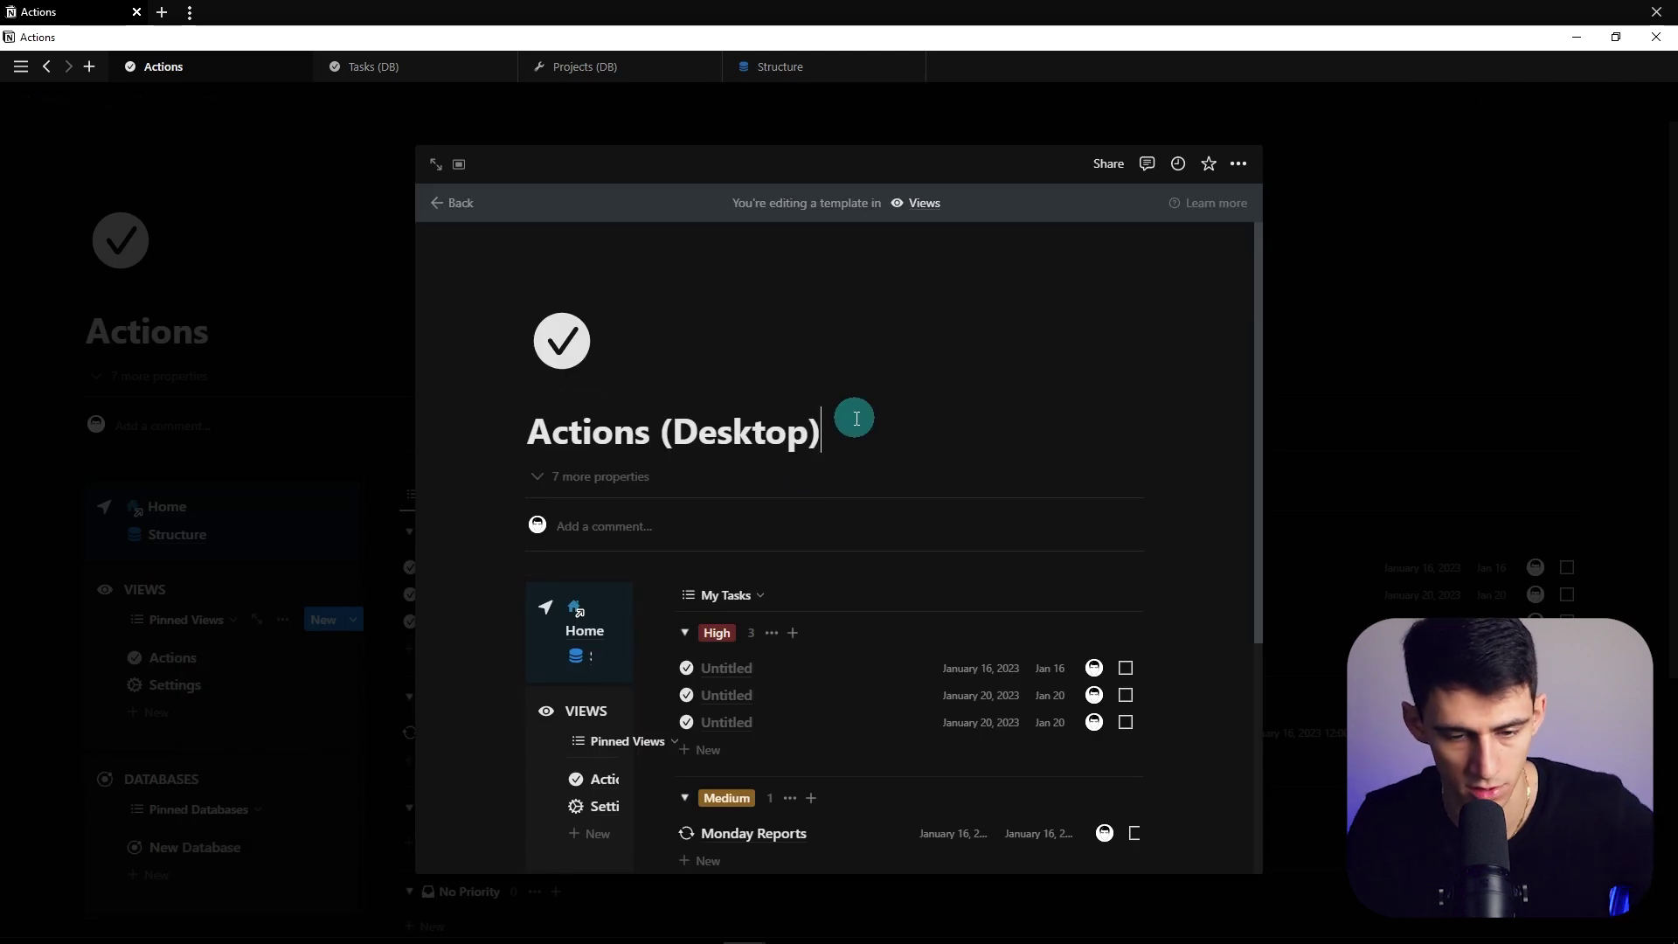
click(375, 555)
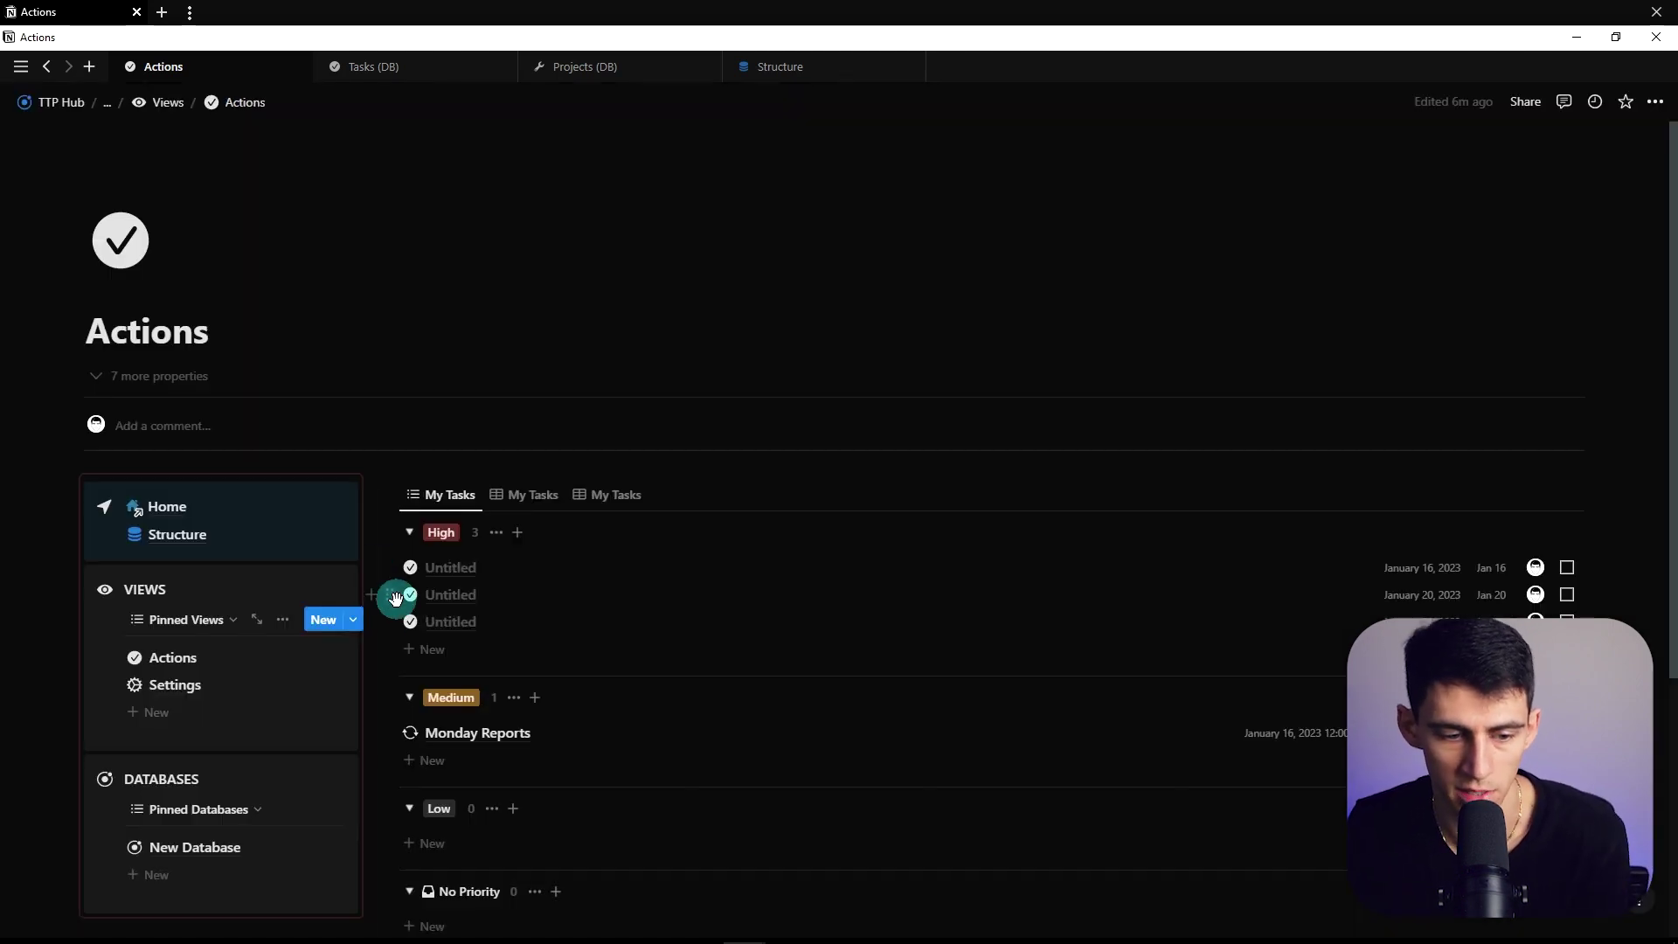
click(353, 622)
click(280, 704)
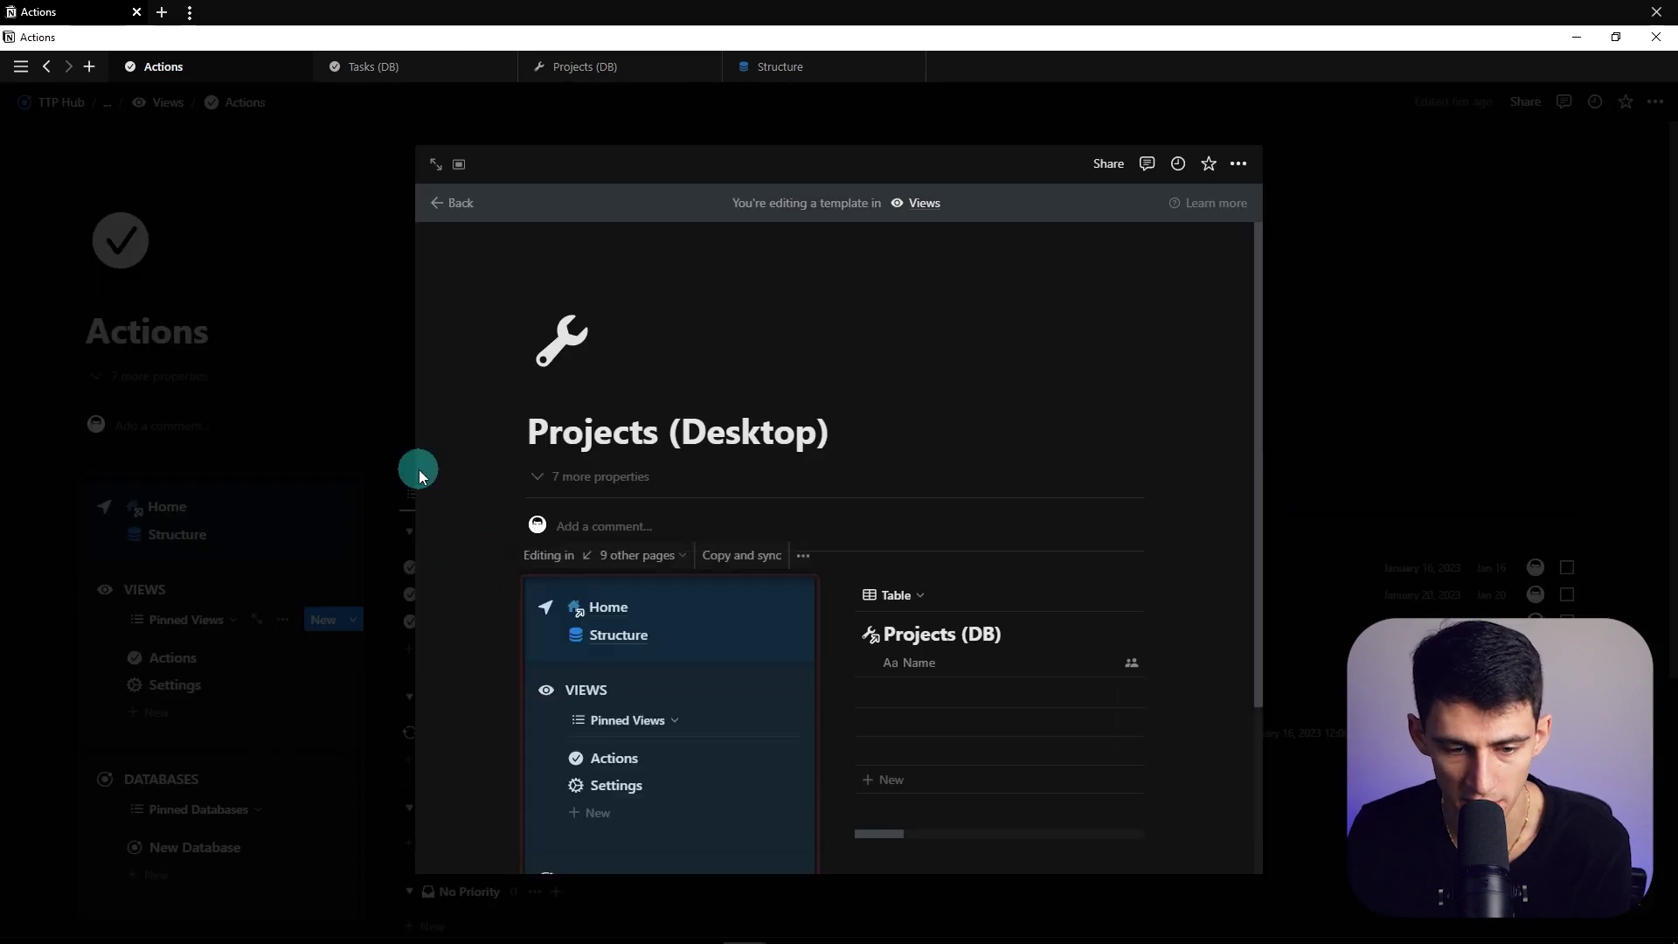
click(434, 166)
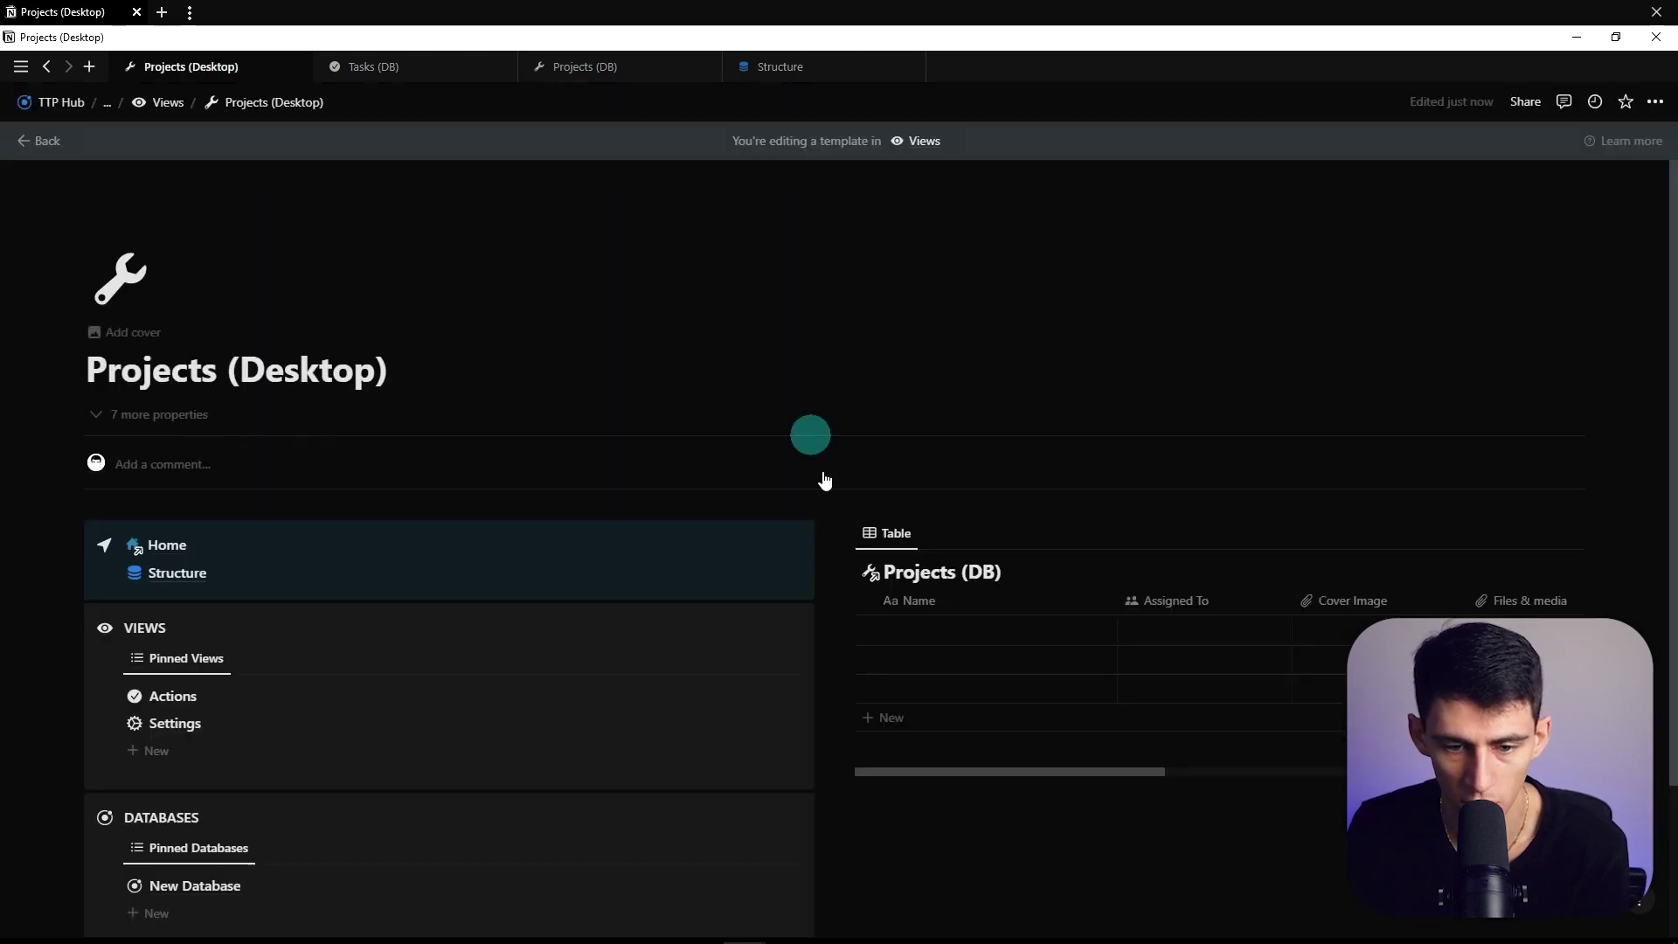
Widen the Projects table, hide its database title, and rename the view 'My Completed Projects'
scroll(830, 525, down, 1)
drag(778, 501, 339, 491)
click(573, 484)
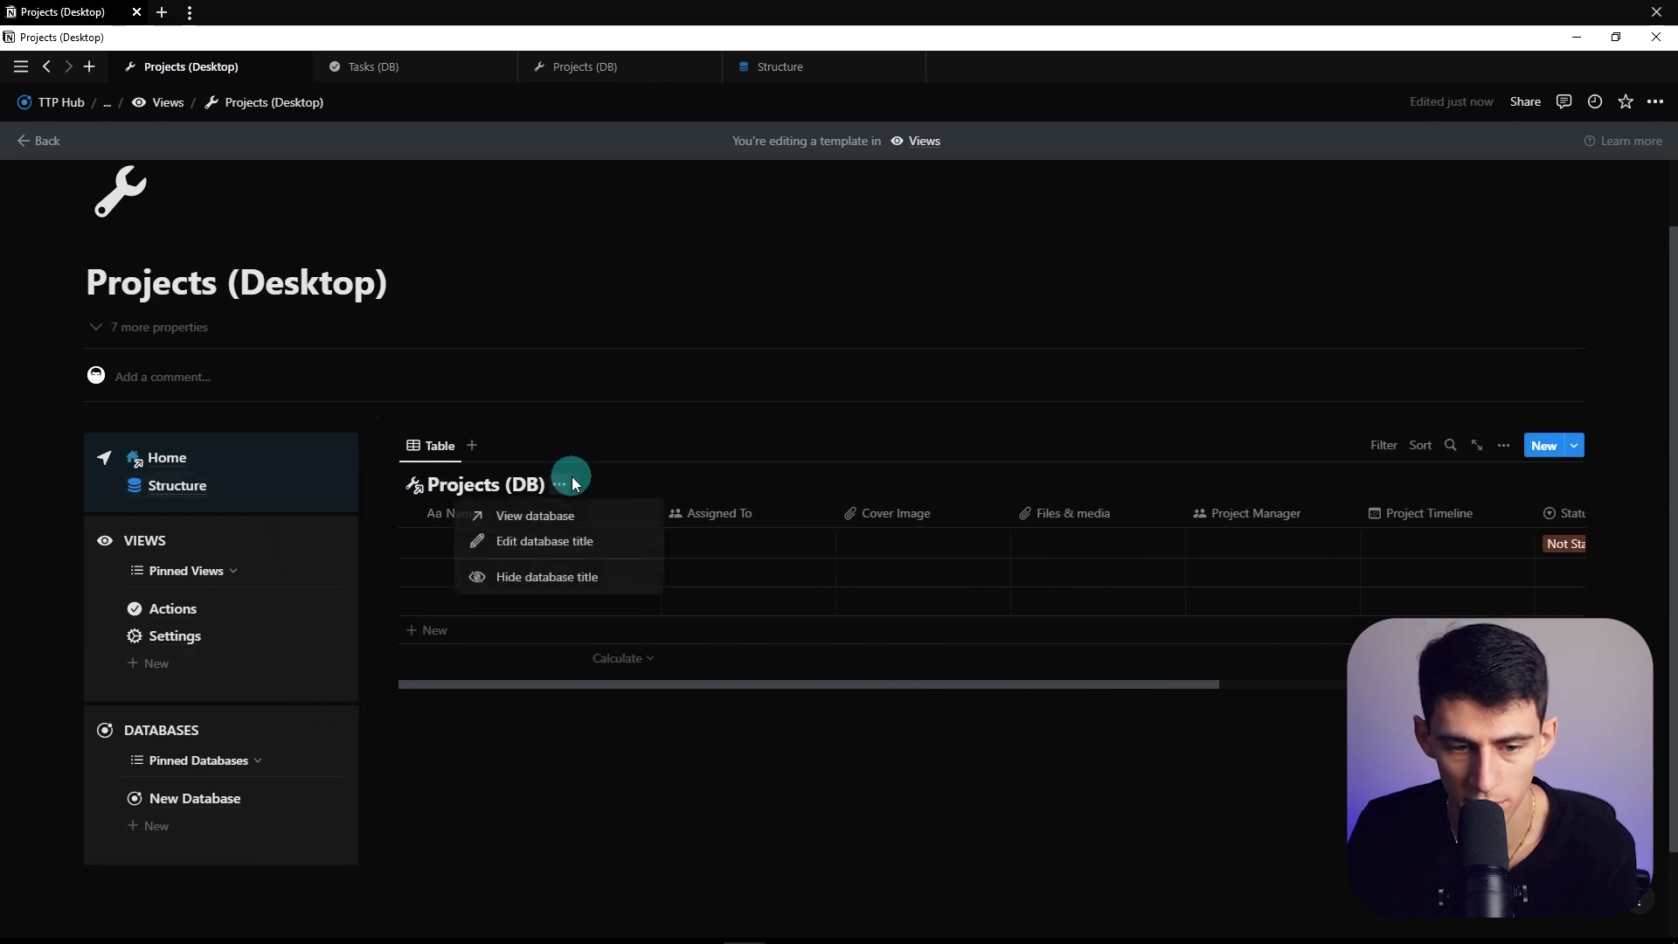
click(555, 576)
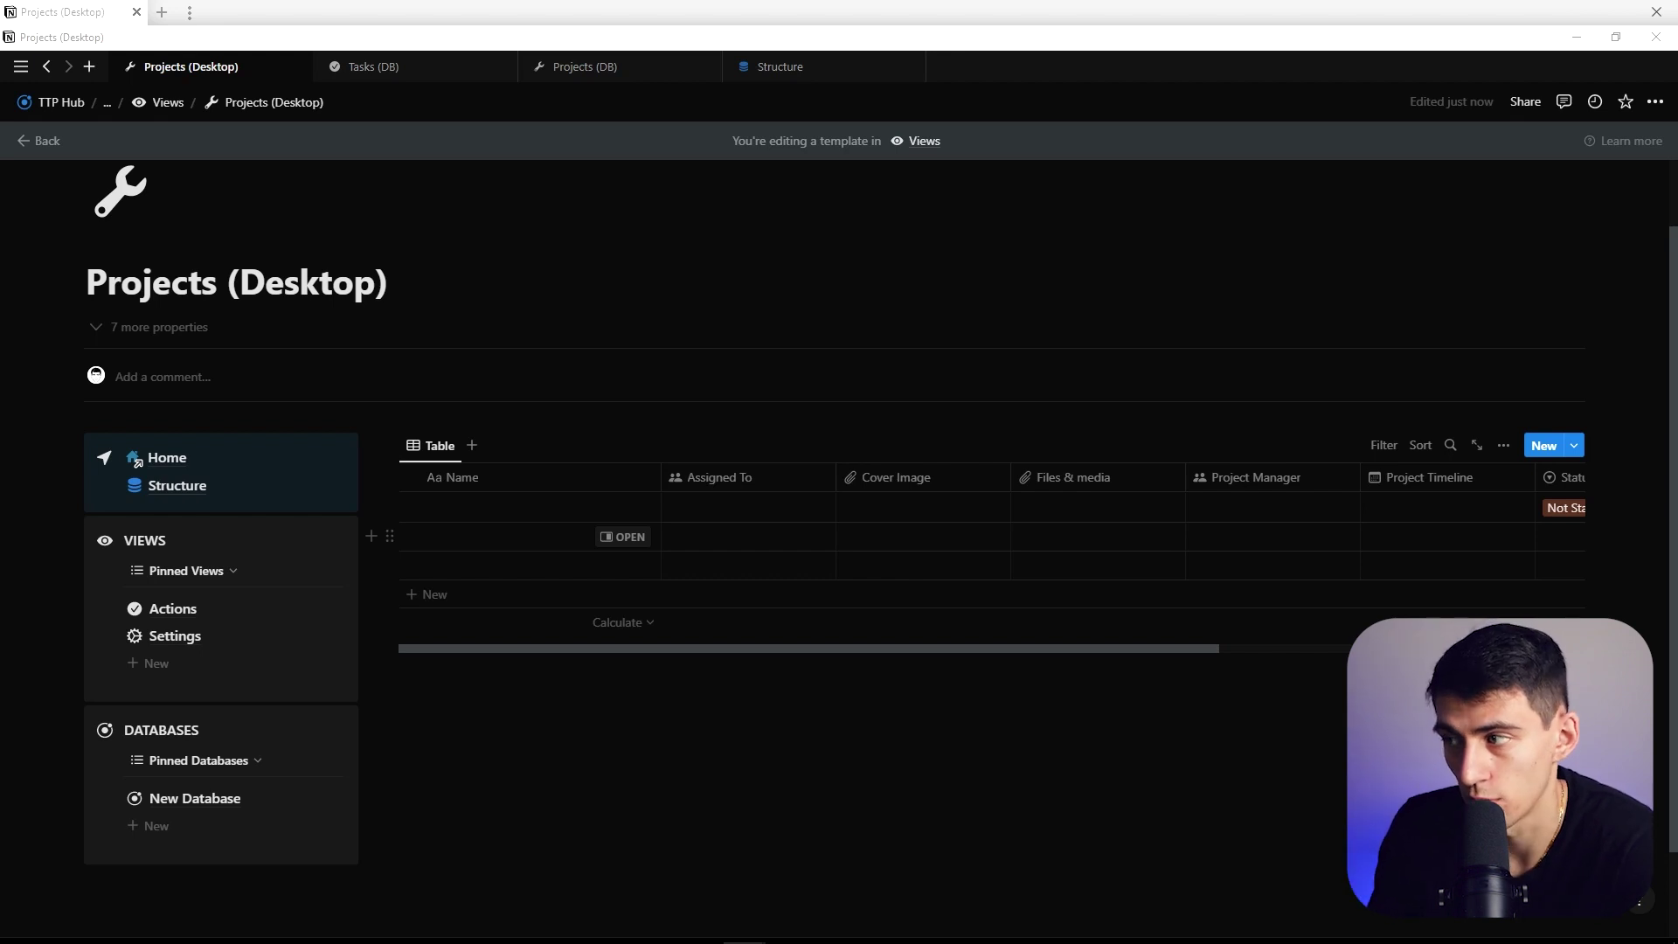
click(434, 445)
click(463, 479)
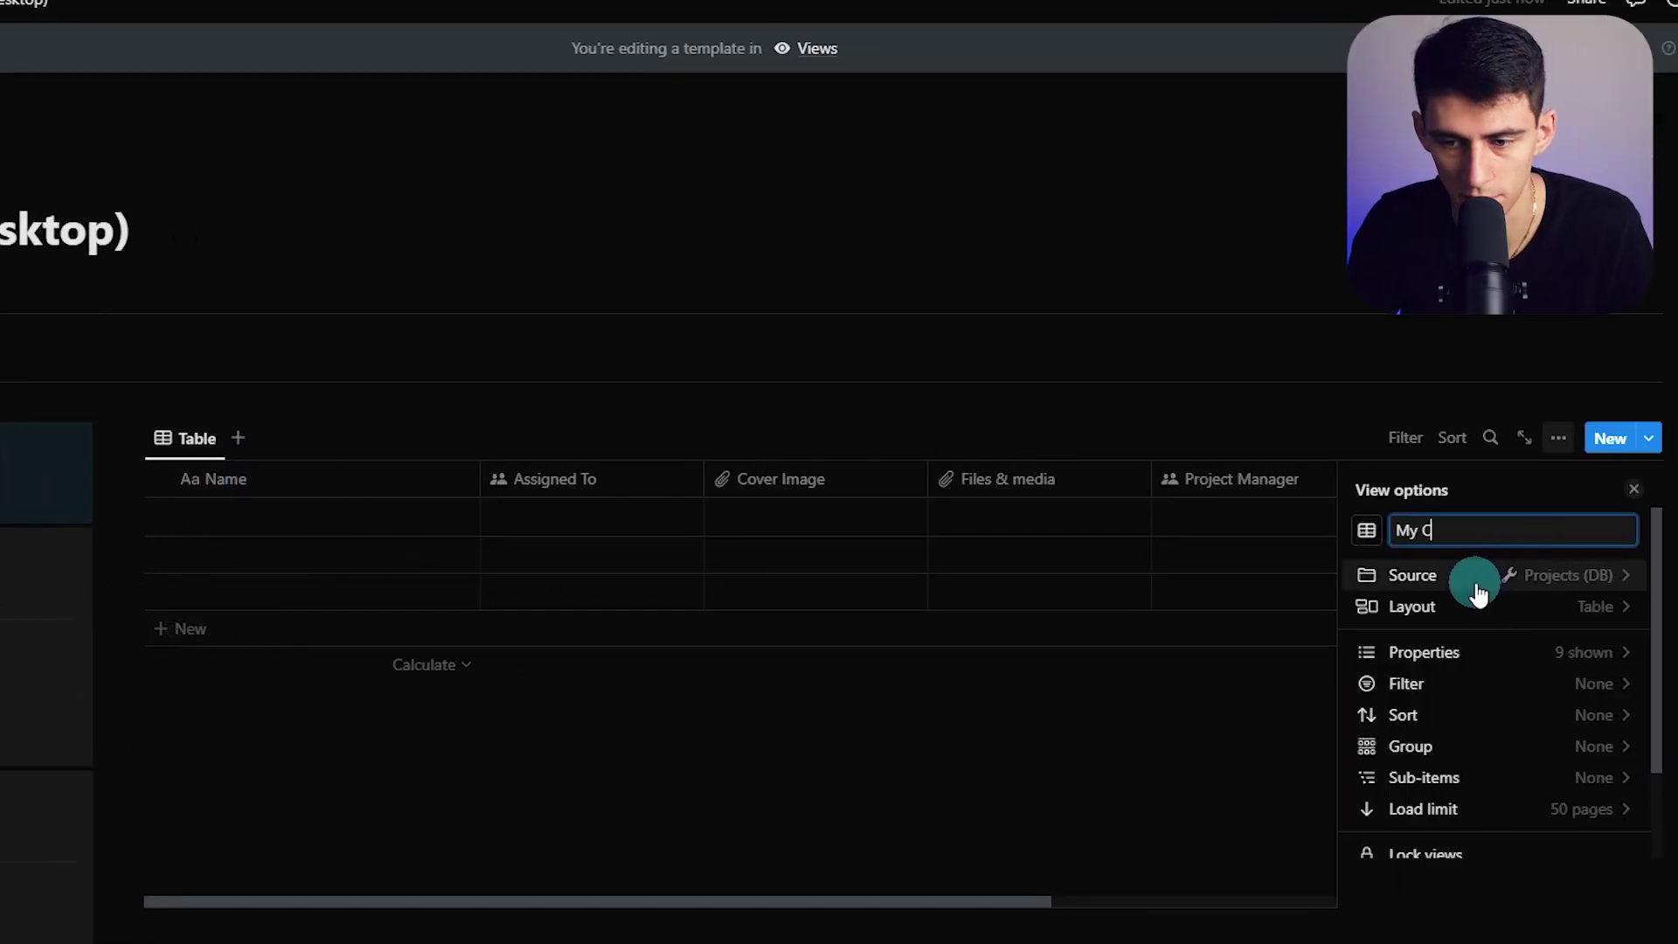
text(My Completed Projects)
click(868, 899)
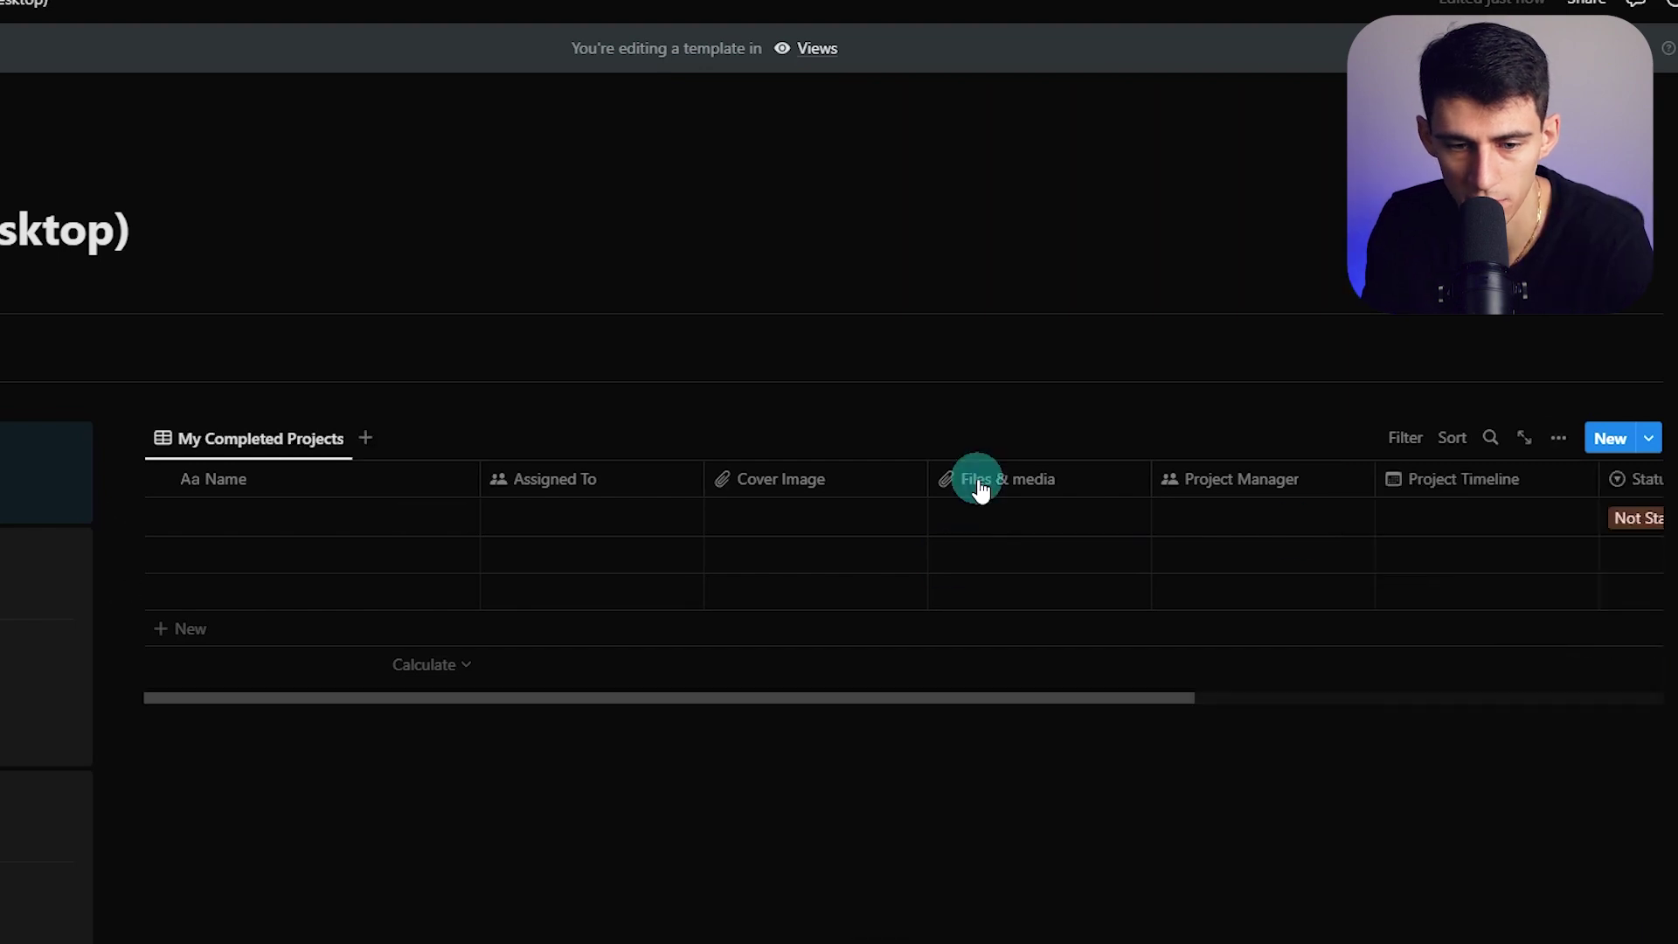
Make Project Timeline the second column, narrow Assigned To, and hide the URL column
click(805, 496)
drag(1393, 490, 837, 492)
drag(1464, 478, 812, 490)
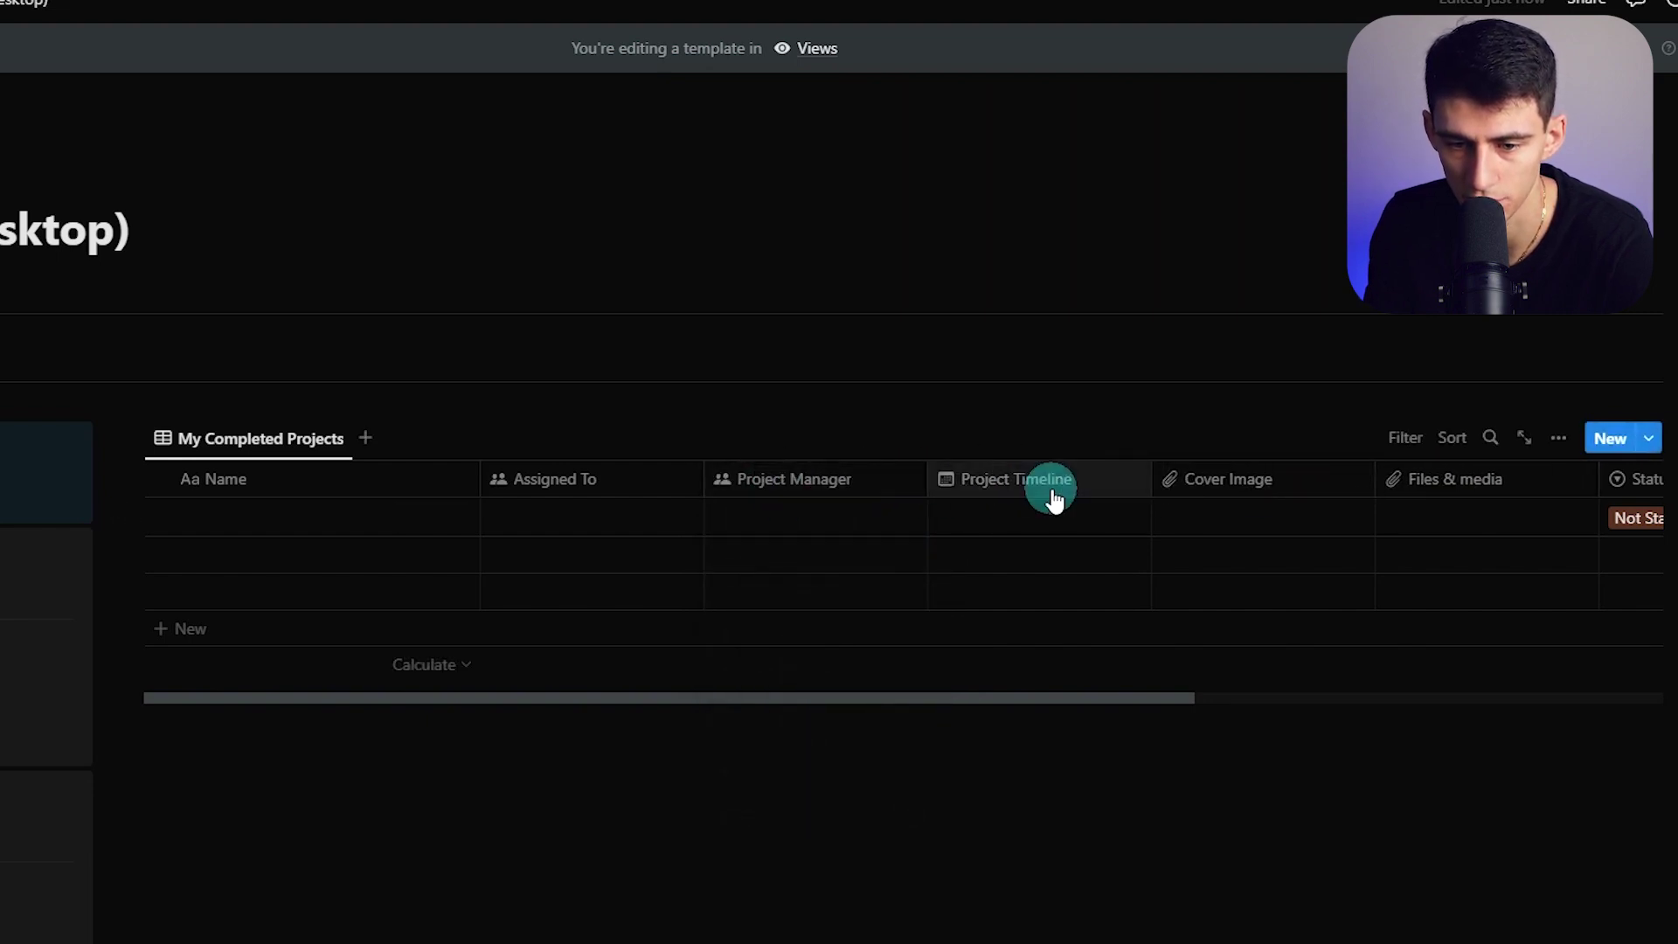
drag(1057, 491, 611, 498)
drag(925, 480, 883, 485)
drag(1210, 467, 1550, 480)
scroll(1550, 480, right, 4)
click(1393, 480)
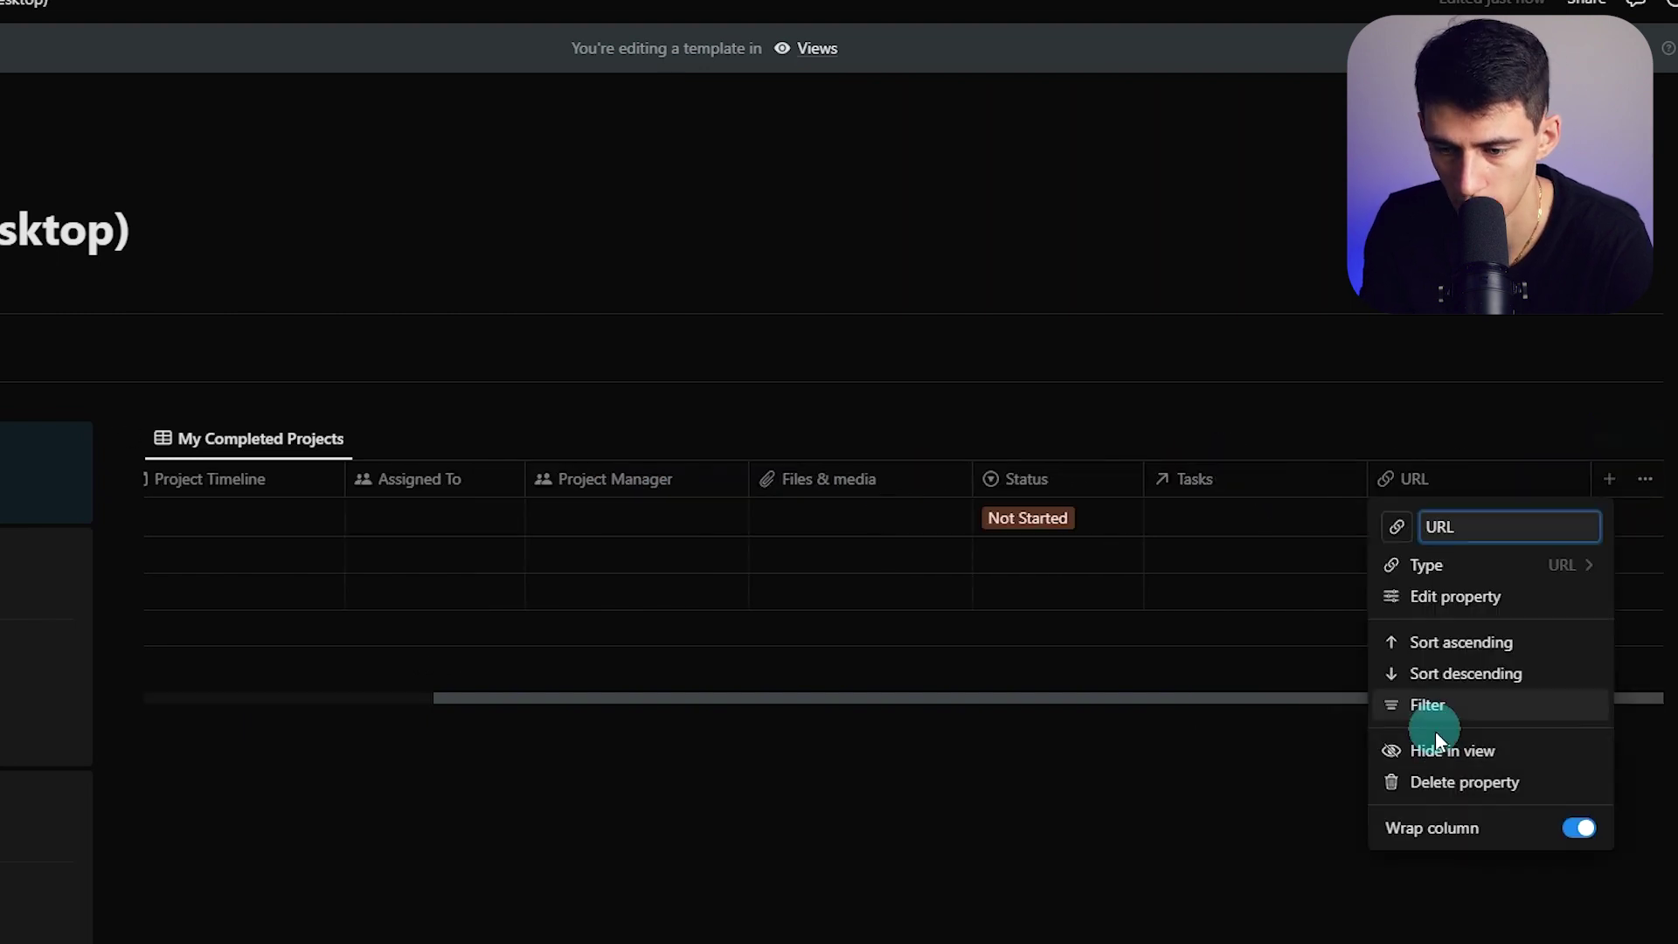
click(1424, 745)
Filter My Completed Projects to Status = Completed and save it for everyone
click(1412, 505)
click(1392, 442)
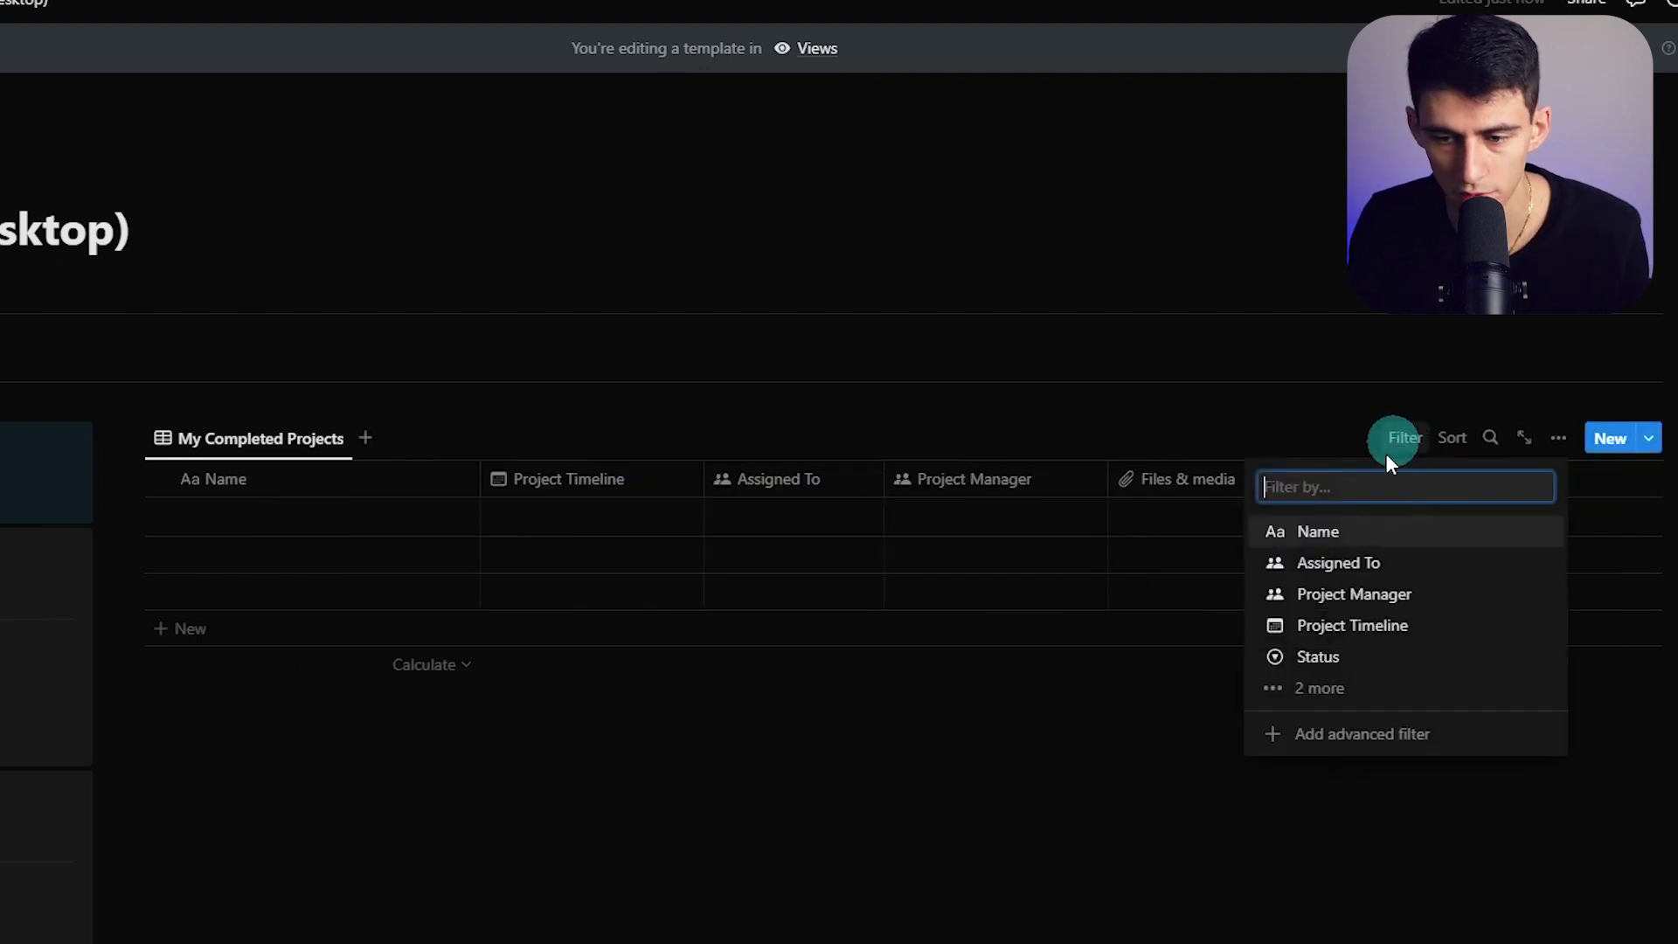
text(stat)
click(1386, 532)
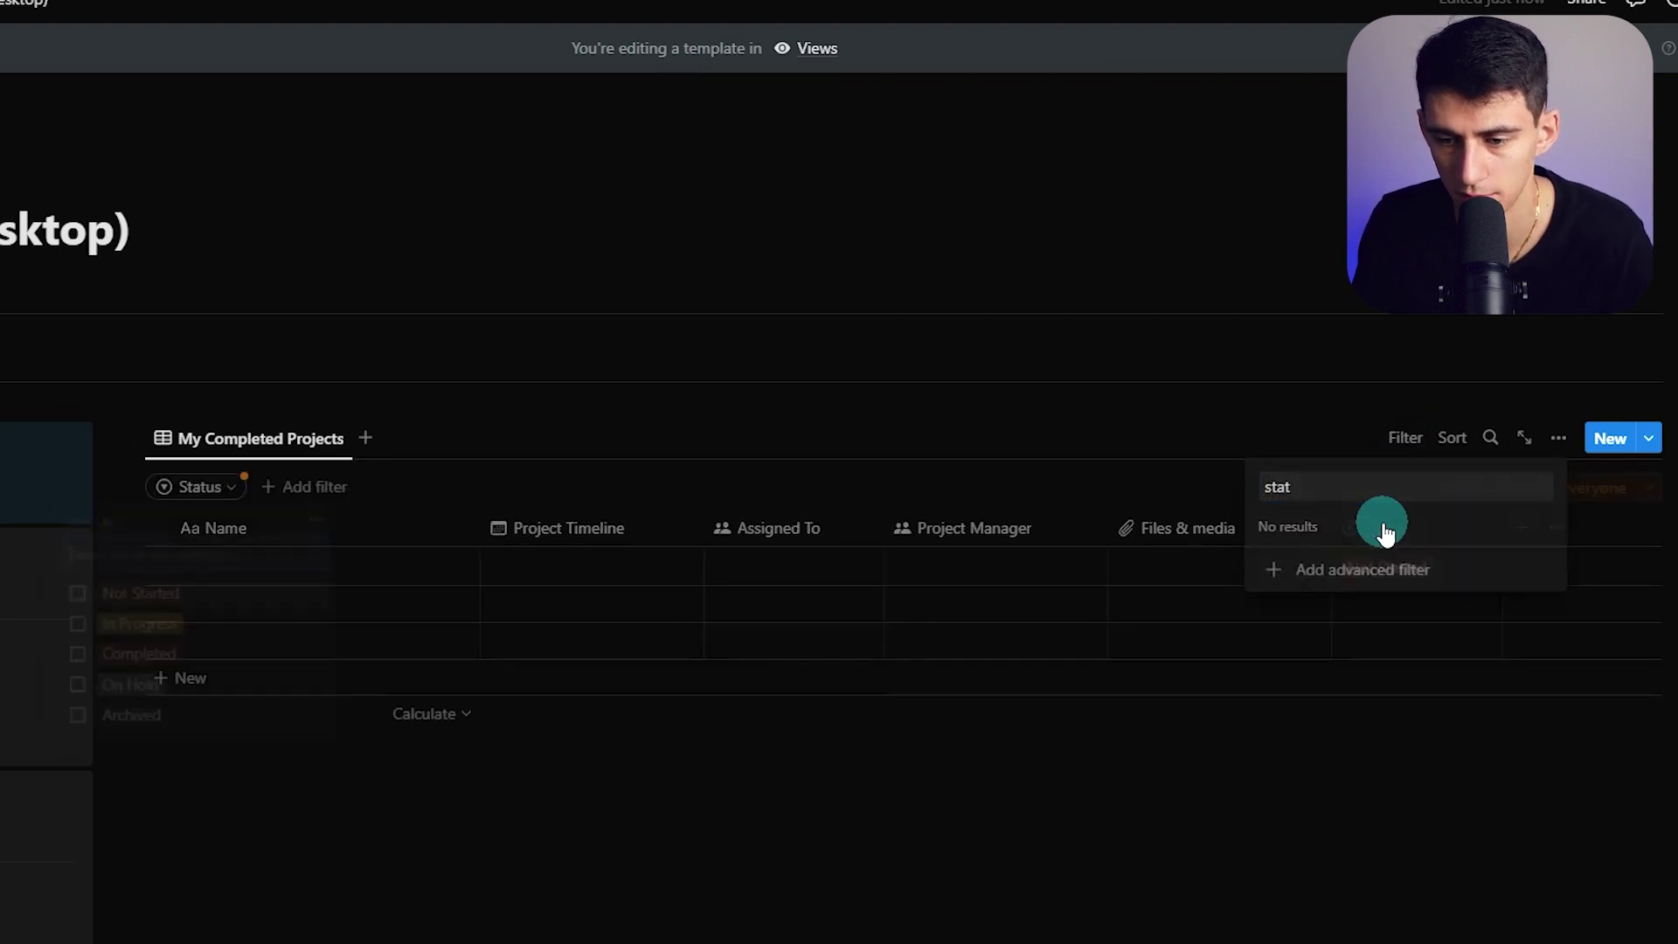
click(149, 664)
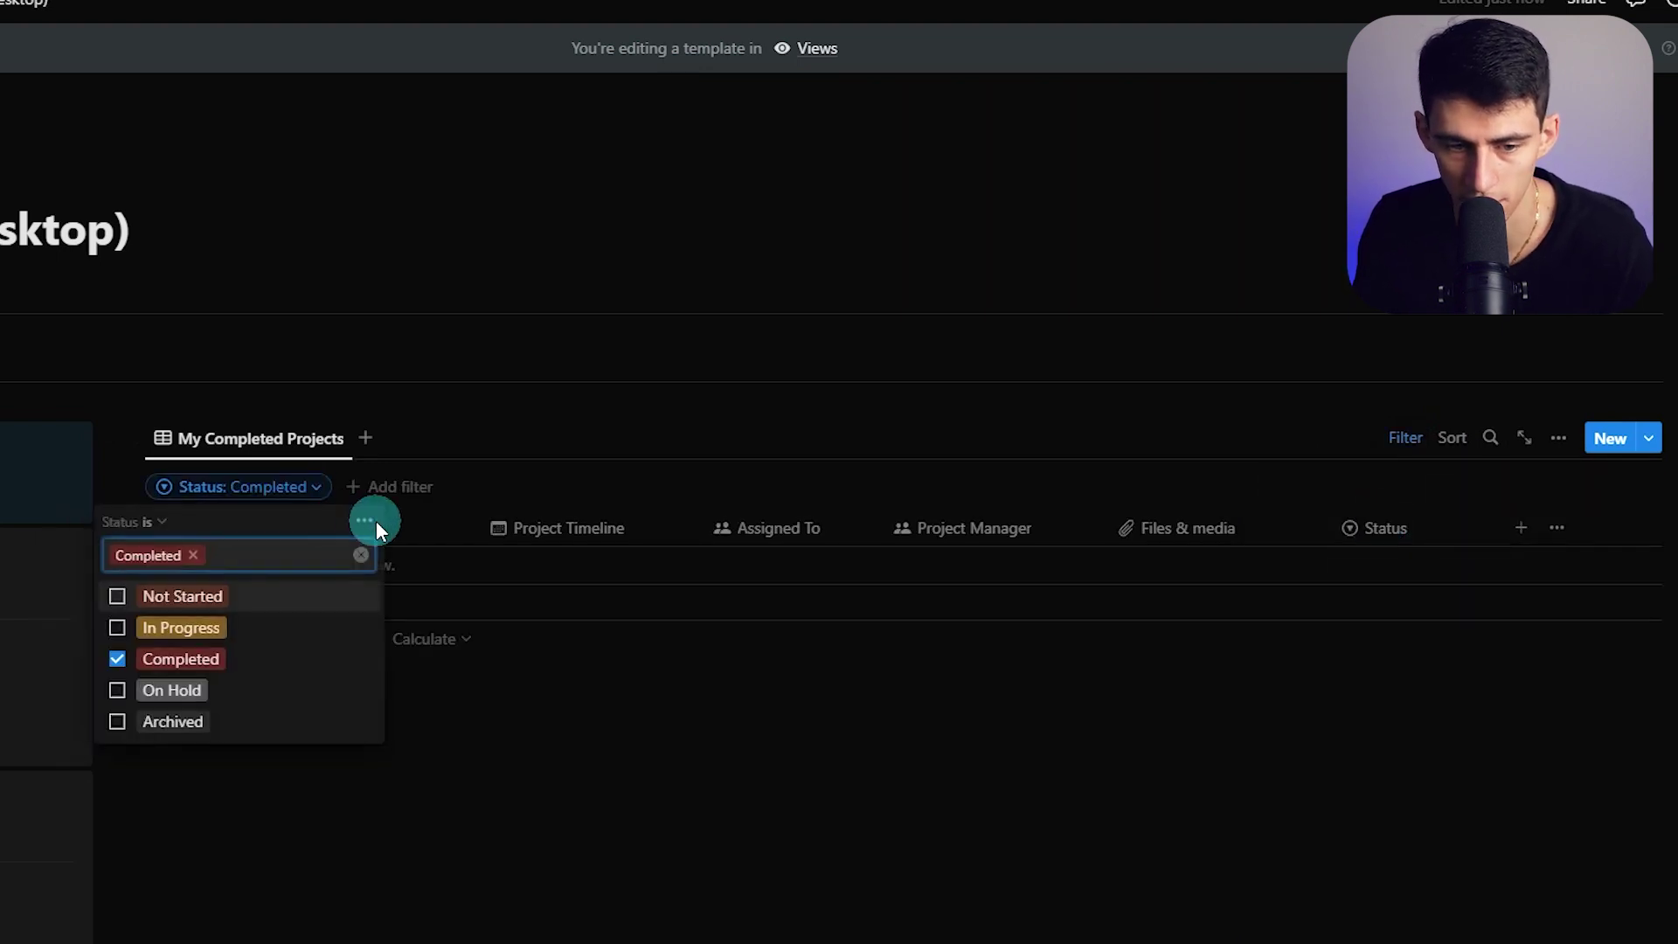
click(320, 520)
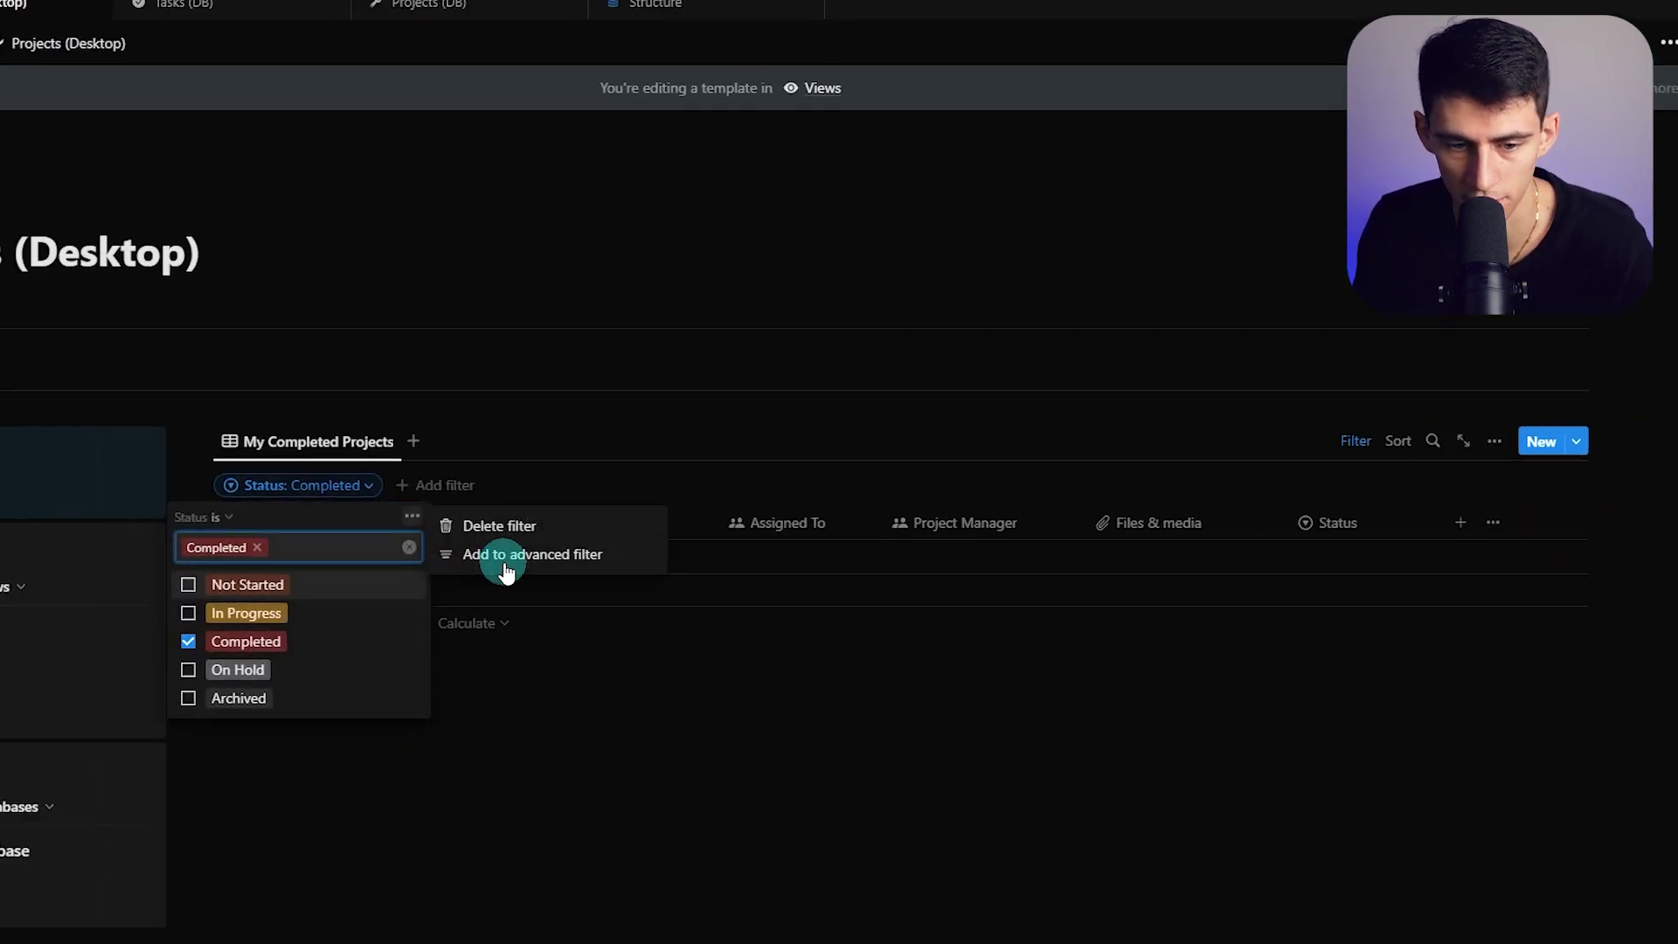
click(506, 569)
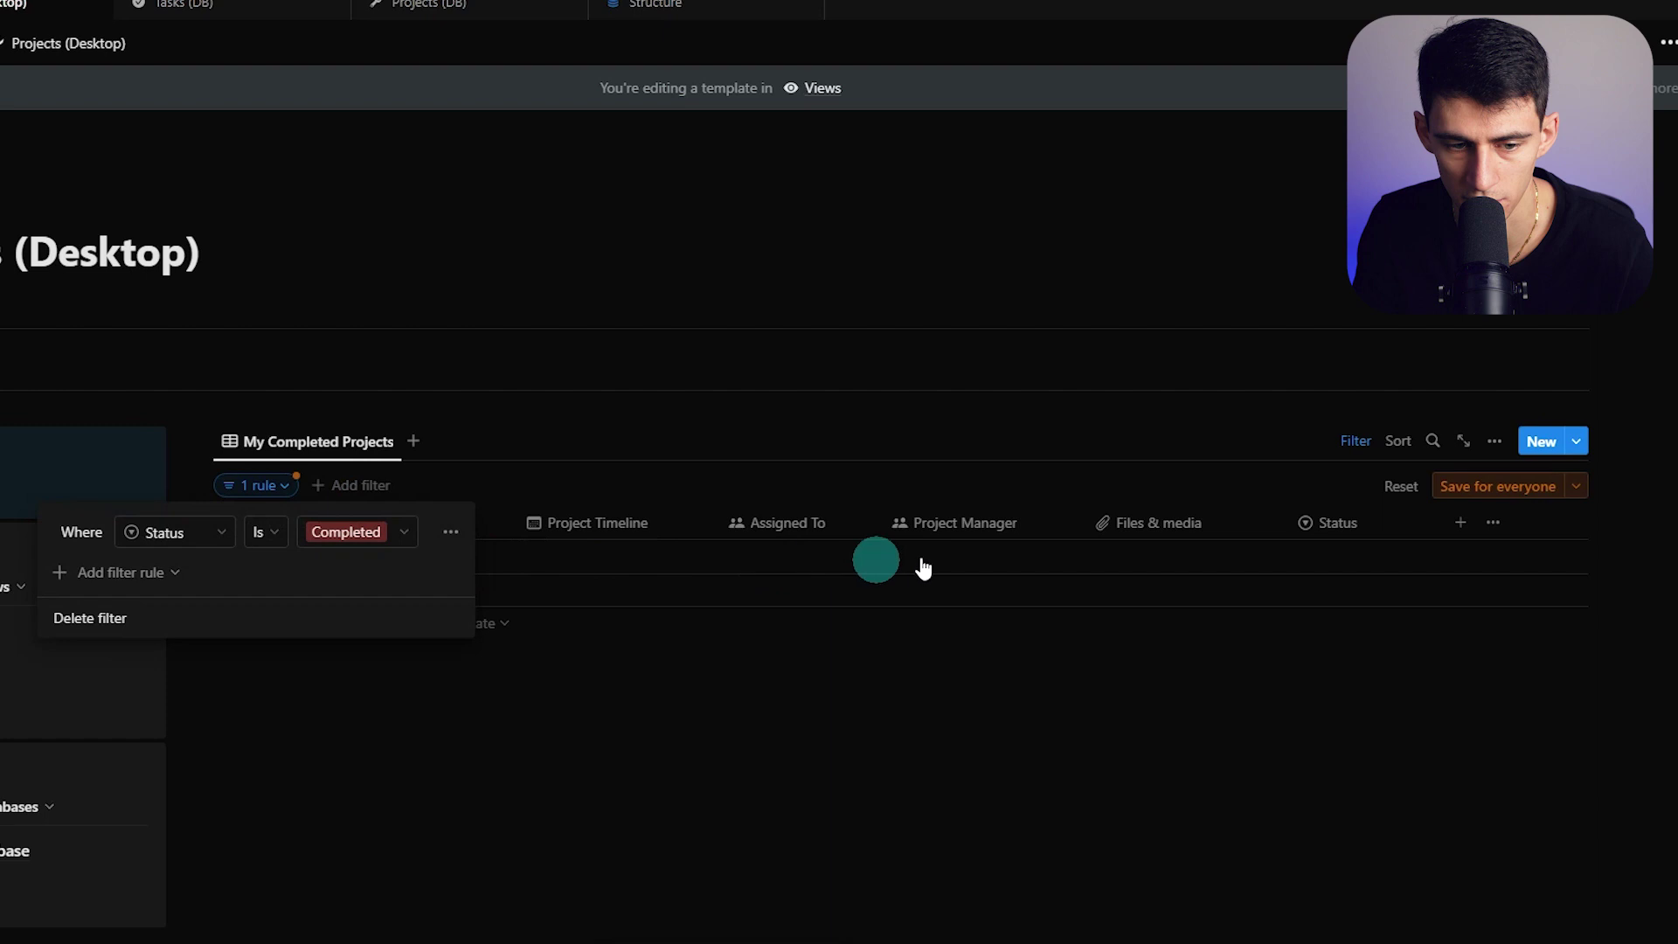
click(363, 531)
click(1460, 488)
Duplicate the view, move it to first place, and name it 'My Current Projects'
right_click(278, 436)
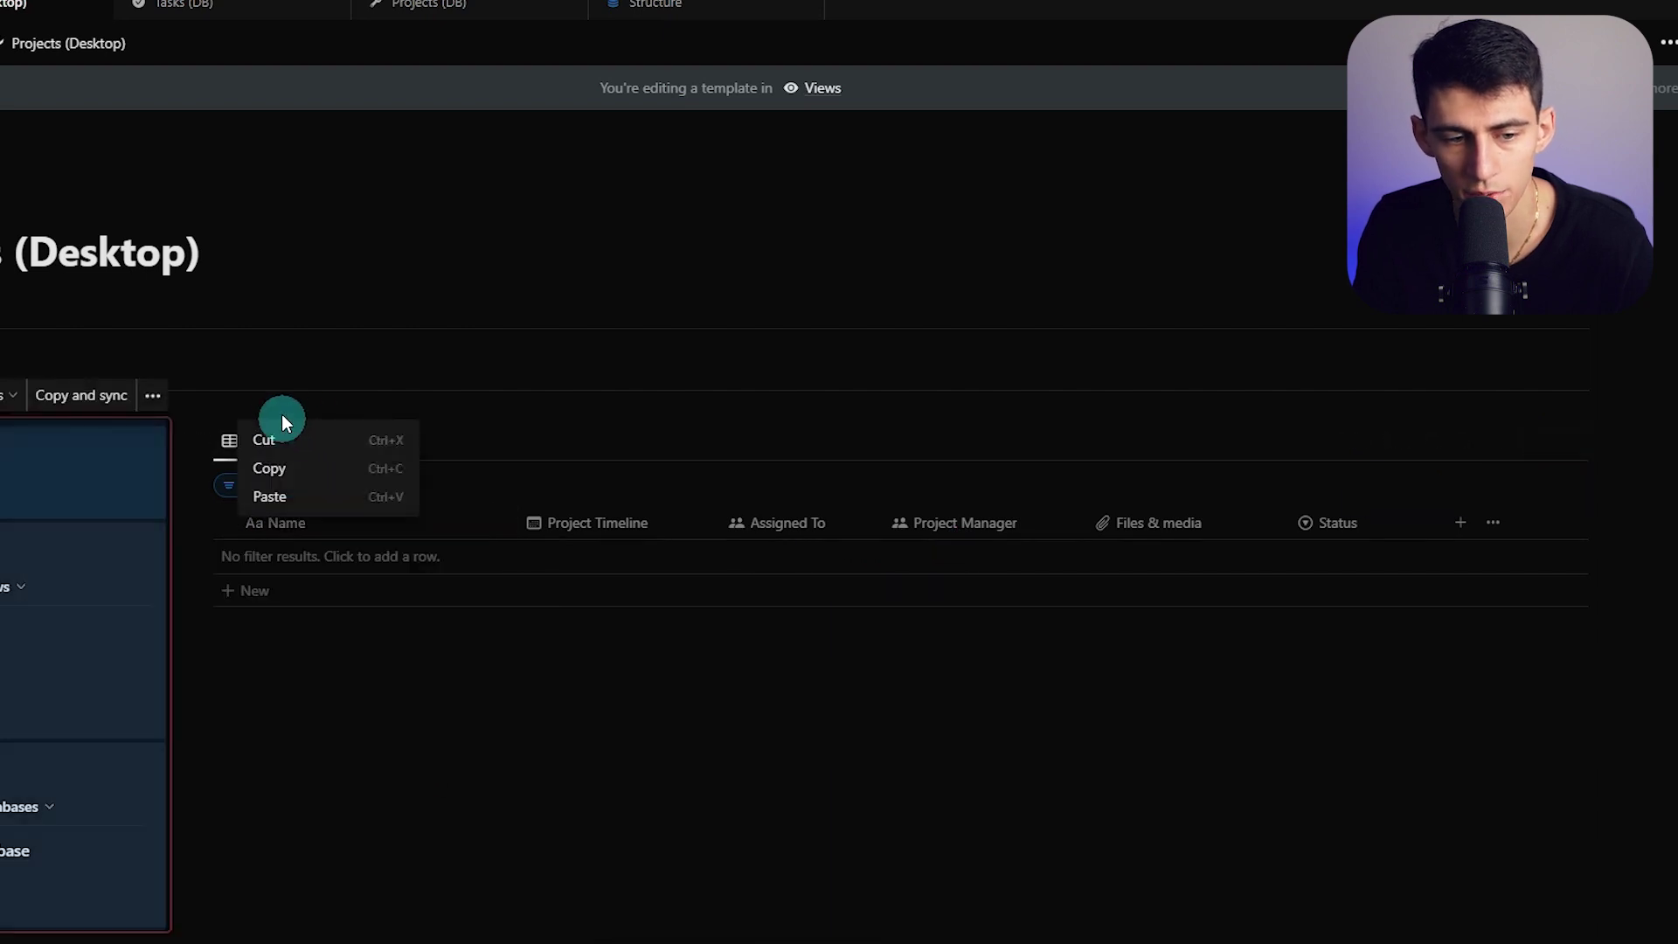
click(270, 441)
click(297, 622)
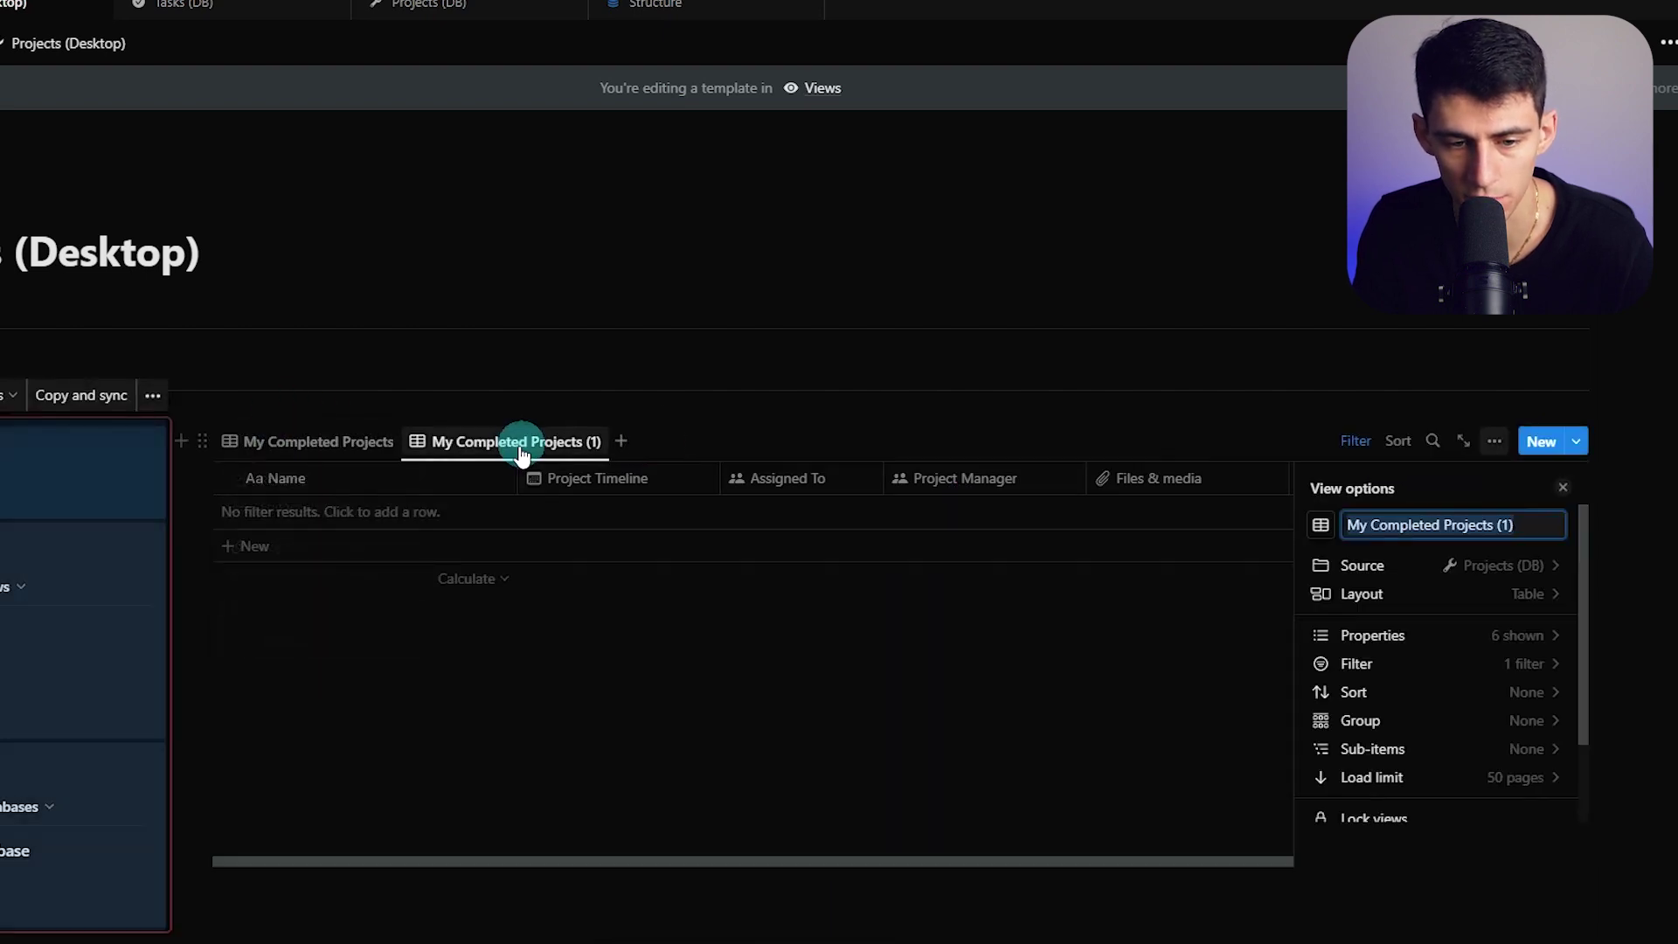
drag(524, 437, 338, 436)
click(331, 443)
text(My Current Proje)
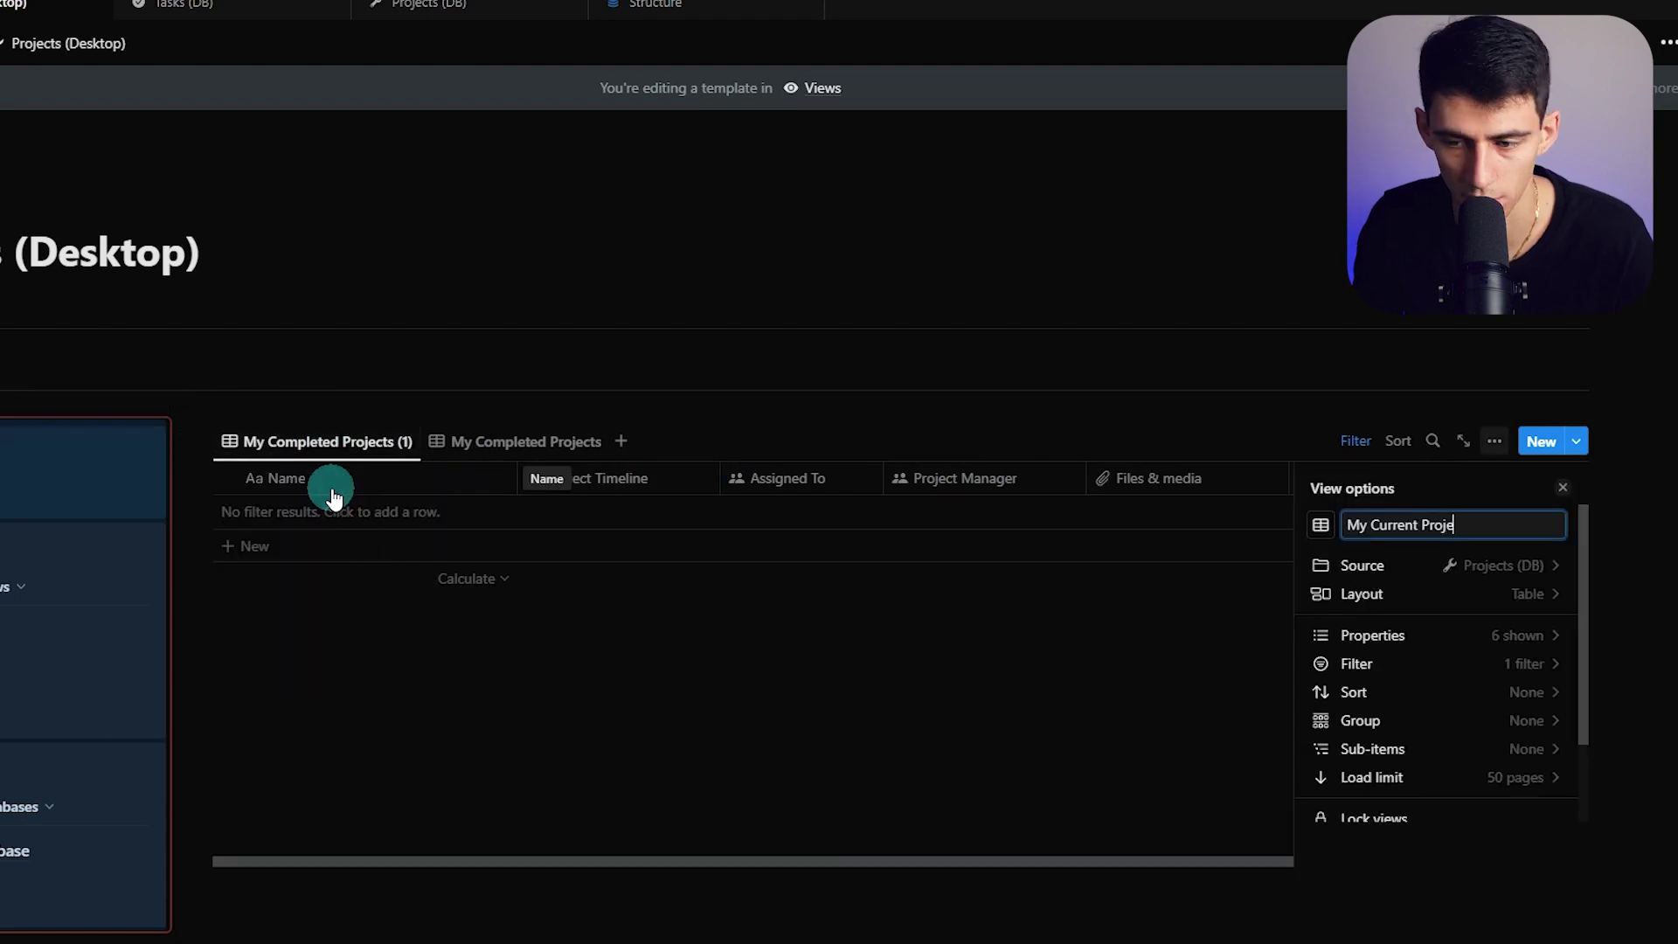
Change the new view's Status rule to 'is not' Completed
click(1477, 692)
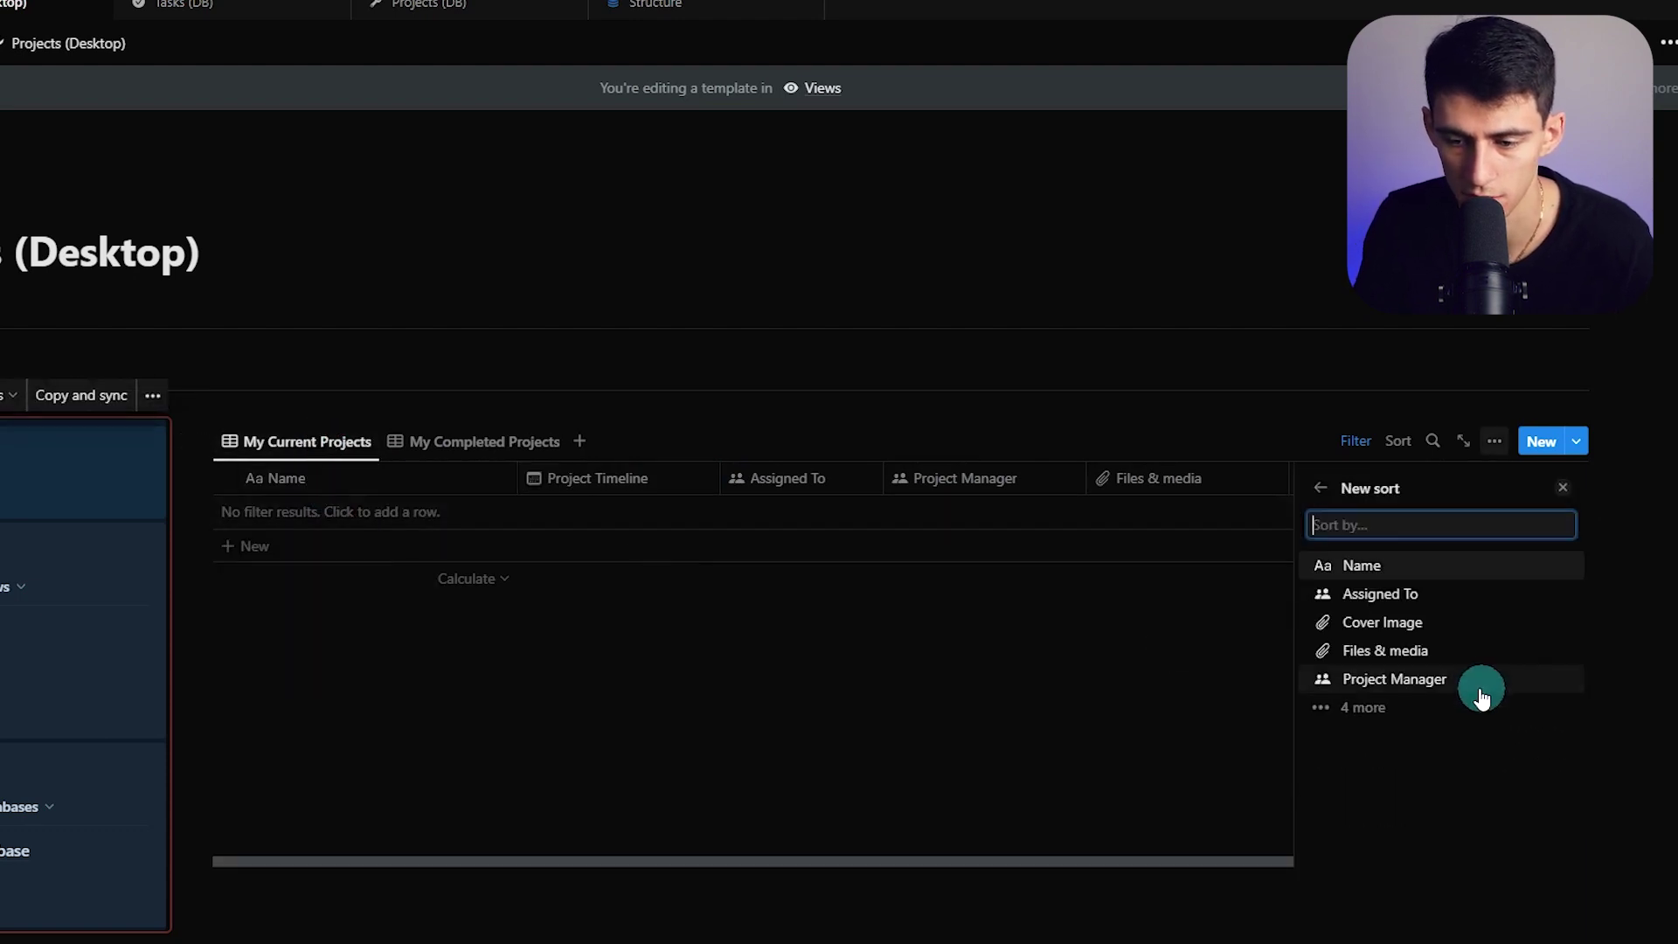
click(1319, 488)
click(1363, 663)
click(1384, 574)
click(1328, 640)
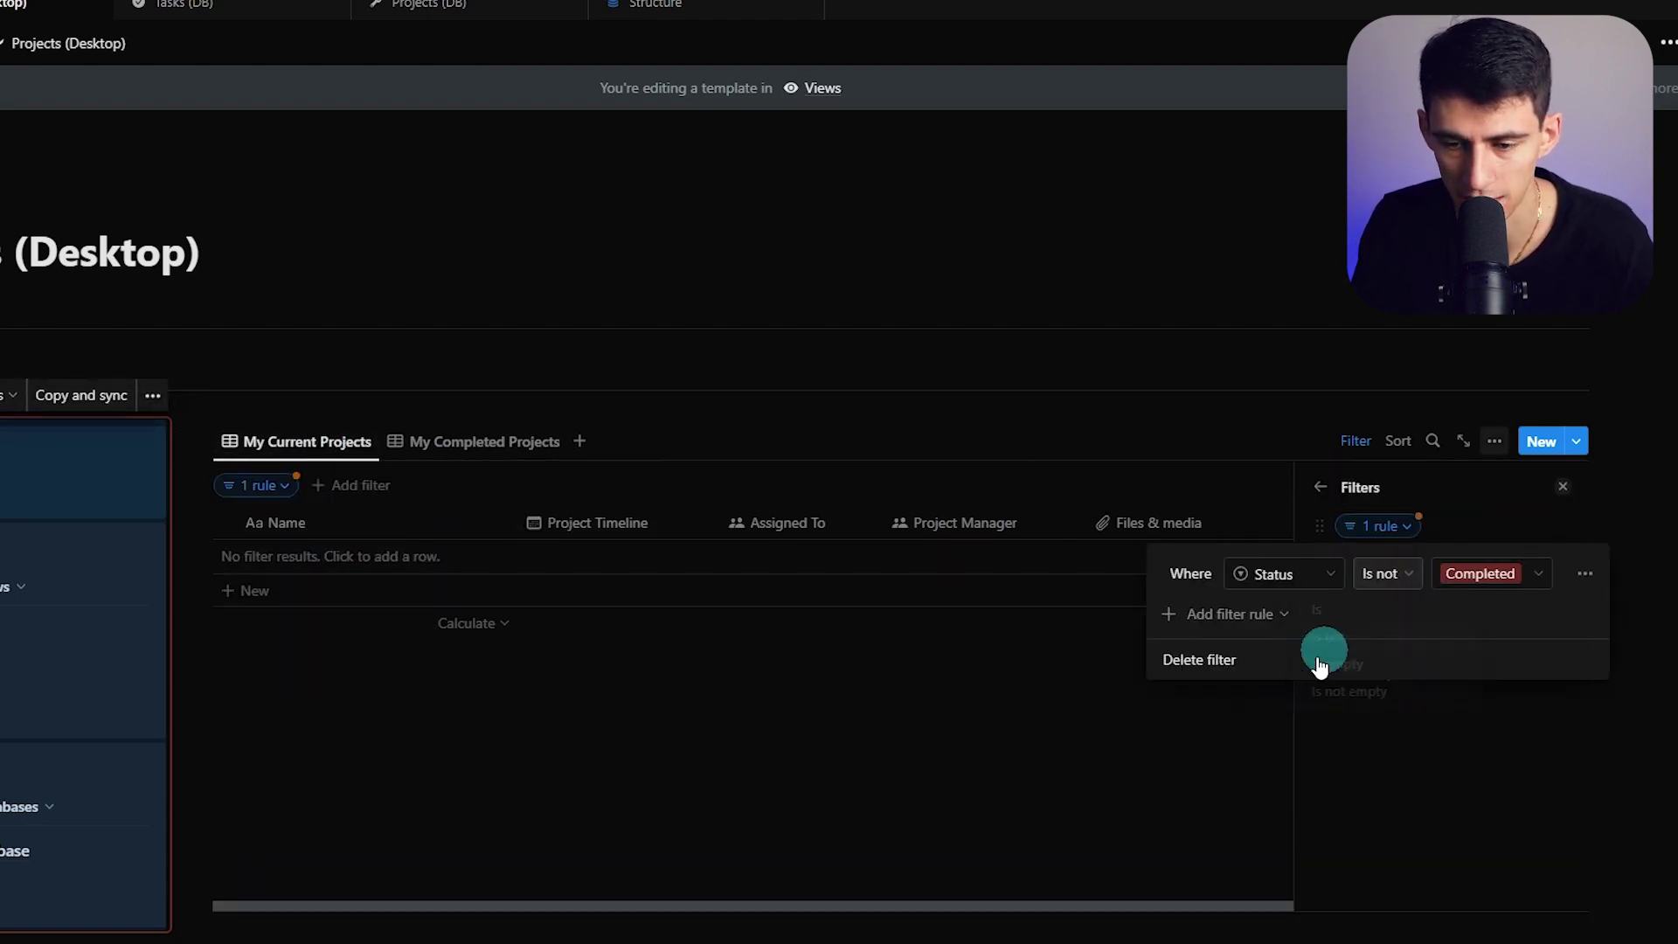
click(891, 779)
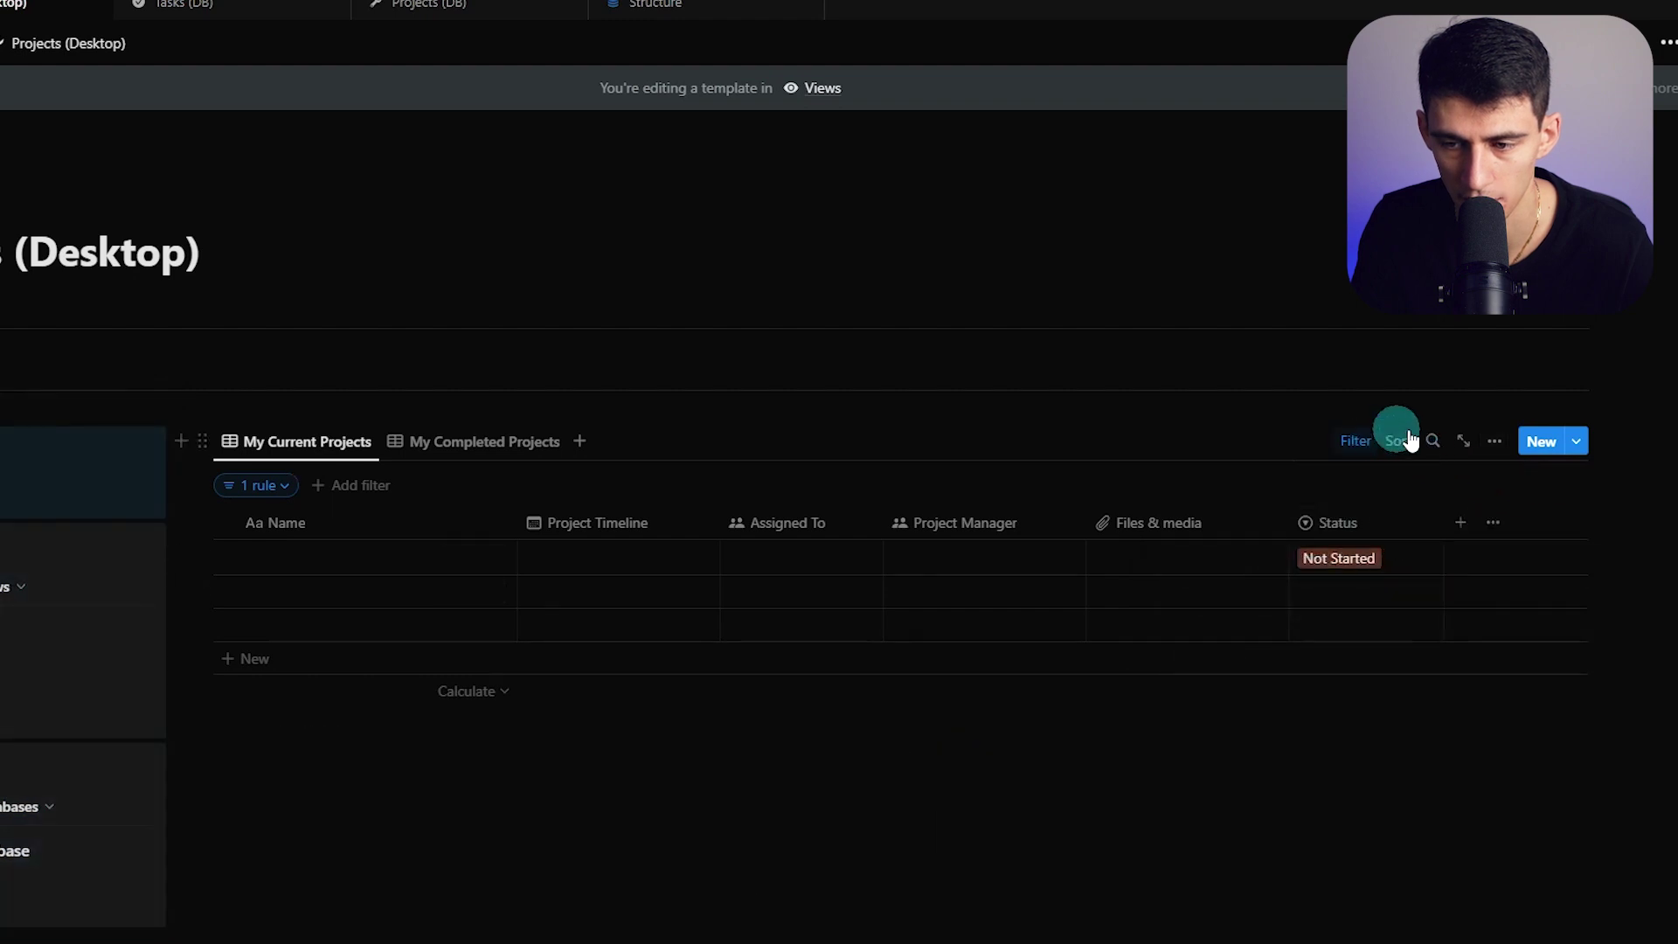
Switch My Current Projects to a Board layout and order groups Not Started, In Progress, On Hold
click(1494, 443)
click(1503, 592)
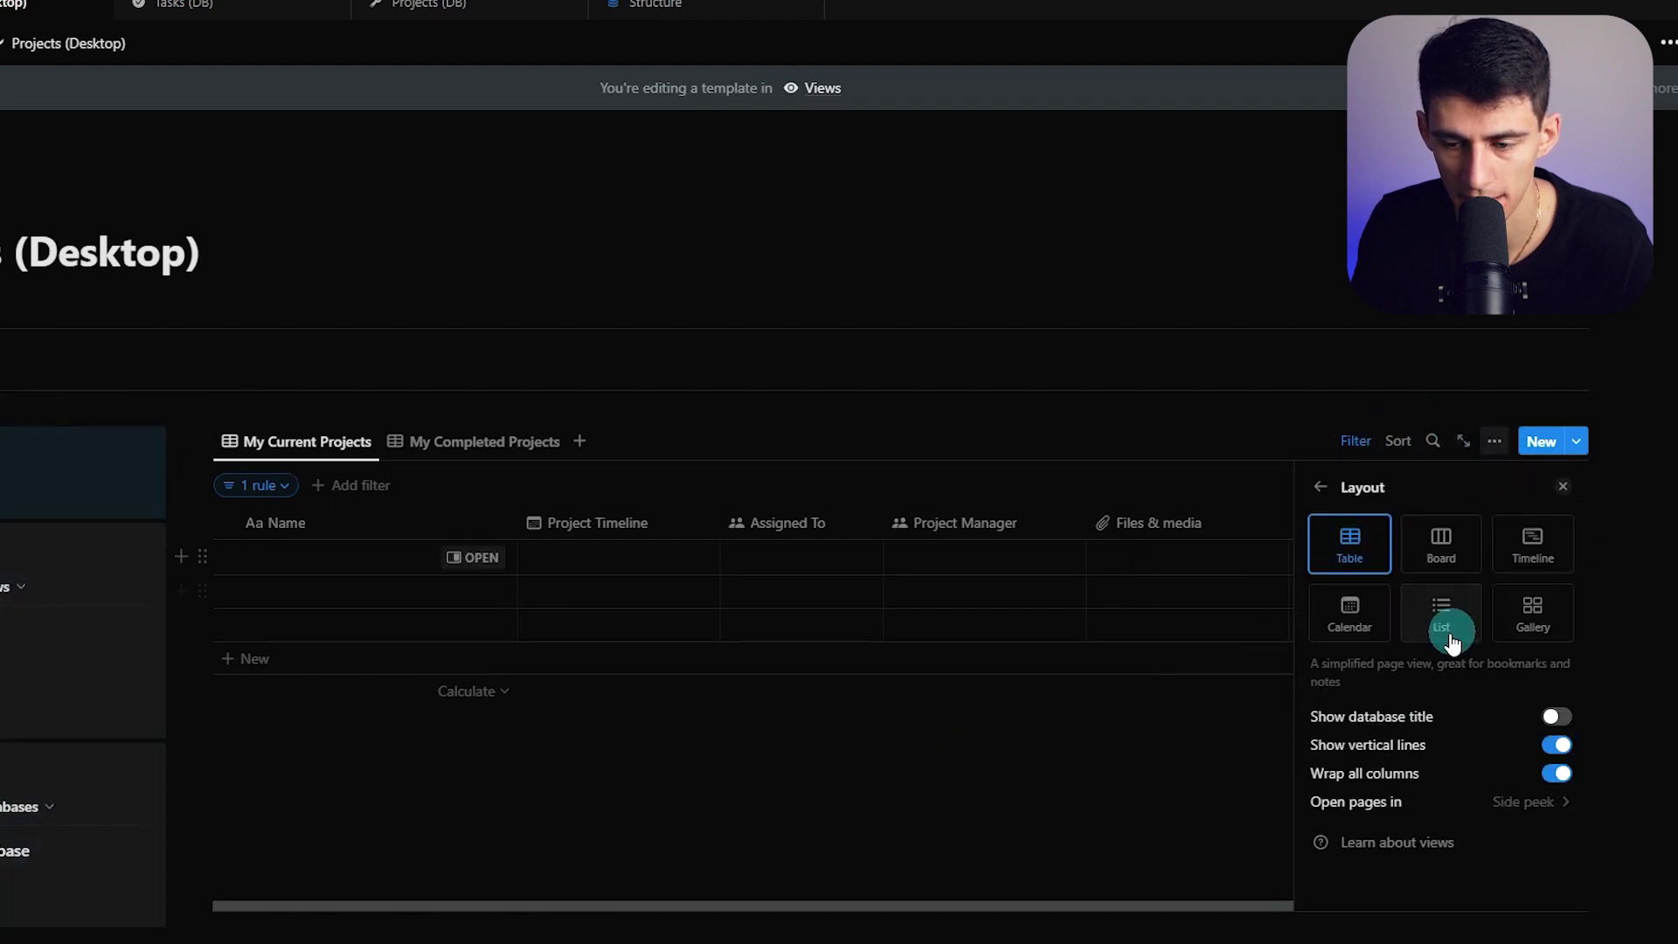
click(1477, 537)
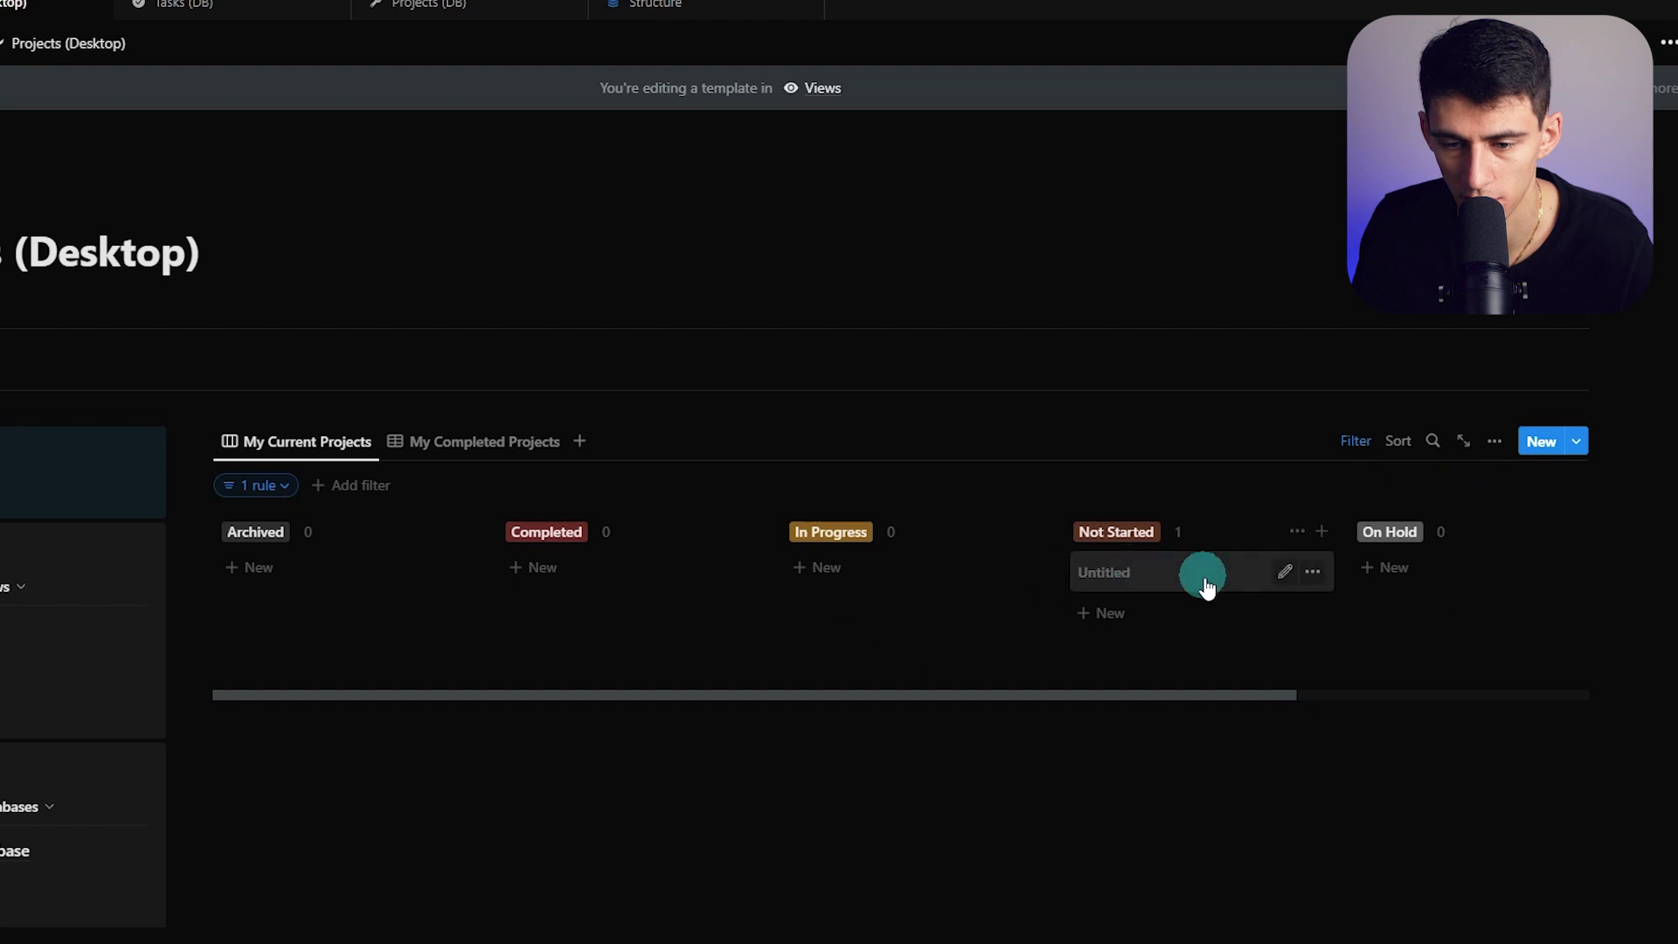
click(1206, 579)
click(1043, 174)
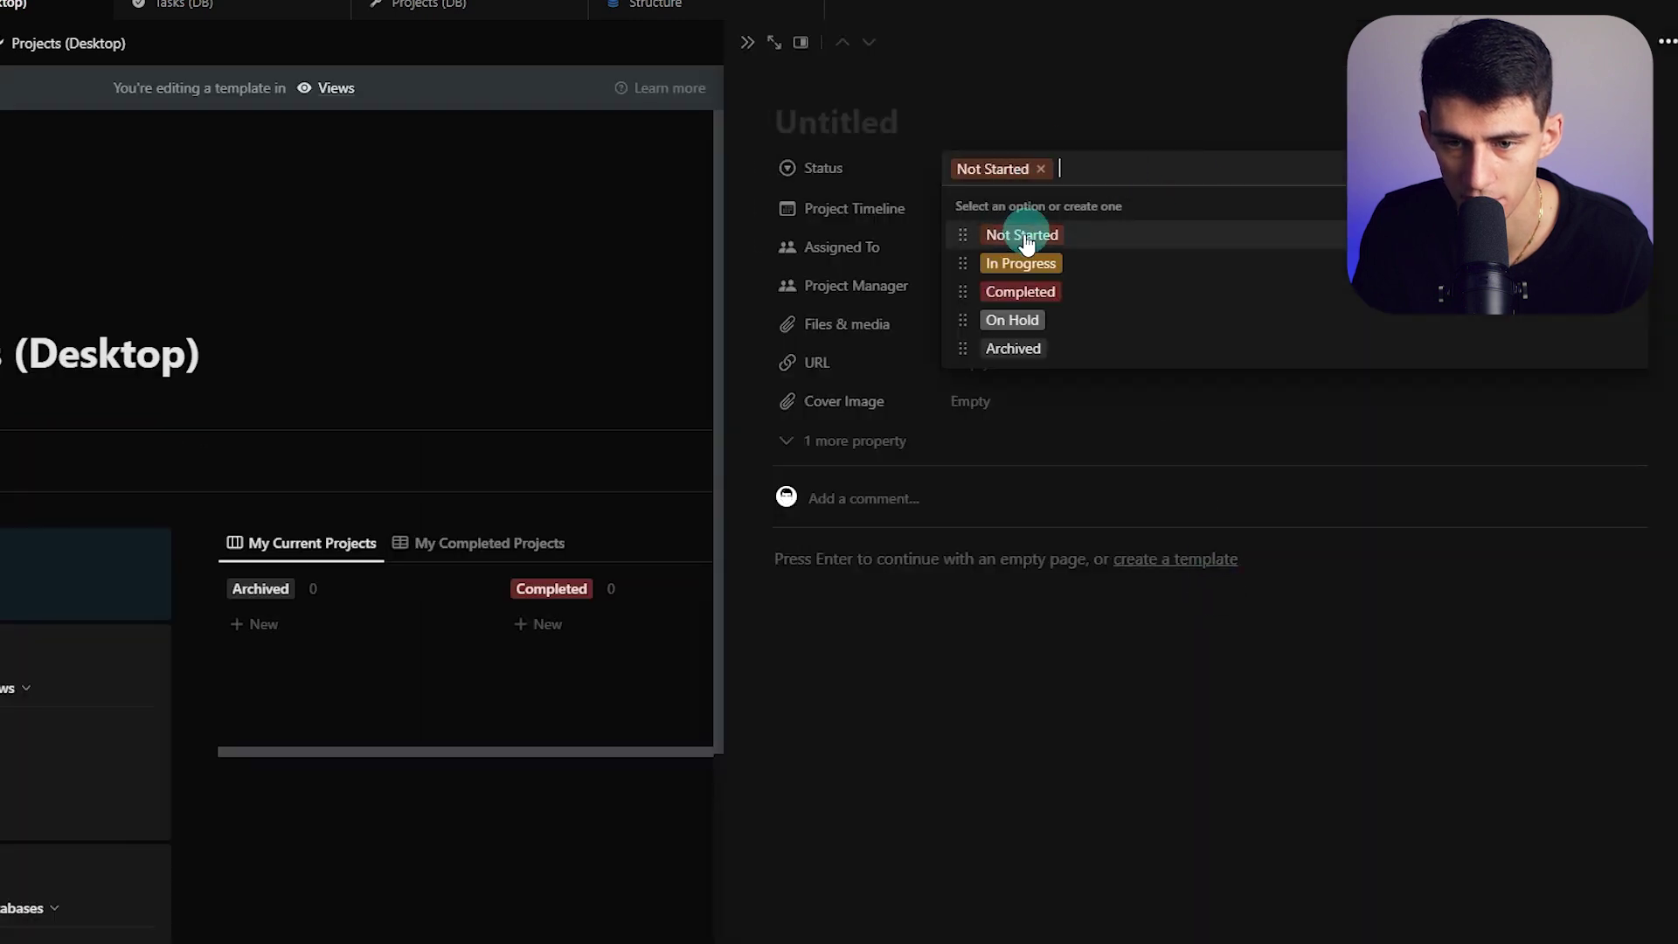
click(816, 186)
click(747, 42)
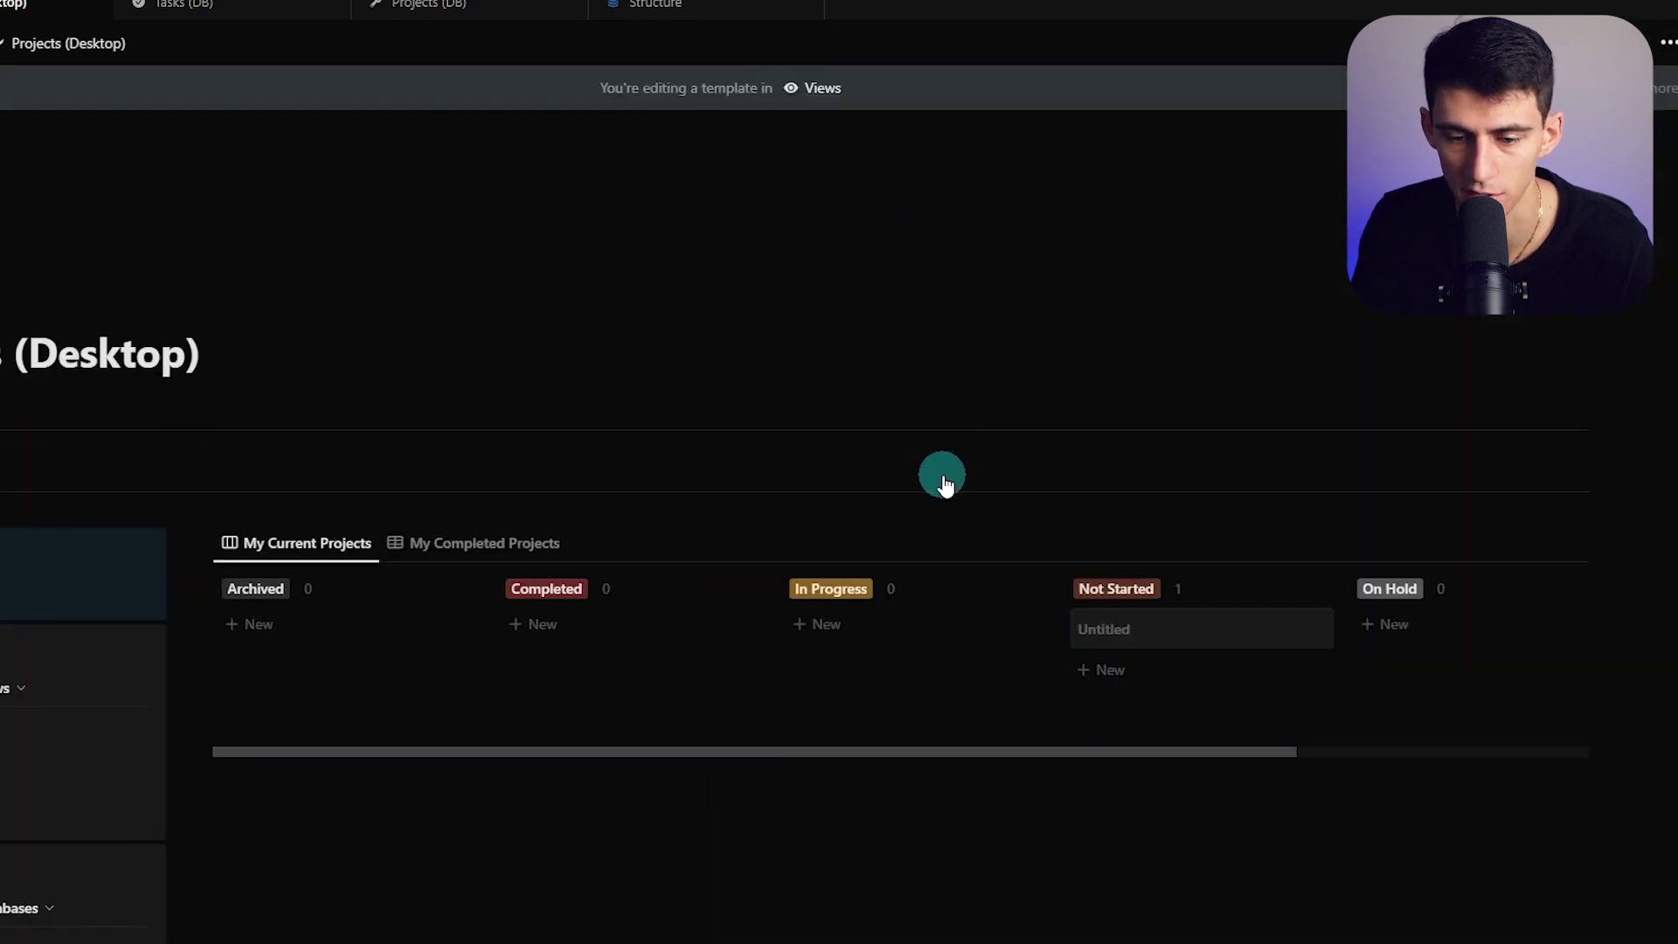
drag(1110, 594, 550, 598)
drag(1390, 595, 831, 598)
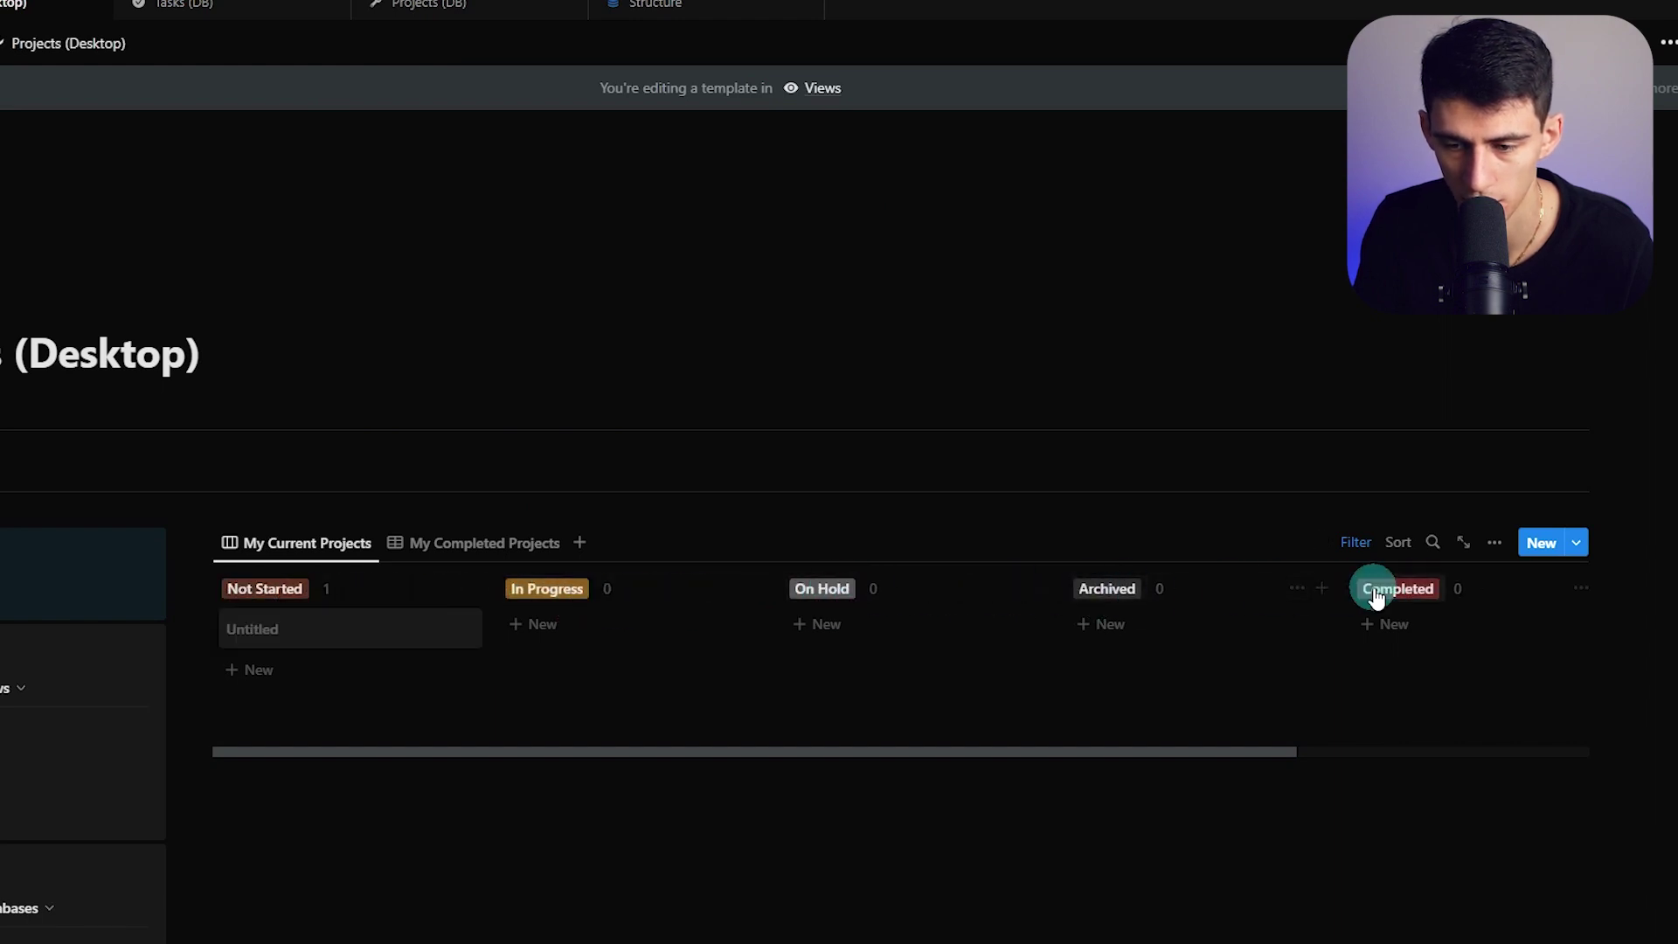
Color the Status options: On Hold yellow, In Progress green, Completed blue
click(375, 642)
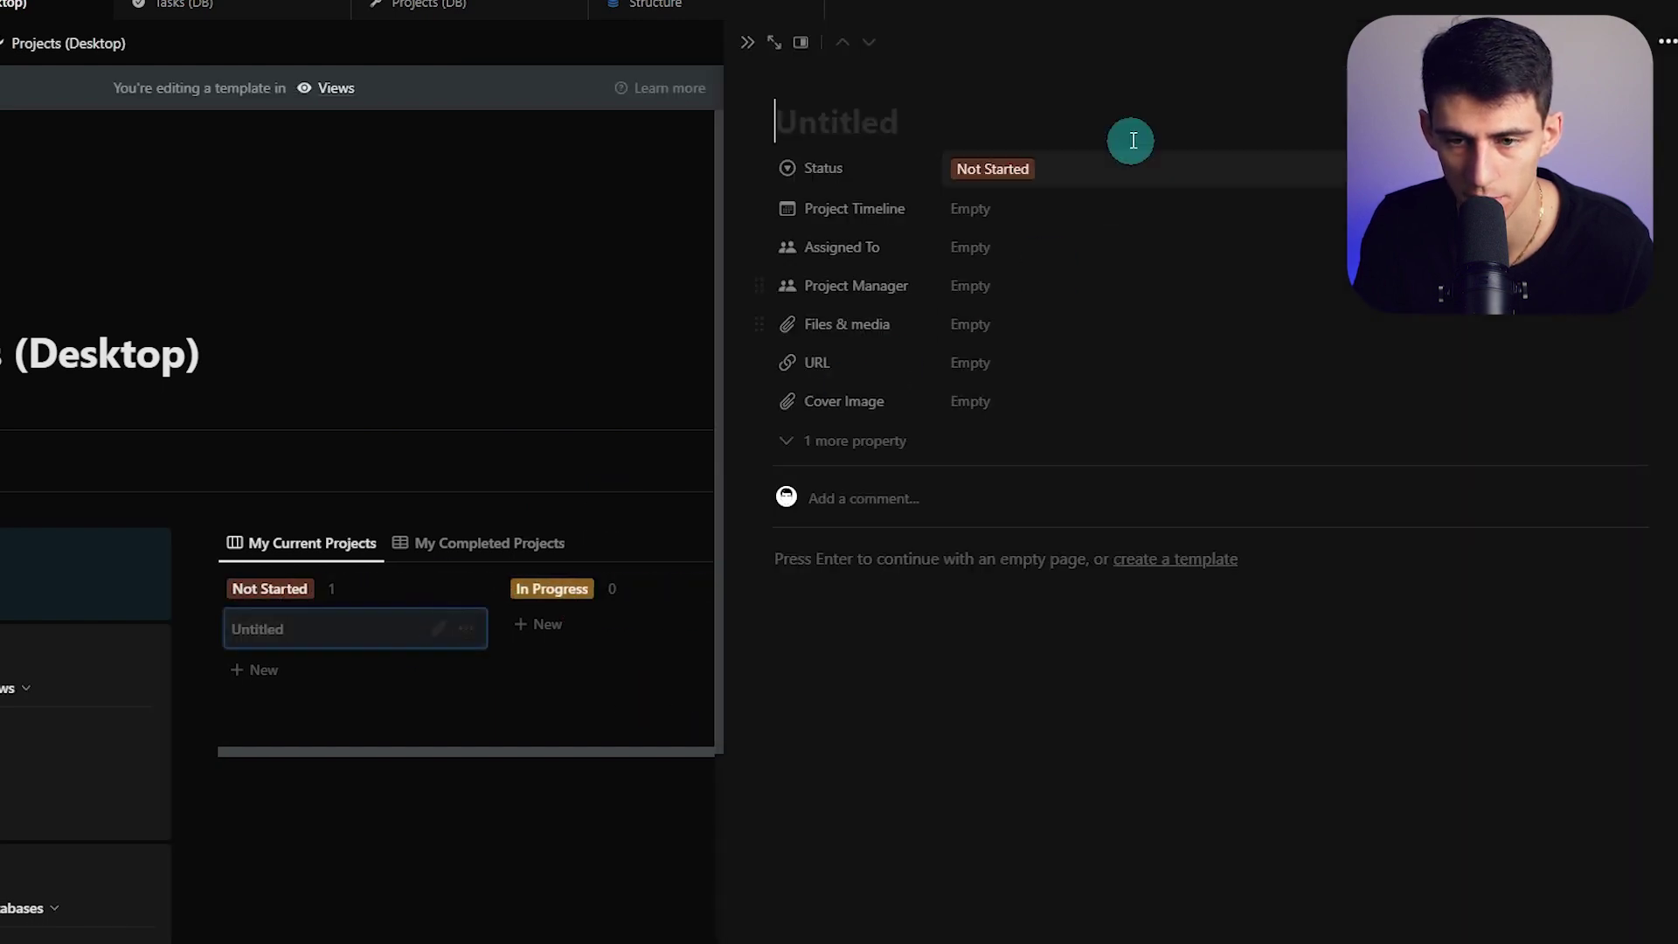
click(1105, 184)
click(1625, 234)
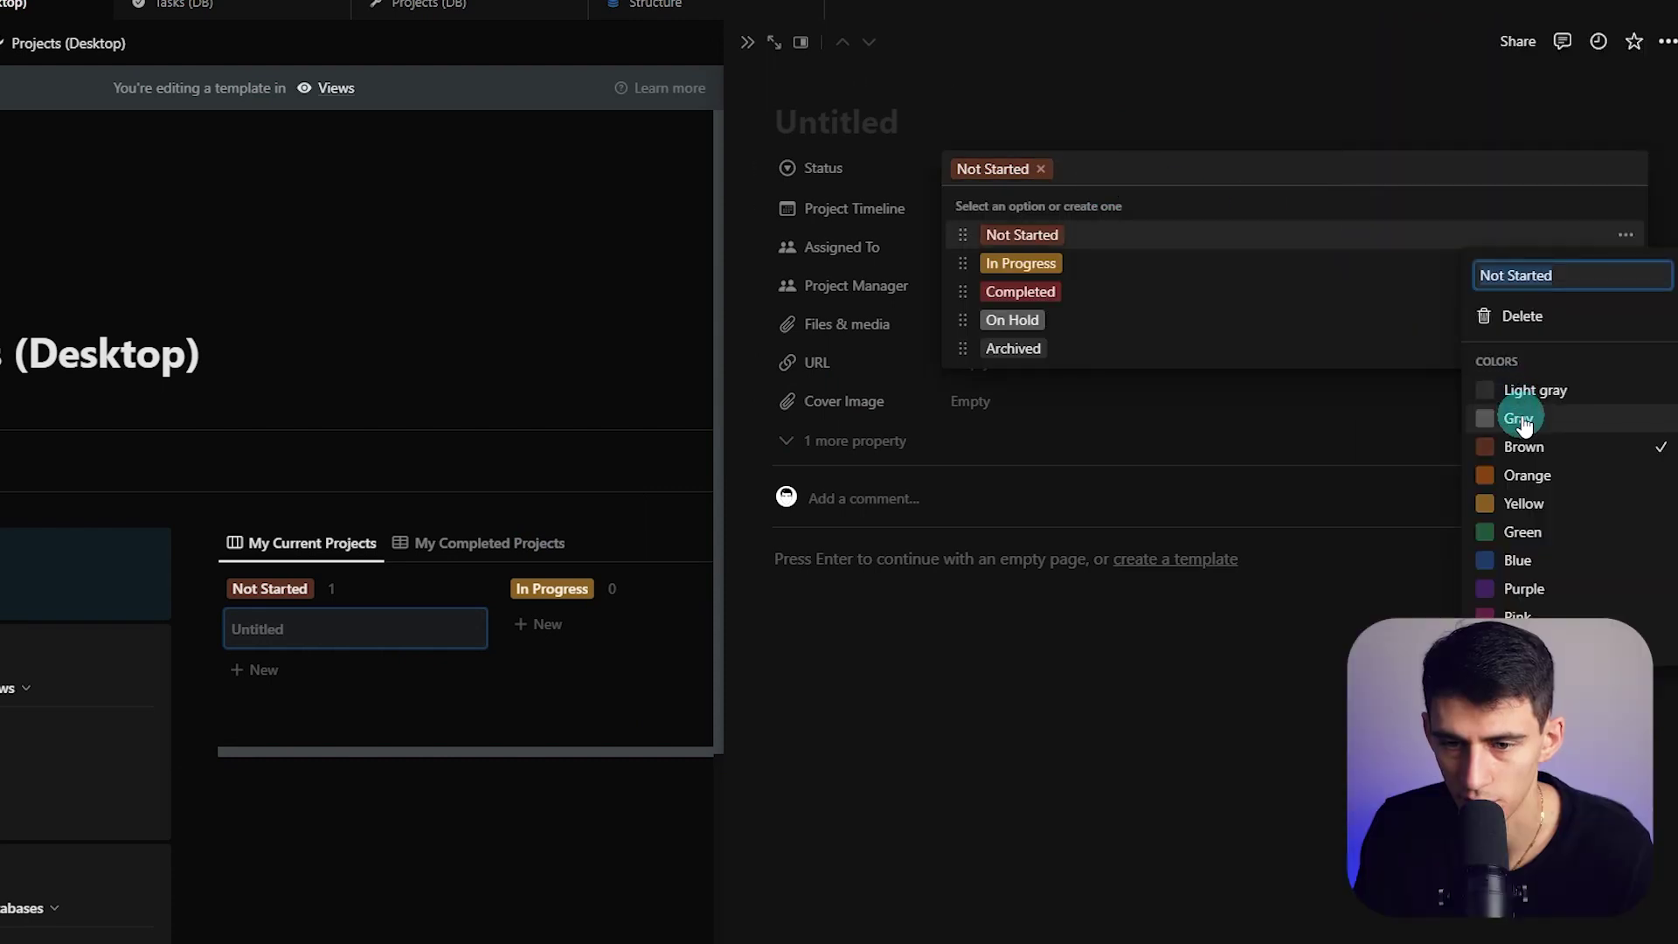
click(1625, 320)
click(1523, 588)
click(1625, 263)
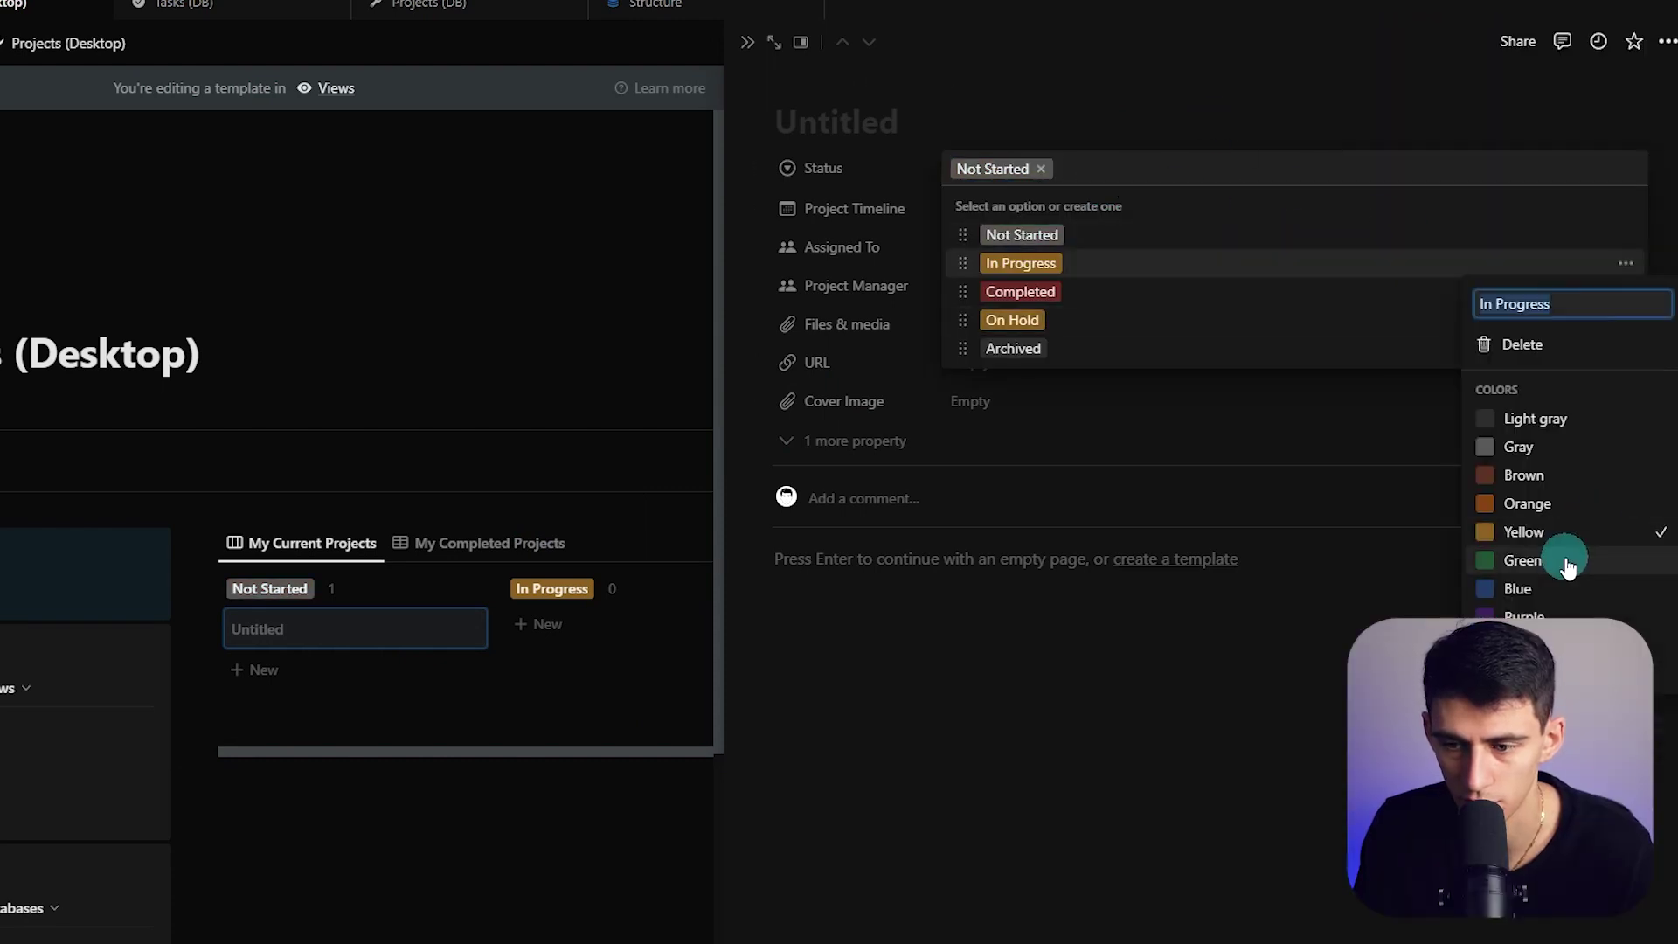
click(1522, 560)
click(1625, 291)
click(1517, 588)
key(Escape)
key(Escape)
key(Escape)
drag(375, 624, 283, 607)
Also exclude Archived projects from the My Current Projects filter
drag(283, 607, 358, 634)
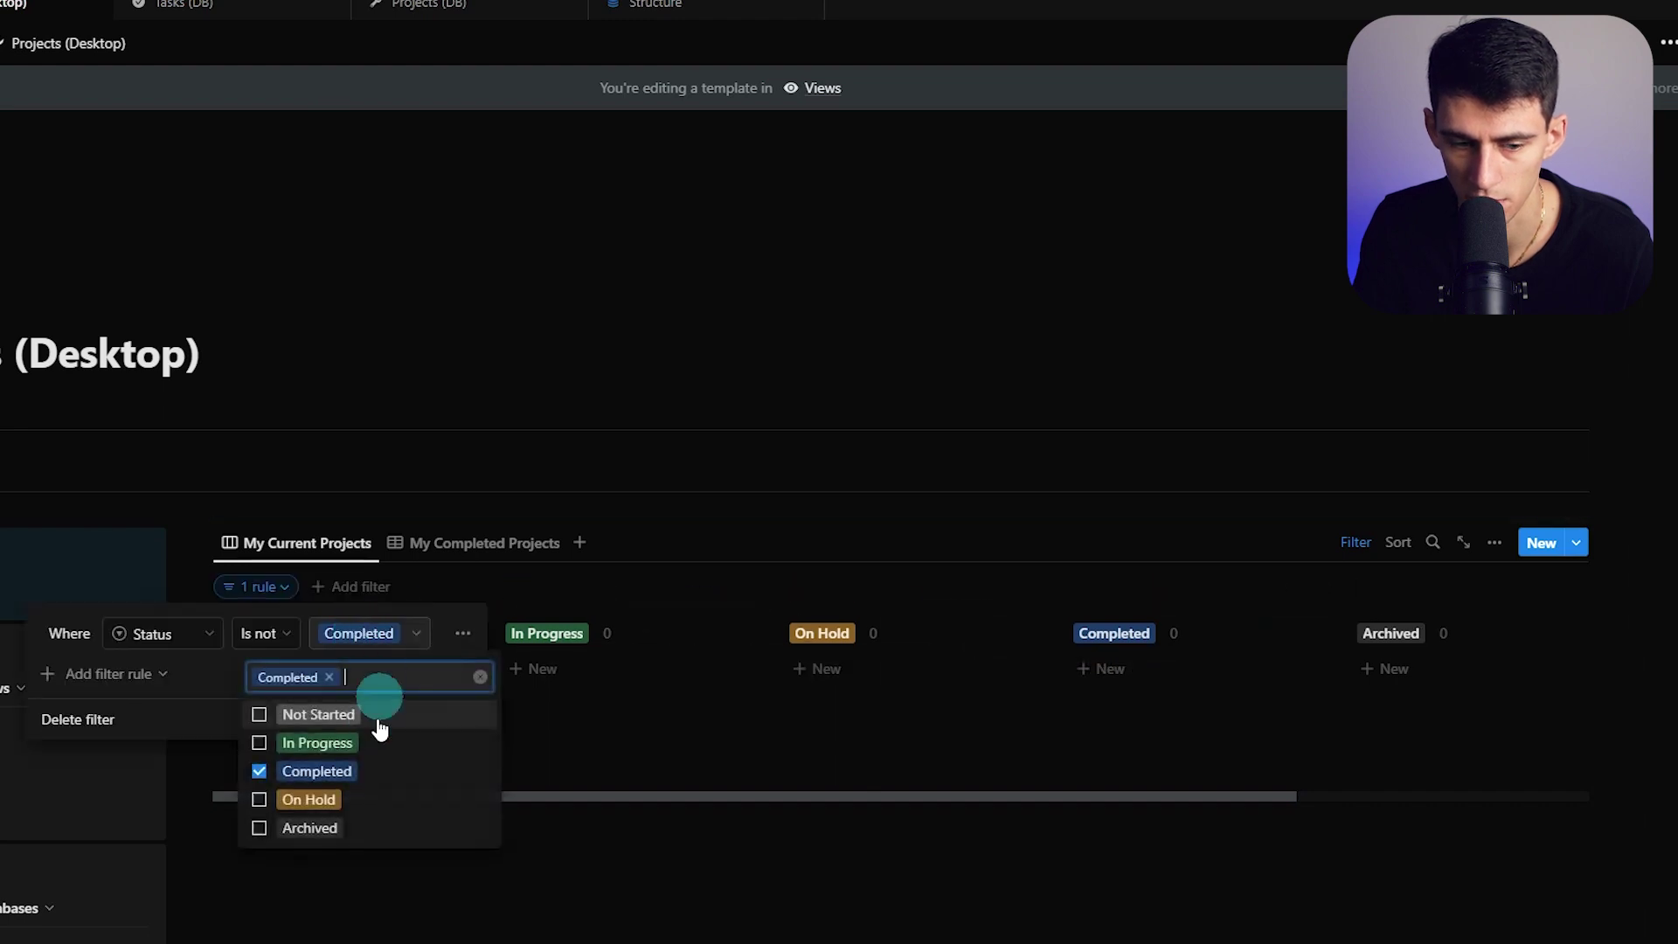
click(329, 830)
click(550, 535)
Duplicate My Completed Projects as 'My Archived Projects', filtered to Archived status only
click(511, 543)
click(511, 543)
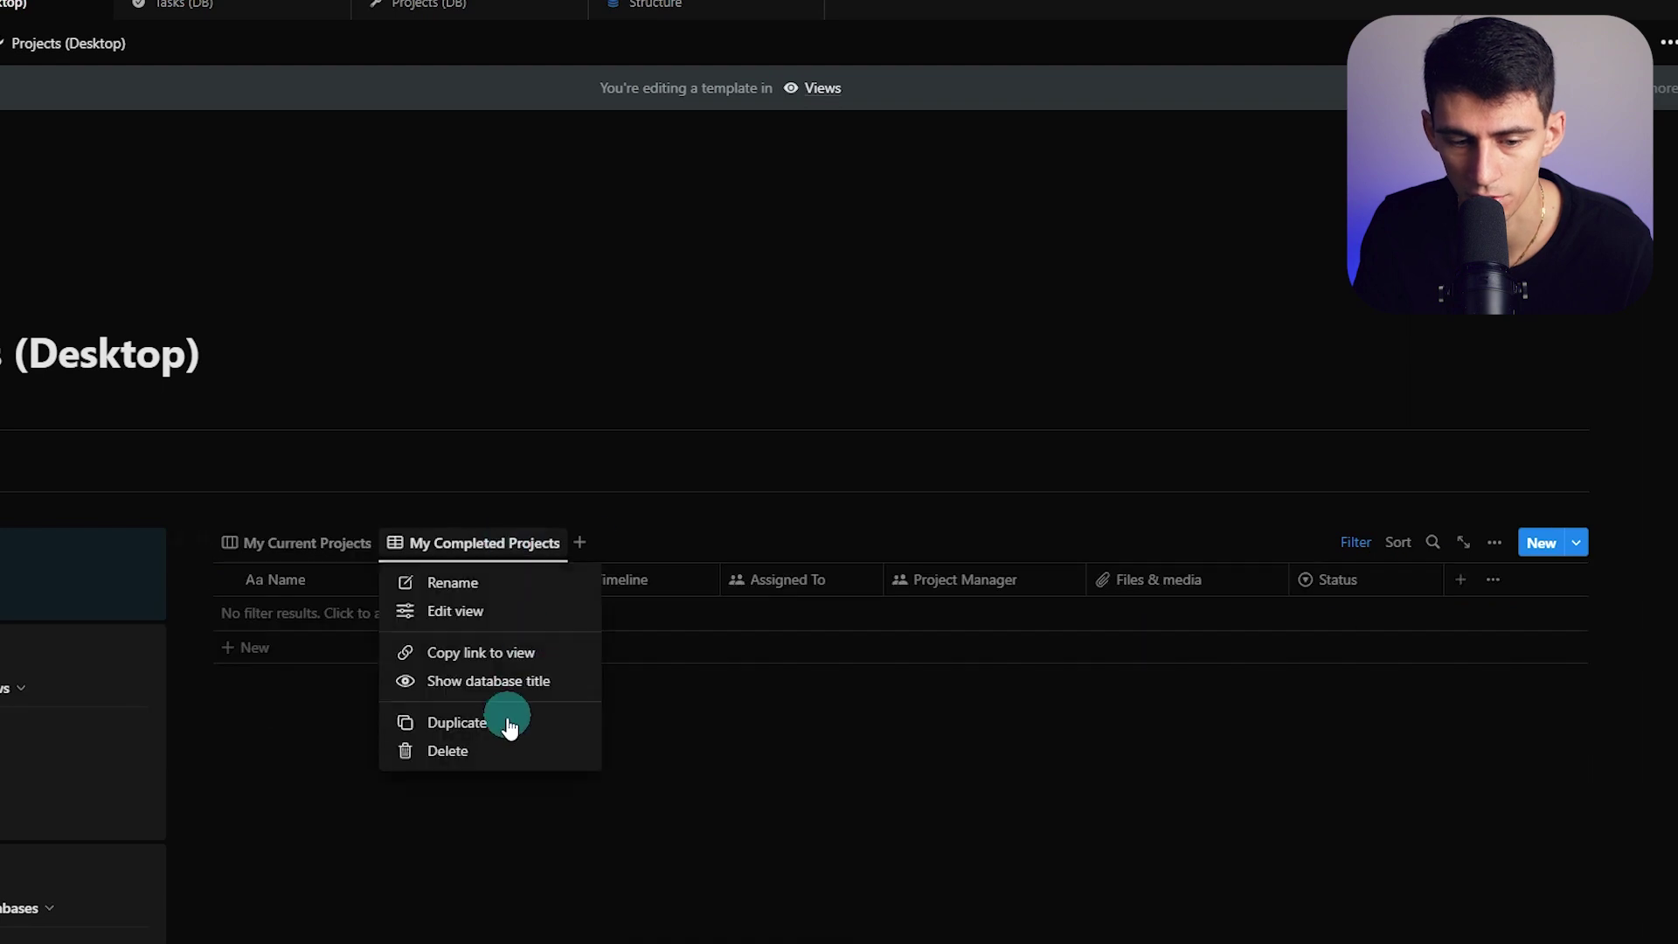
click(505, 724)
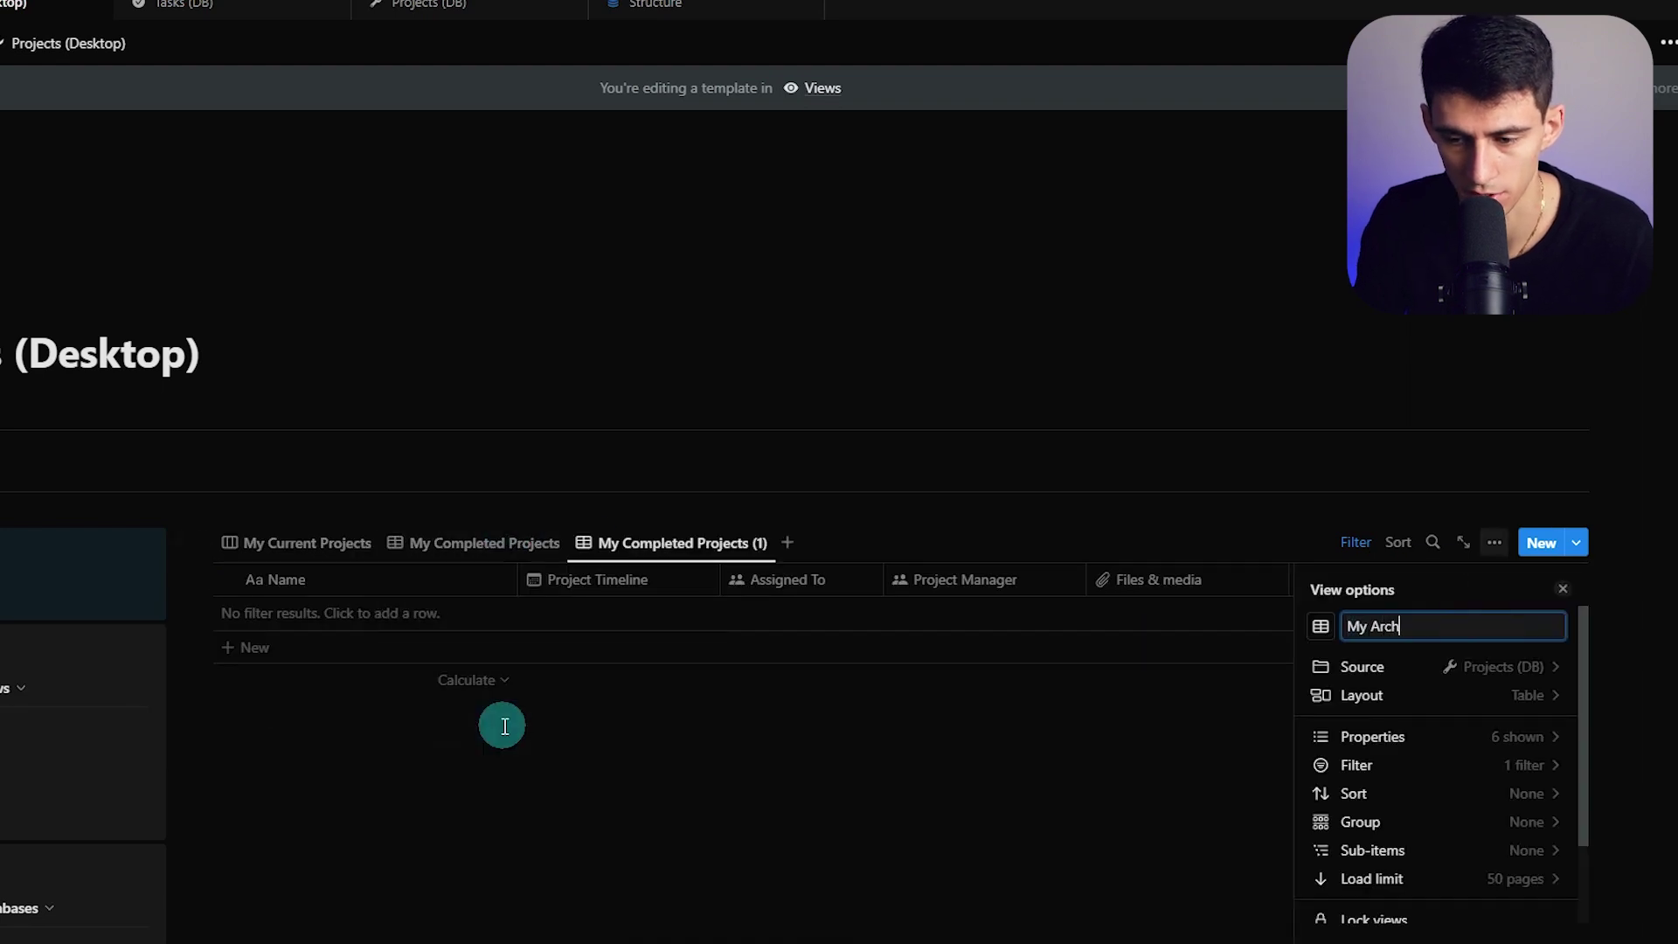
text(My Archived Projects)
click(1356, 765)
click(1483, 680)
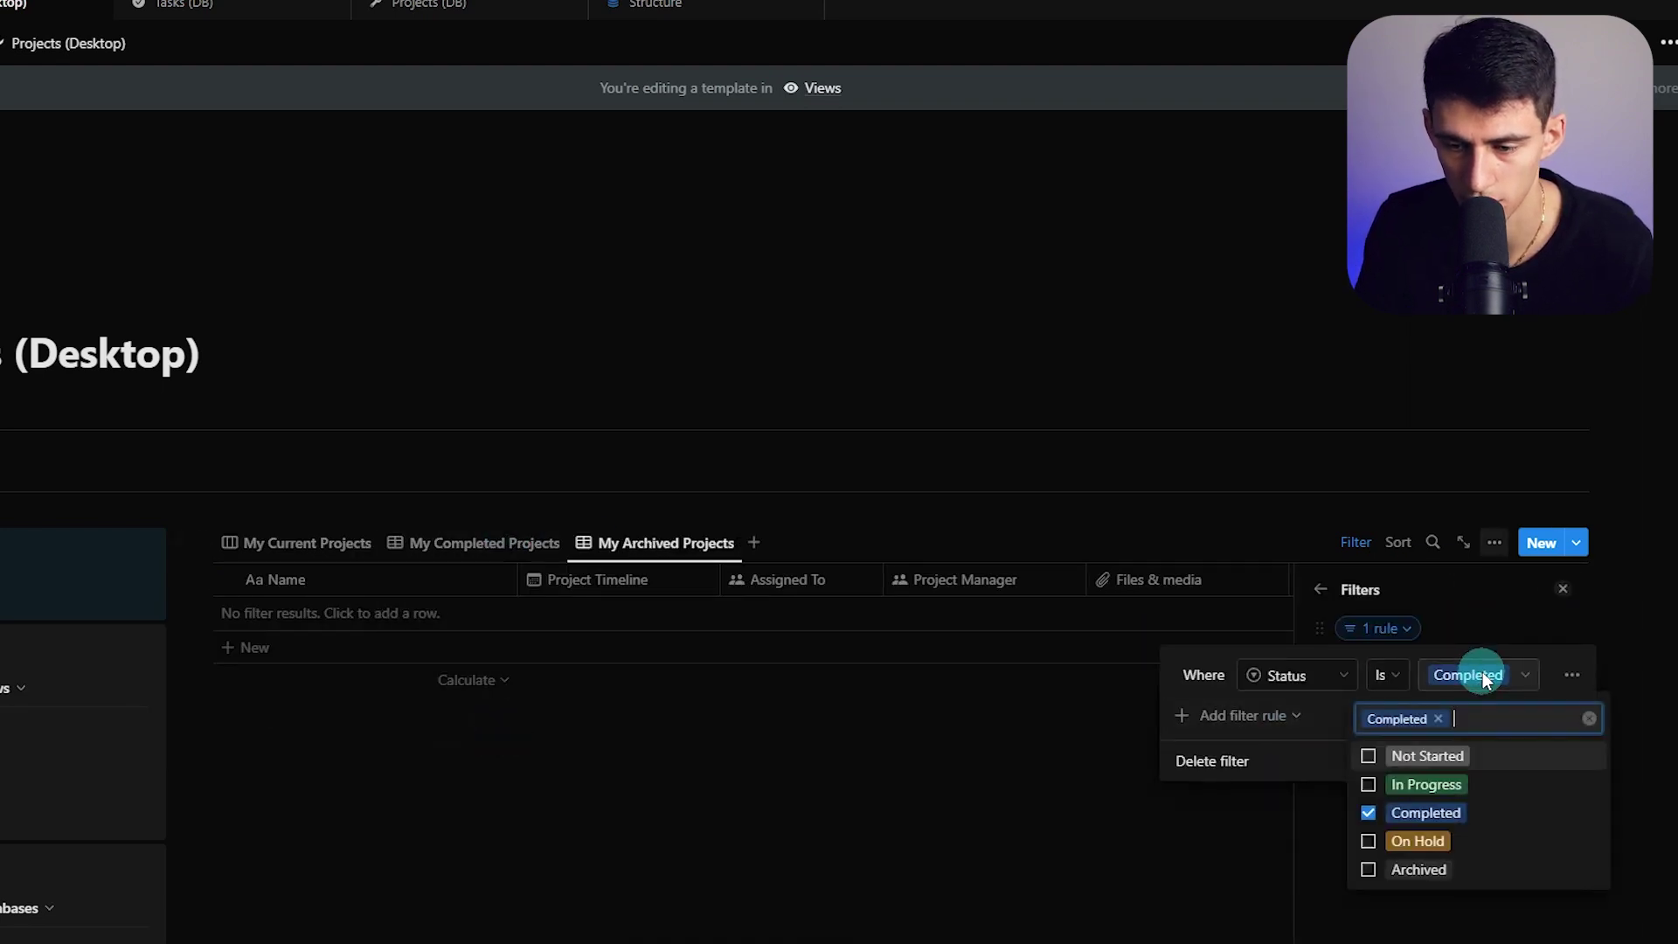
click(1449, 719)
click(1417, 869)
key(Escape)
Return to the My Current Projects board and verify its filter rule
click(306, 543)
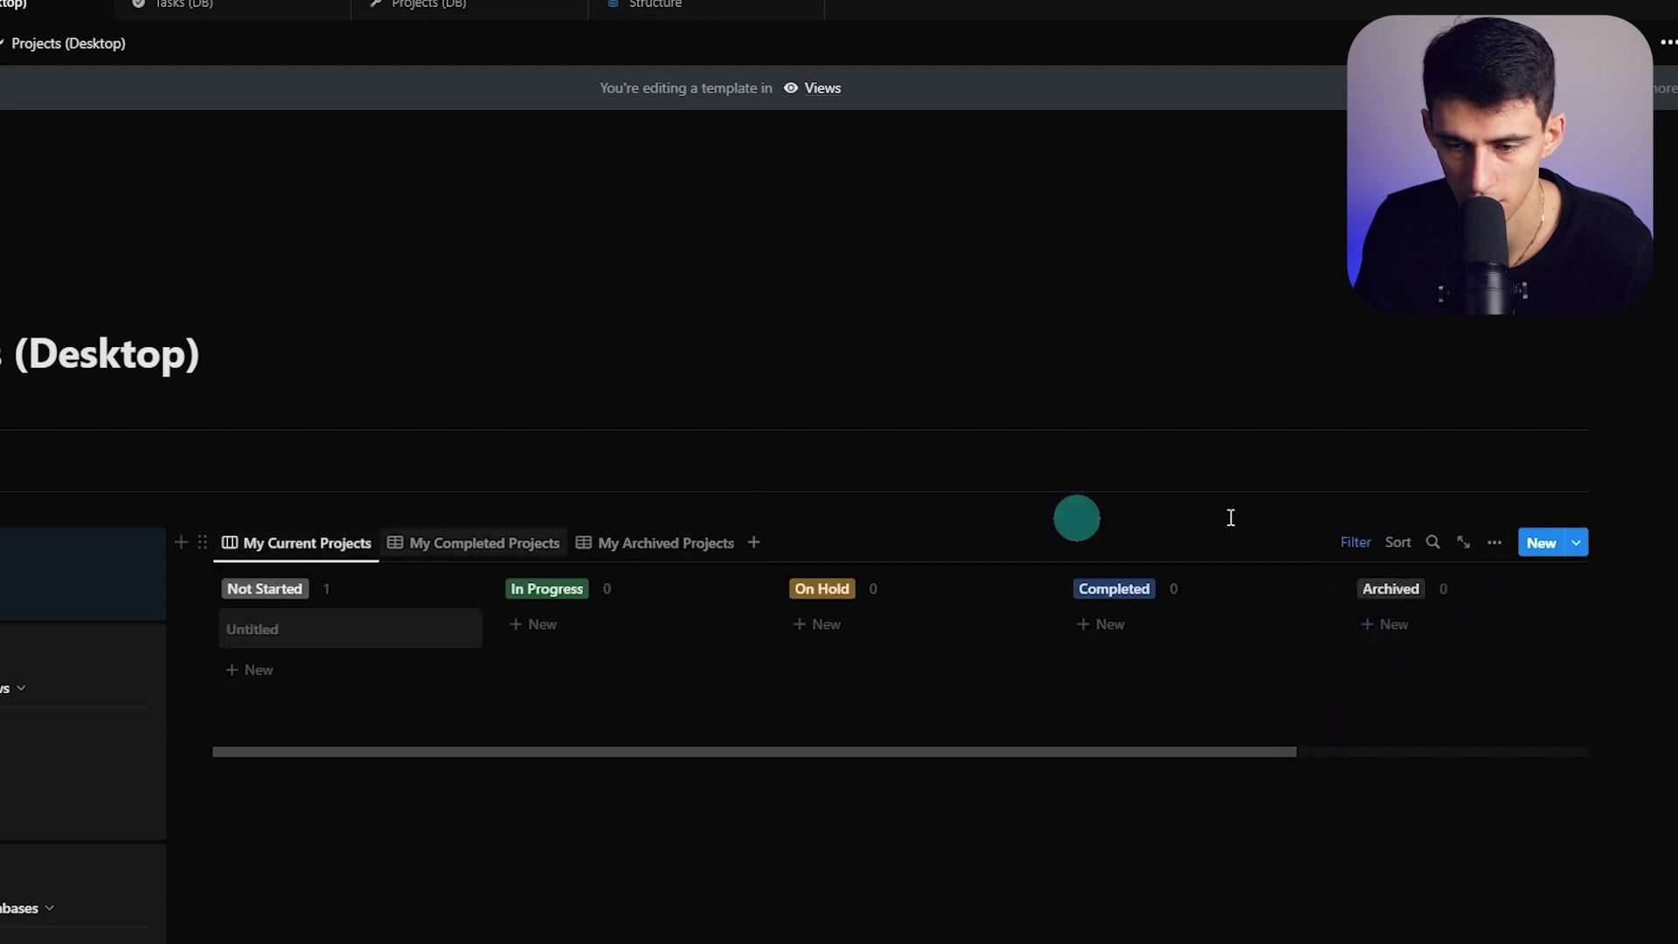
click(267, 587)
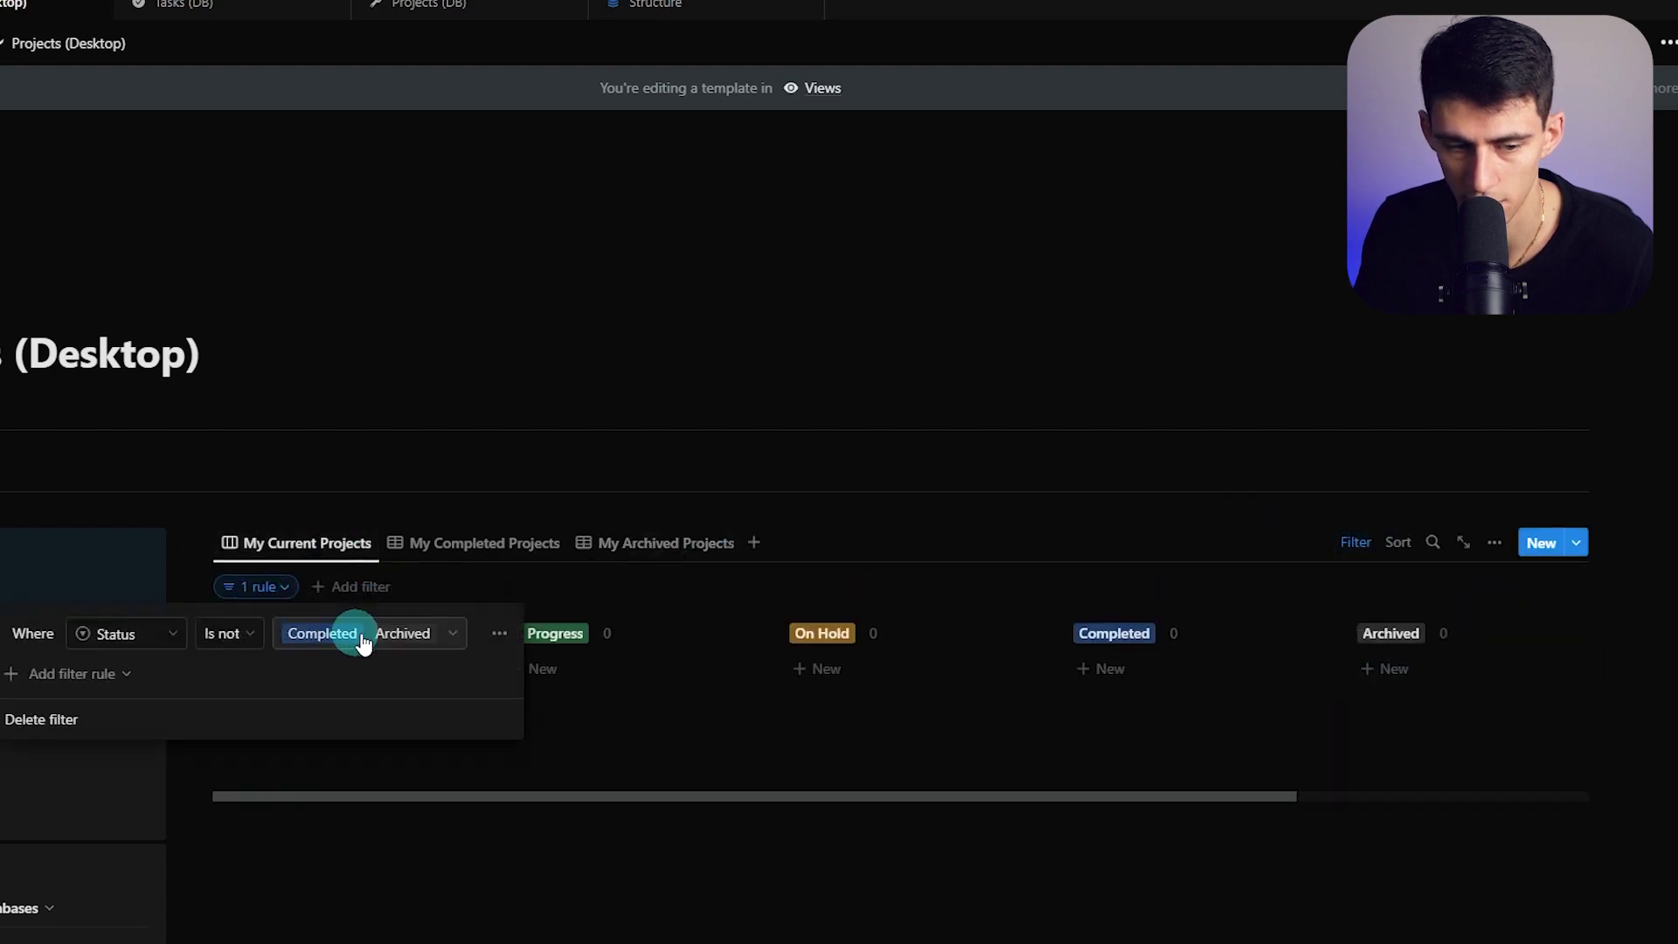
click(827, 761)
drag(347, 678, 1509, 553)
click(1494, 543)
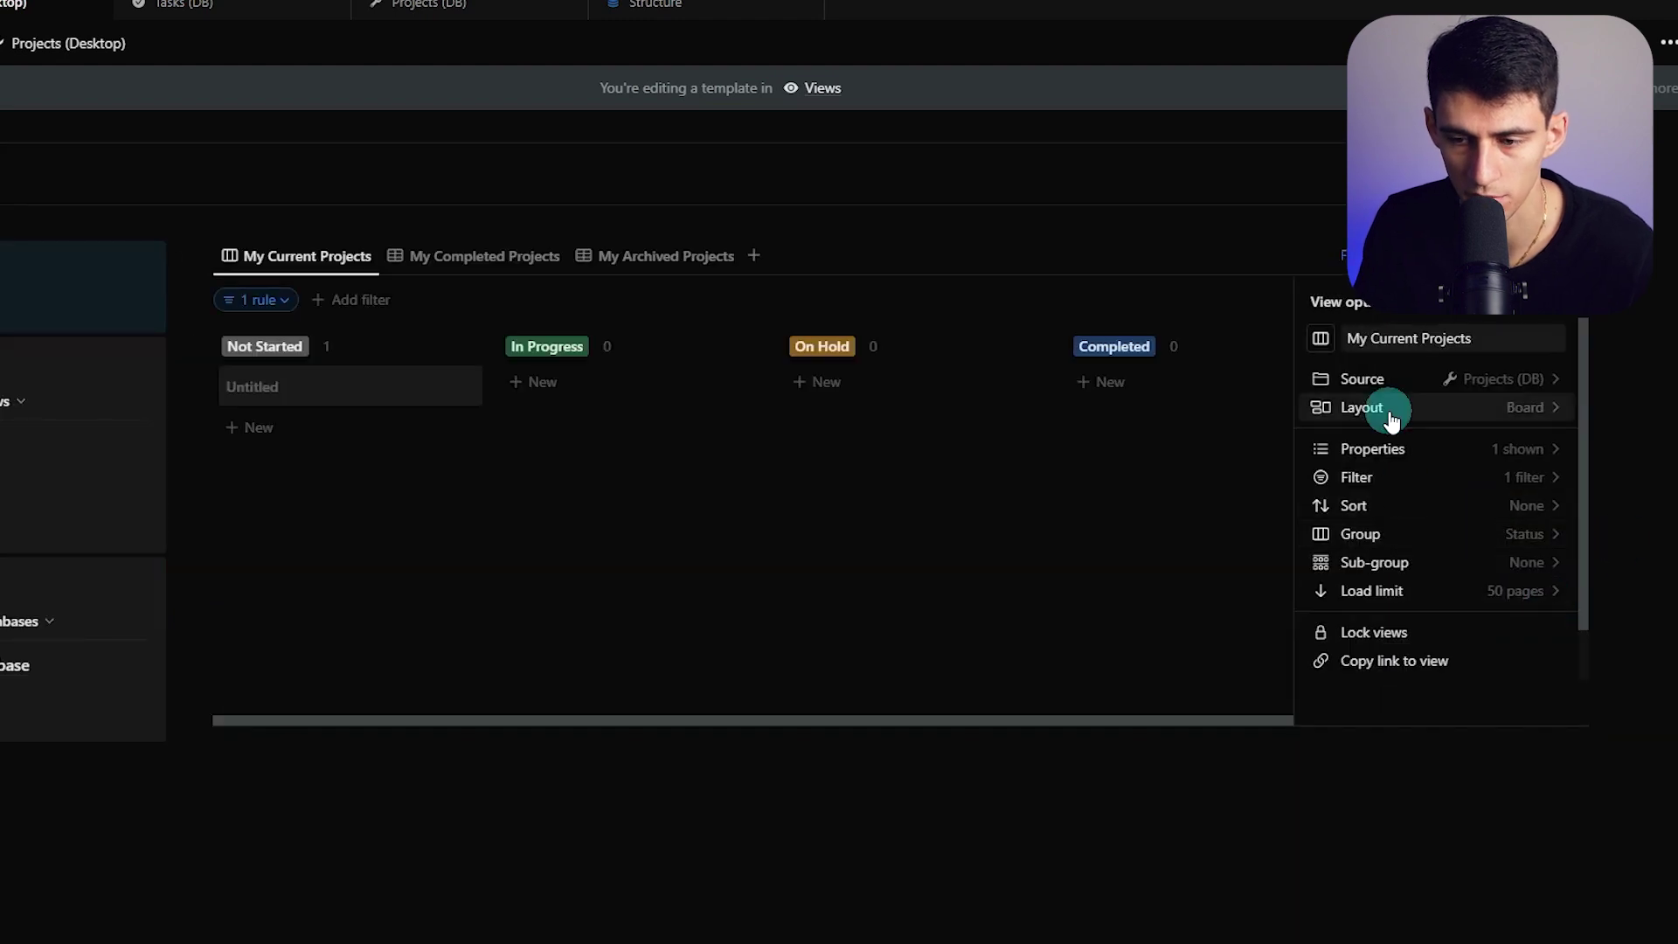
Show Project Timeline, Assigned To and Project Manager on the board cards
click(1373, 442)
text(proj)
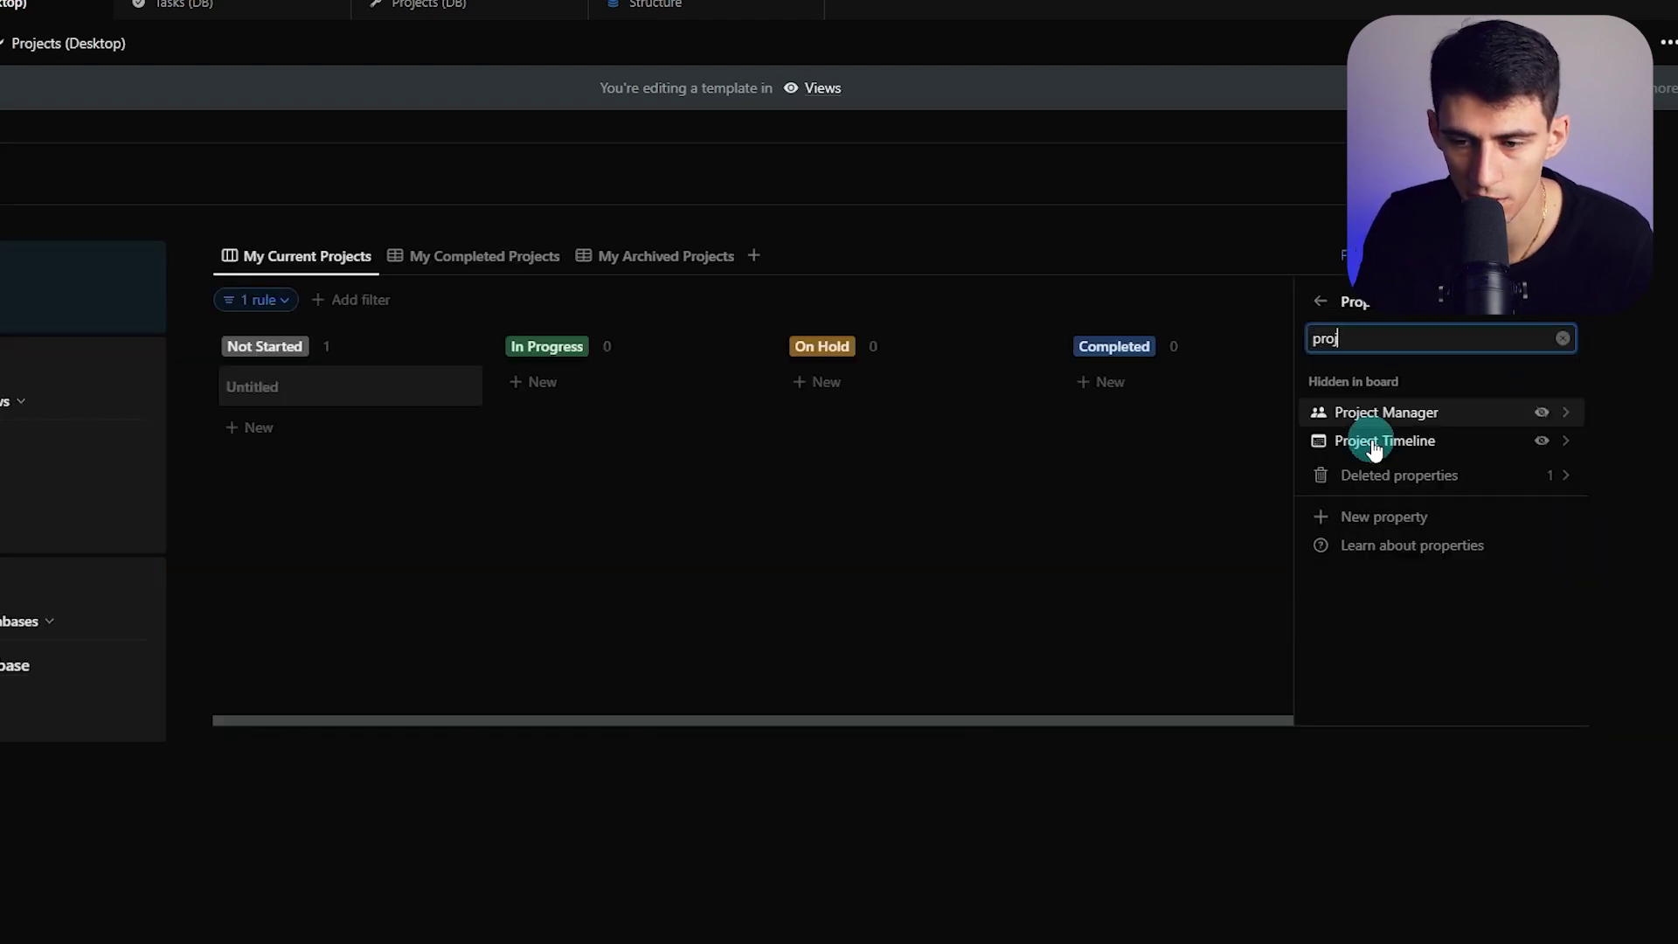
click(1541, 440)
click(1471, 332)
scroll(1497, 419, up, 2)
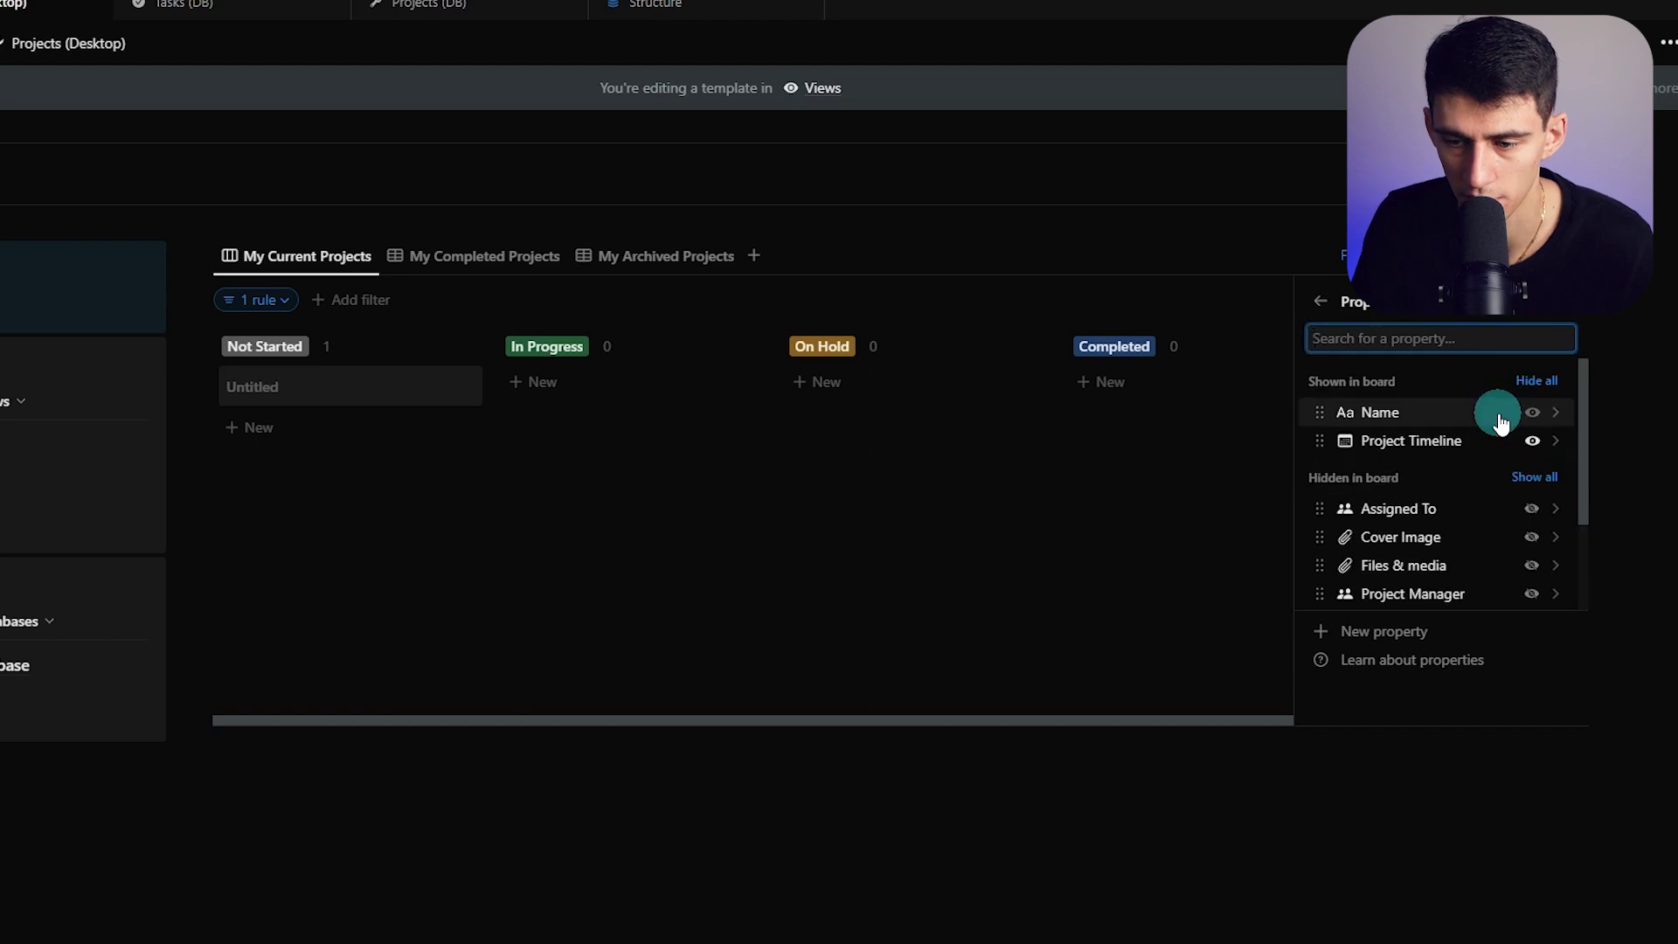
click(1531, 506)
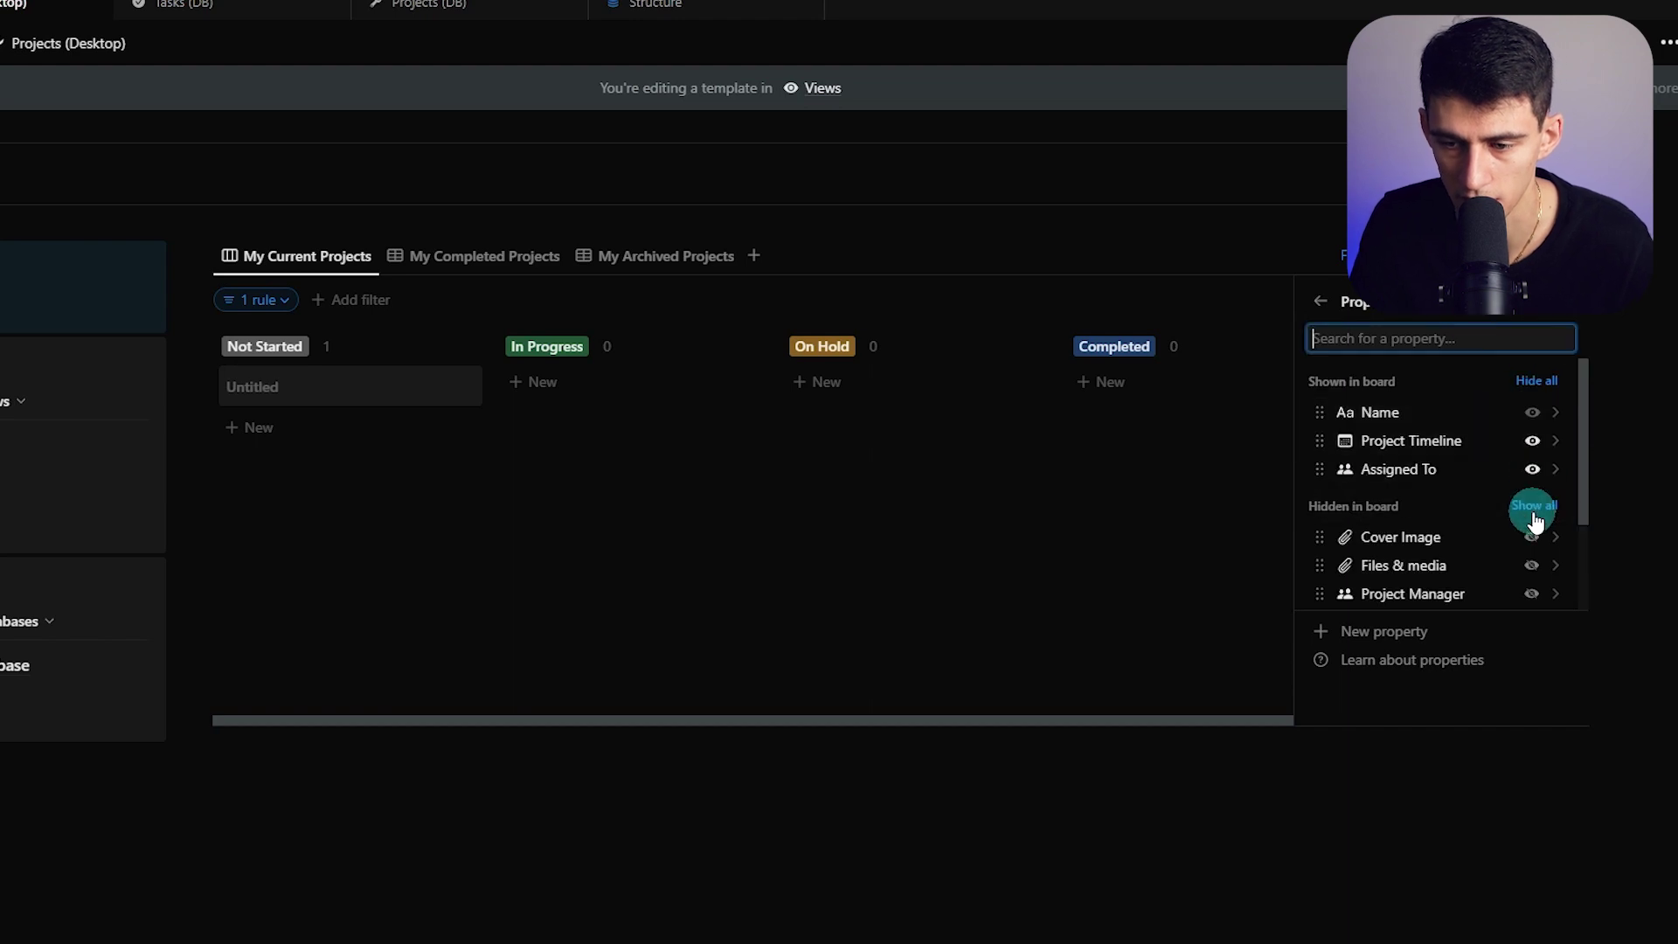
click(1530, 594)
click(1004, 559)
Assign a person to the Untitled sample project card
click(462, 386)
click(270, 449)
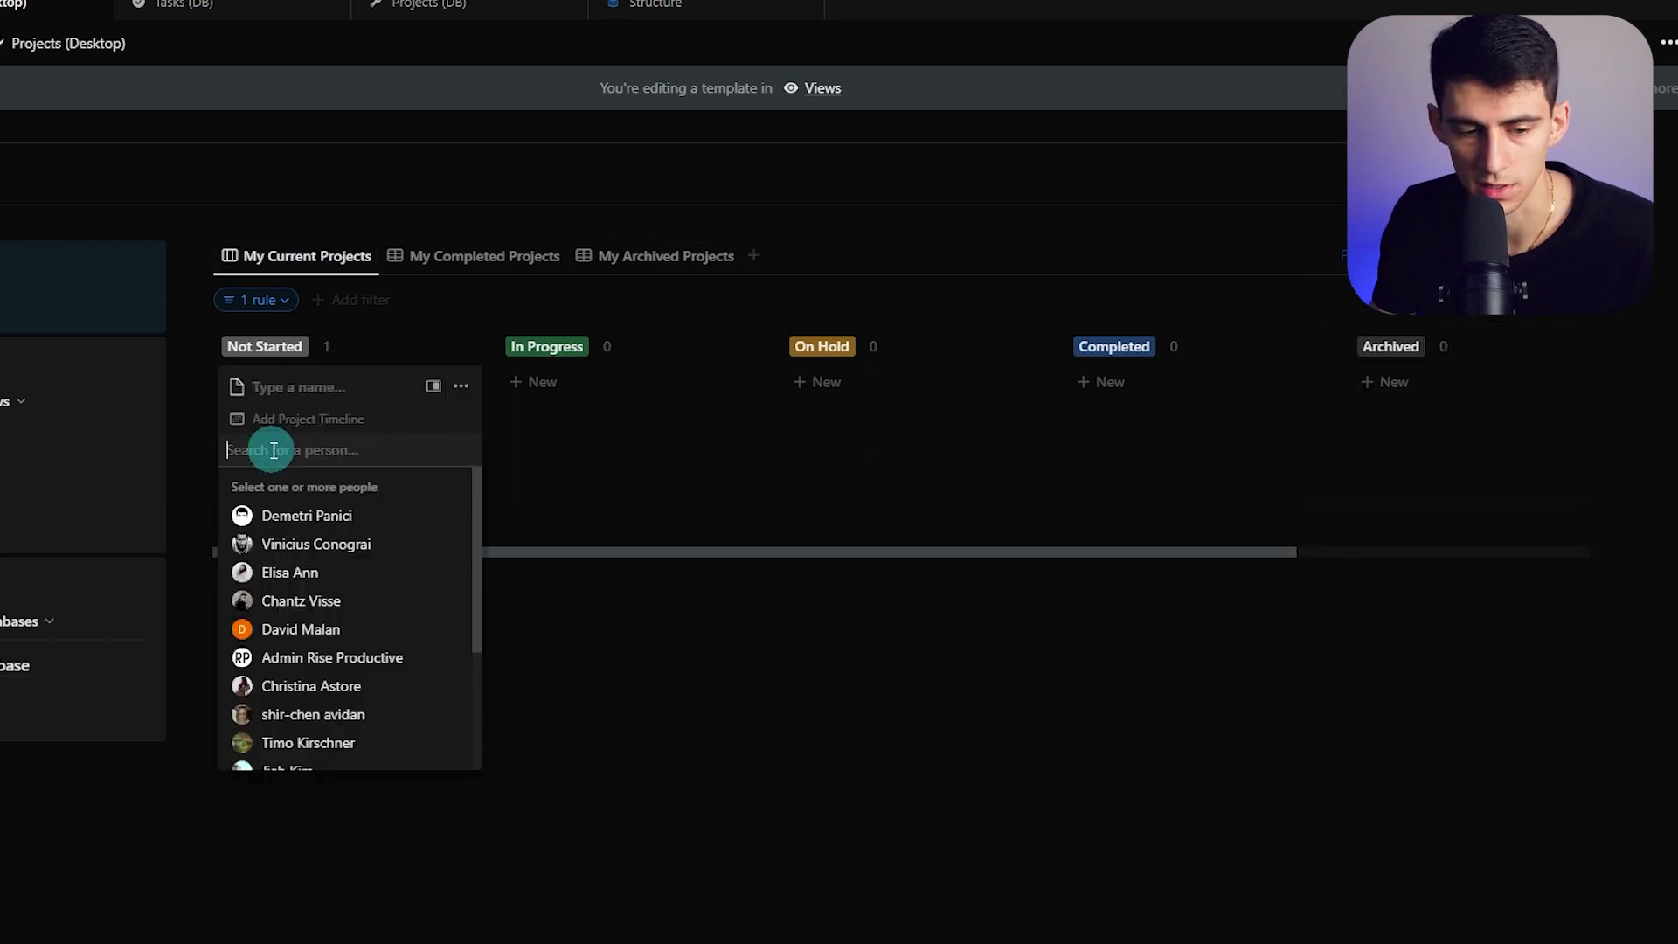
click(330, 516)
click(556, 470)
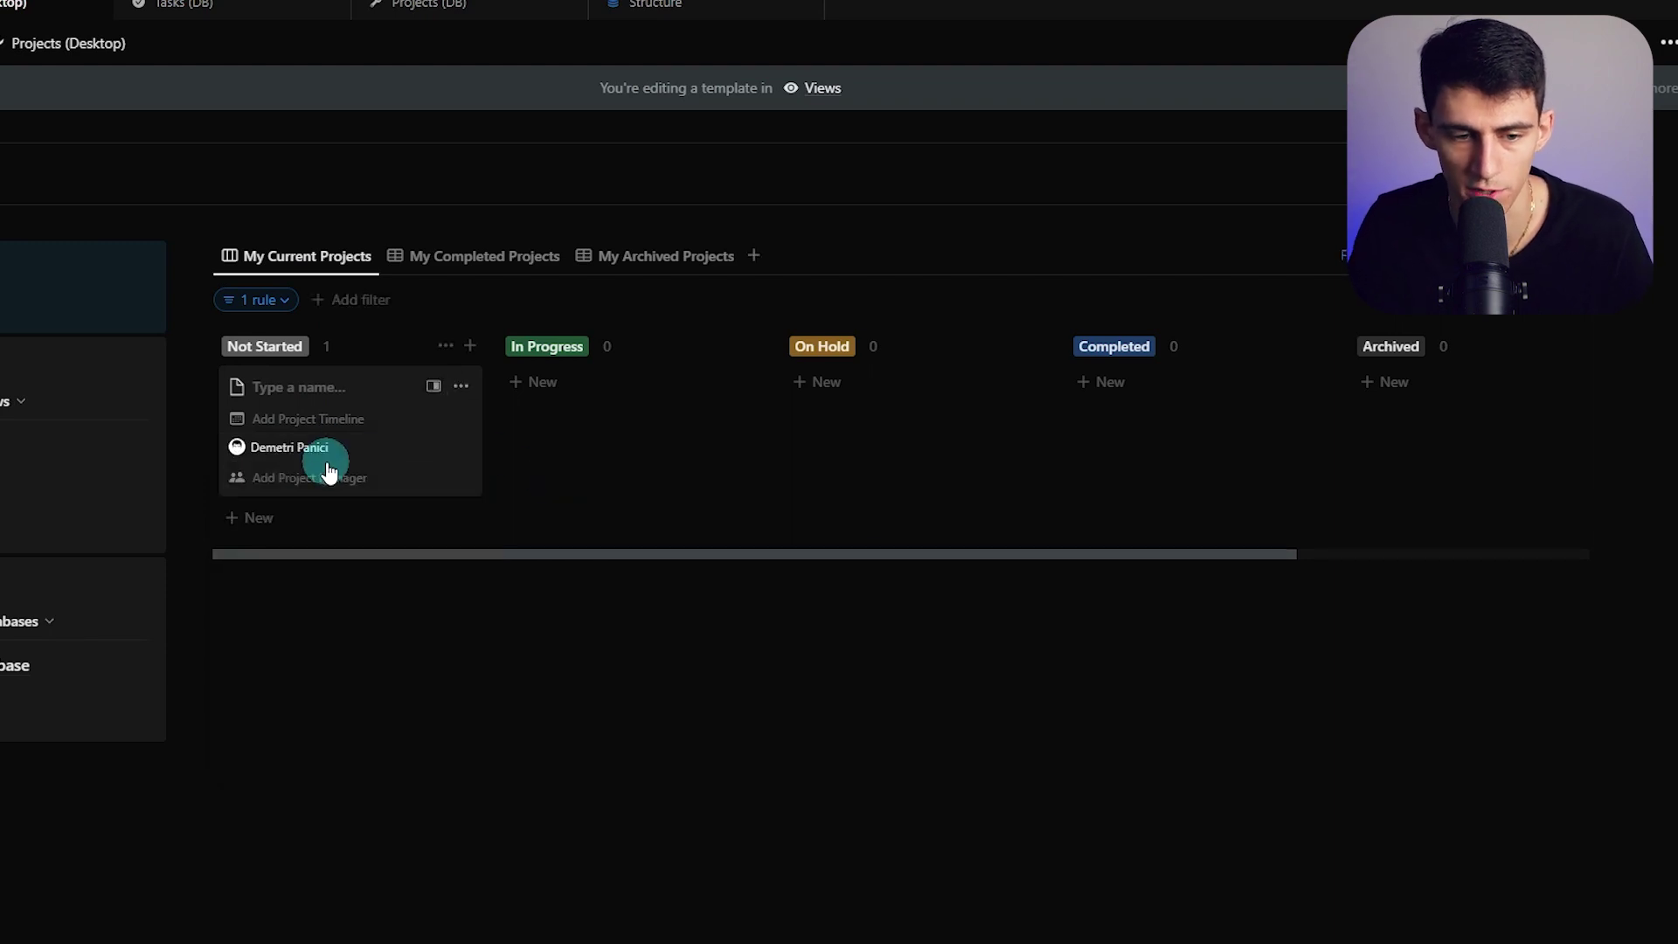
click(328, 463)
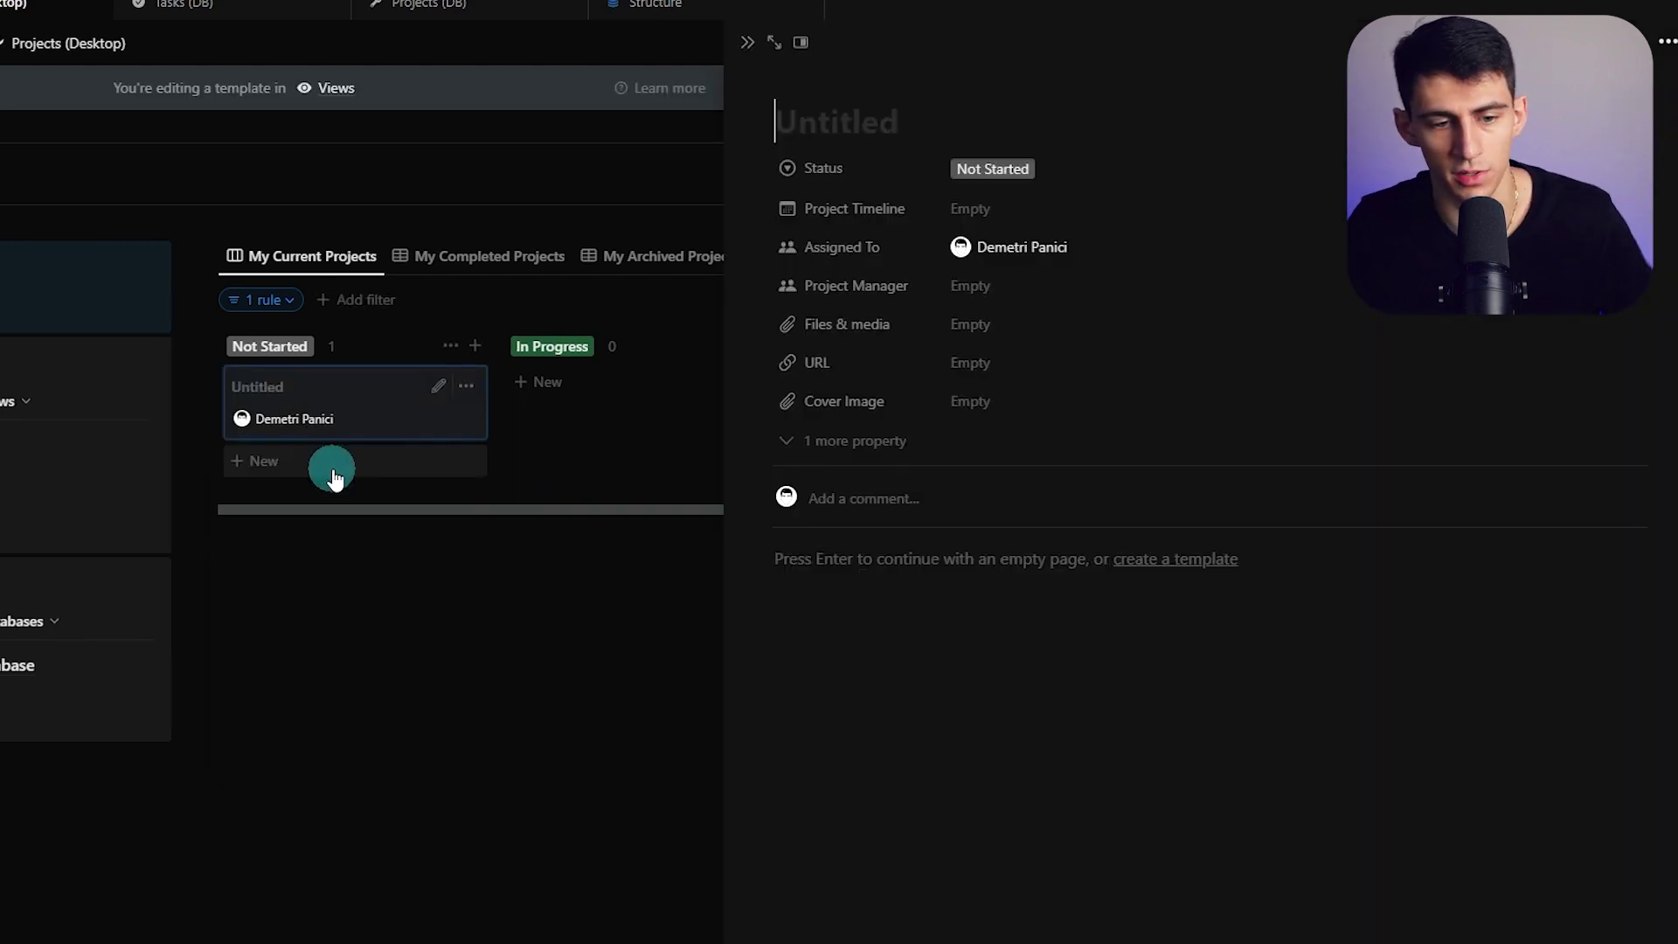
click(751, 42)
Set the Untitled project's Project Timeline to Jan 16 → 20
click(431, 386)
click(318, 419)
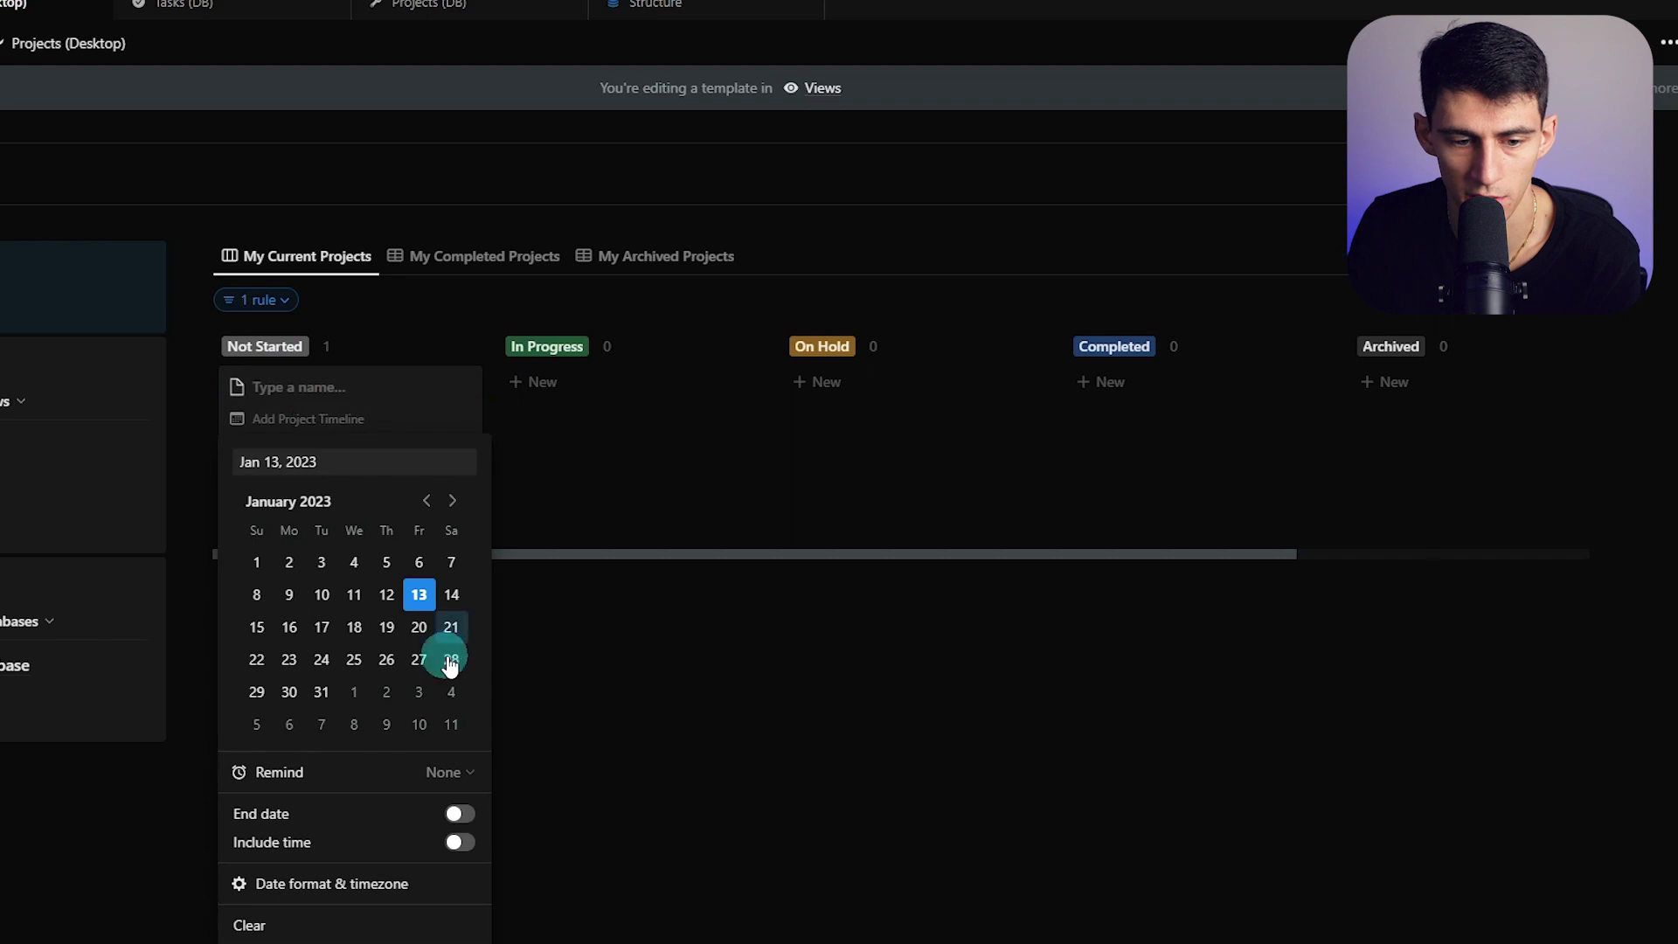
click(660, 599)
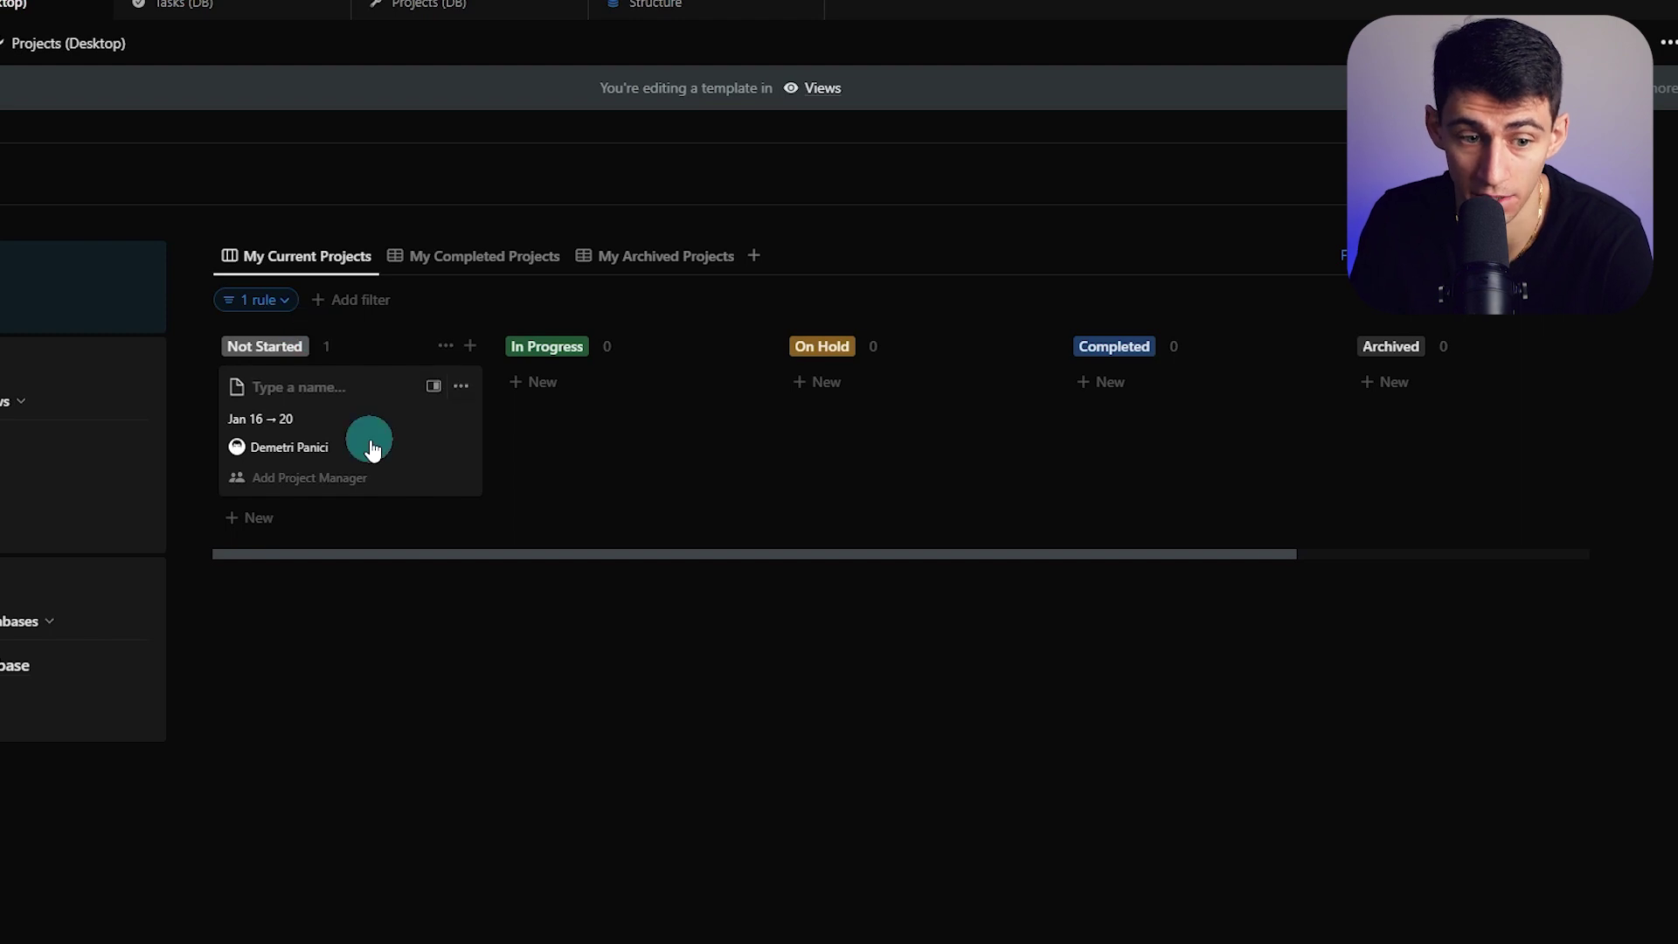
click(168, 176)
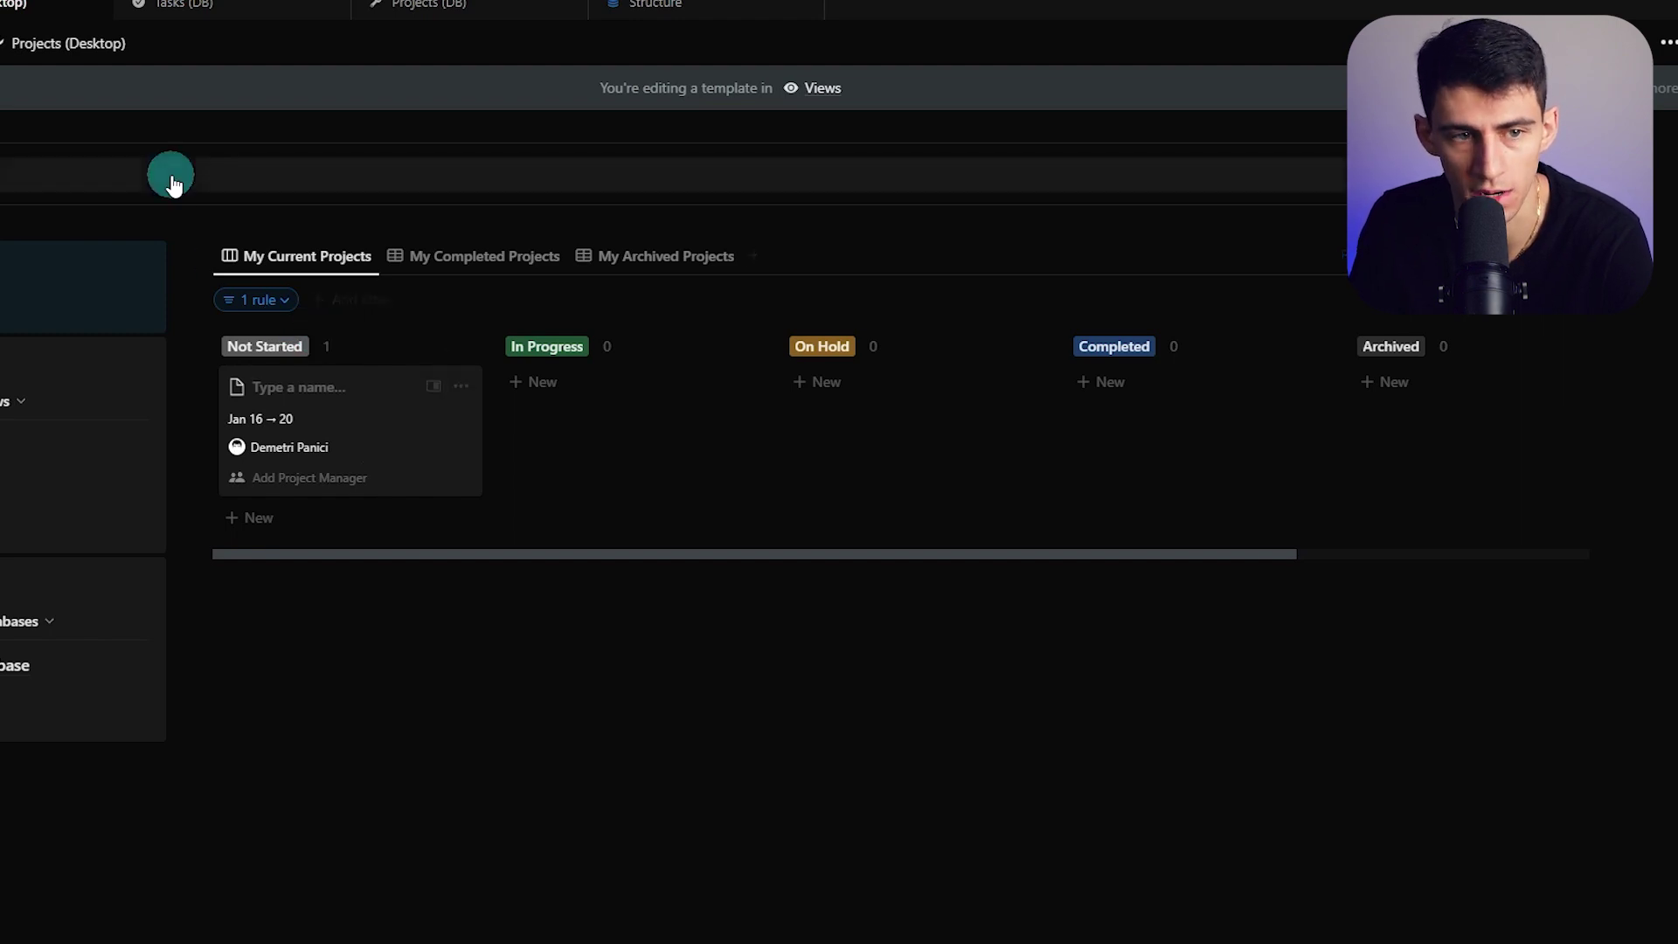
Create a new Projects (DB) template titled New Project with a wrench icon
click(1578, 285)
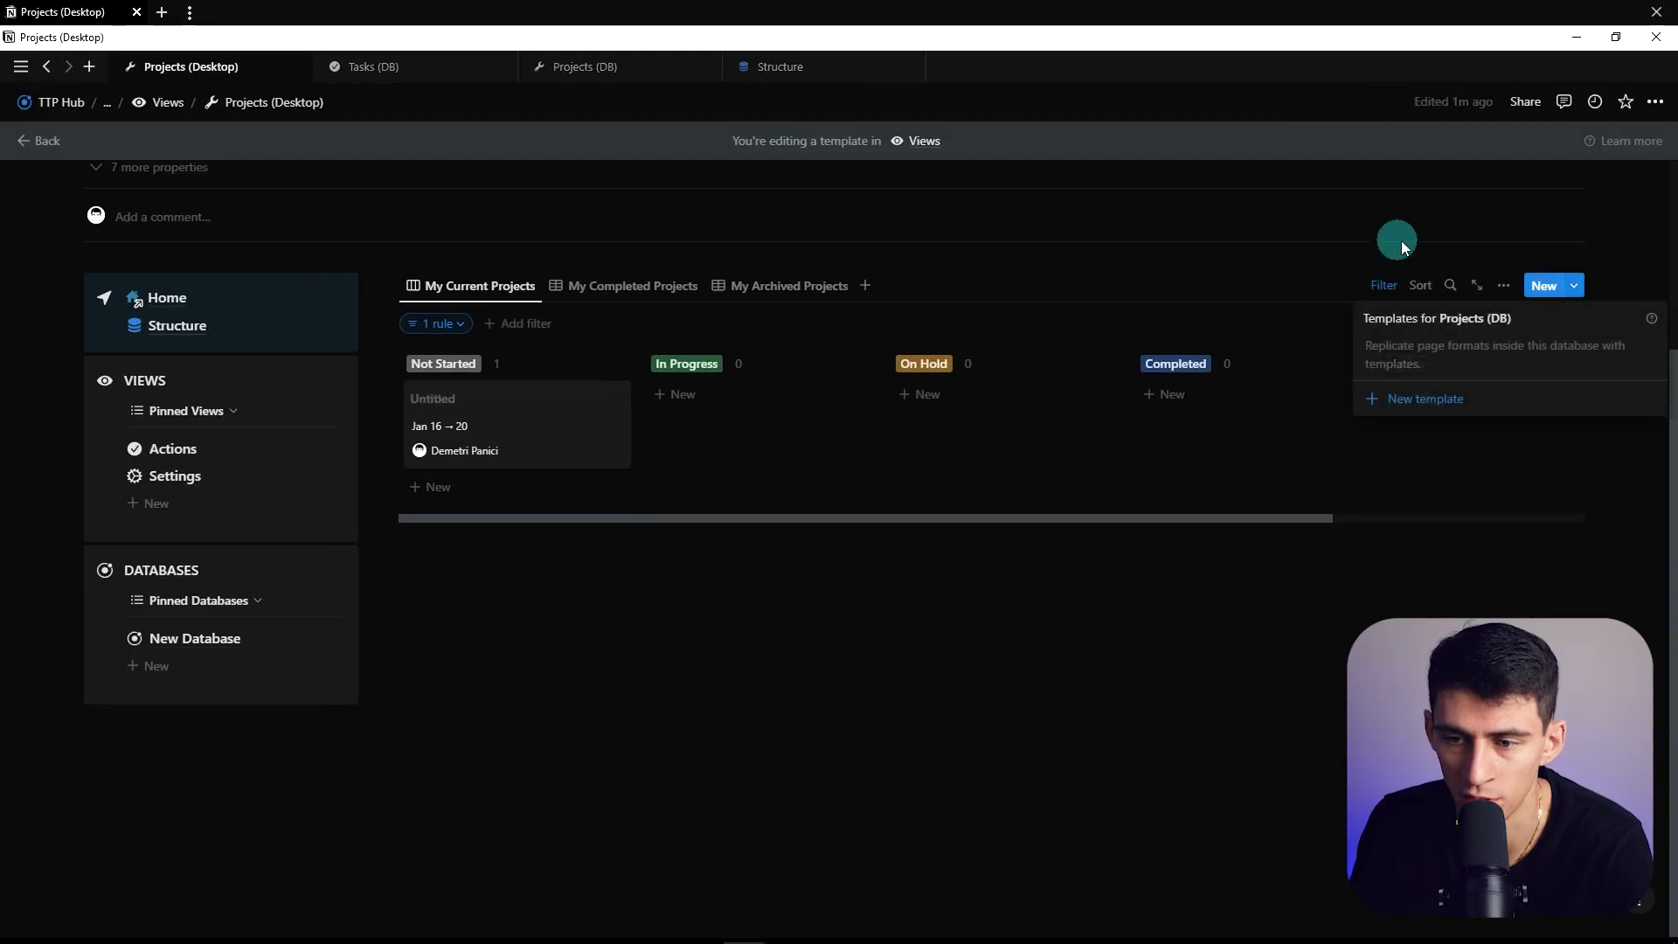
click(1427, 403)
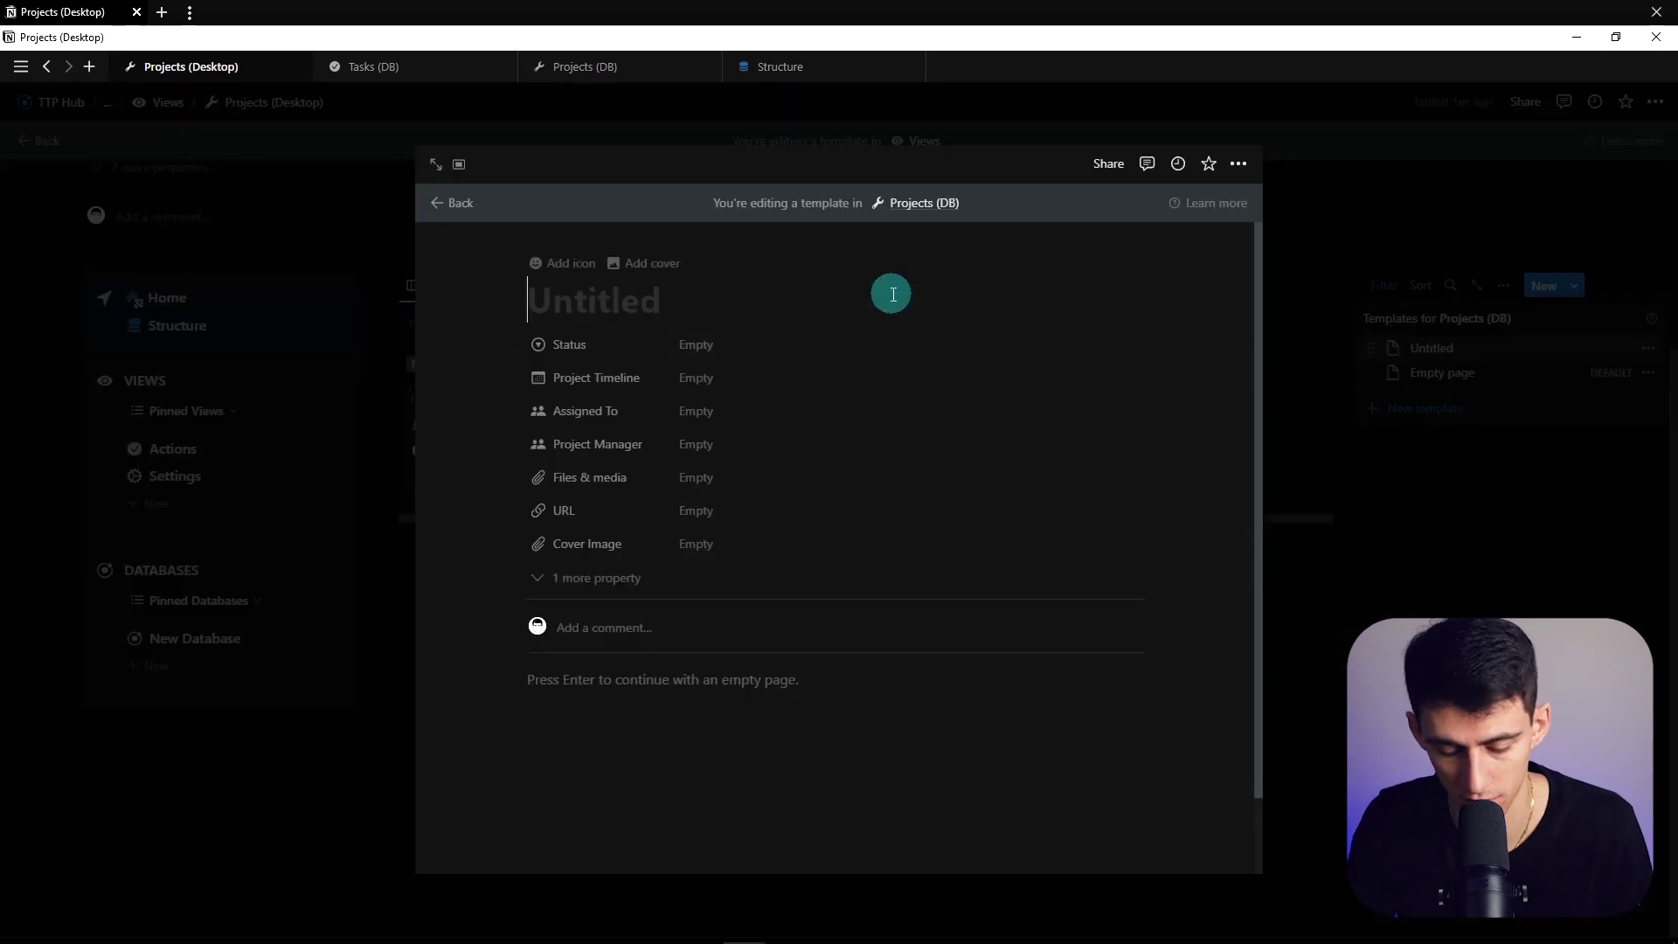
text(New Project)
click(564, 263)
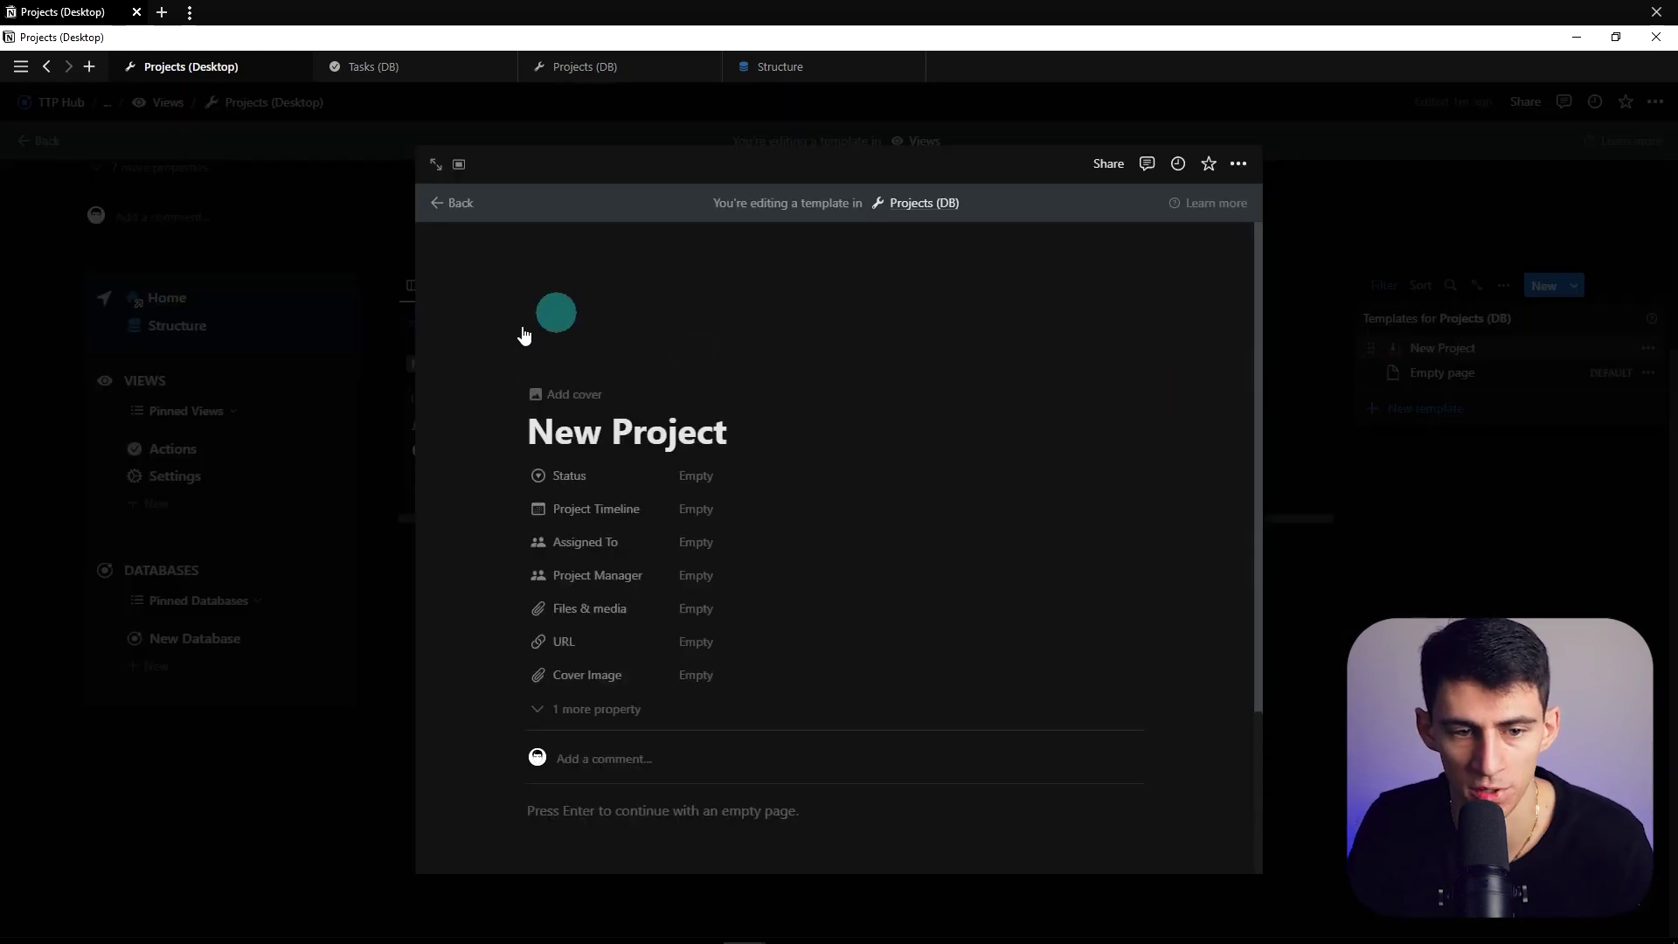
click(598, 327)
click(506, 476)
Paste the synced navigation block into the template and make the page full width
scroll(678, 469, down, 2)
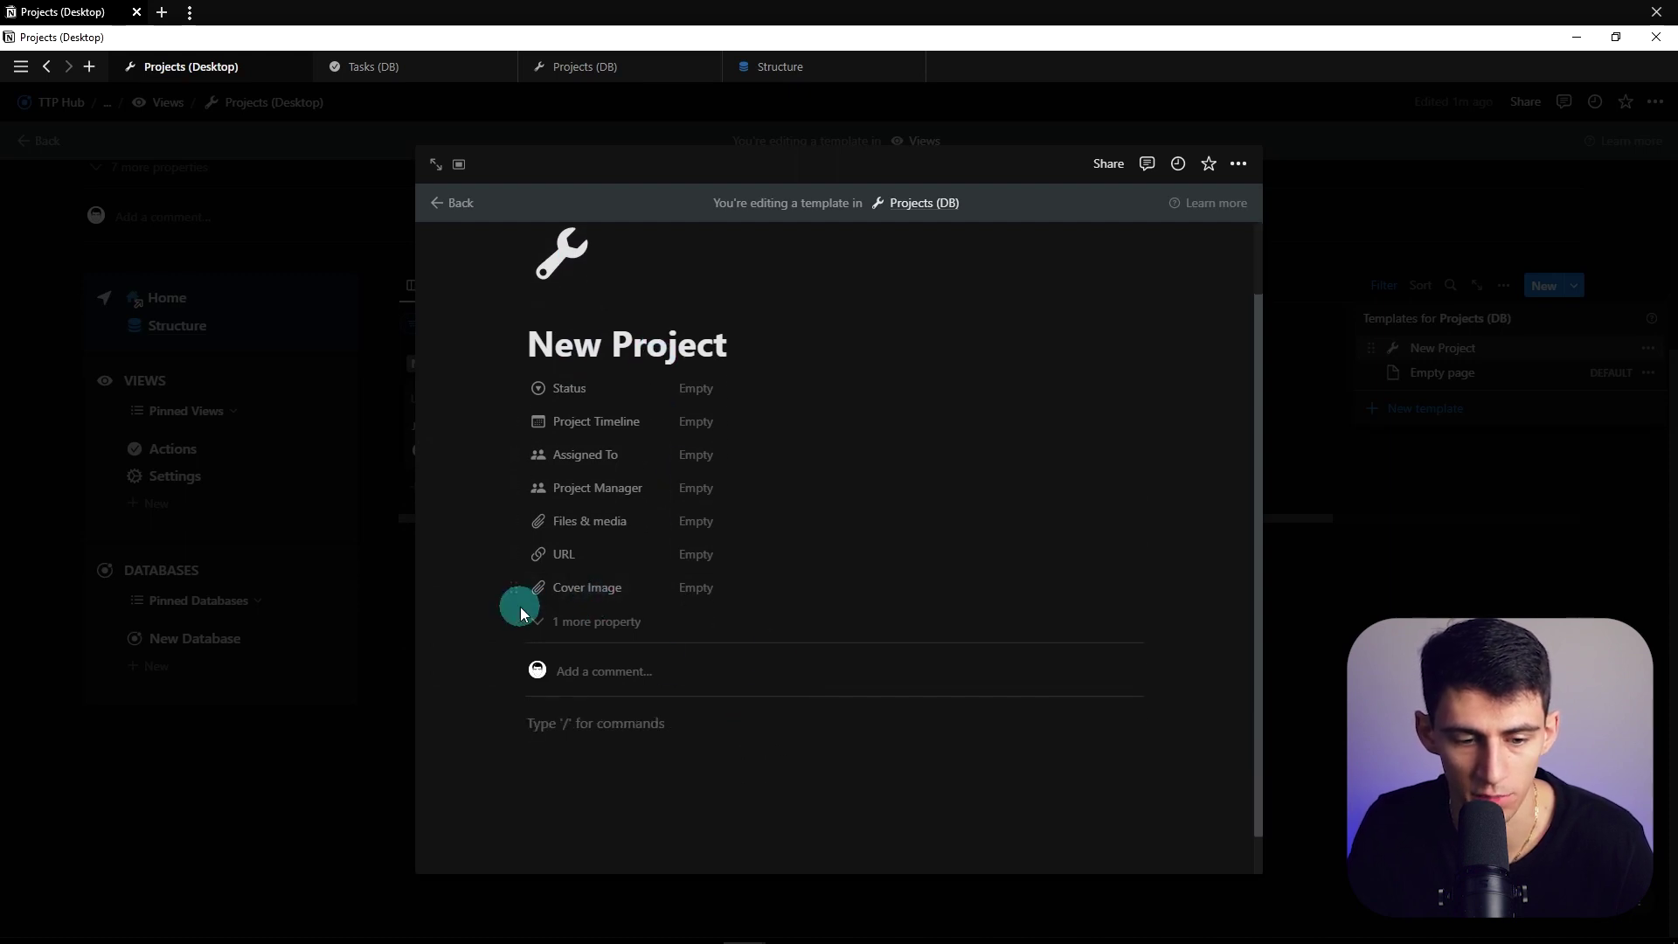
key(ctrl+v)
scroll(1162, 390, down, 2)
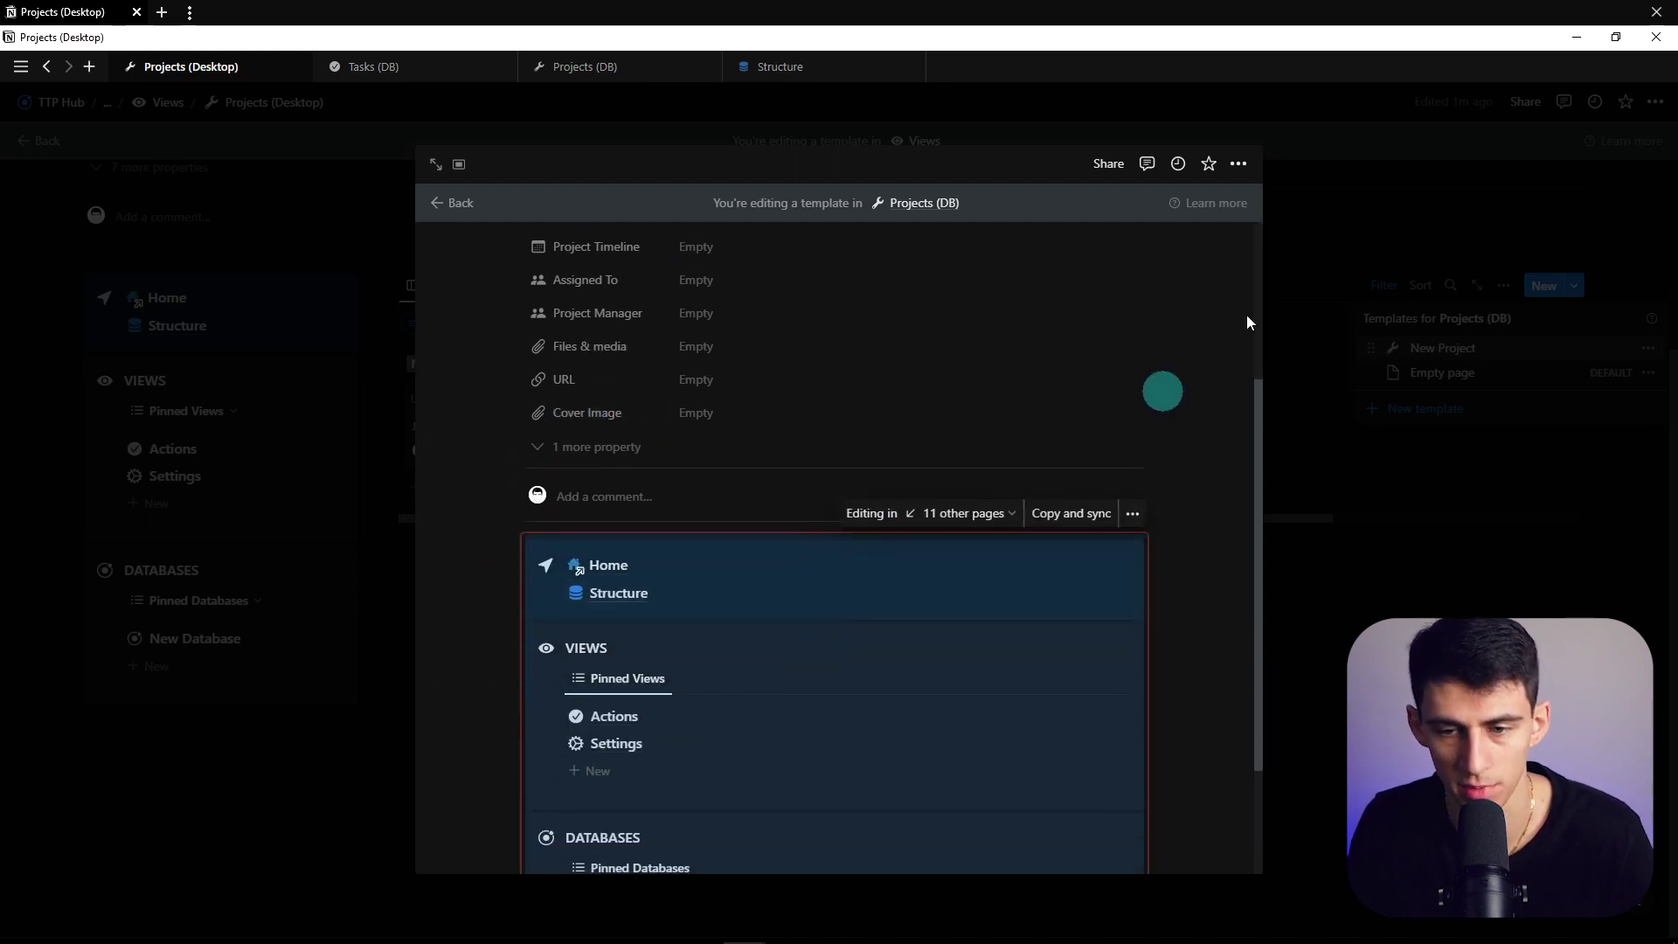
click(1236, 163)
click(1314, 318)
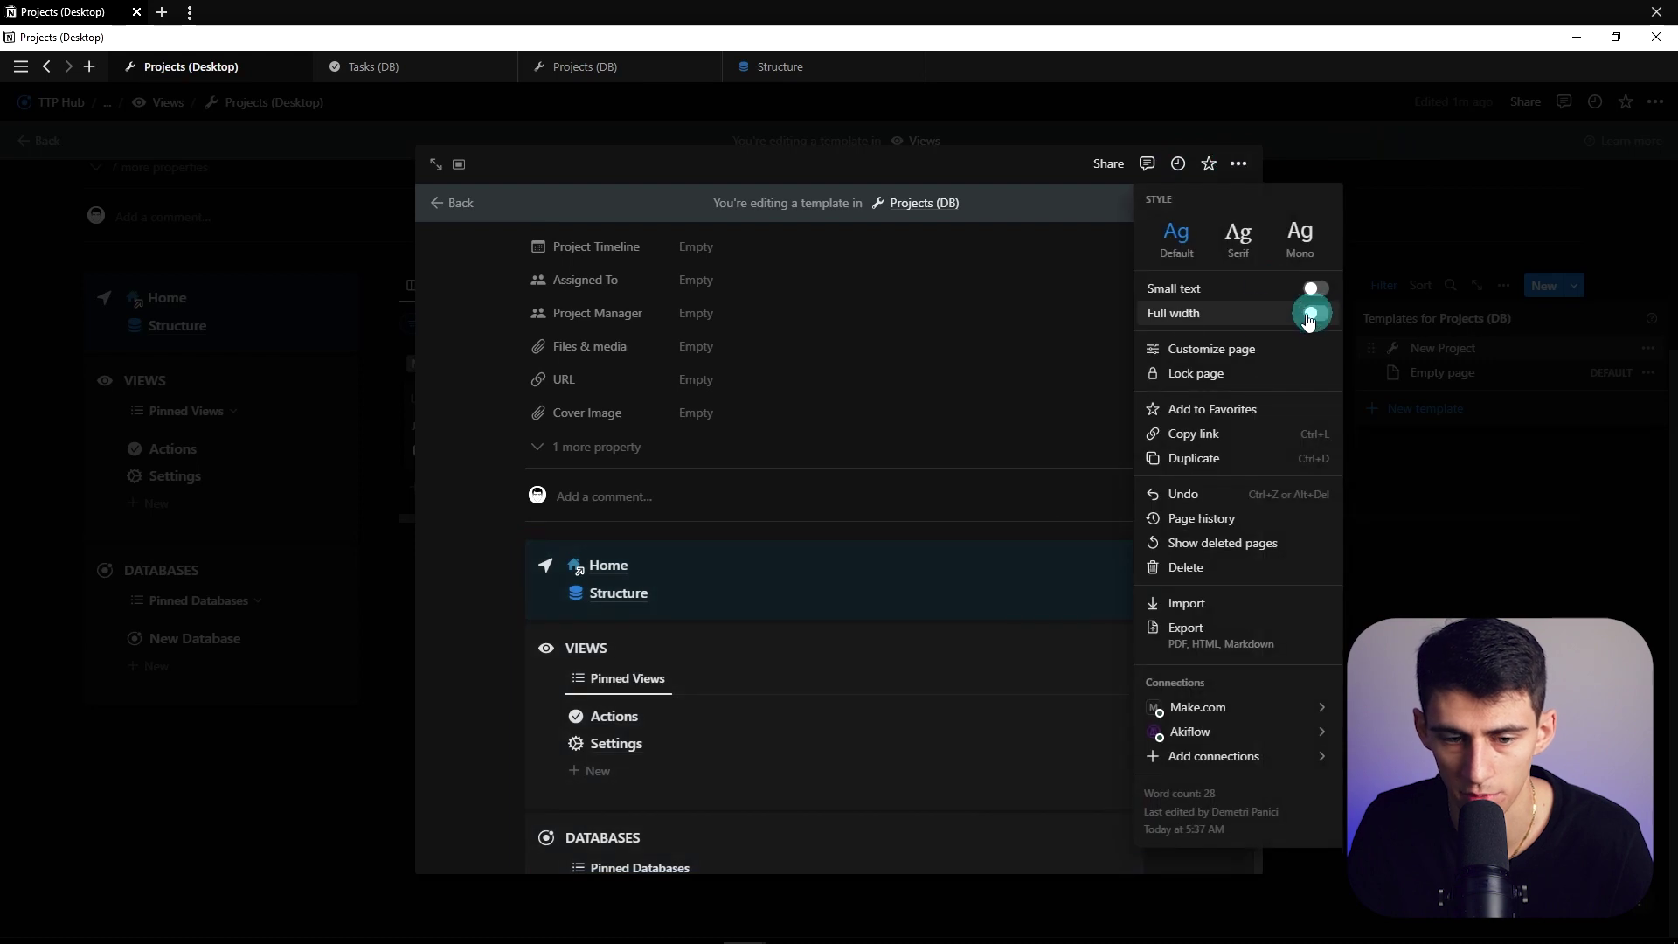
click(627, 349)
Add an empty line below the synced block, reposition the block, and close the template
scroll(736, 830, down, 2)
click(679, 836)
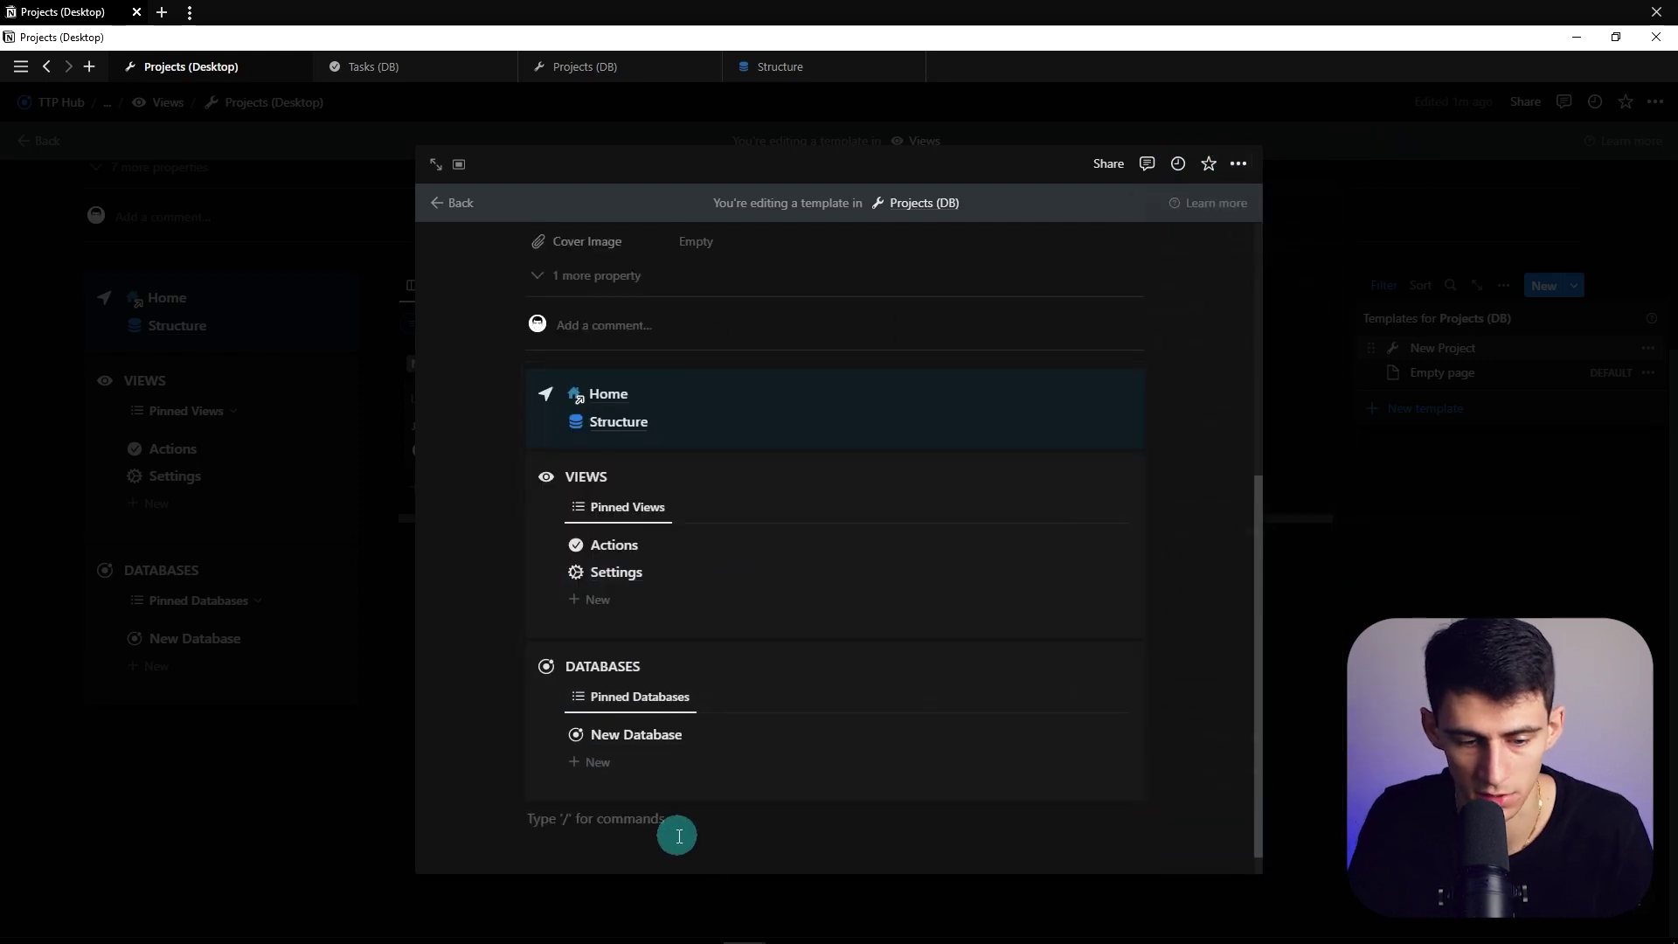
text(/)
key(BackSpace)
drag(516, 367, 715, 565)
key(Escape)
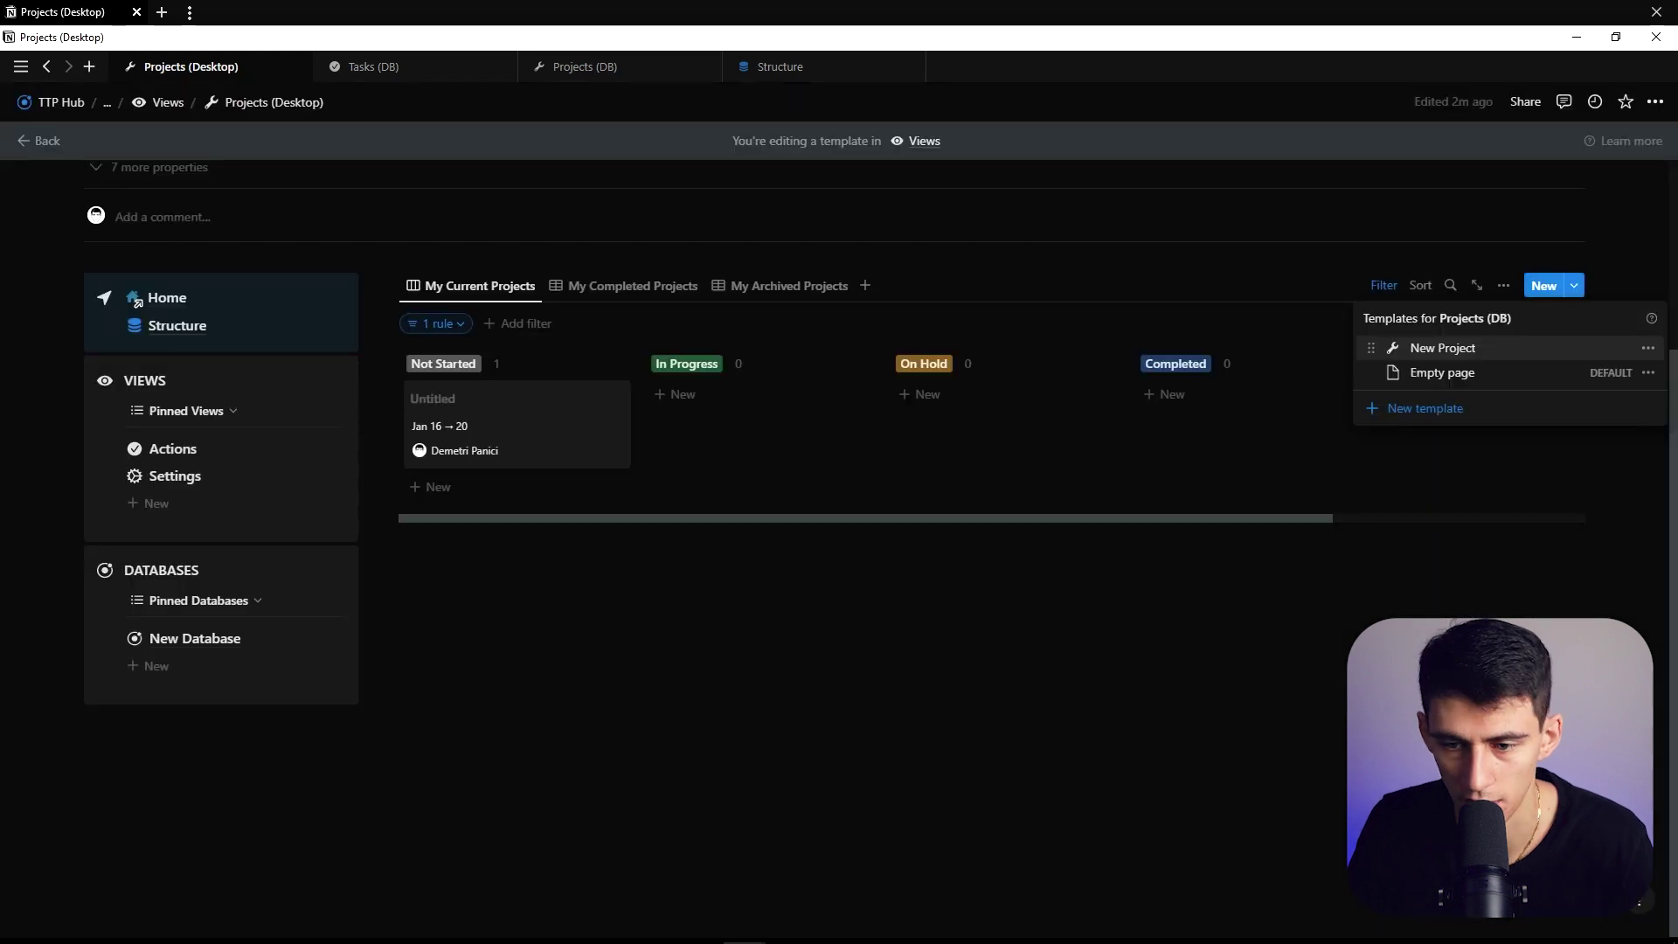
click(1153, 612)
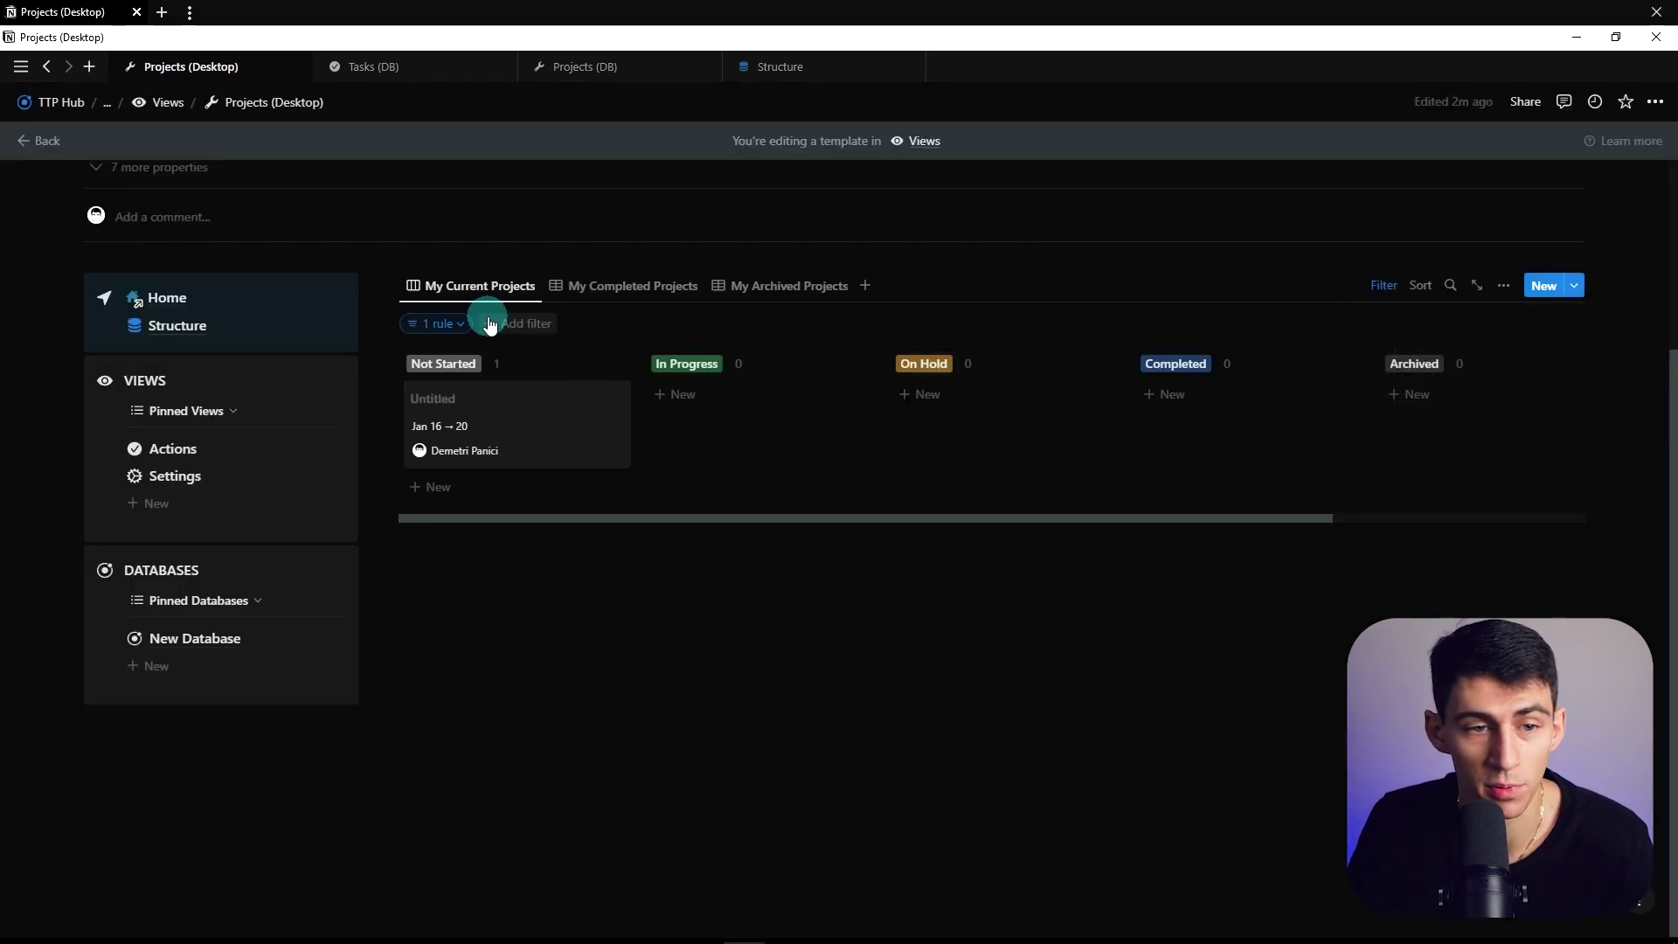
Look over the Tasks (DB) table view options, then return to Projects (Desktop)
click(373, 68)
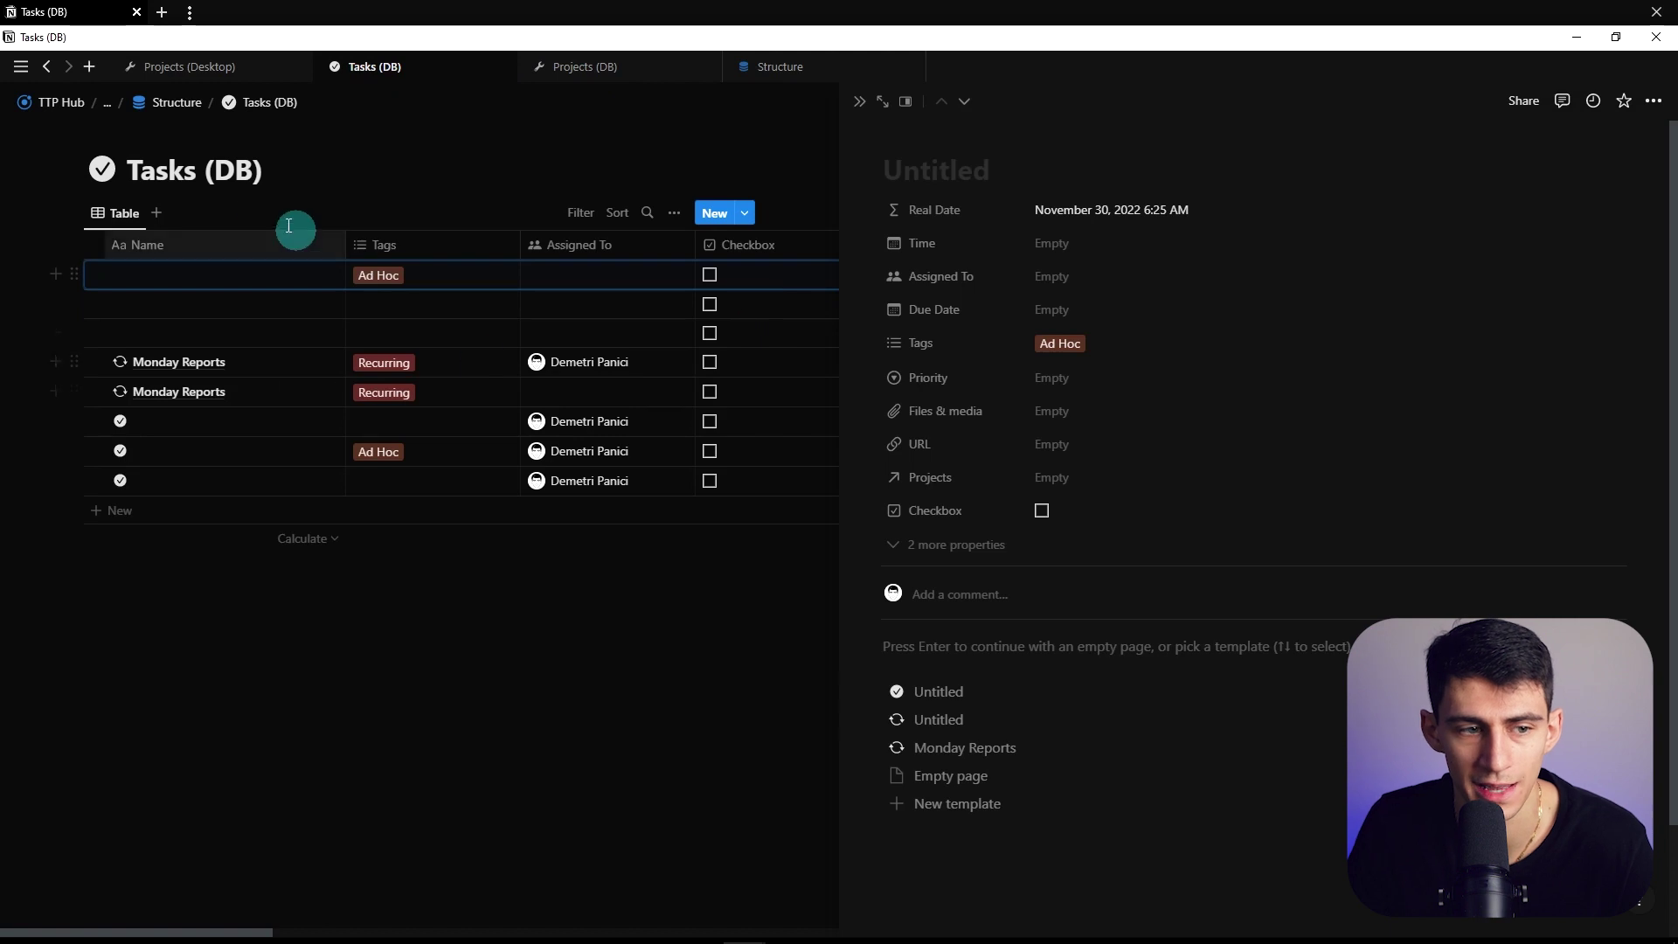
click(123, 213)
click(233, 70)
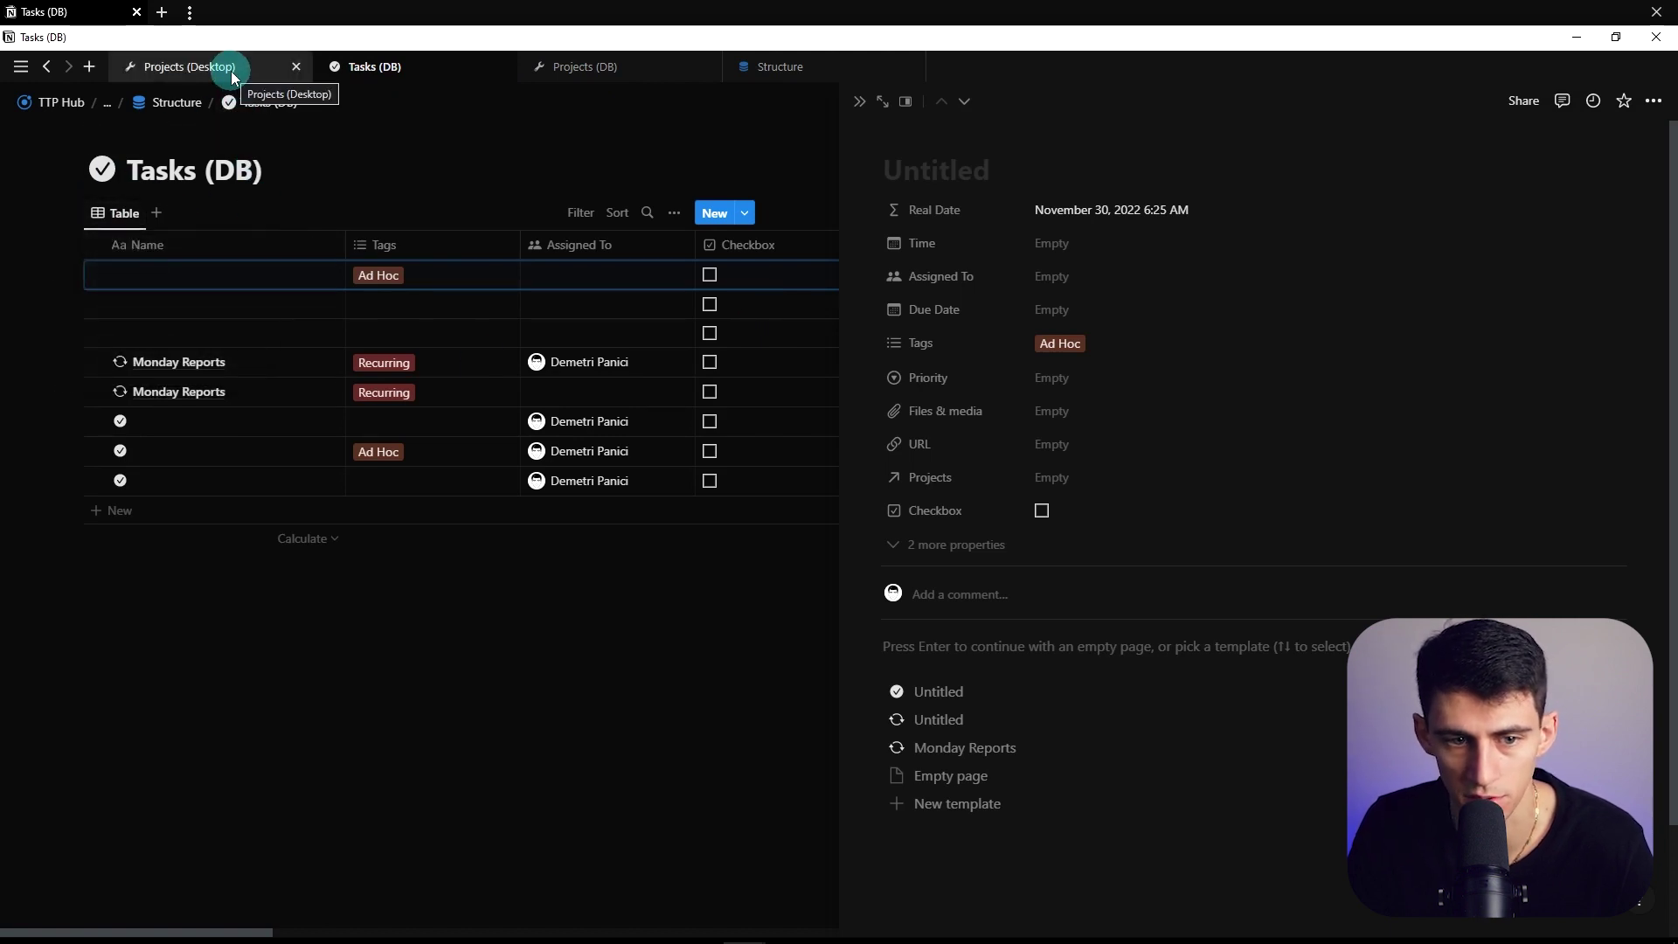
click(232, 75)
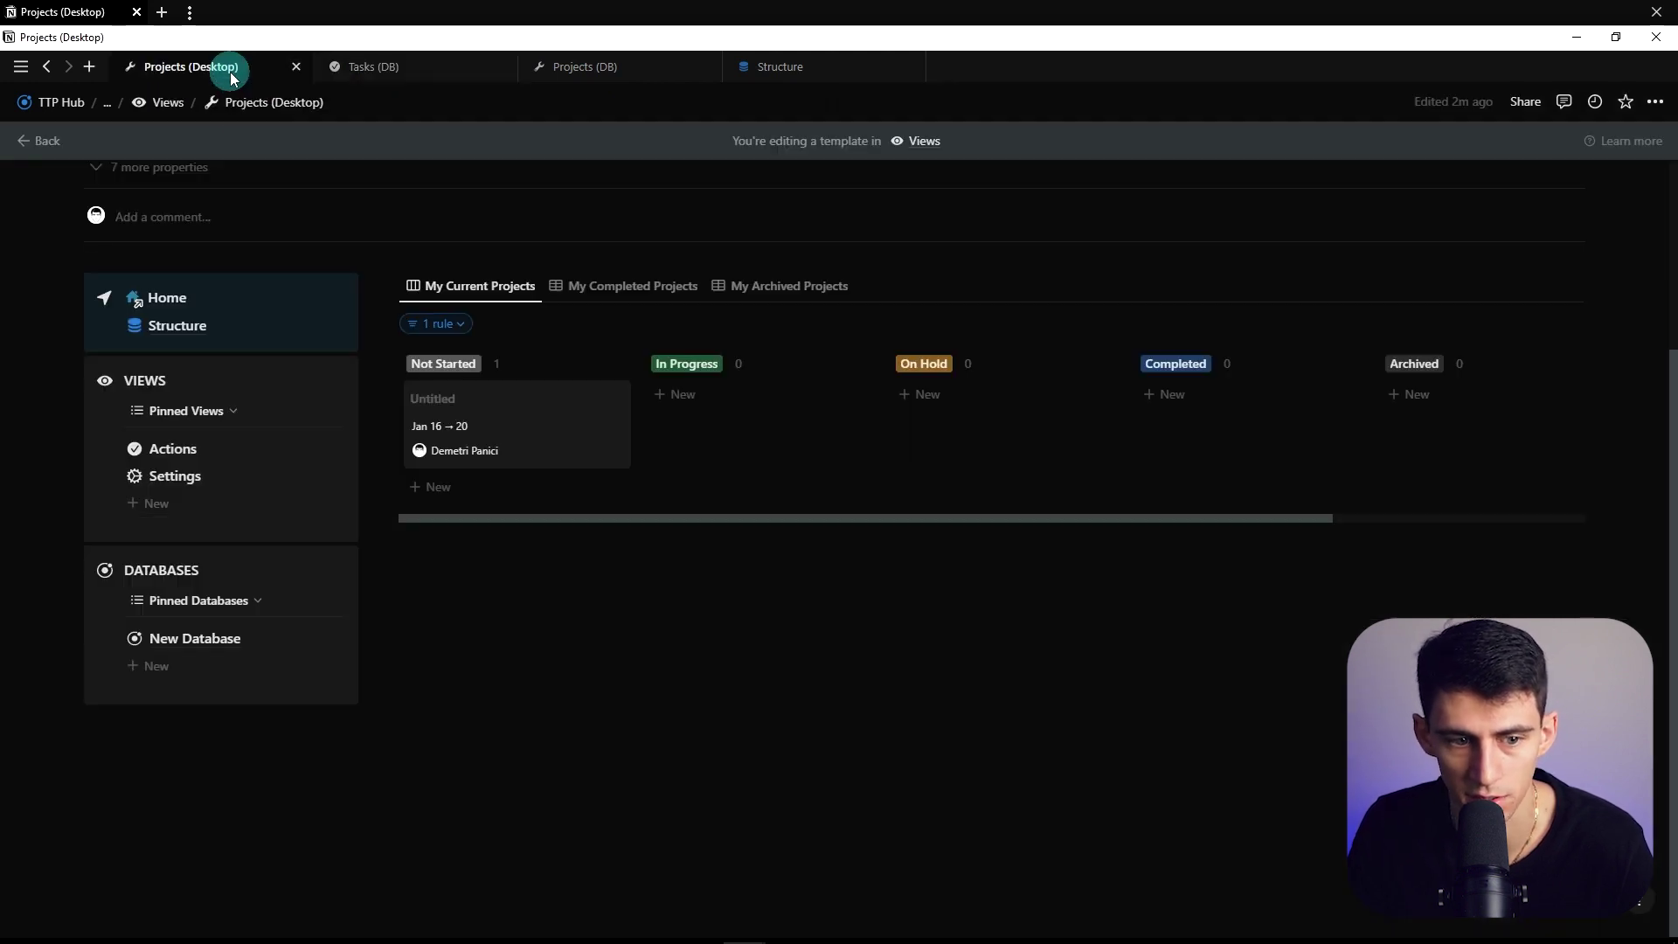
Open the Actions page in a new tab and copy a link to its My Tasks view
ctrl+click(175, 449)
click(1057, 66)
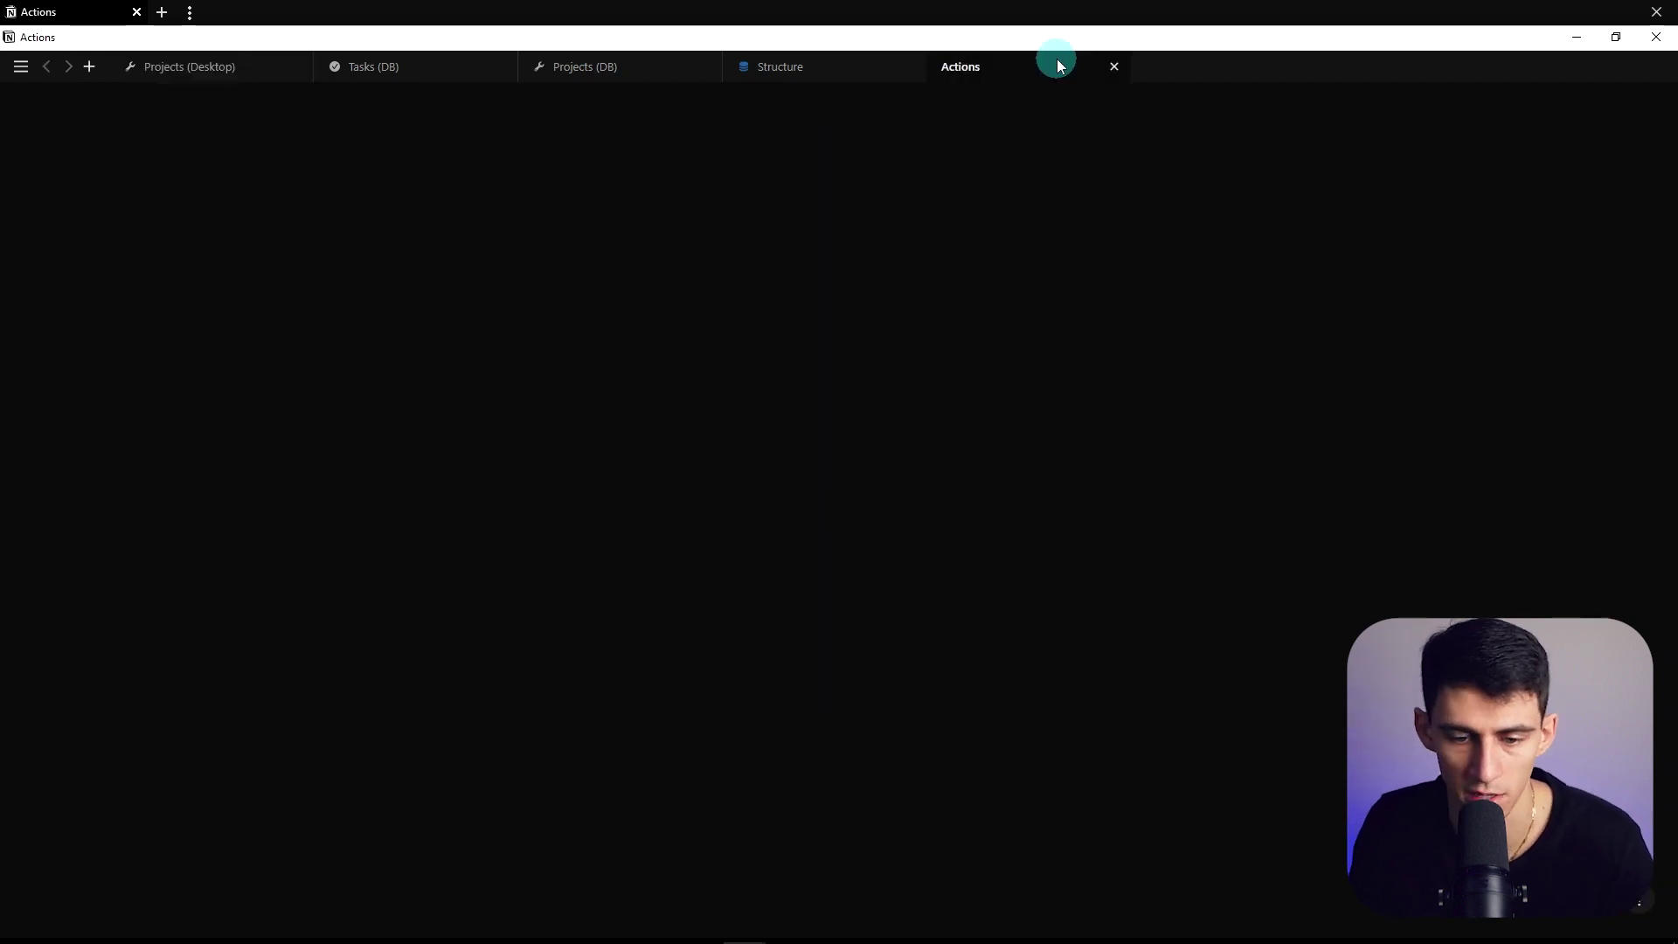
click(633, 502)
click(634, 502)
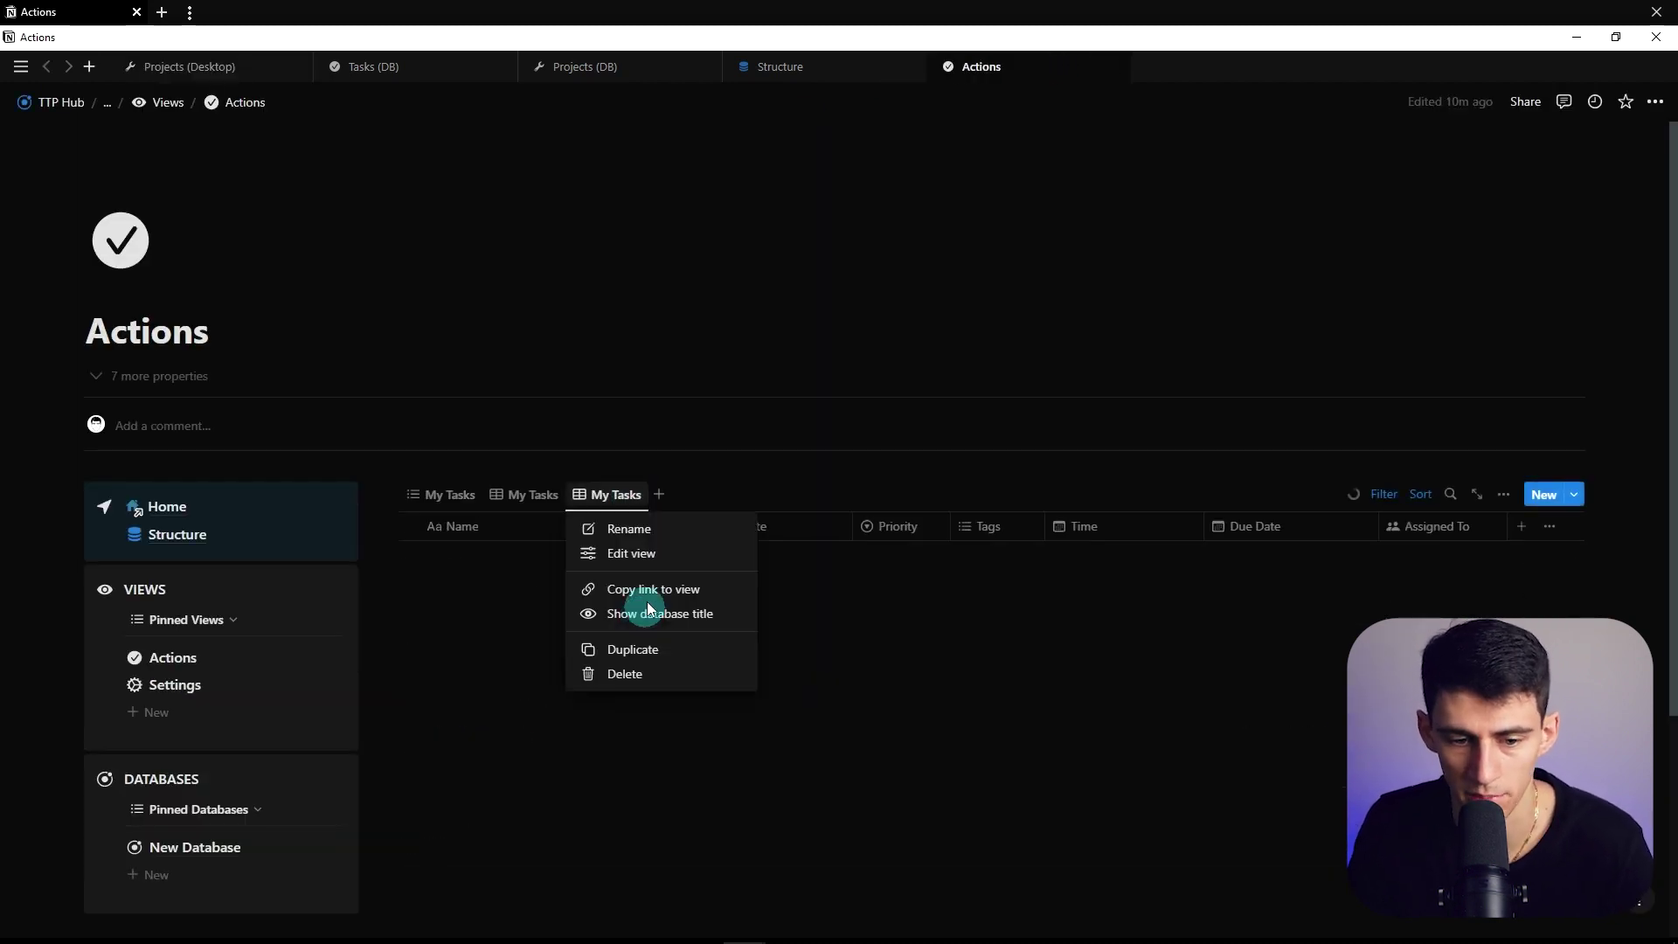
click(644, 588)
click(533, 505)
click(449, 495)
click(449, 496)
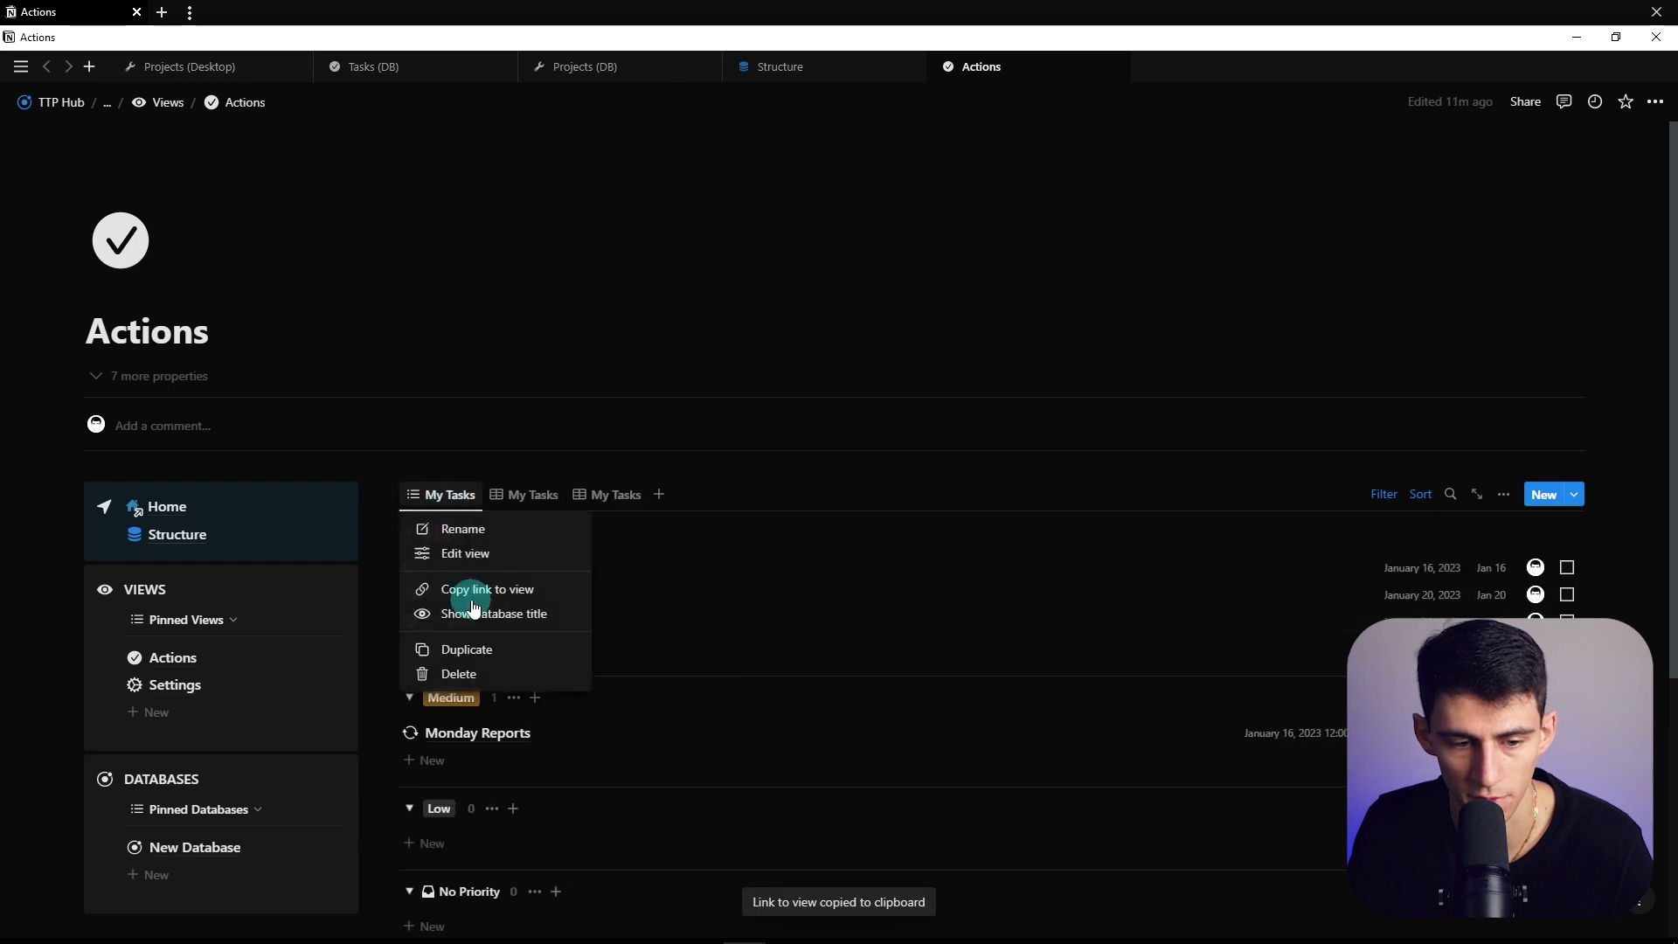
click(551, 446)
Set New Project as the default template for all Projects (DB) views
click(289, 67)
click(611, 67)
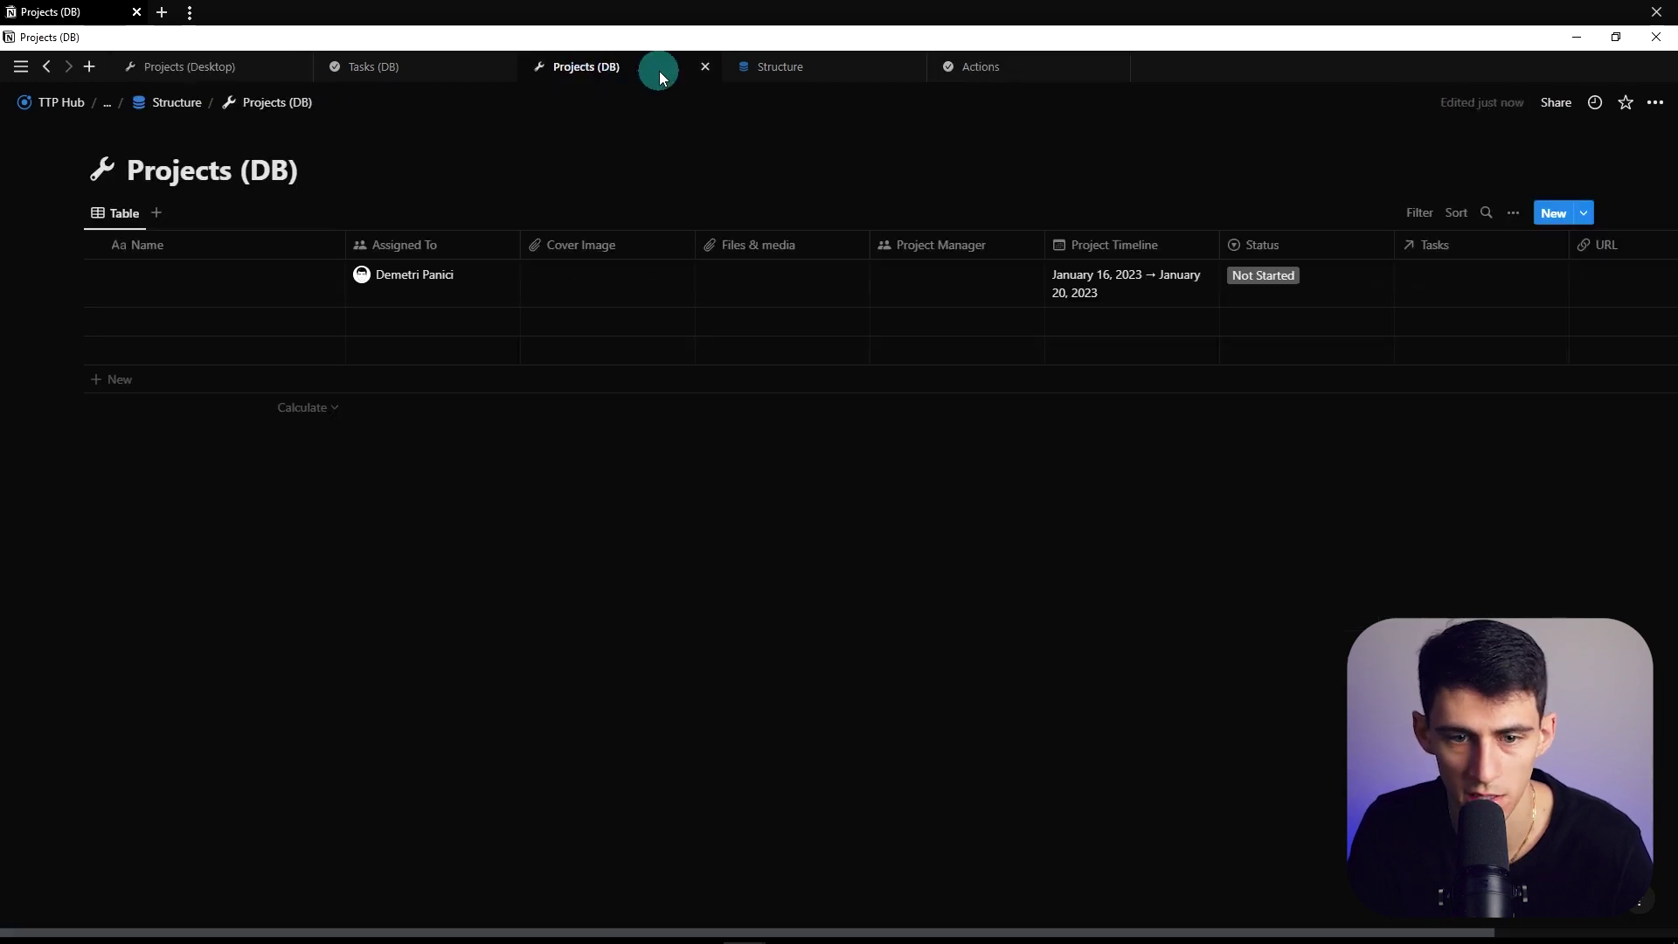
click(218, 68)
click(1578, 287)
click(1647, 348)
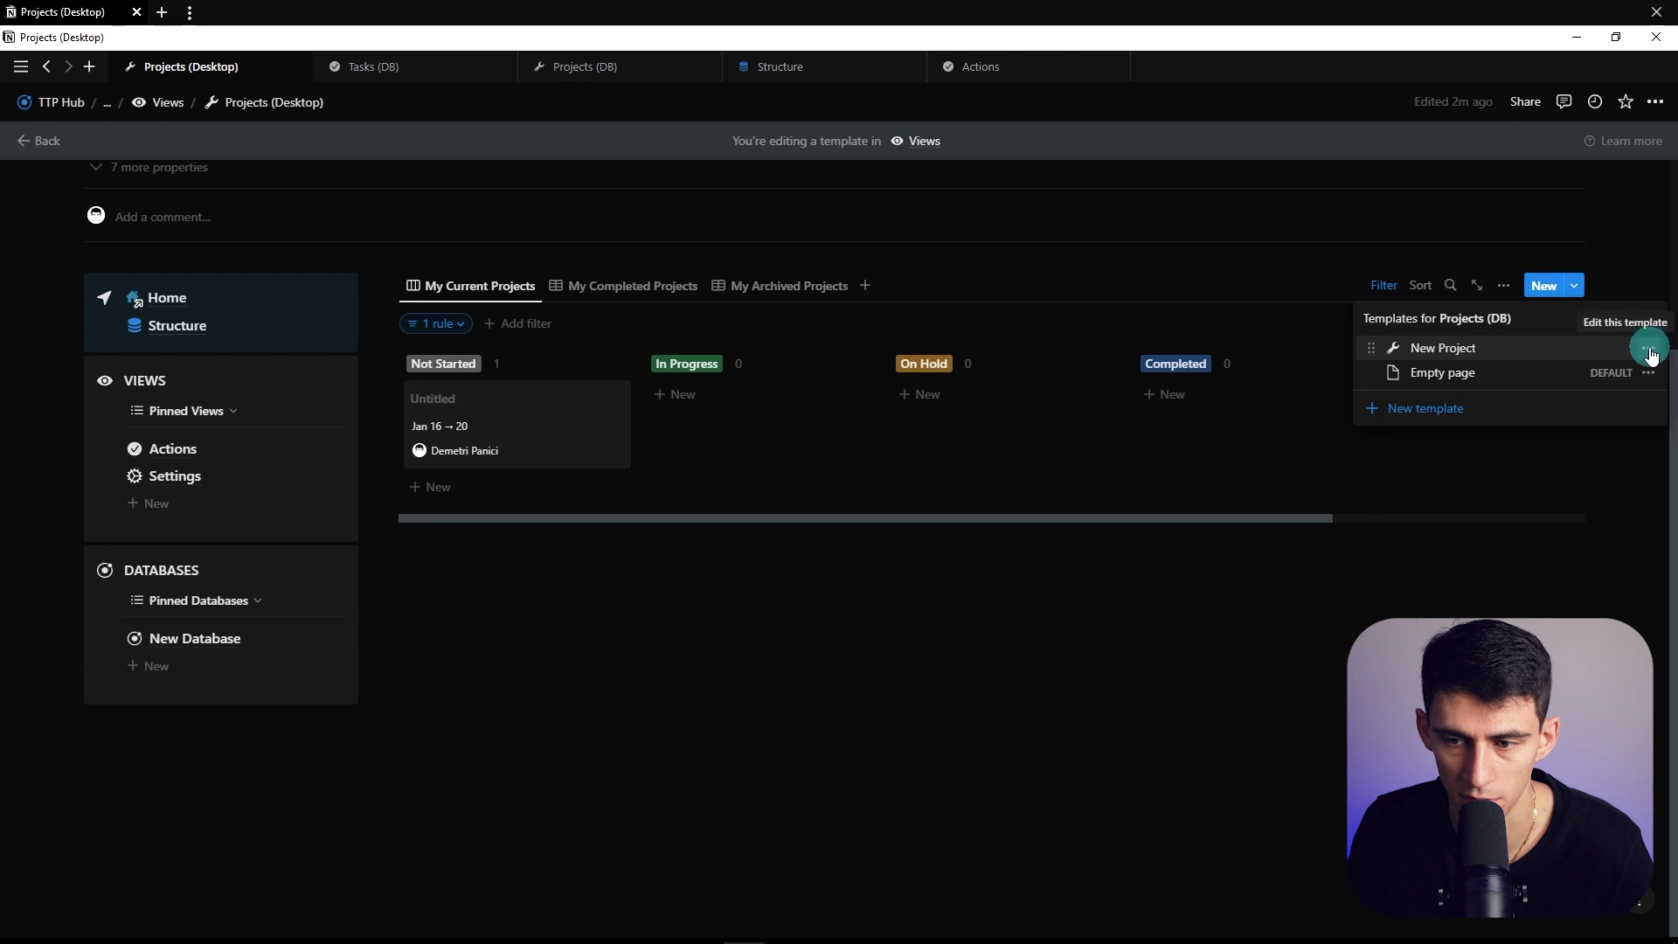
click(1490, 313)
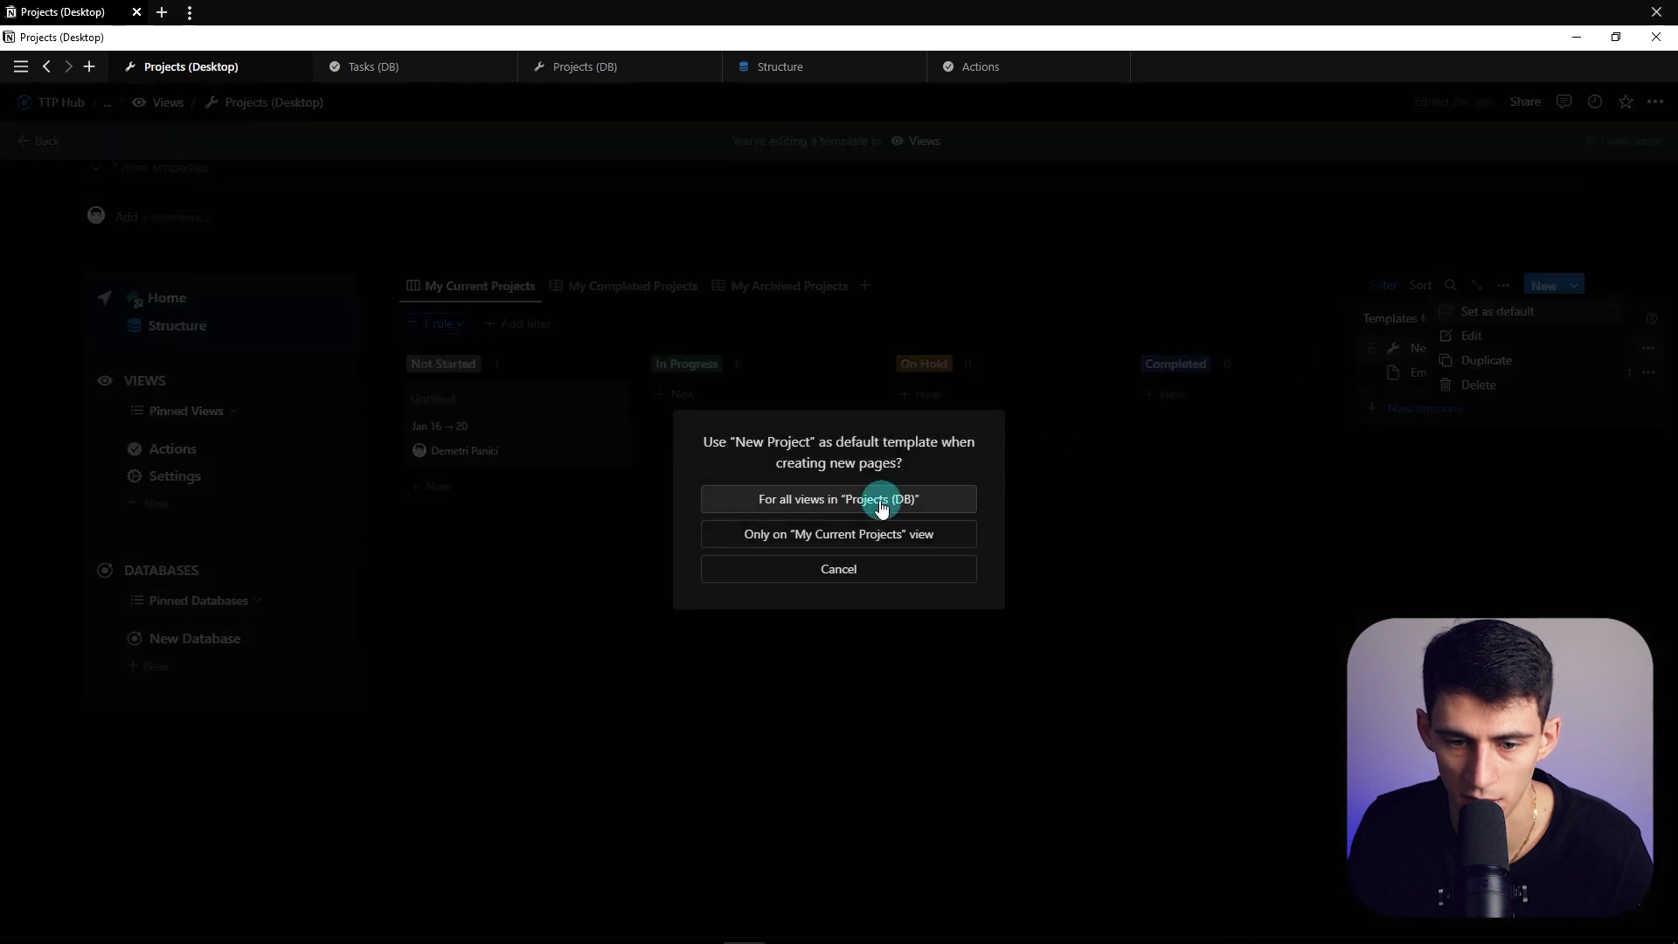
click(818, 496)
Open New Project as a full page and paste the link as a linked My Tasks view
click(1471, 335)
click(424, 166)
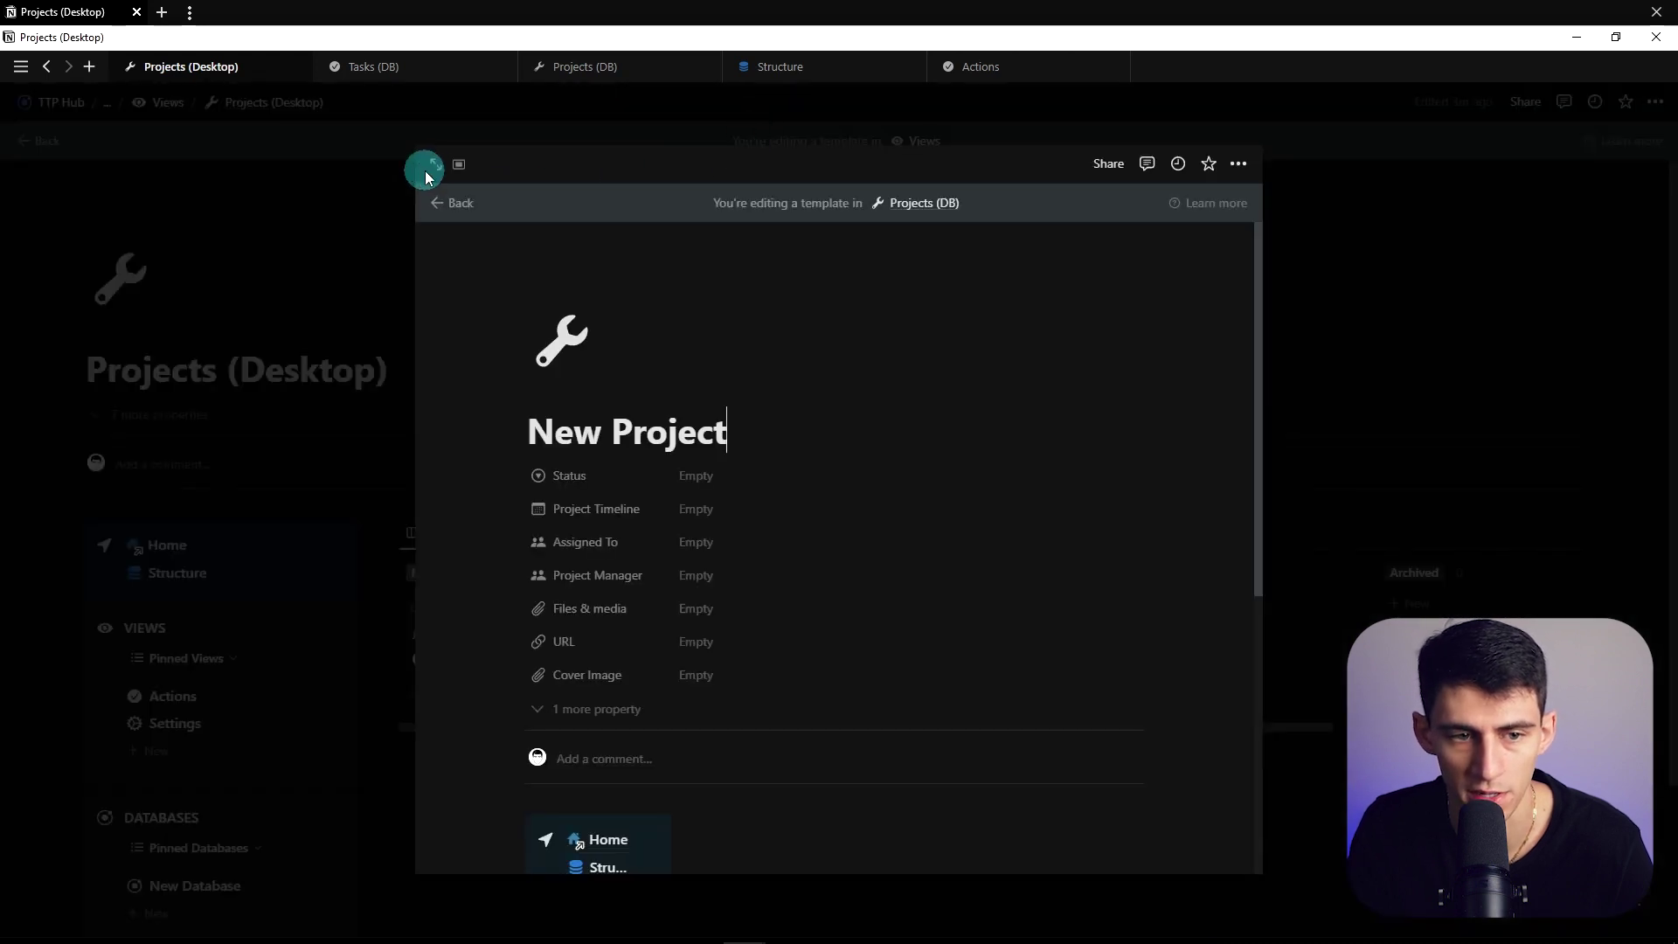
key(ctrl+v)
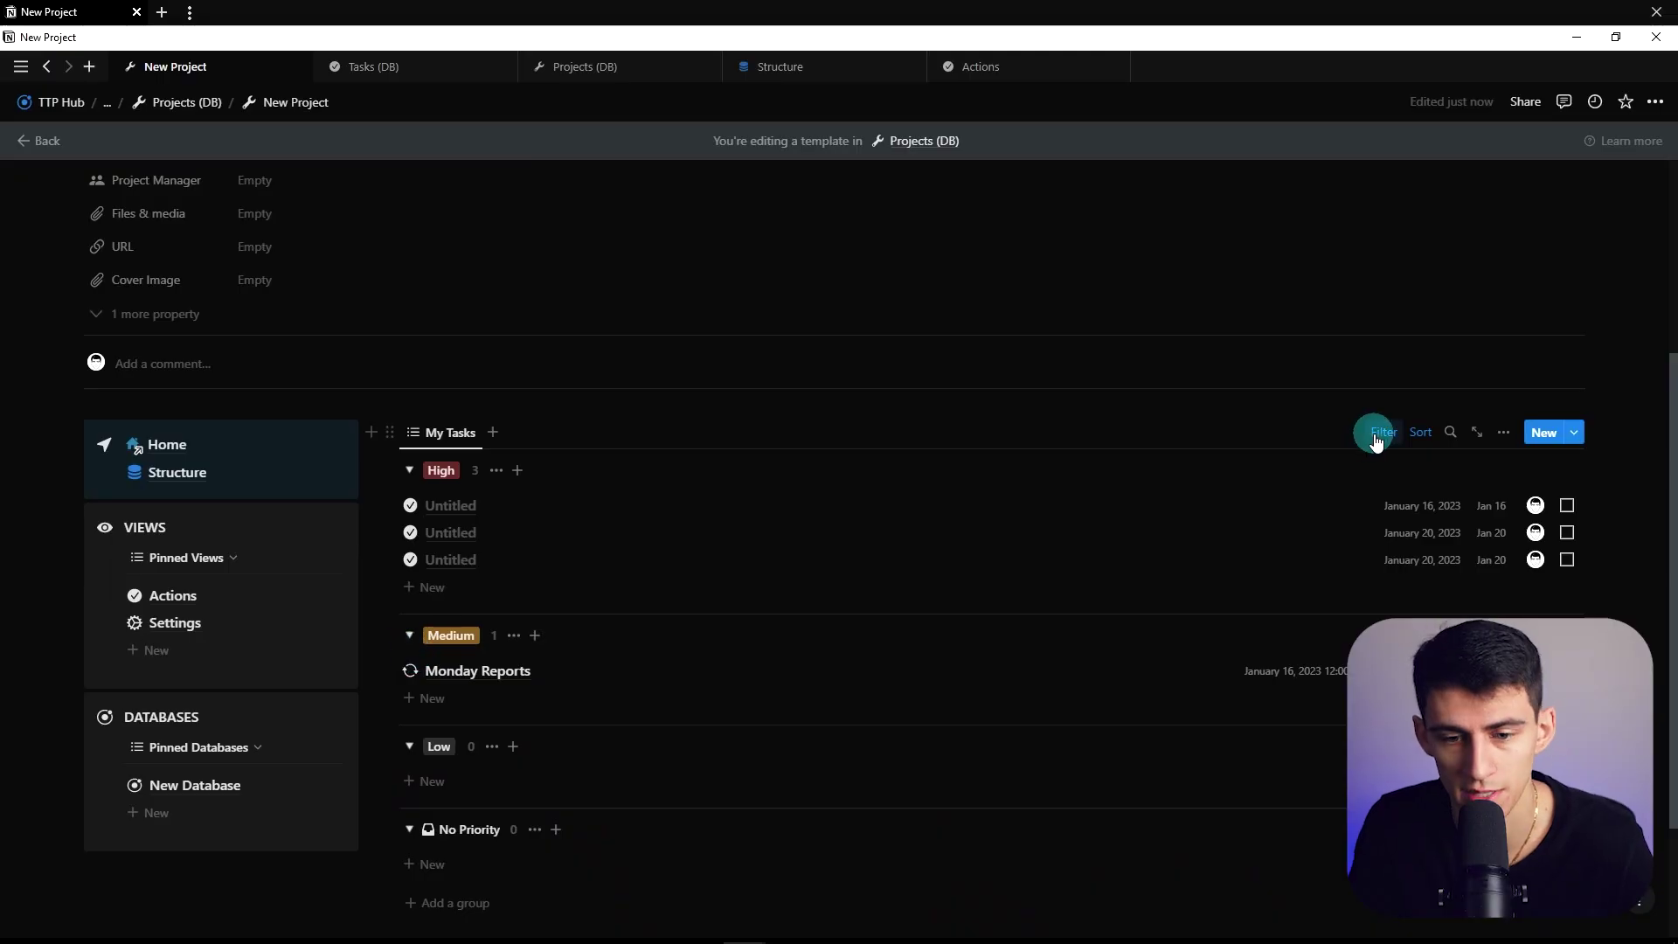
click(1383, 433)
Add a Projects contains New Project rule to My Tasks and save it for everyone
click(566, 476)
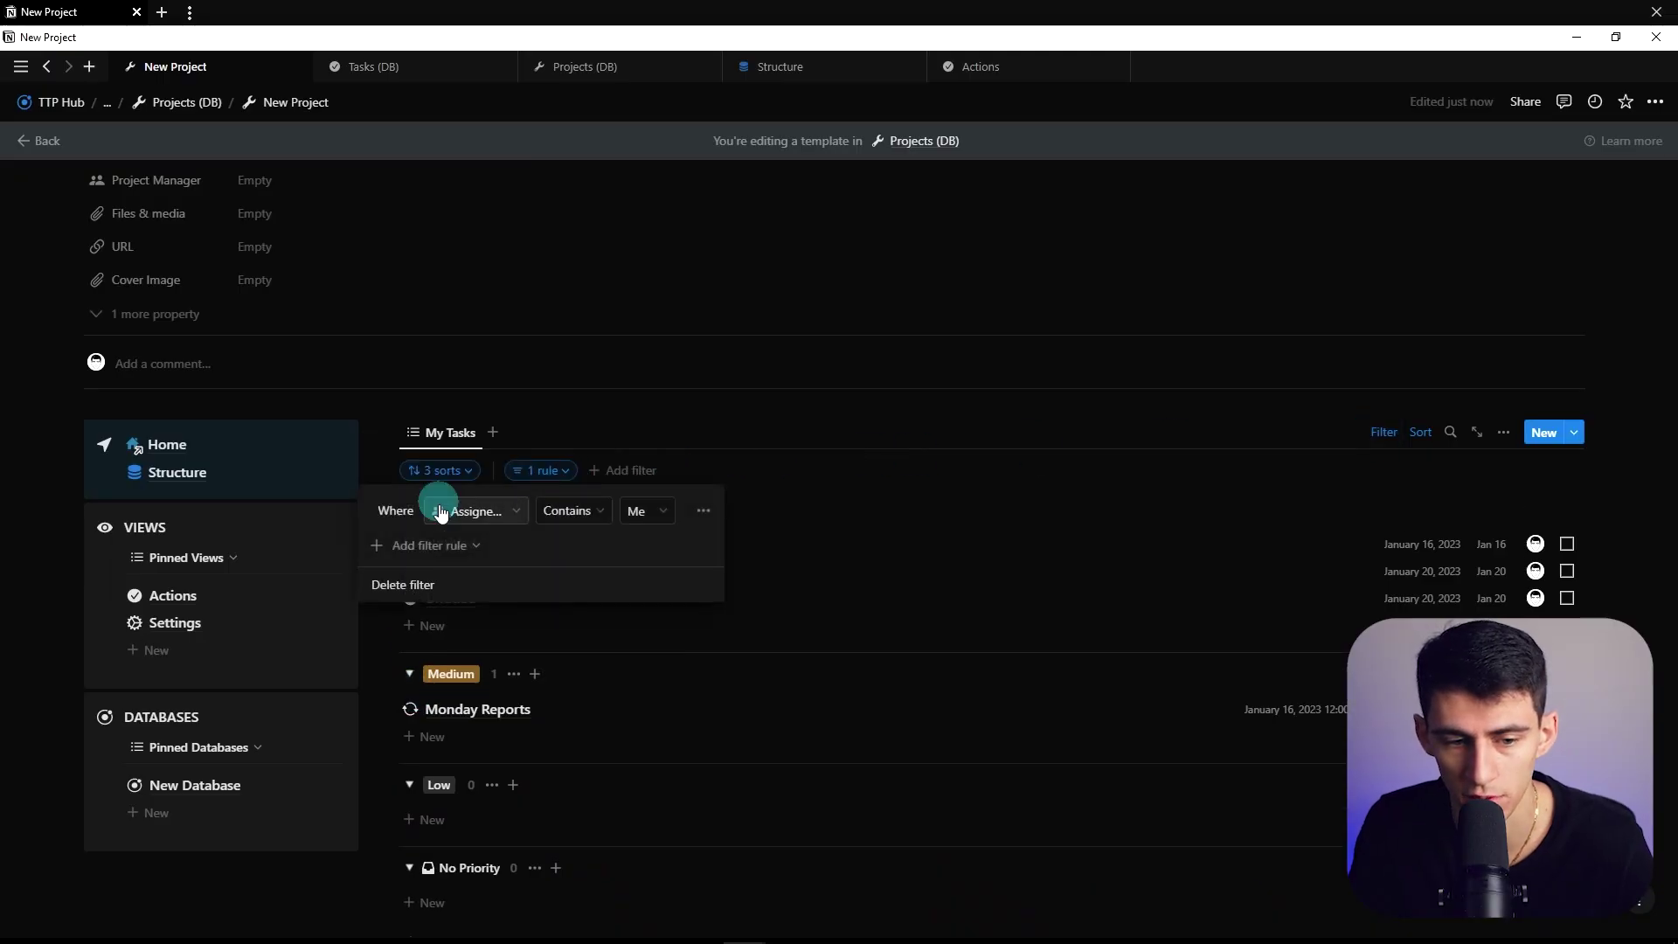
click(415, 545)
click(439, 579)
click(472, 543)
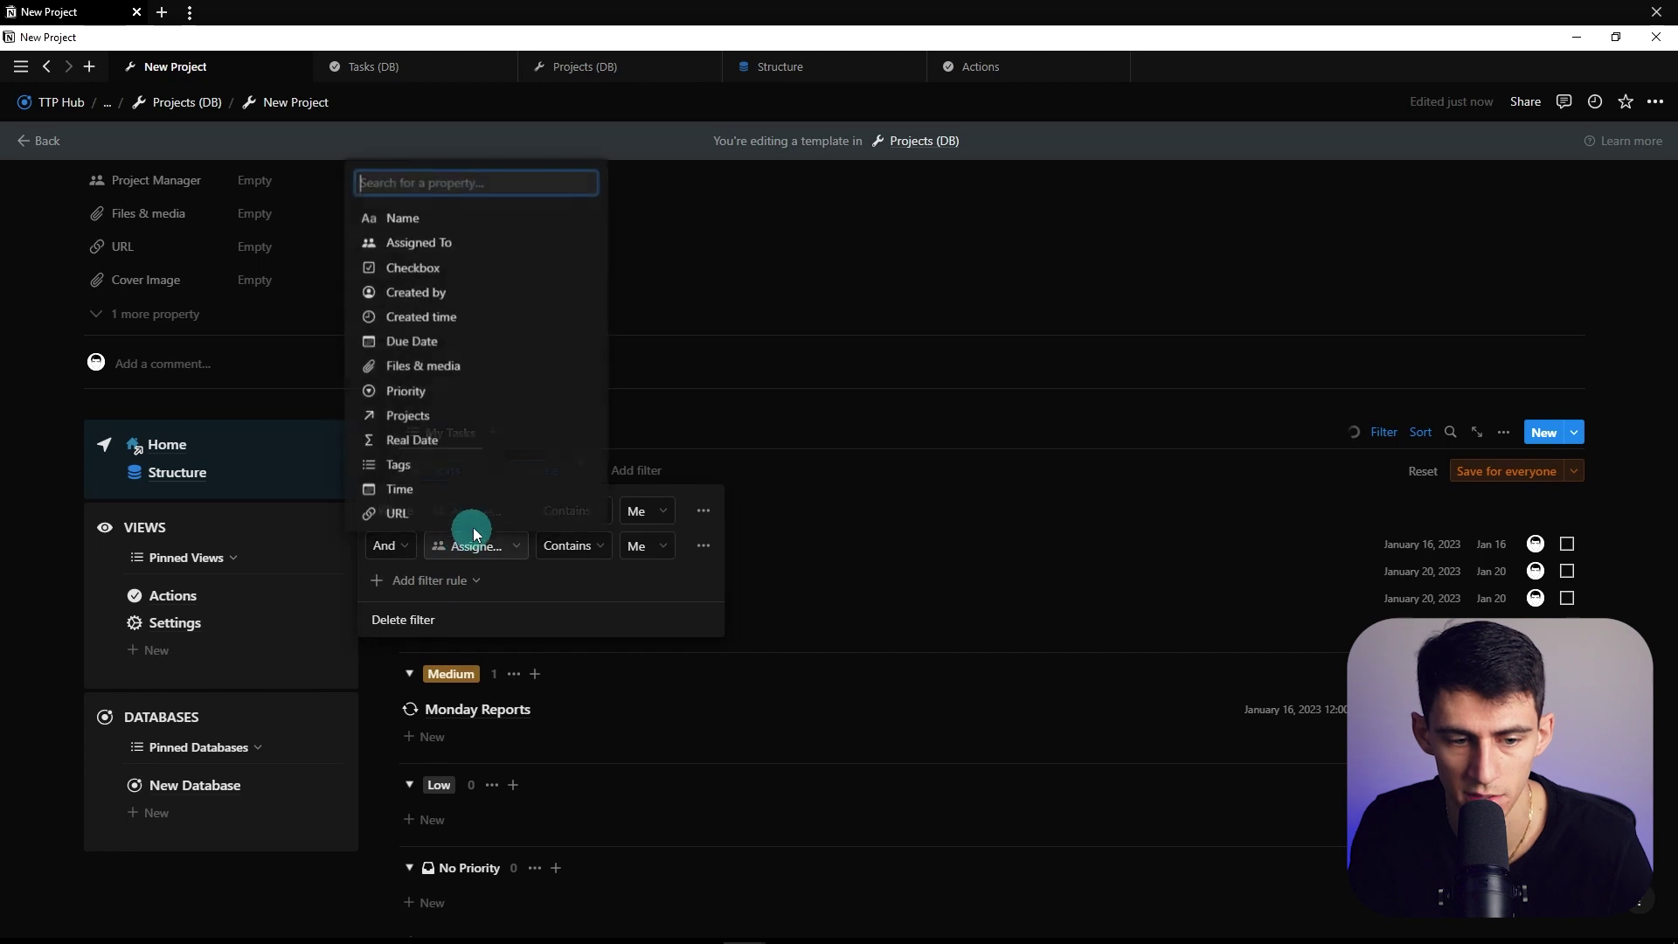
text(proj)
key(Return)
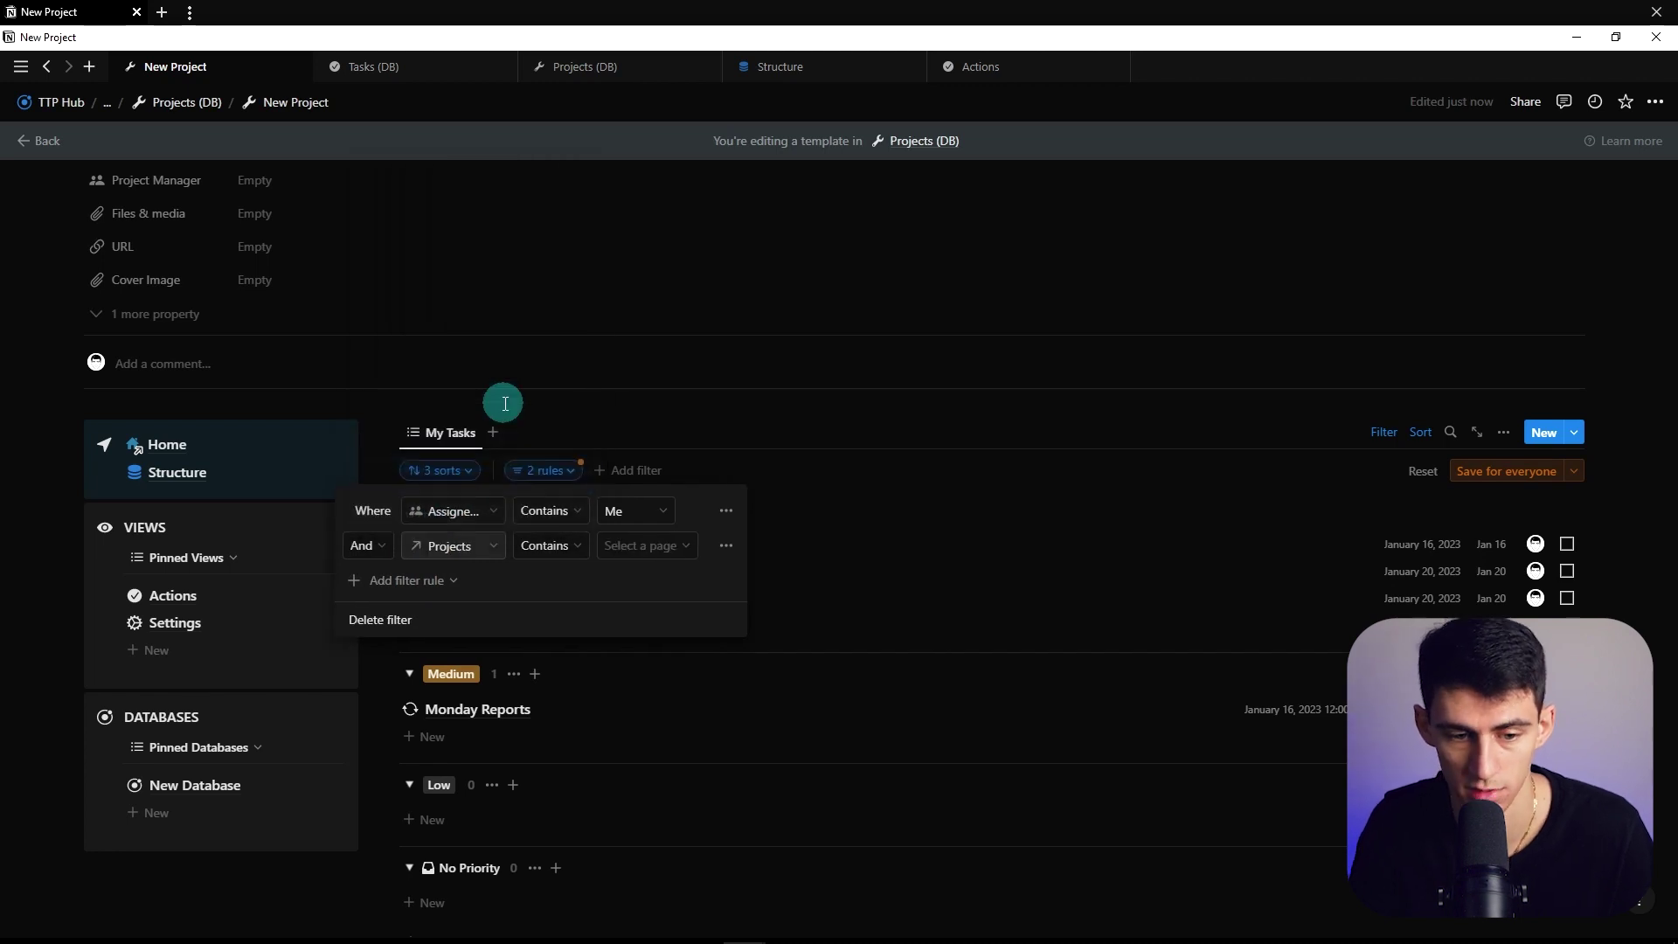
click(644, 545)
click(621, 651)
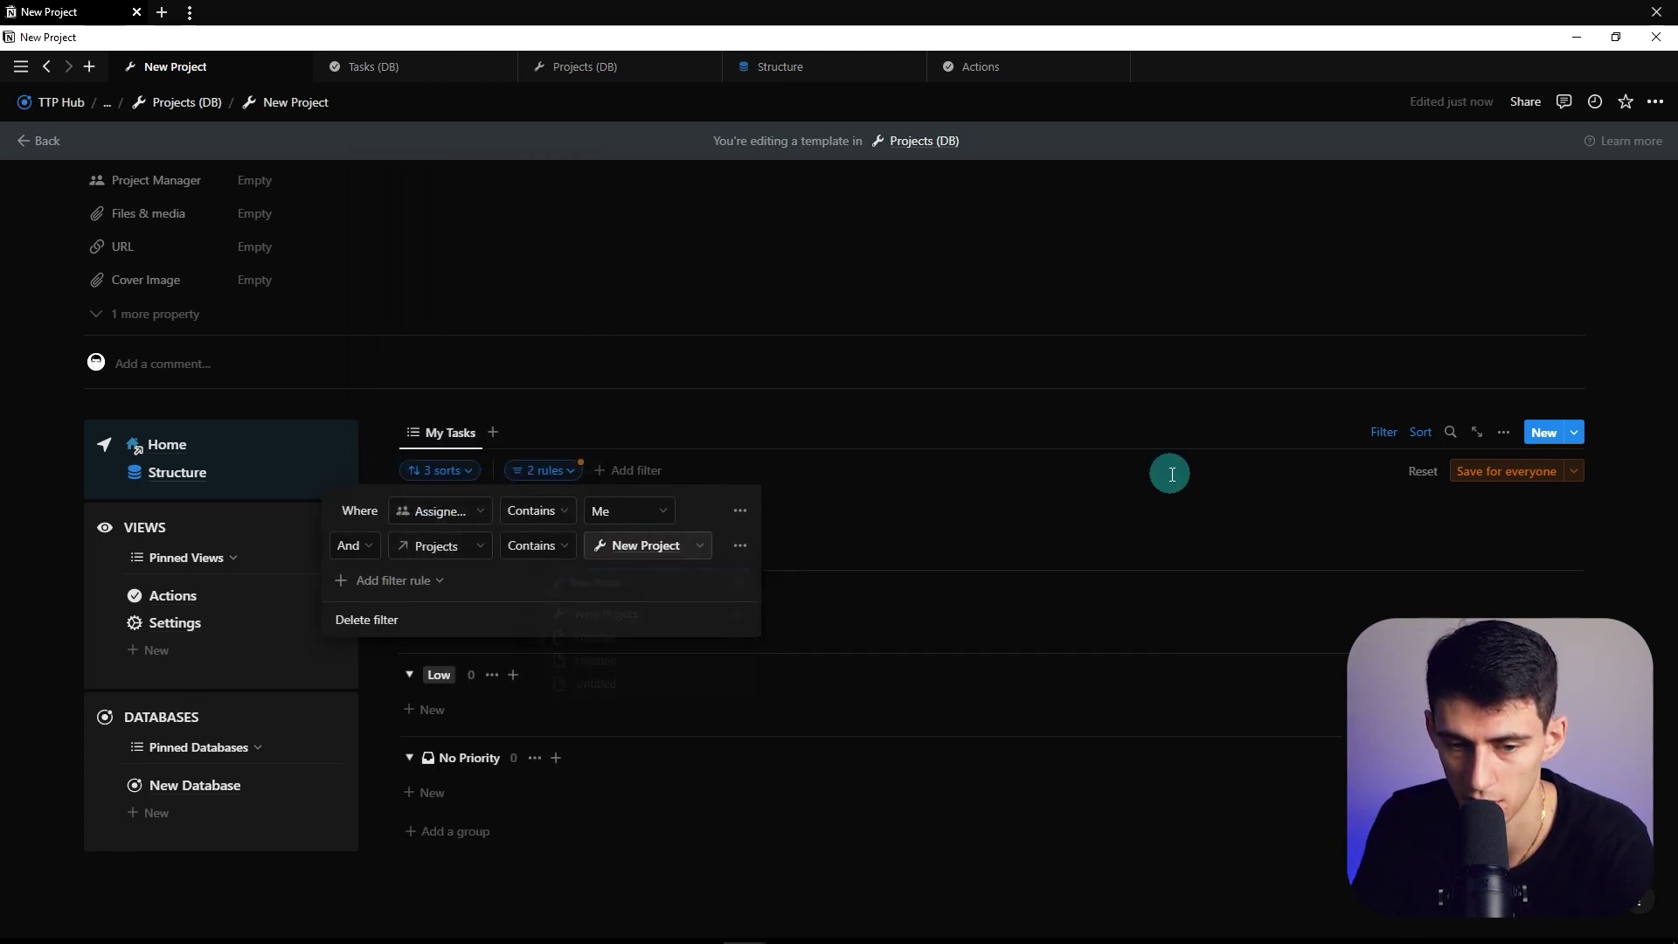
click(1525, 472)
Duplicate the My Tasks view and name the copy My Tasks (Overview)
click(460, 449)
click(478, 590)
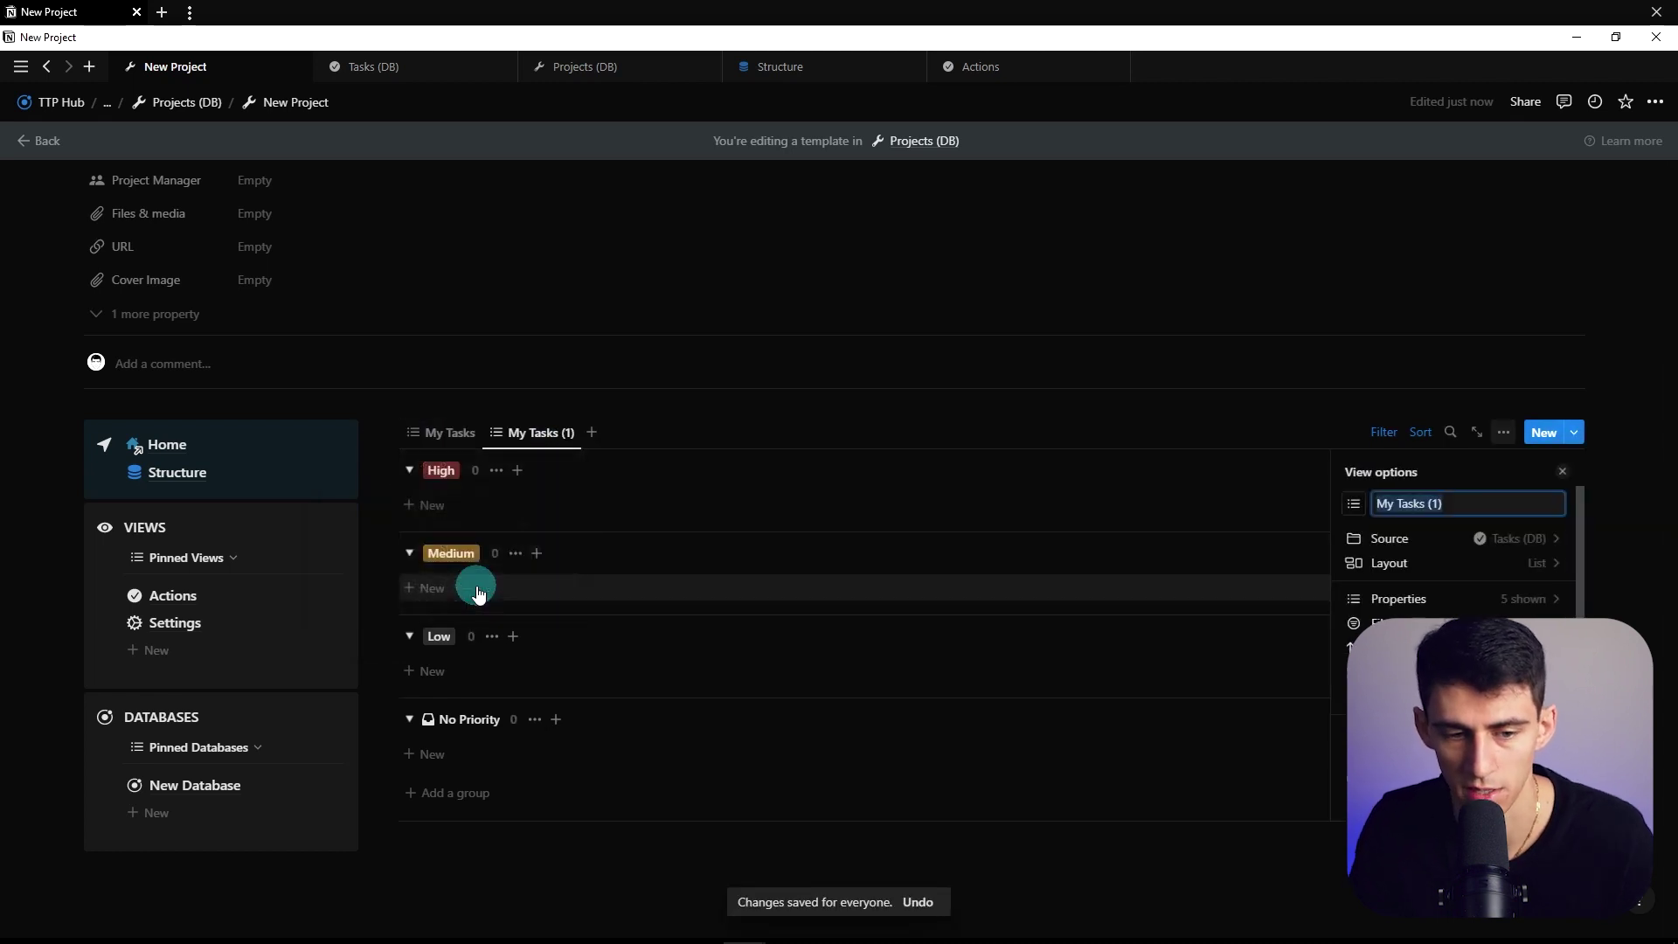
key(BackSpace)
key(BackSpace)
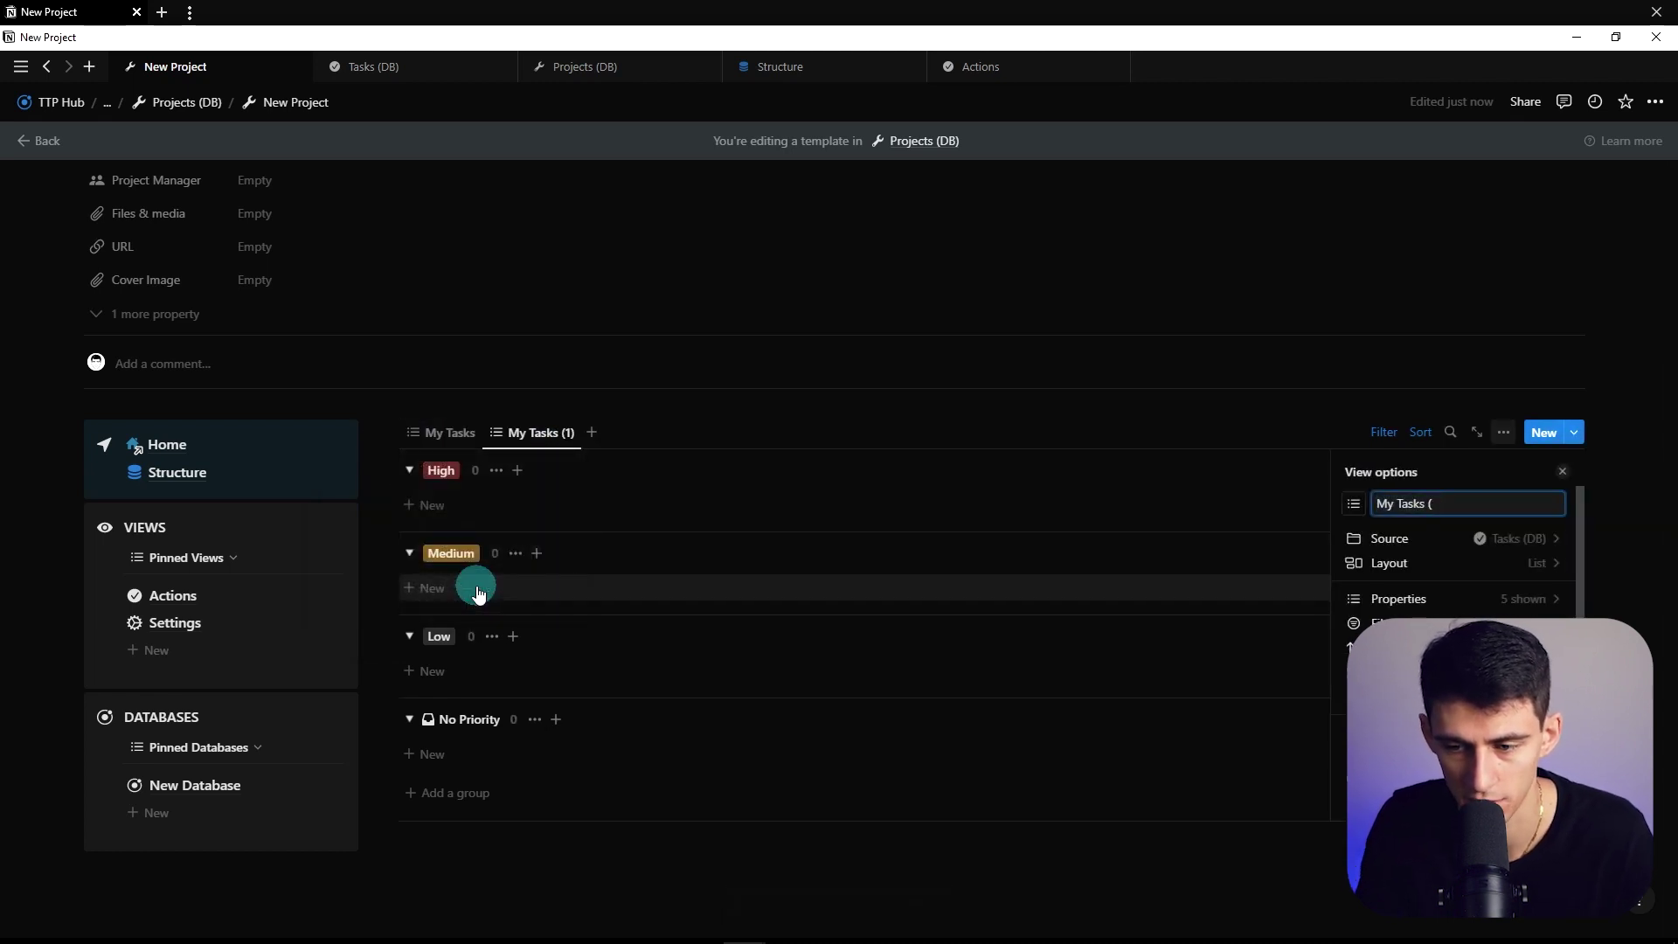
text(Overview))
click(442, 431)
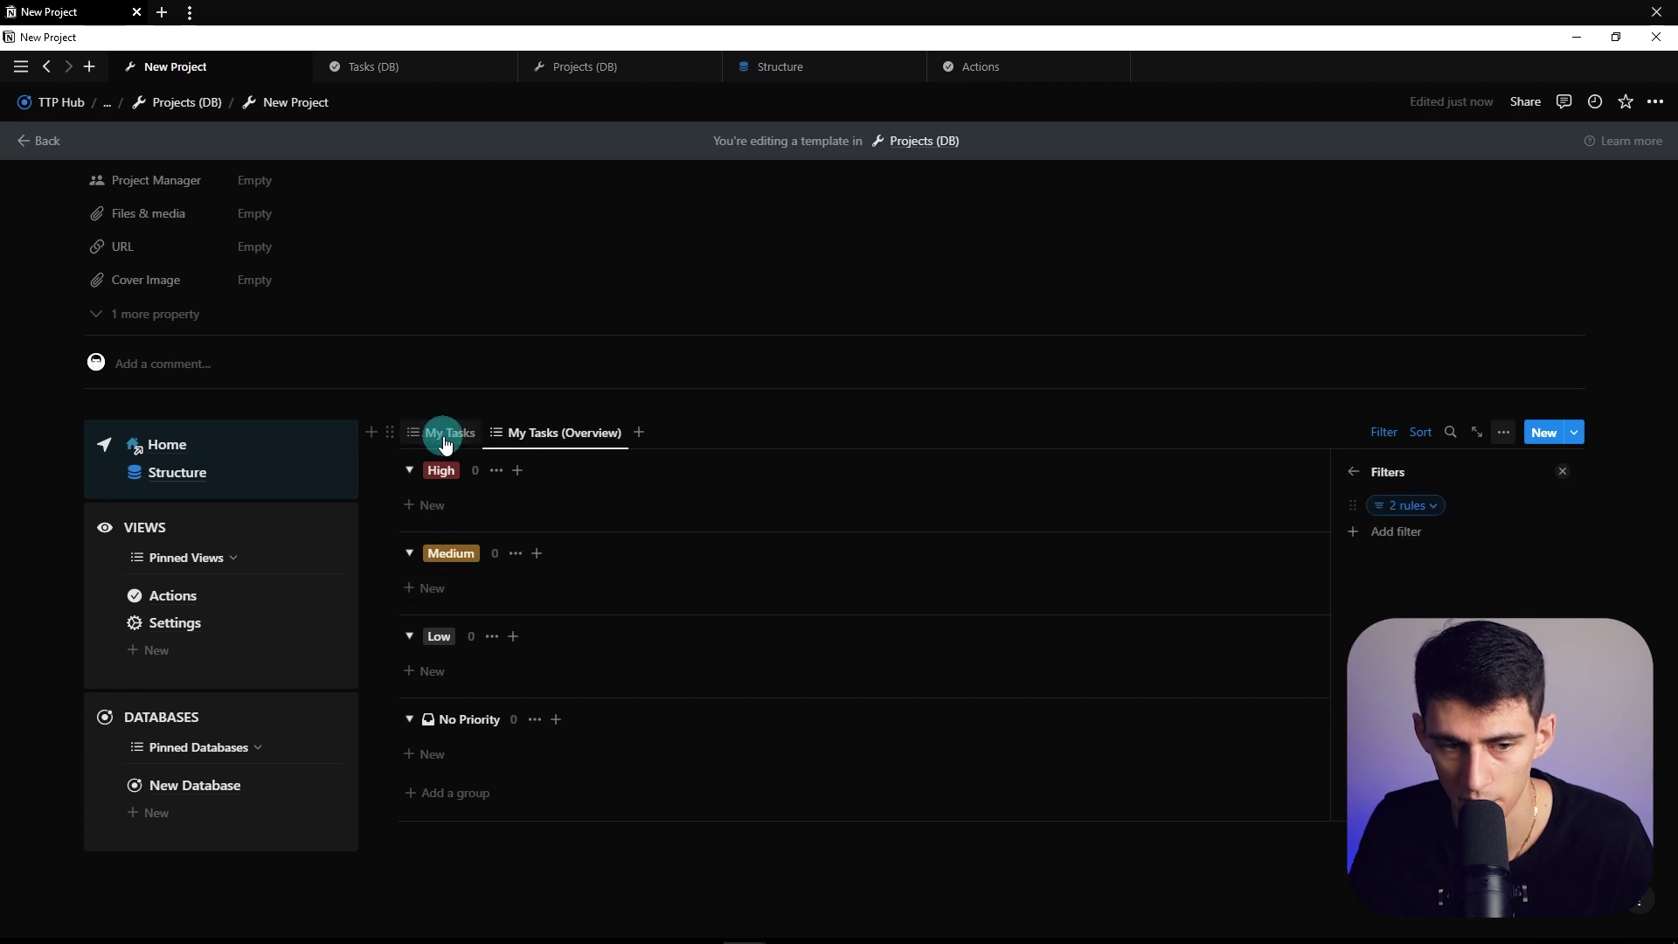
Add a Checkbox is unchecked filter rule to My Tasks
click(1367, 446)
click(551, 472)
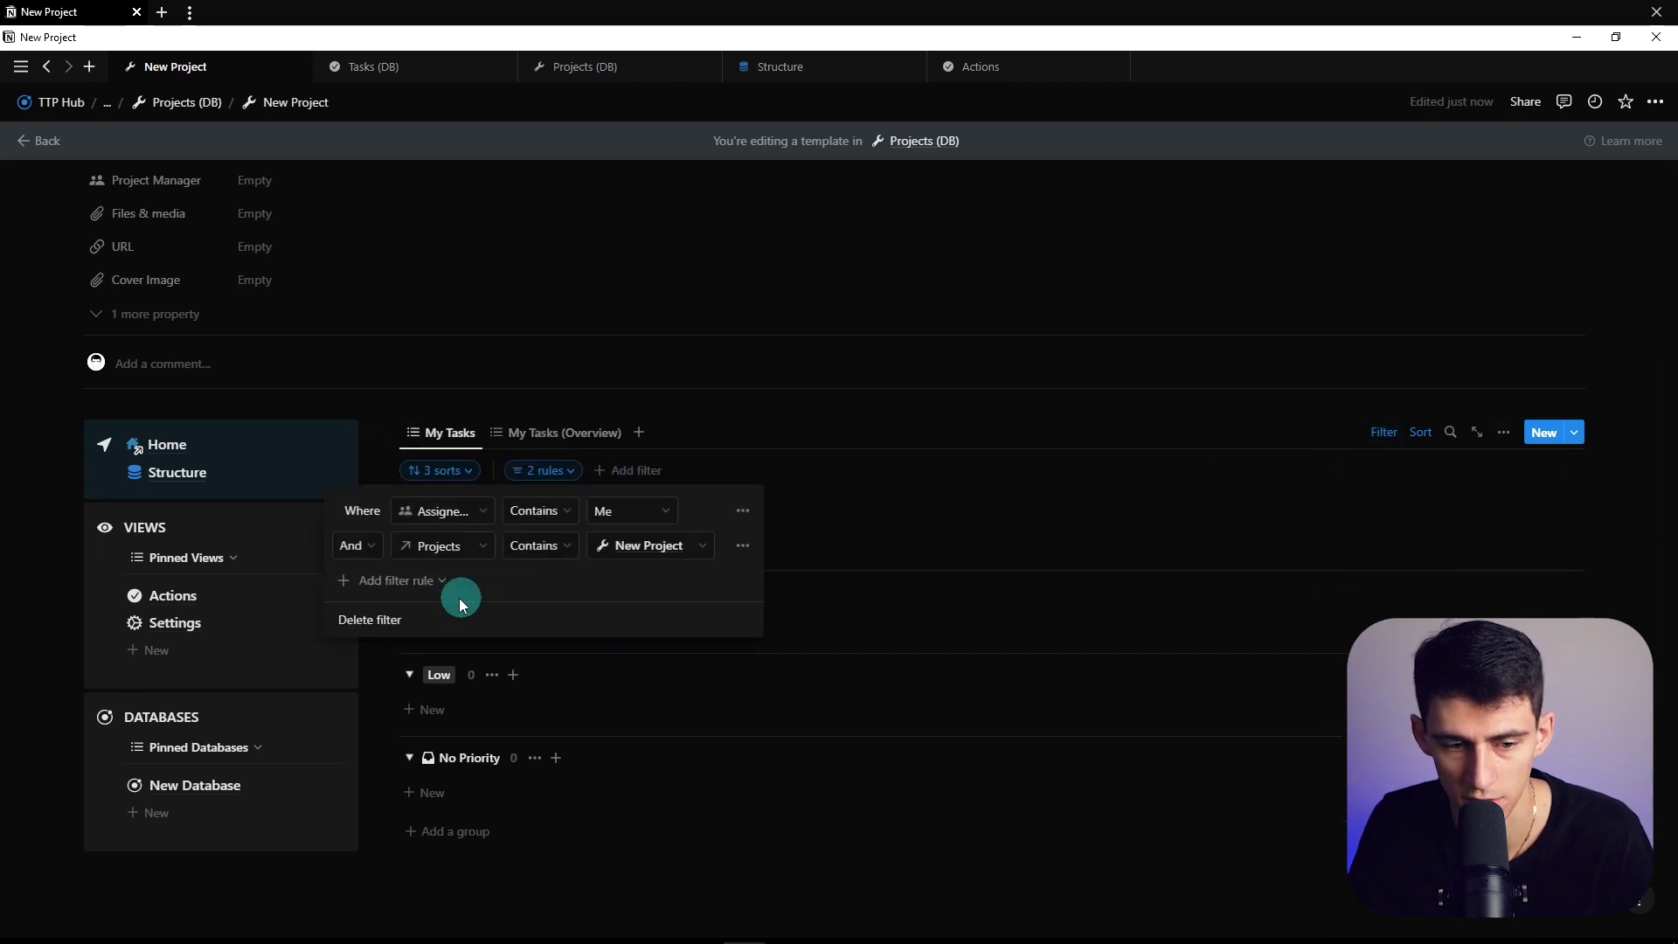
click(448, 582)
click(381, 304)
click(580, 581)
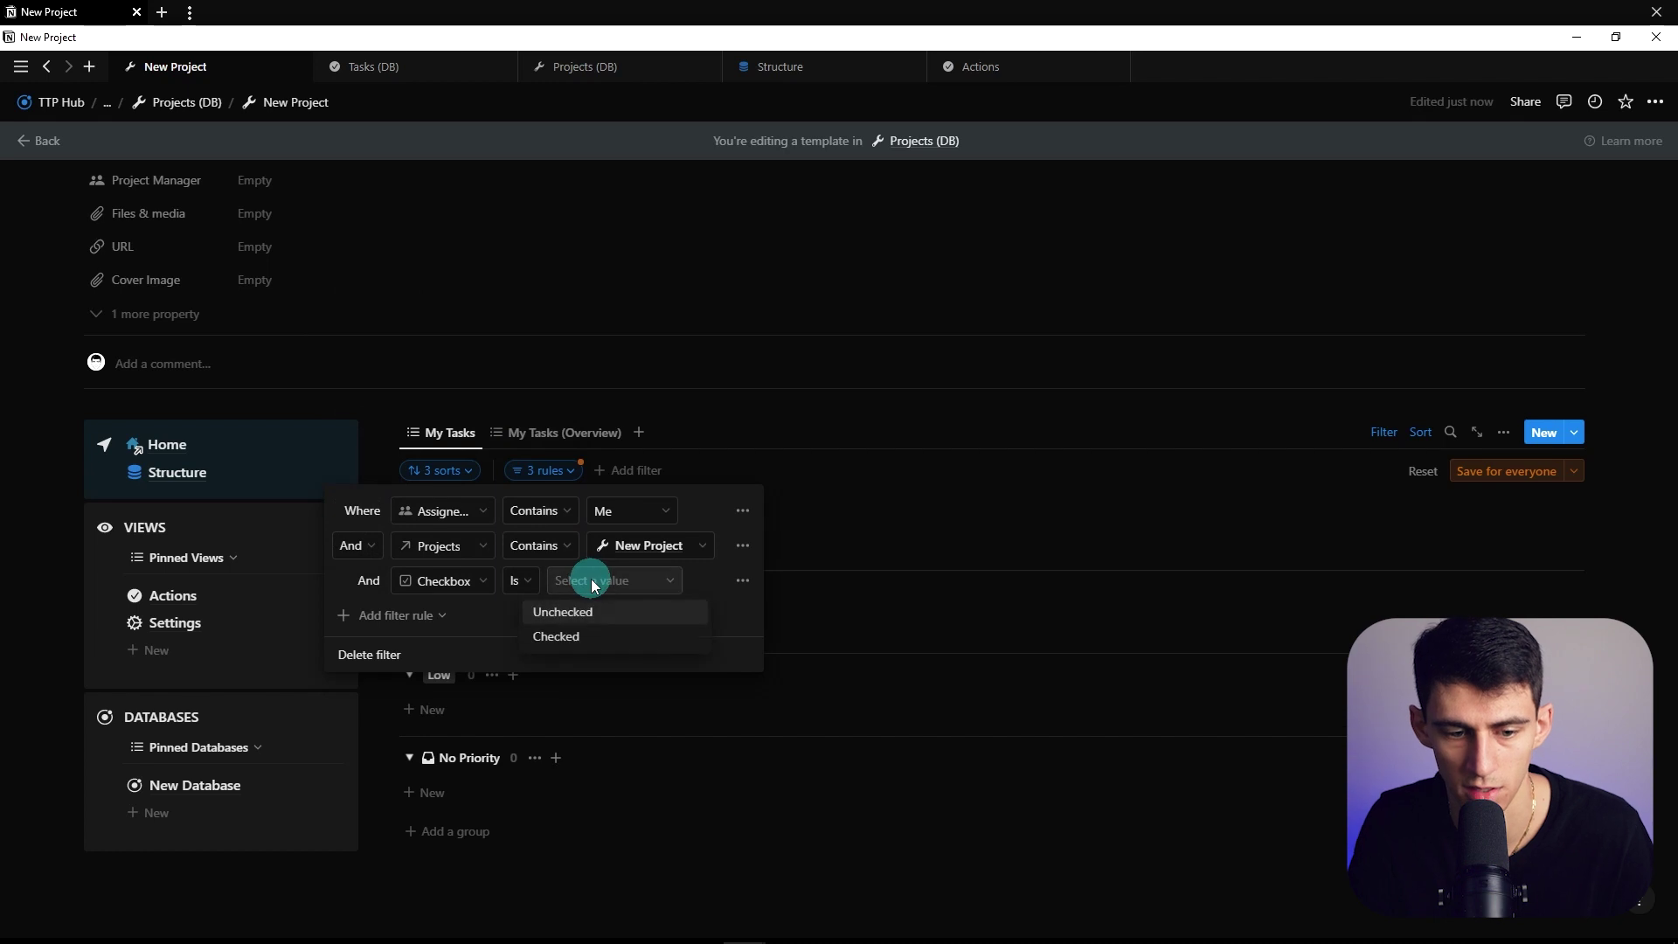
click(597, 631)
Duplicate My Tasks as All Tasks (Remaining) and rename the original My Tasks (Remaining)
click(456, 432)
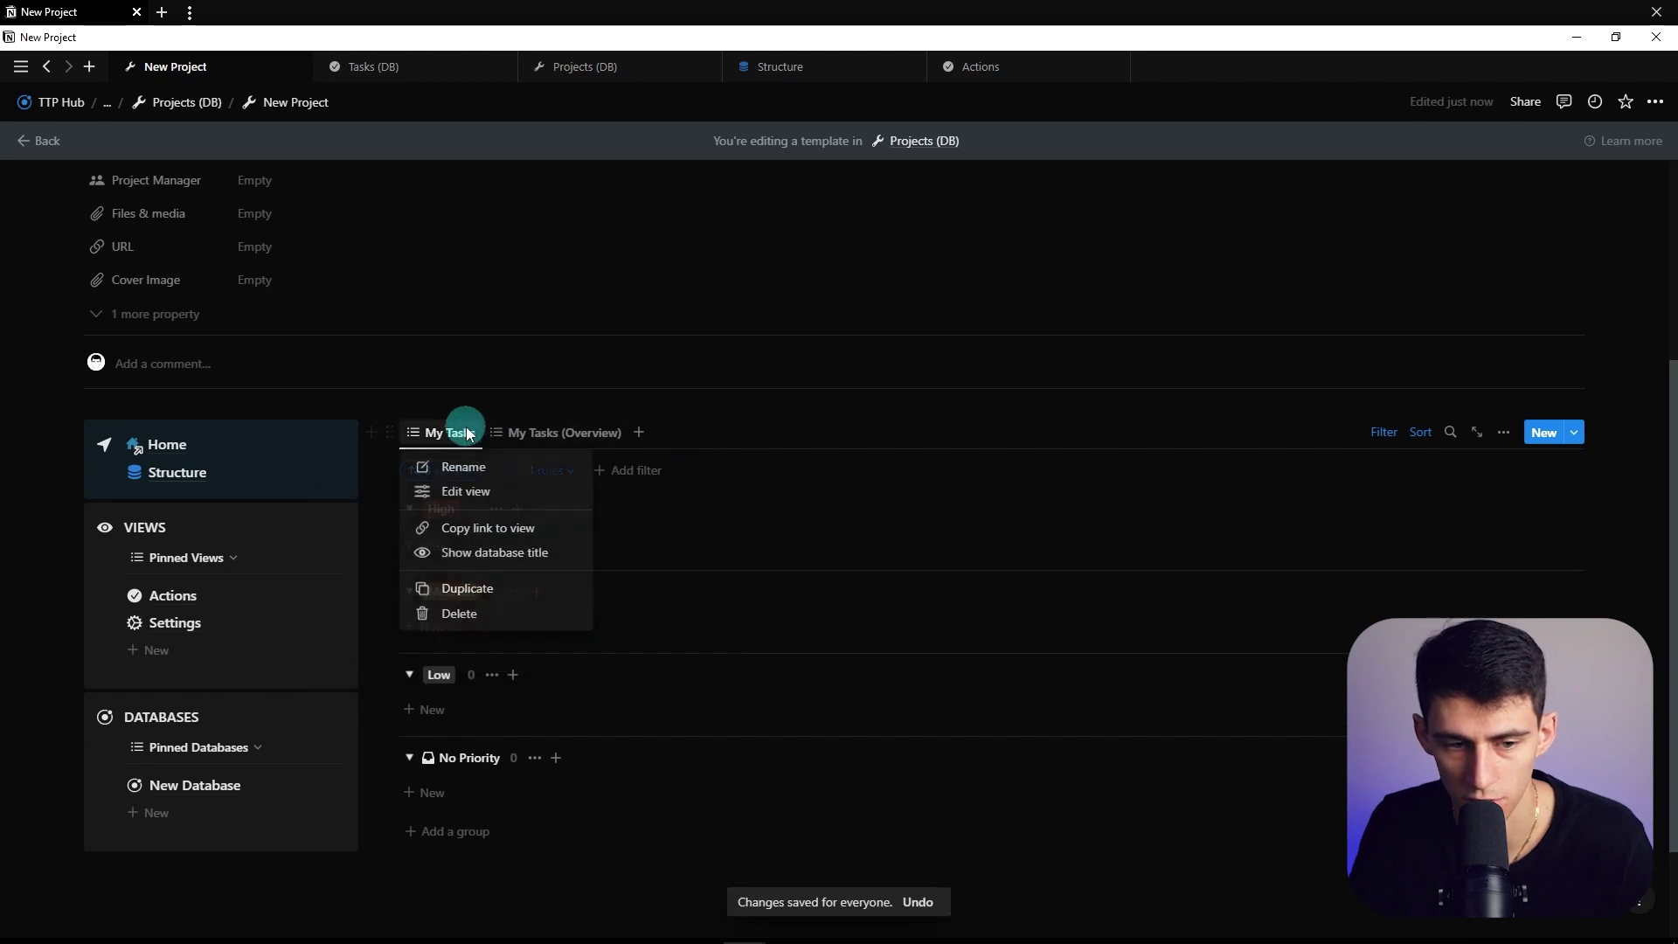
click(475, 584)
click(1420, 516)
text(Tall Tas)
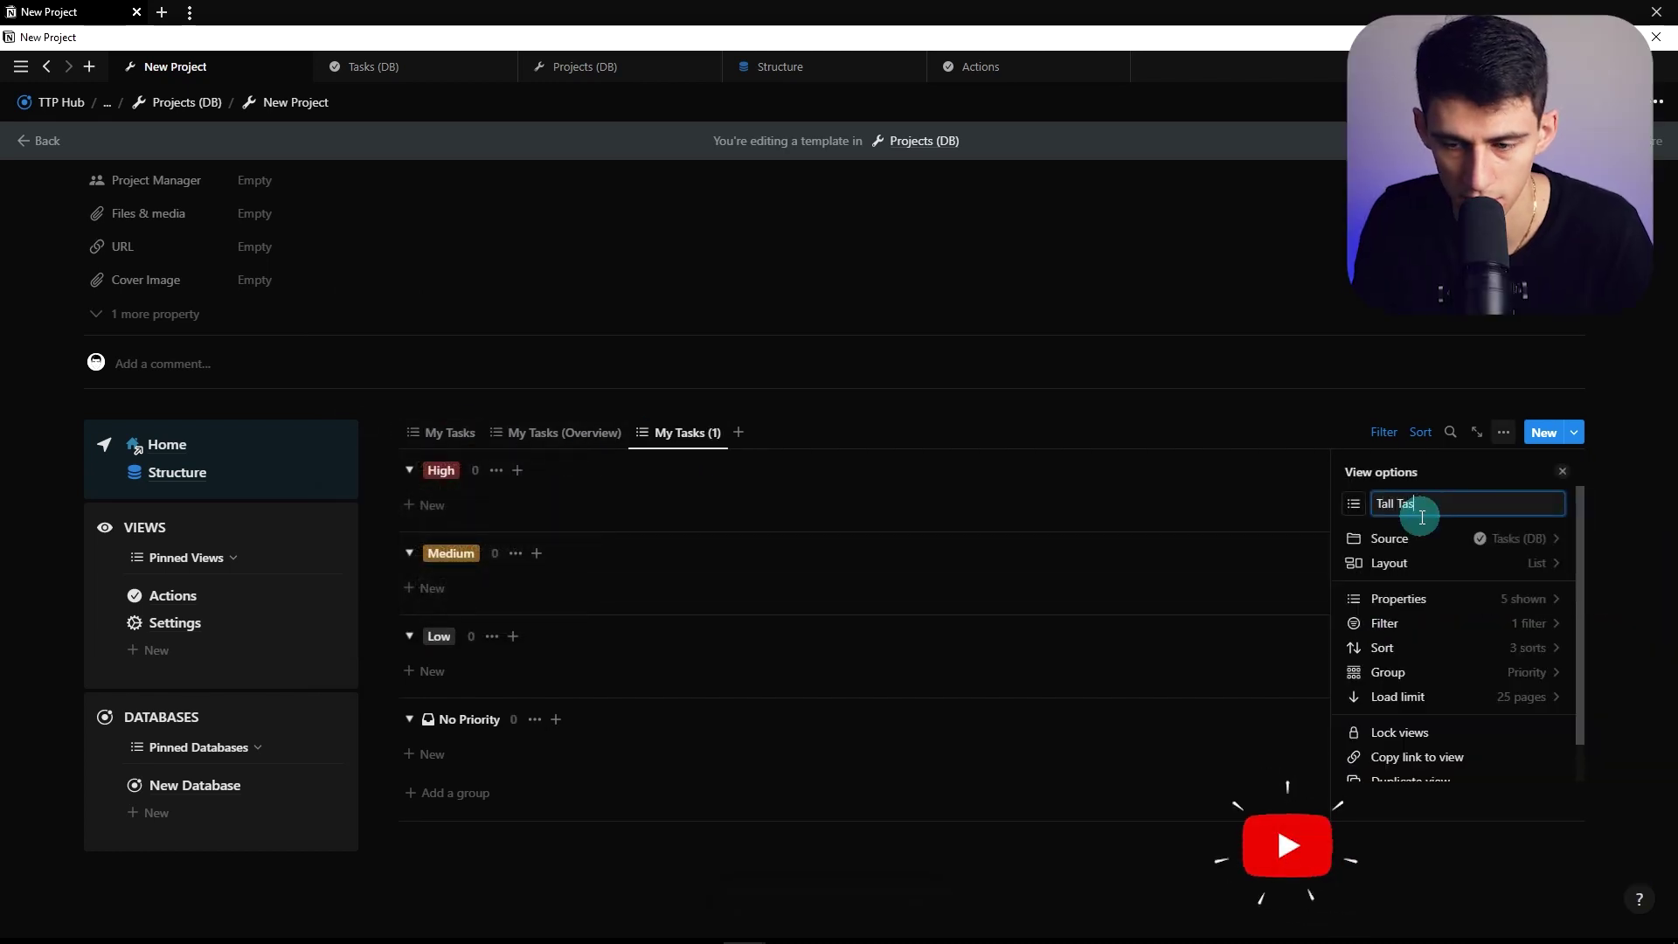
text(ks (Remaining))
click(449, 432)
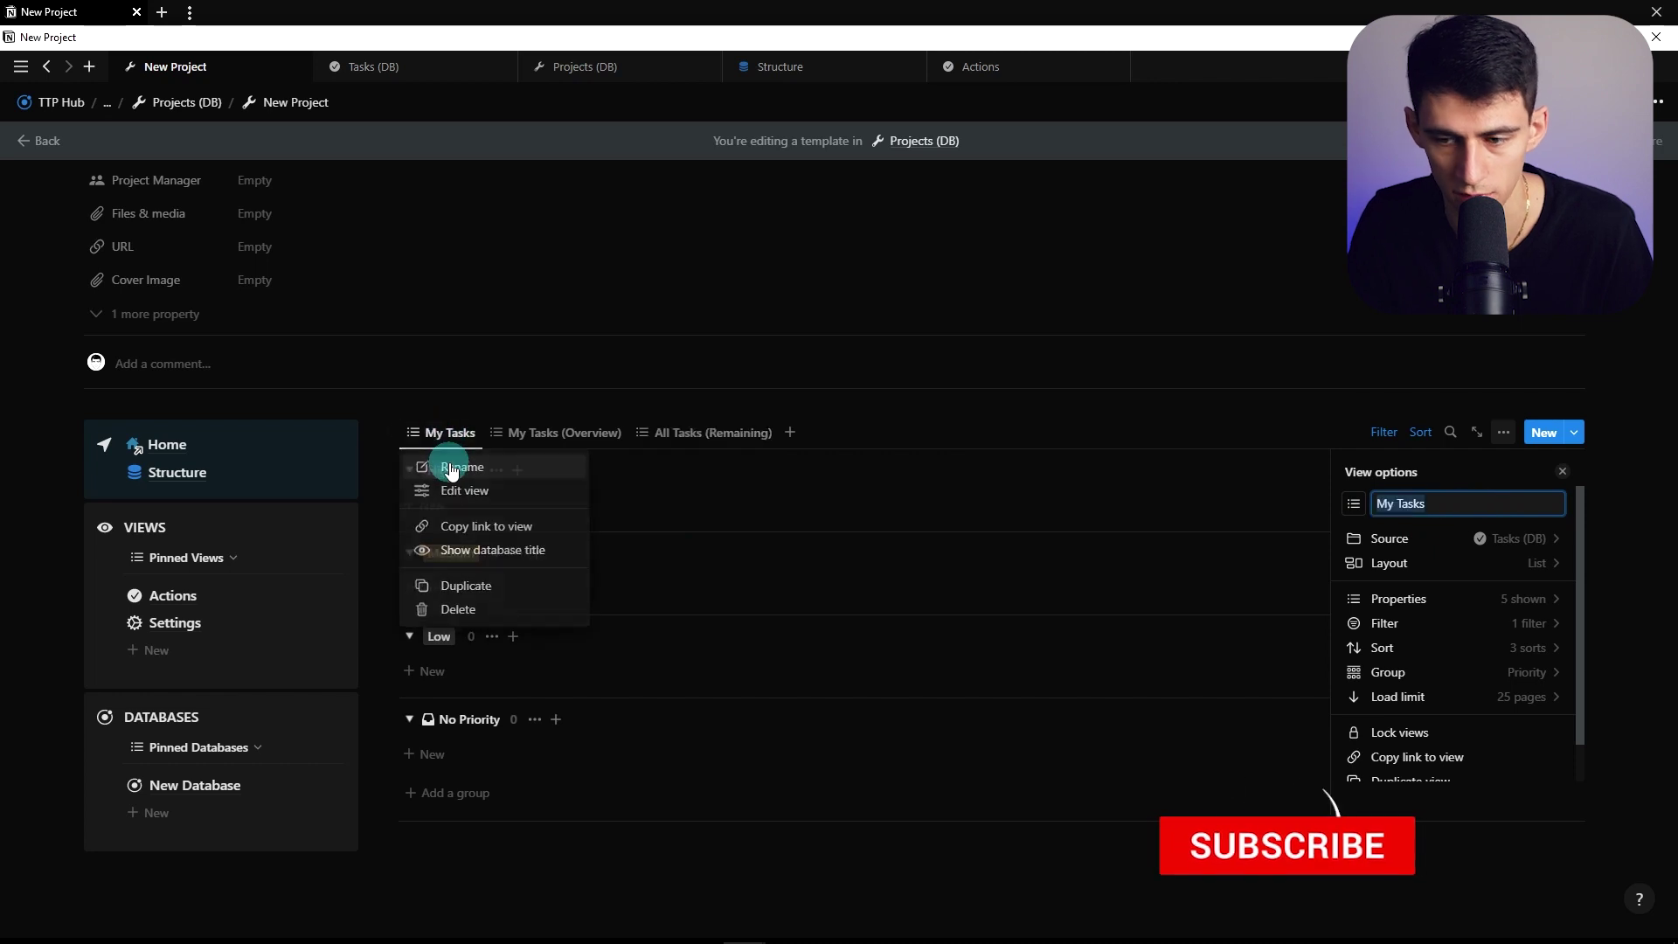
click(449, 472)
text((Remaining))
Duplicate My Tasks (Overview) to make All Tasks (Overview)
click(634, 433)
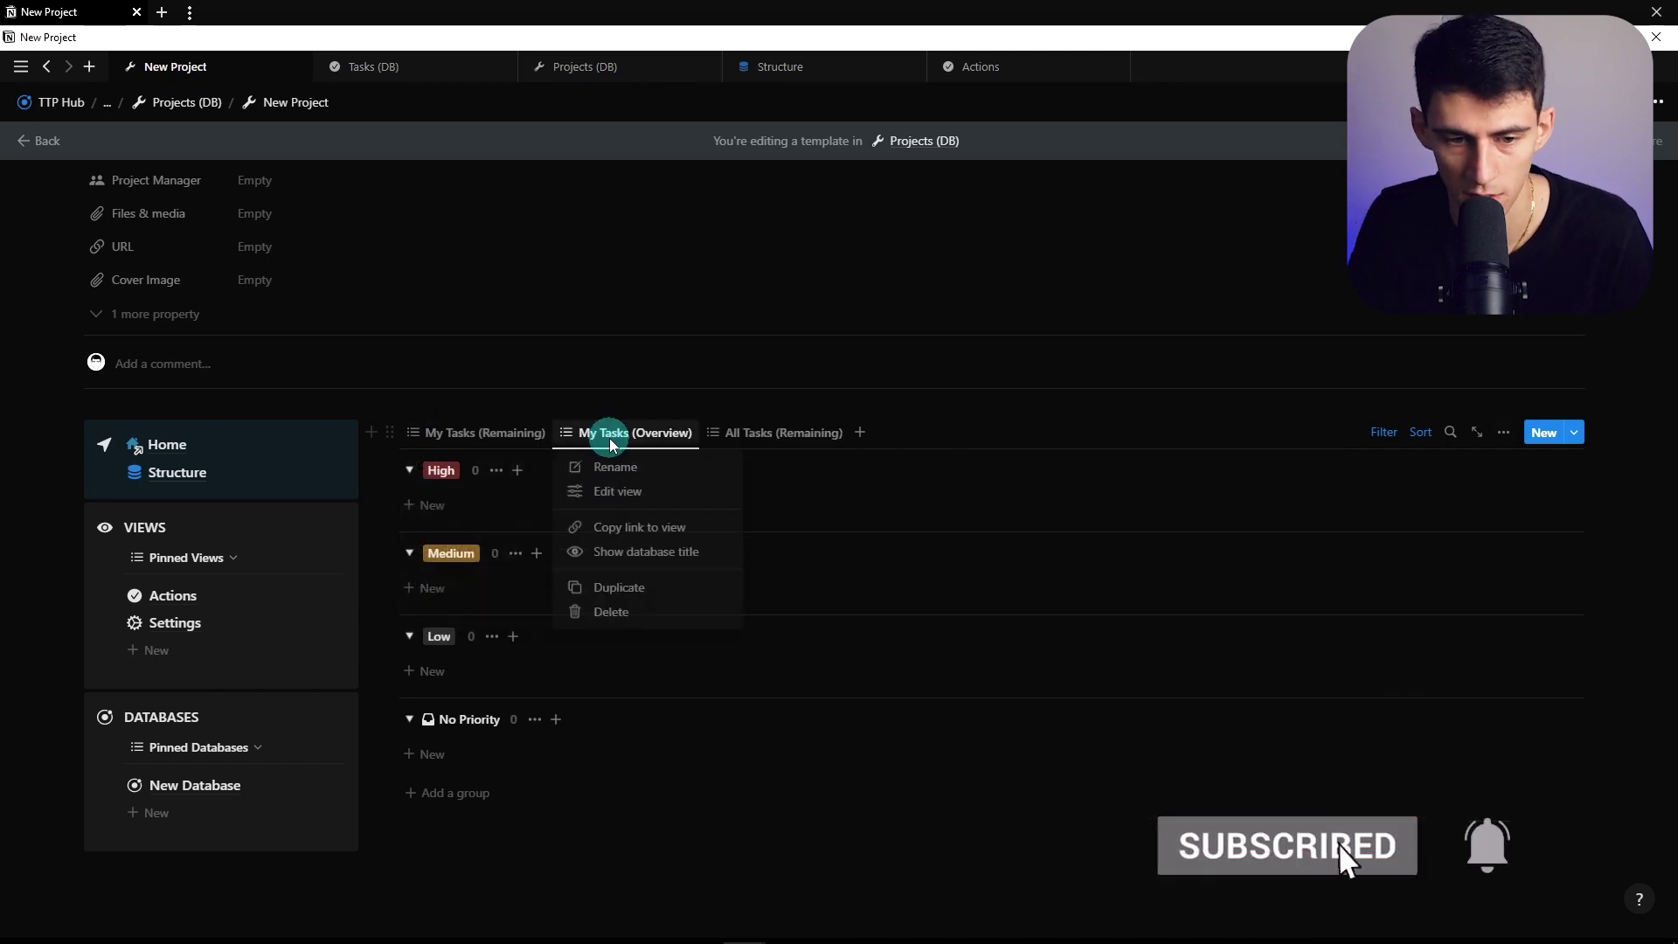
click(624, 572)
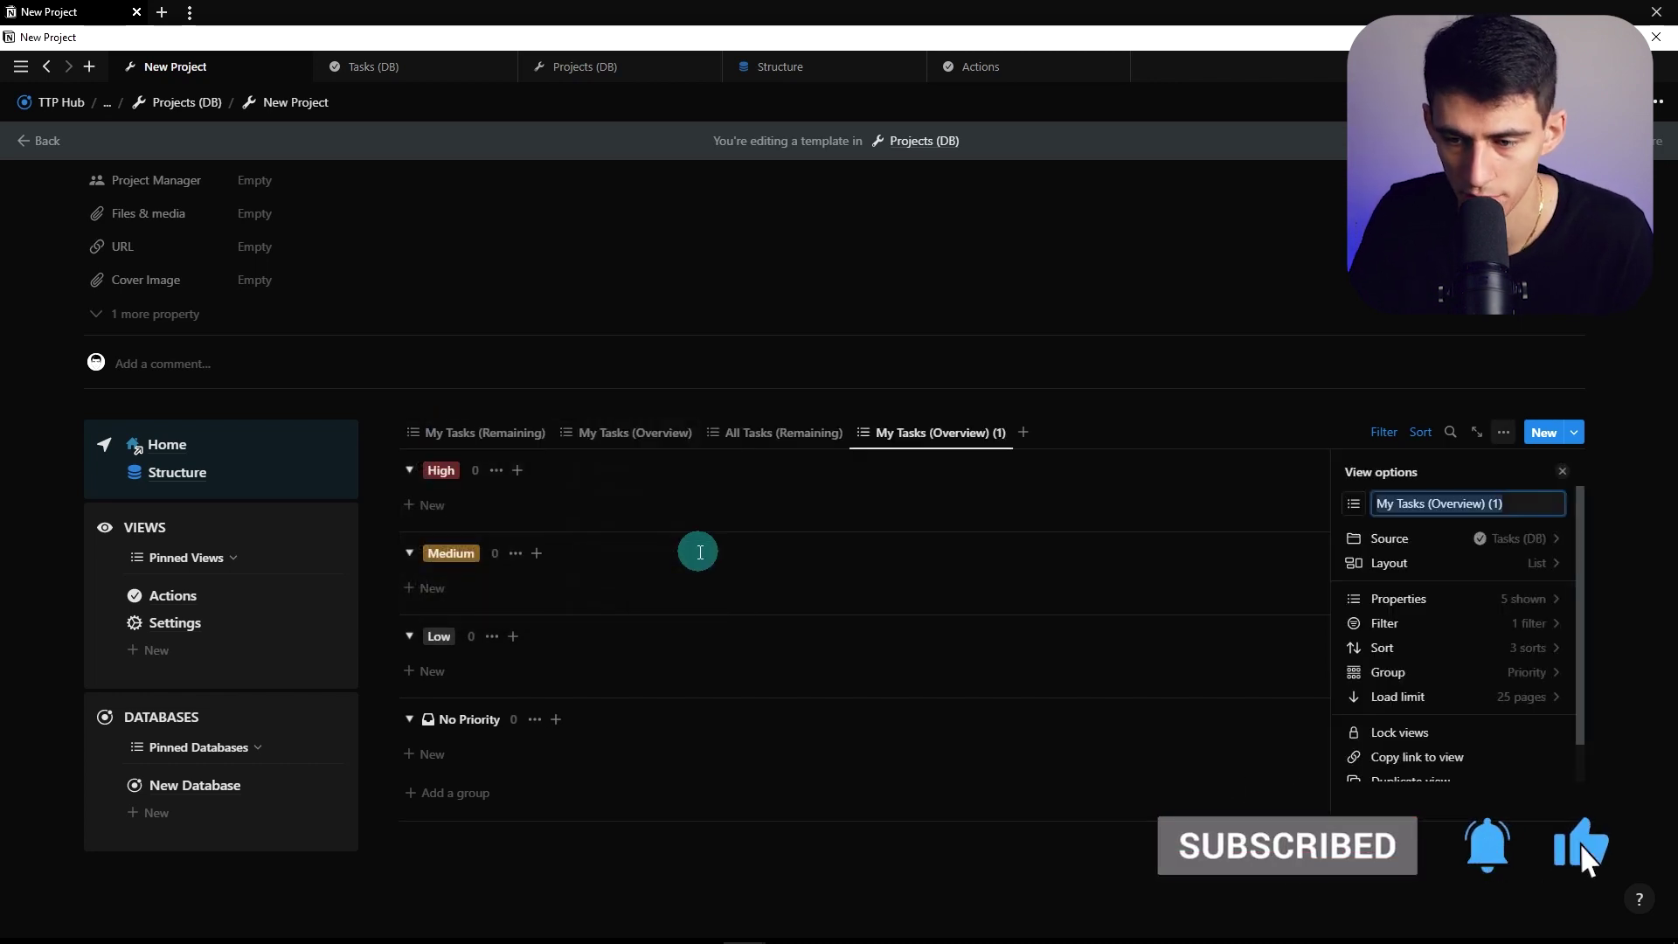
key(BackSpace)
key(BackSpace)
key(BackSpace)
key(BackSpace)
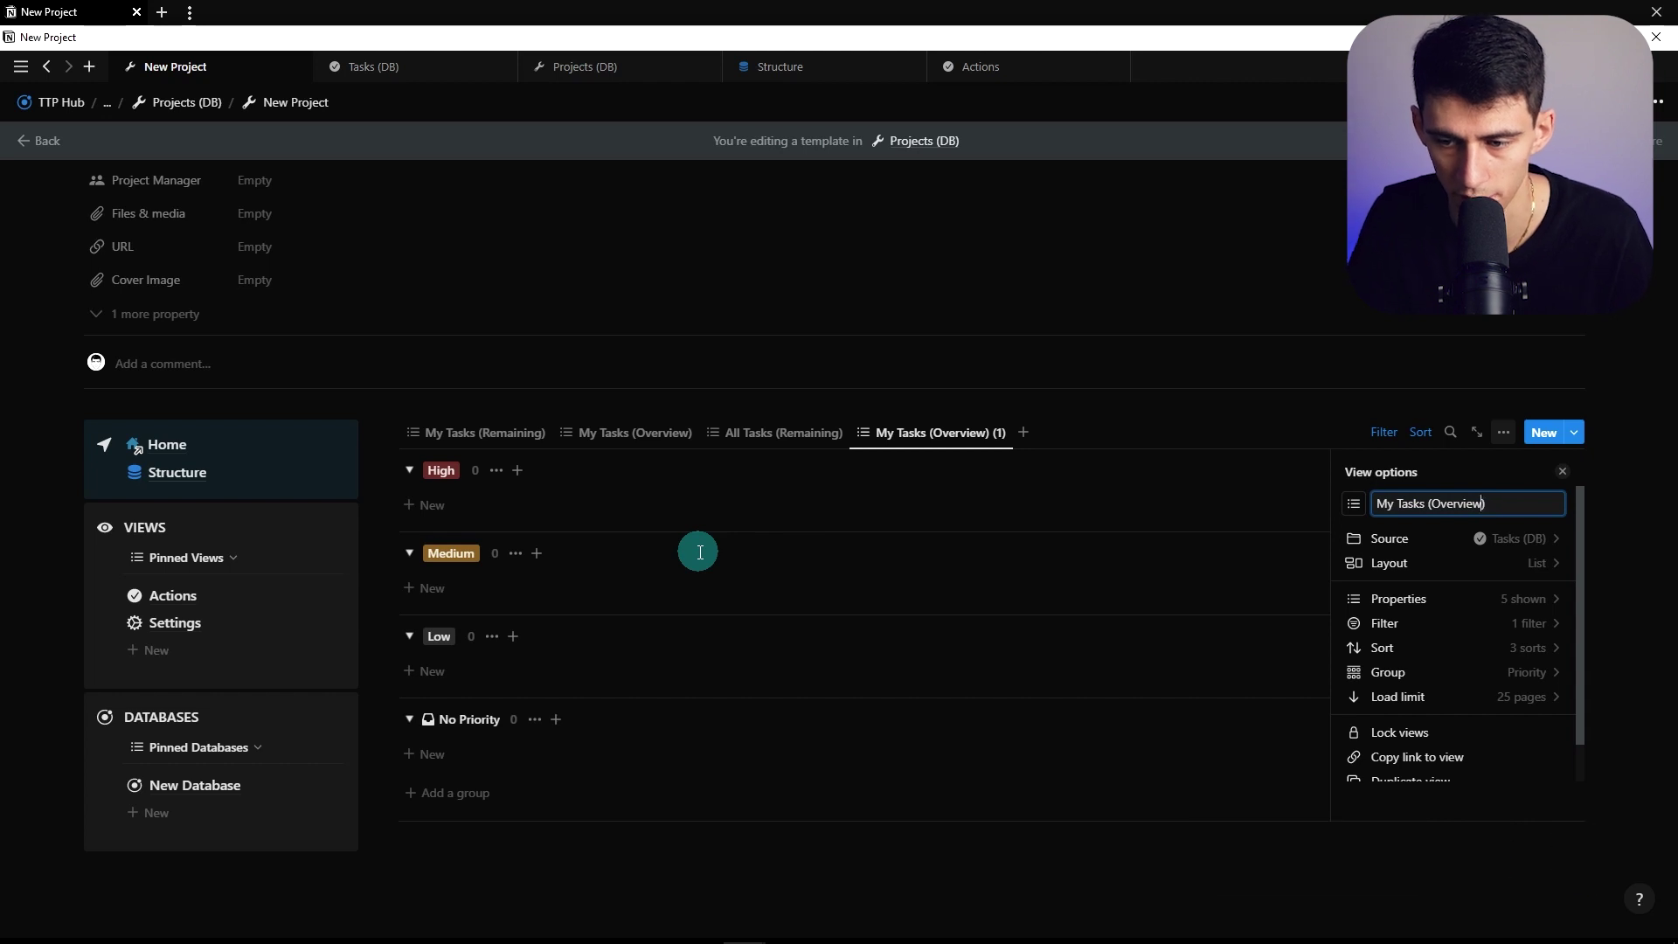
click(1359, 623)
Delete the assignee rule from the All Tasks (Overview) and All Tasks (Remaining) filters
click(1405, 506)
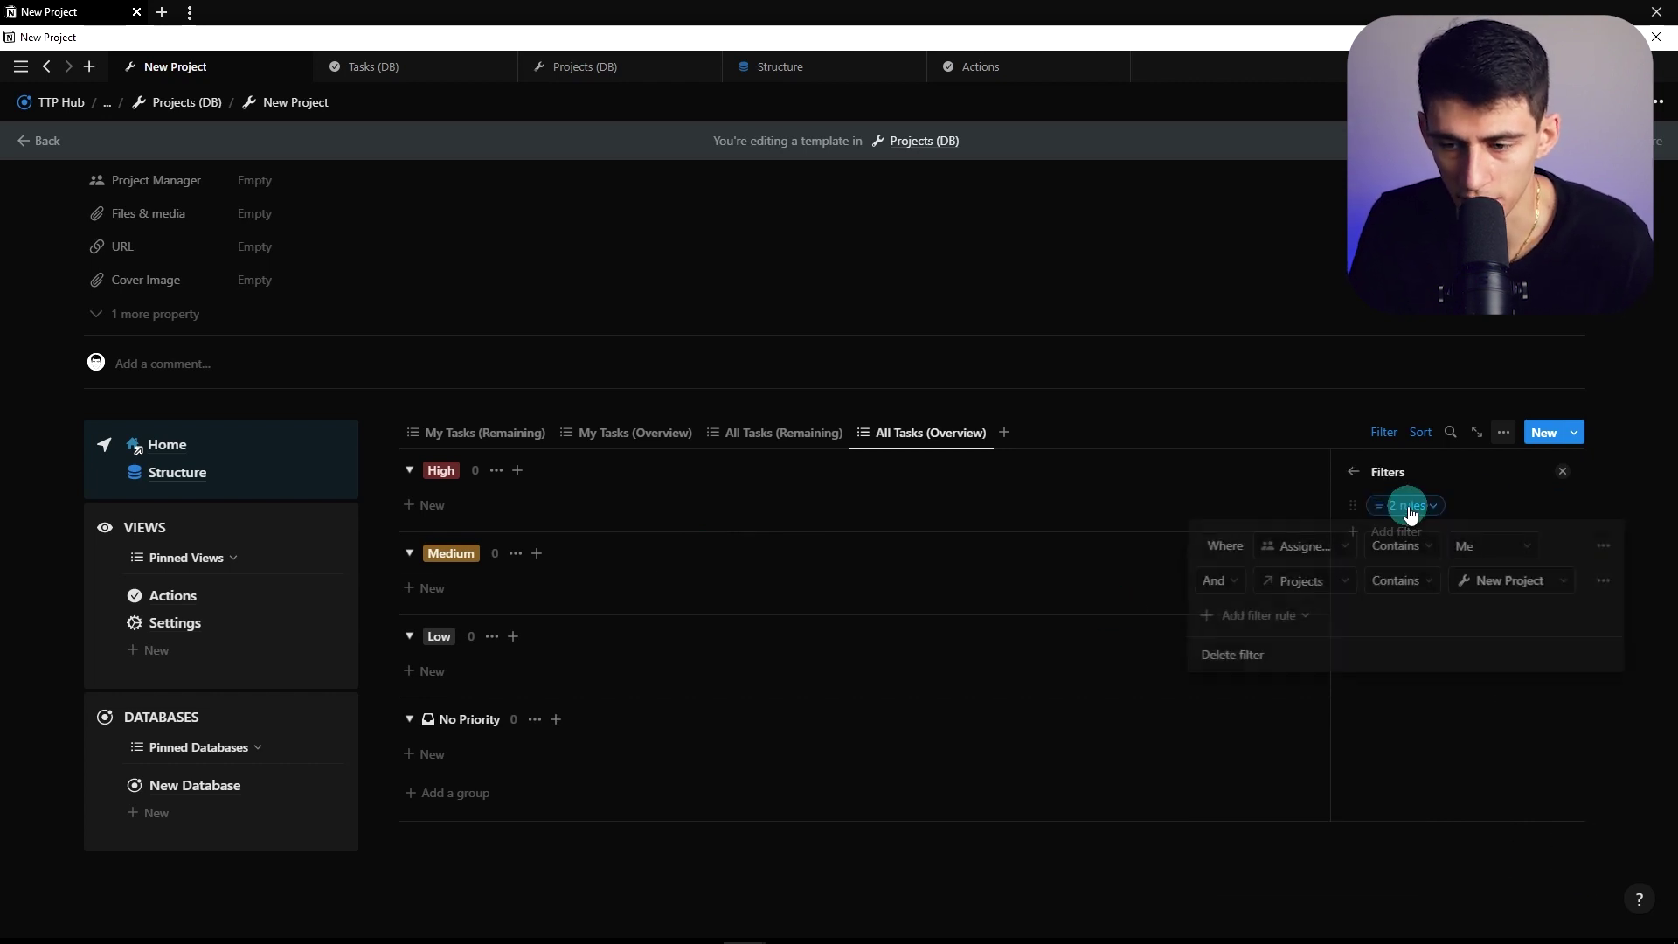
click(1585, 576)
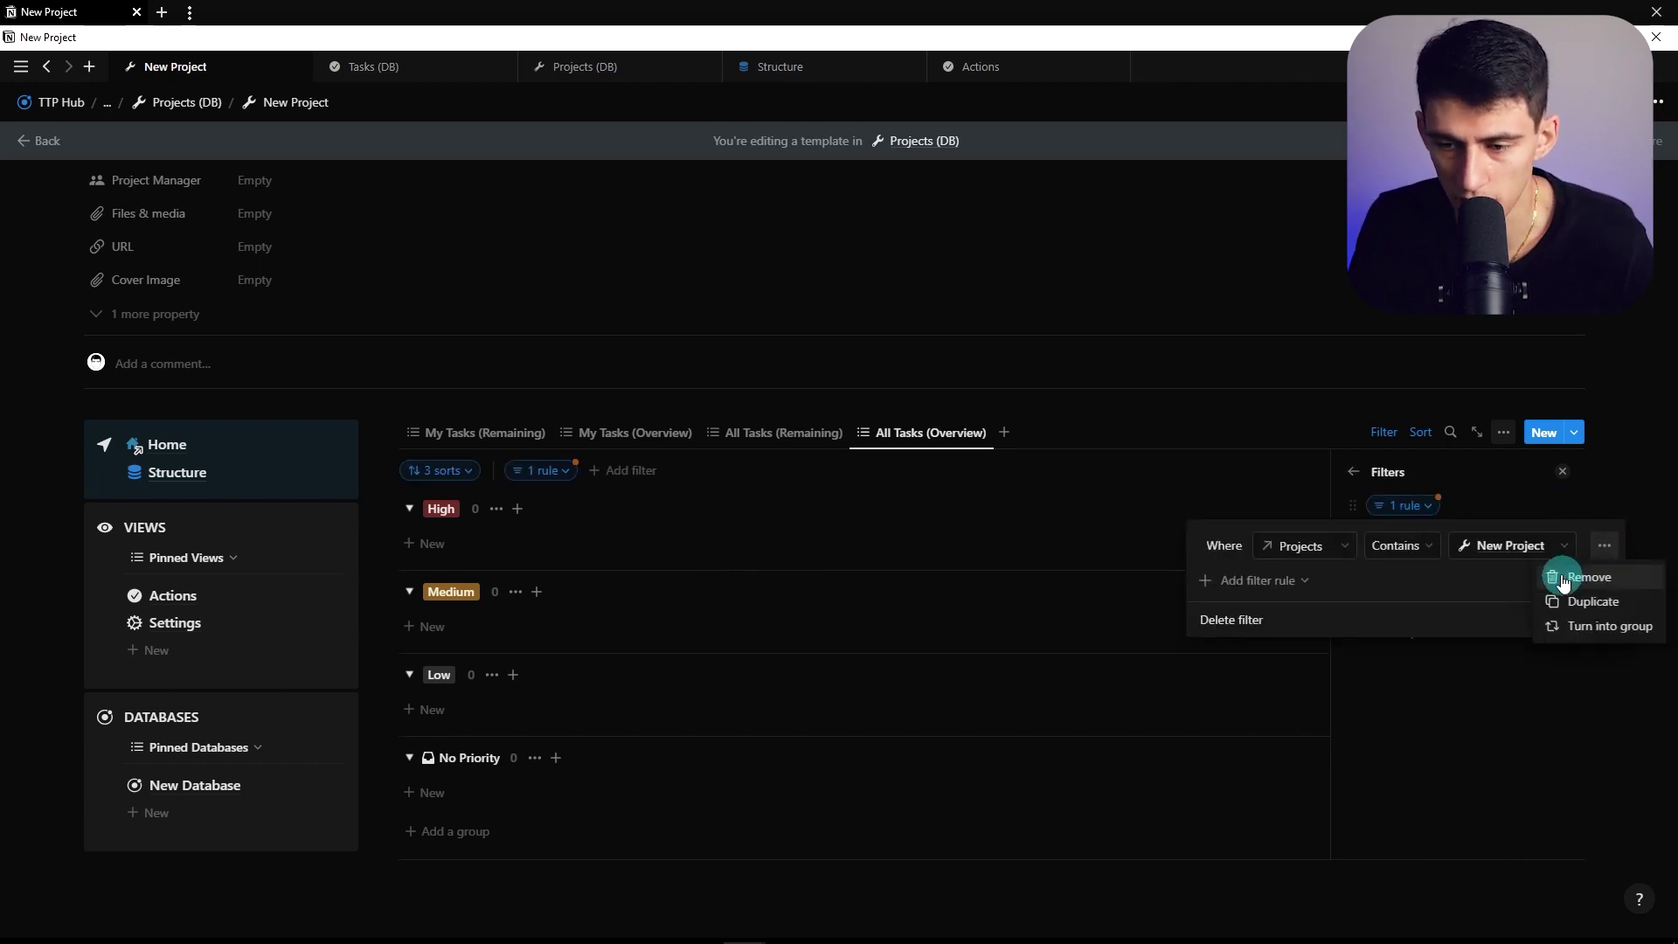
click(1482, 479)
click(1369, 434)
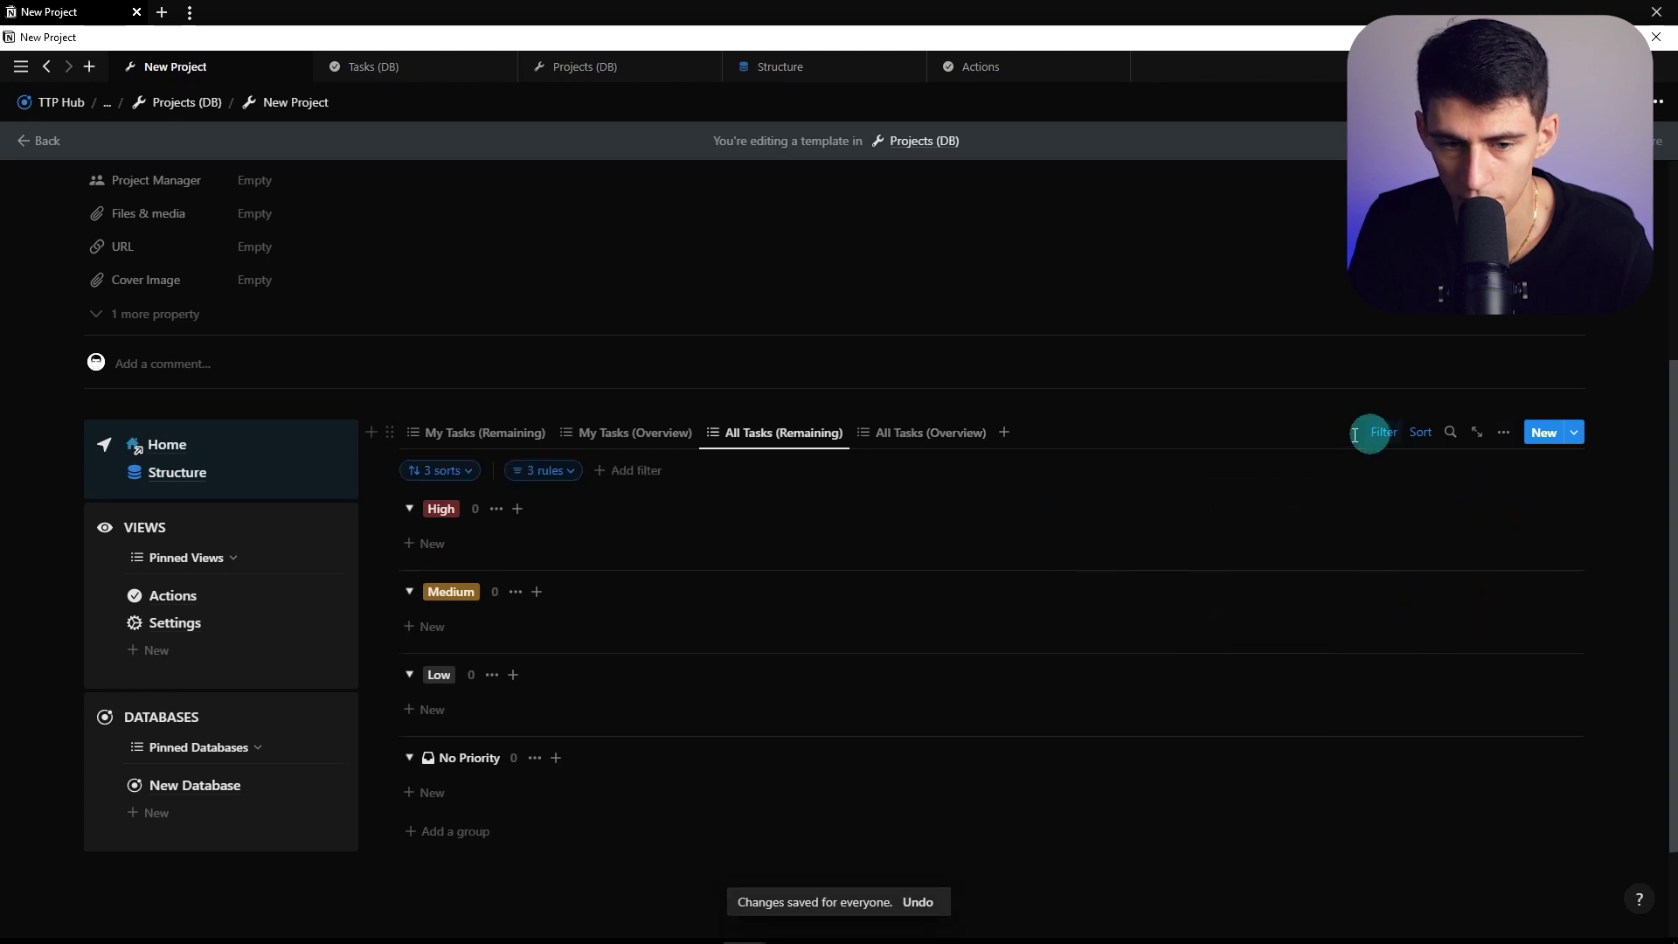
click(572, 472)
click(750, 512)
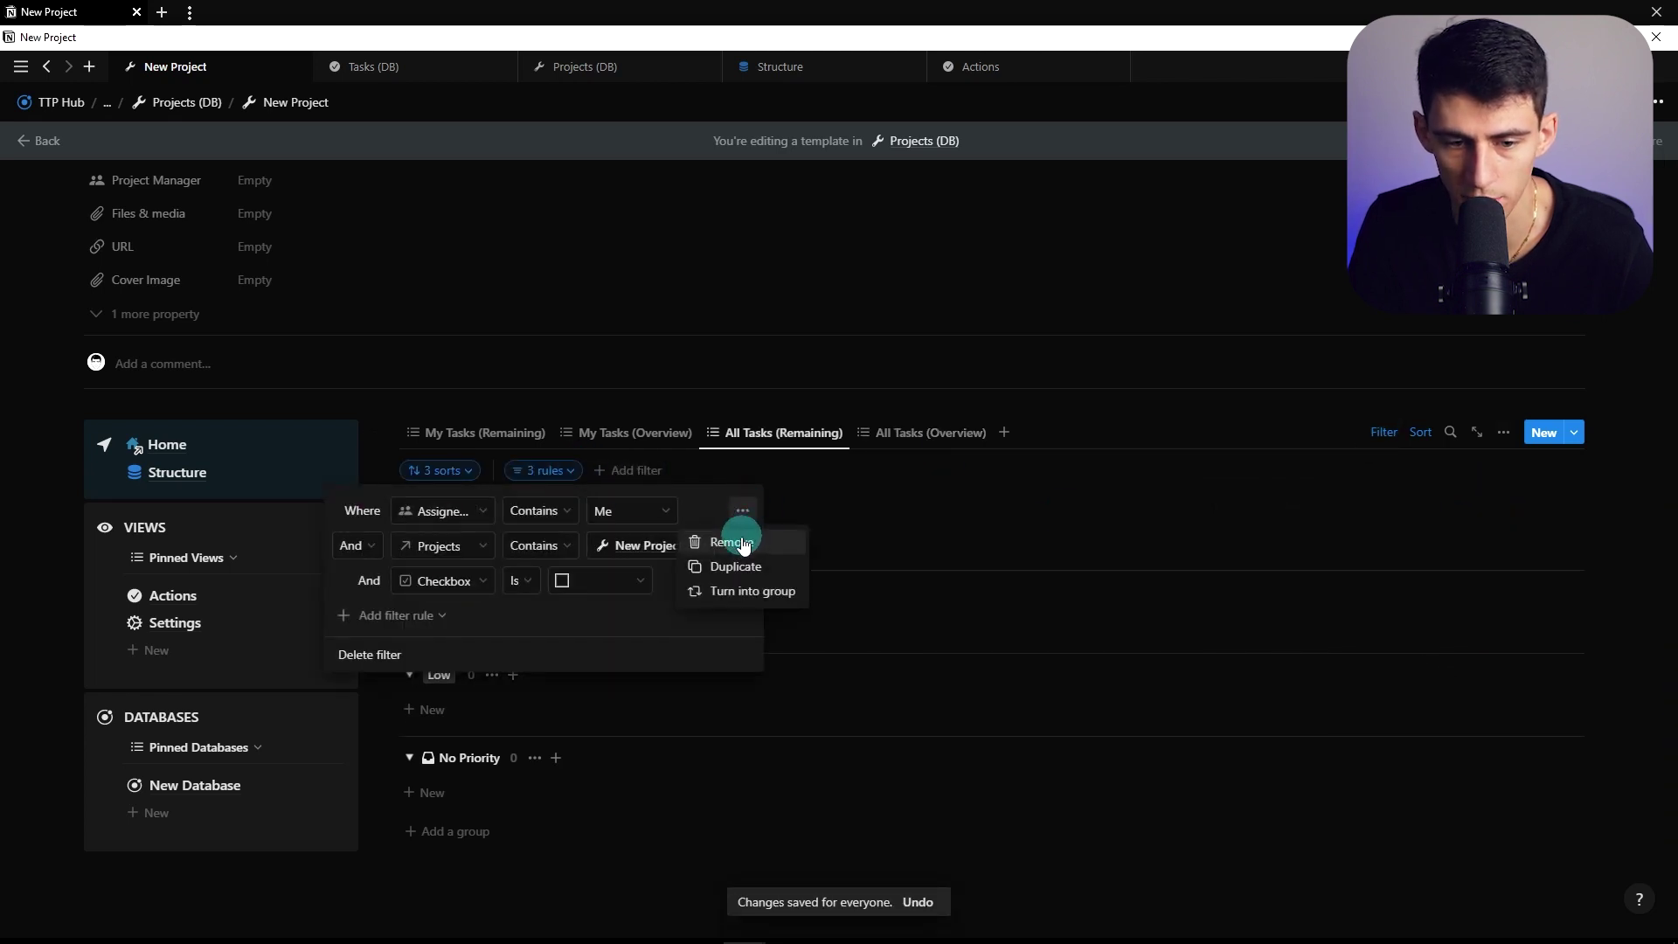
click(725, 540)
Hide a property in the All Tasks (Remaining) task list
click(1503, 431)
click(1450, 595)
click(1536, 640)
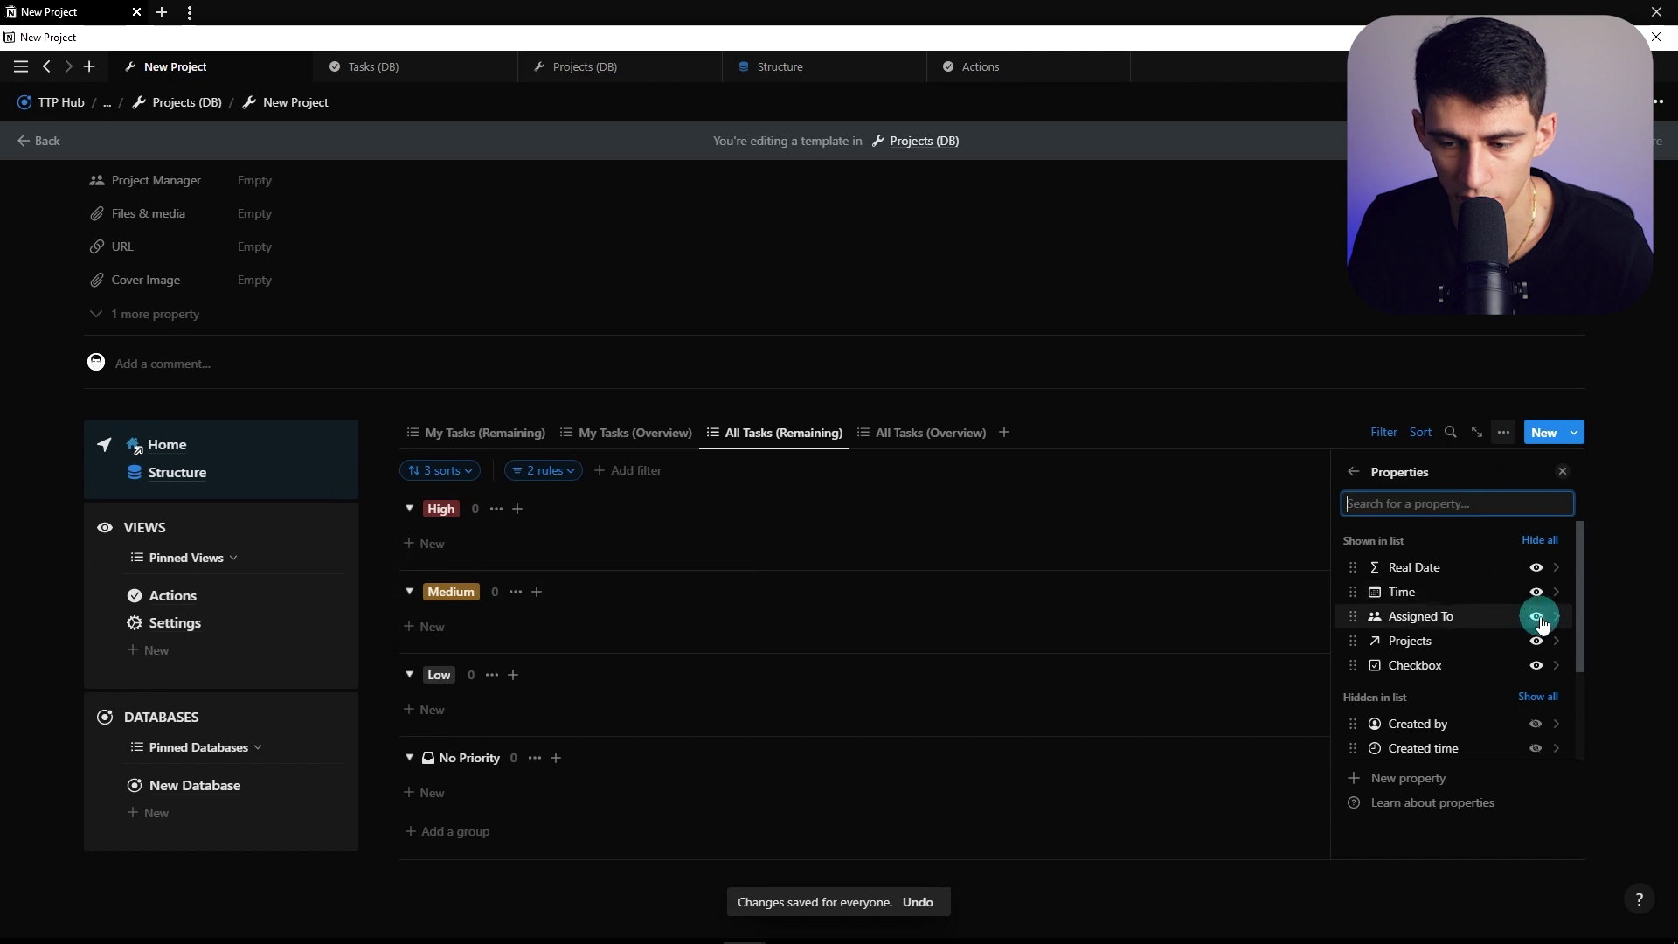
click(480, 432)
Check the All Tasks (Overview) filters, then return to My Tasks (Remaining)
click(893, 444)
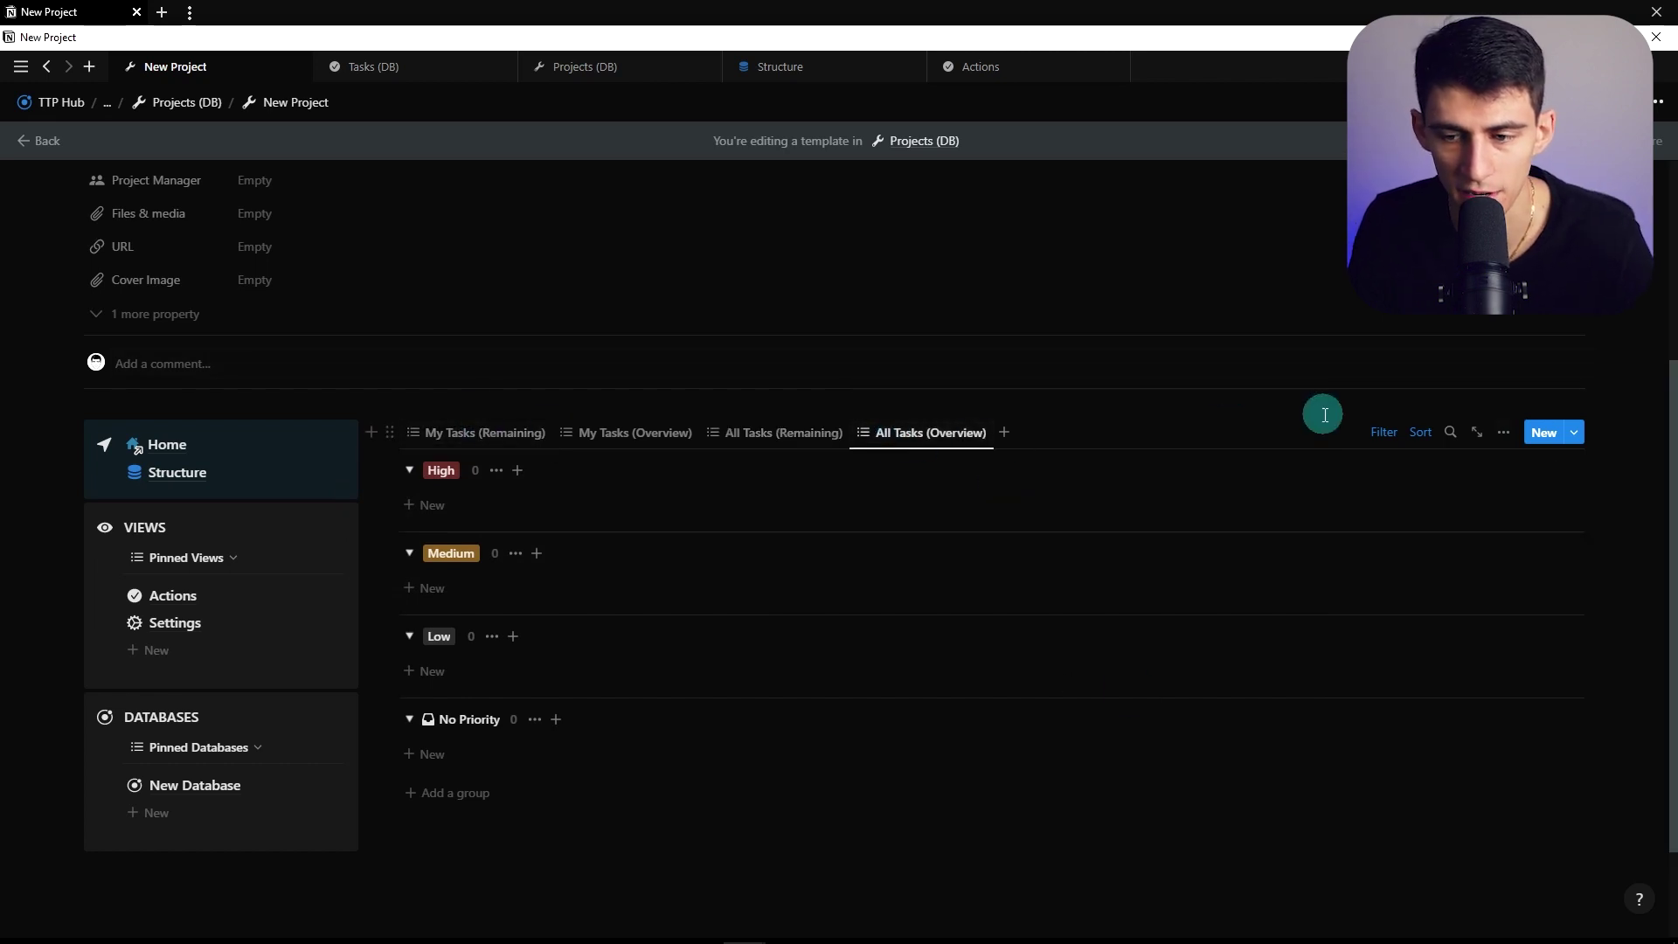
click(1393, 437)
click(486, 432)
click(483, 434)
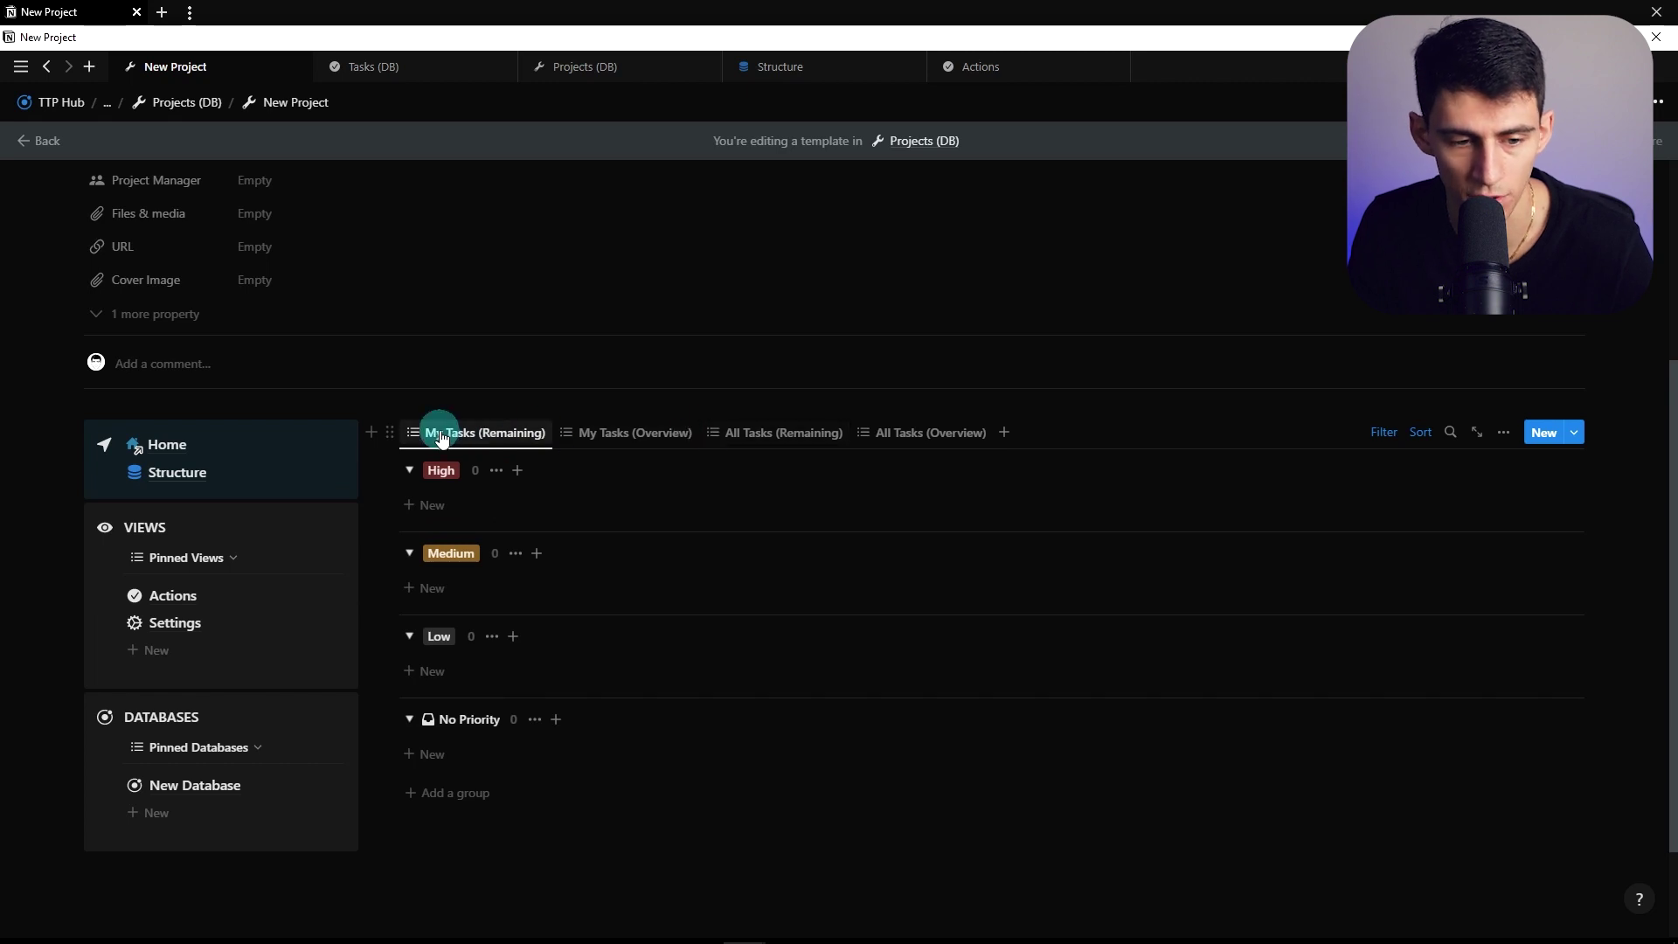
click(353, 556)
Open the Projects (Desktop) template for editing as a full page
click(464, 646)
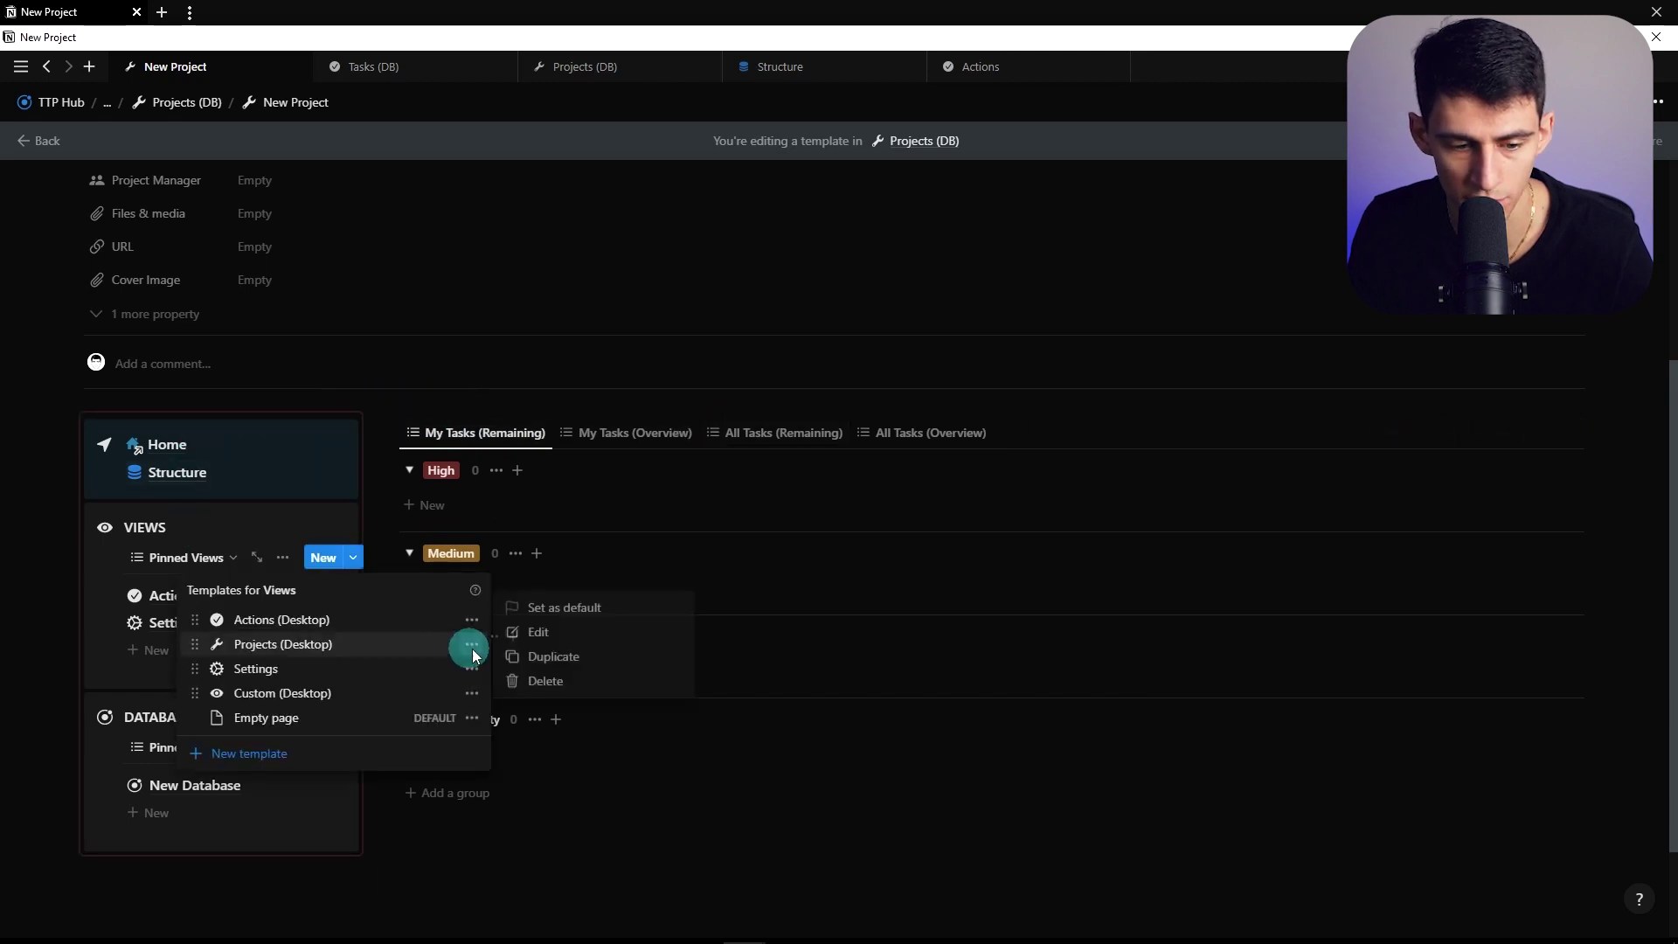
click(536, 633)
click(431, 180)
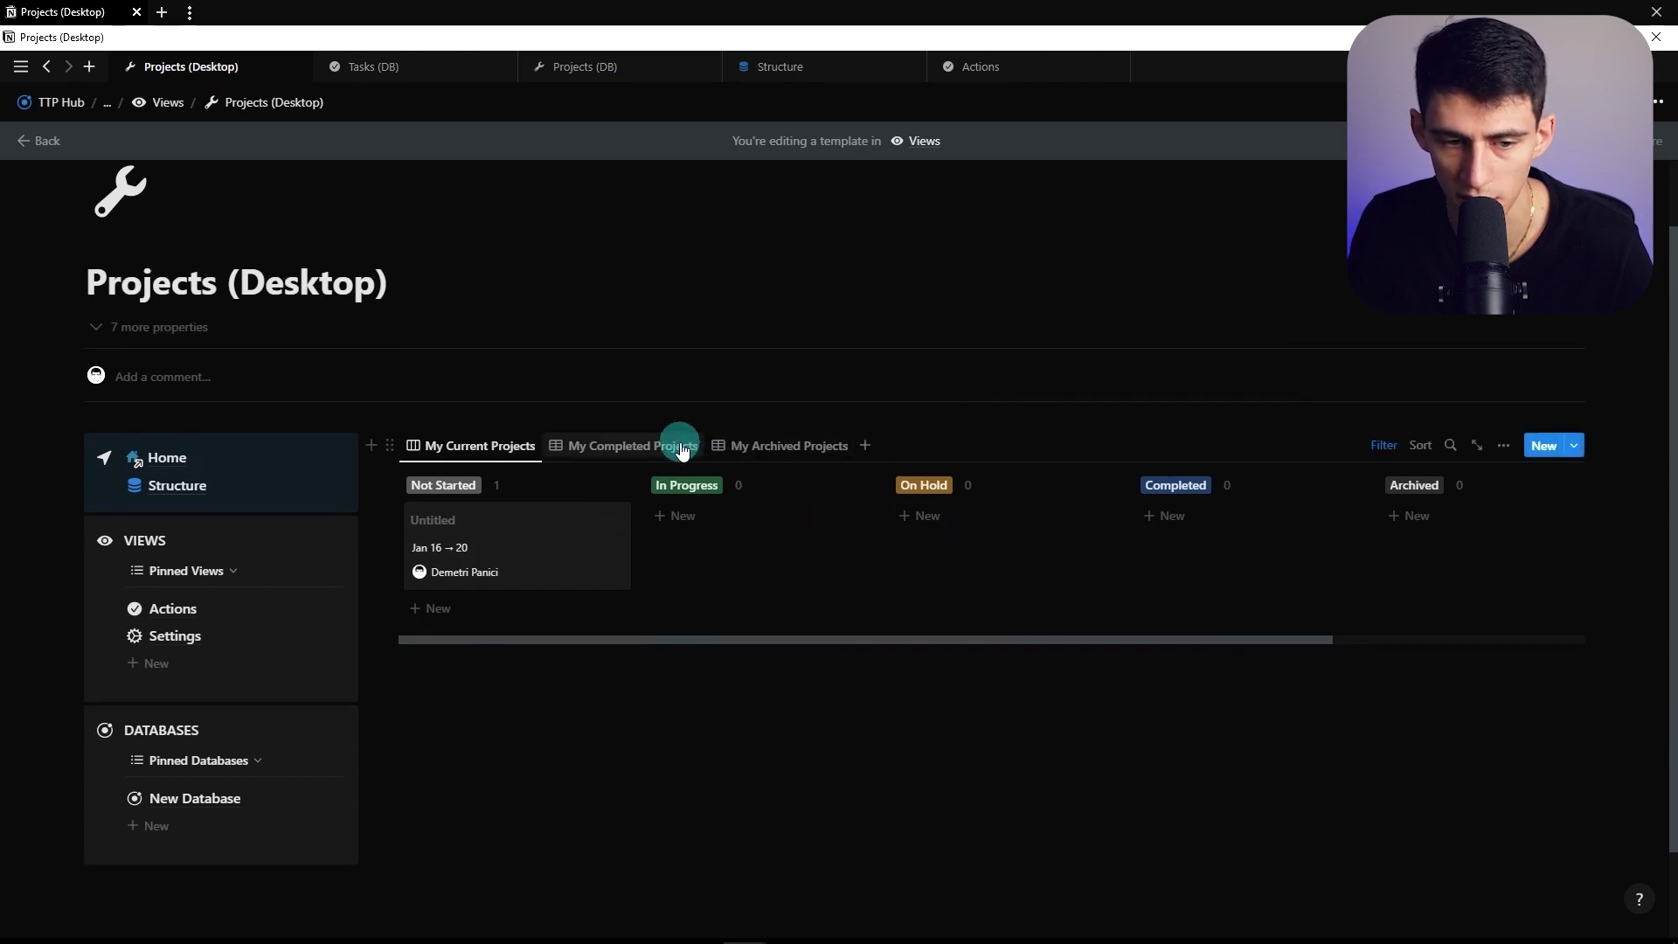
Add an Assigned To contains Me rule to My Current Projects and save it for everyone
click(1377, 449)
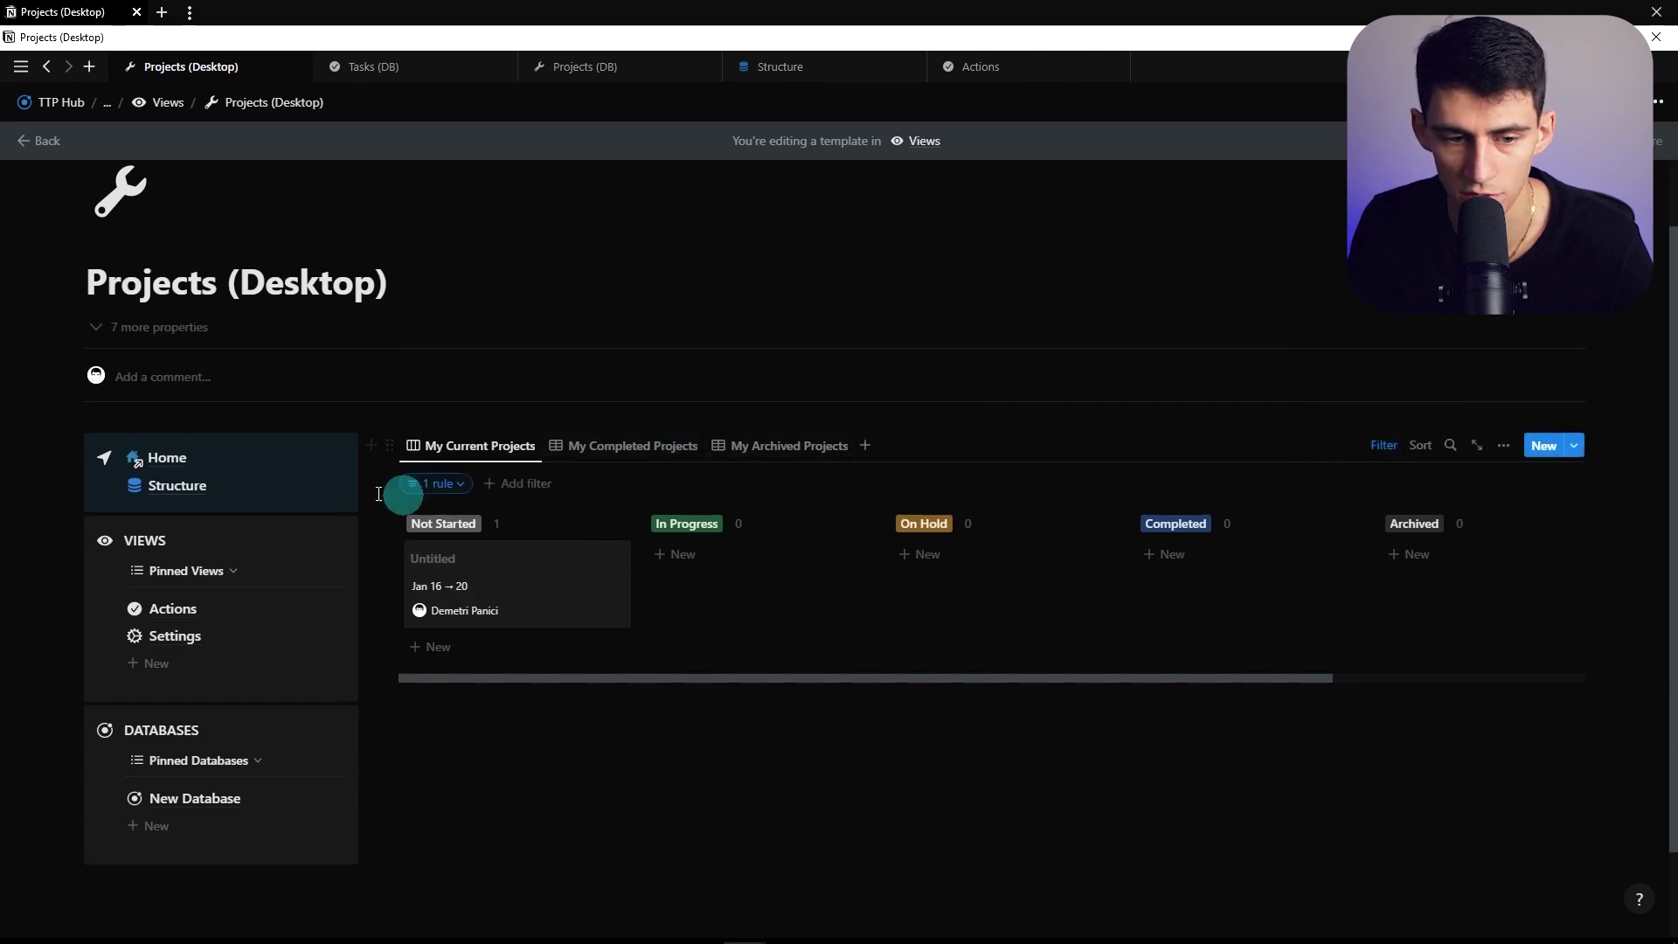
click(441, 483)
click(254, 556)
click(266, 588)
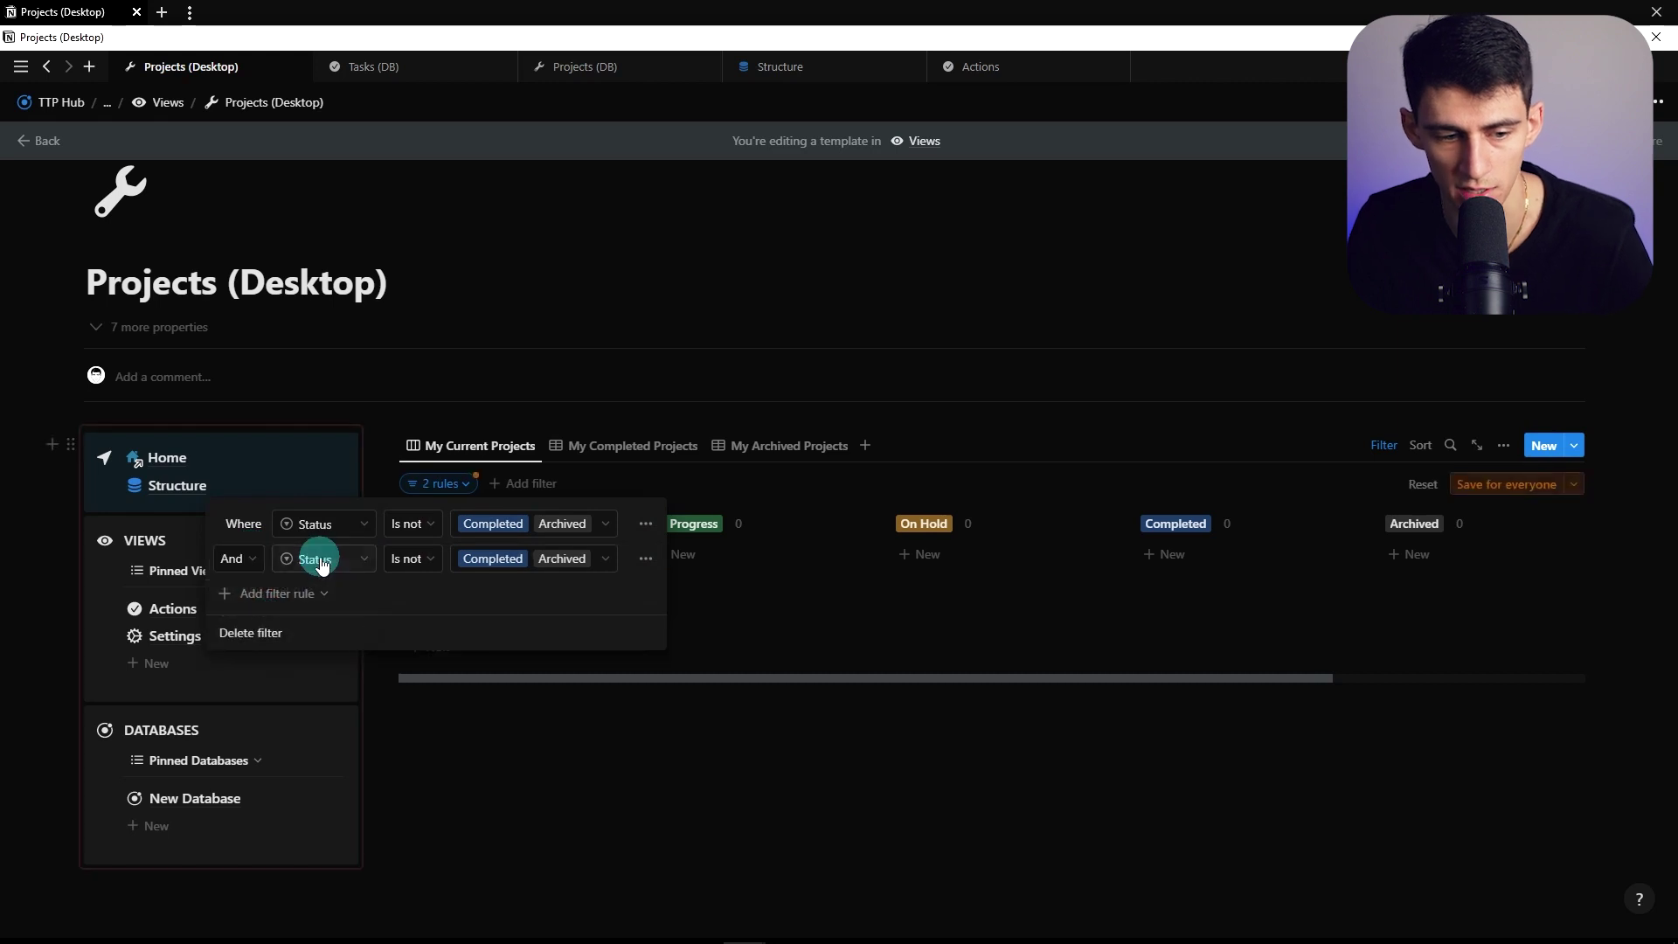
click(313, 557)
click(280, 655)
click(476, 174)
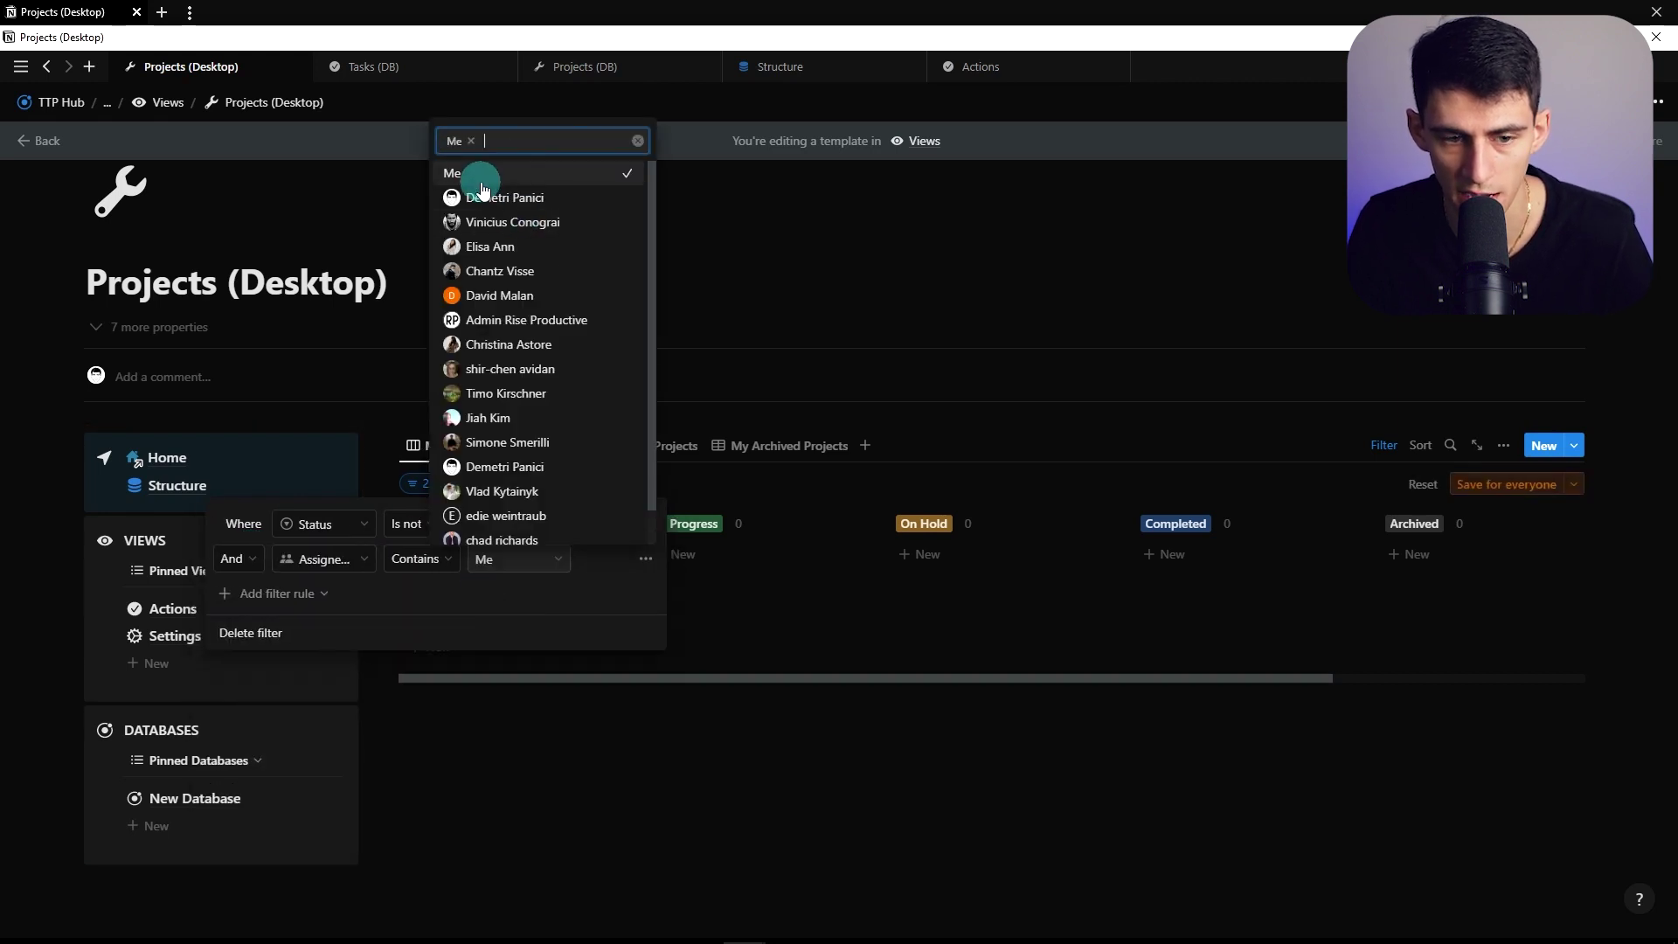
click(1470, 485)
Duplicate My Current Projects as All Current Projects and remove its assignee rule
click(428, 445)
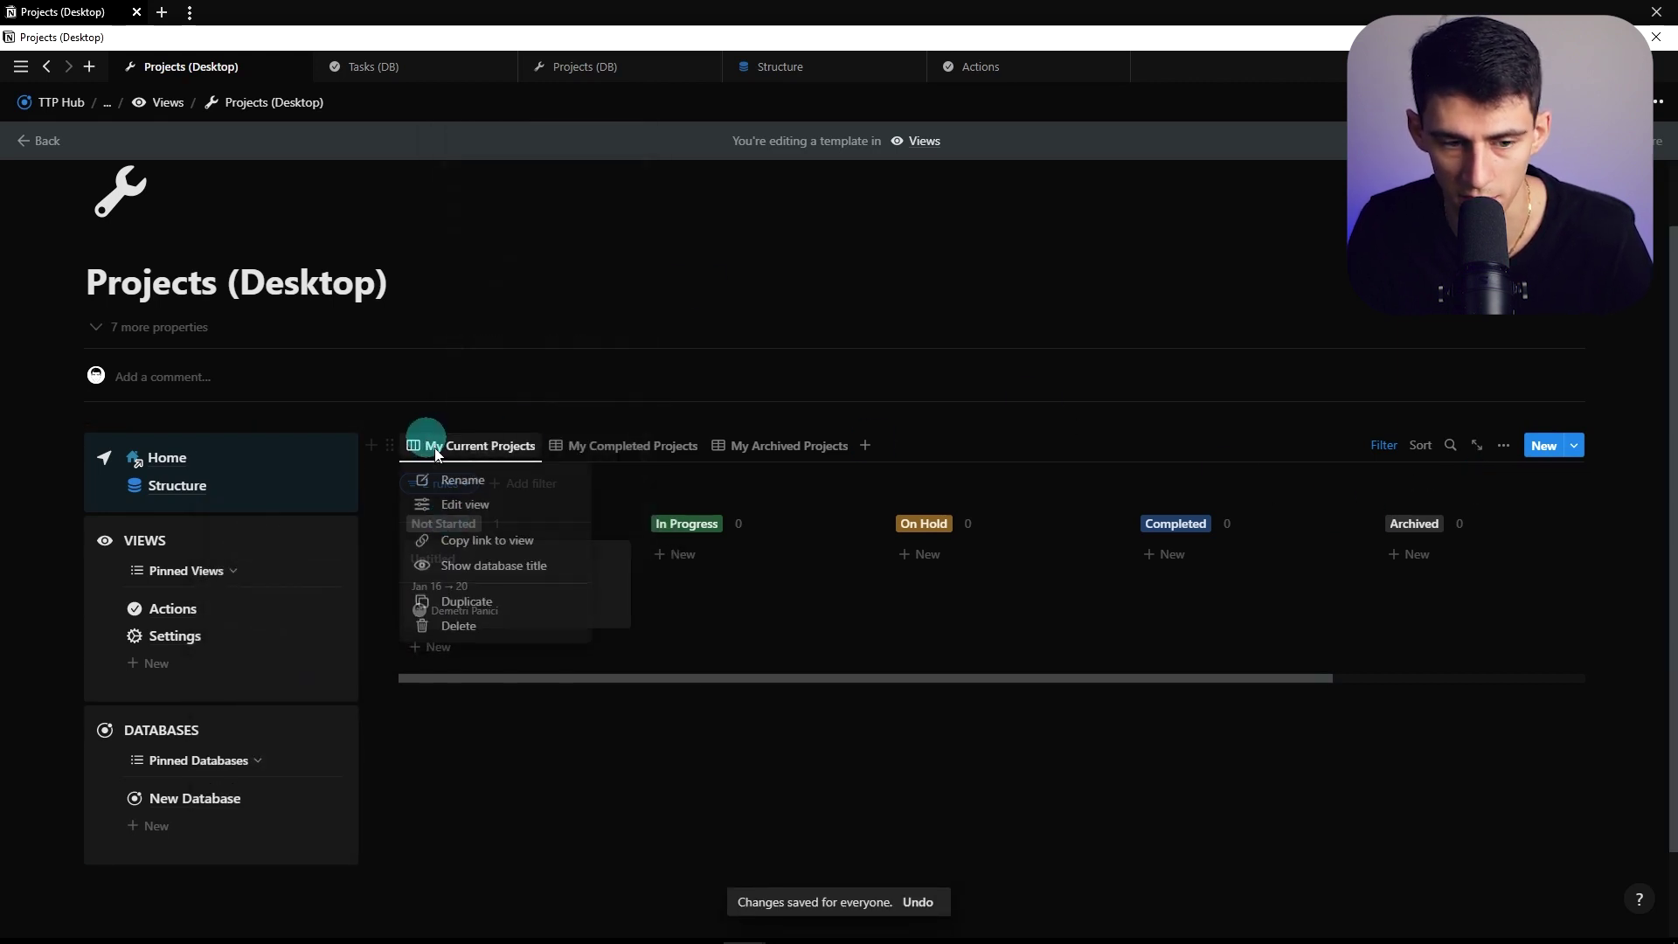
click(448, 597)
text(All)
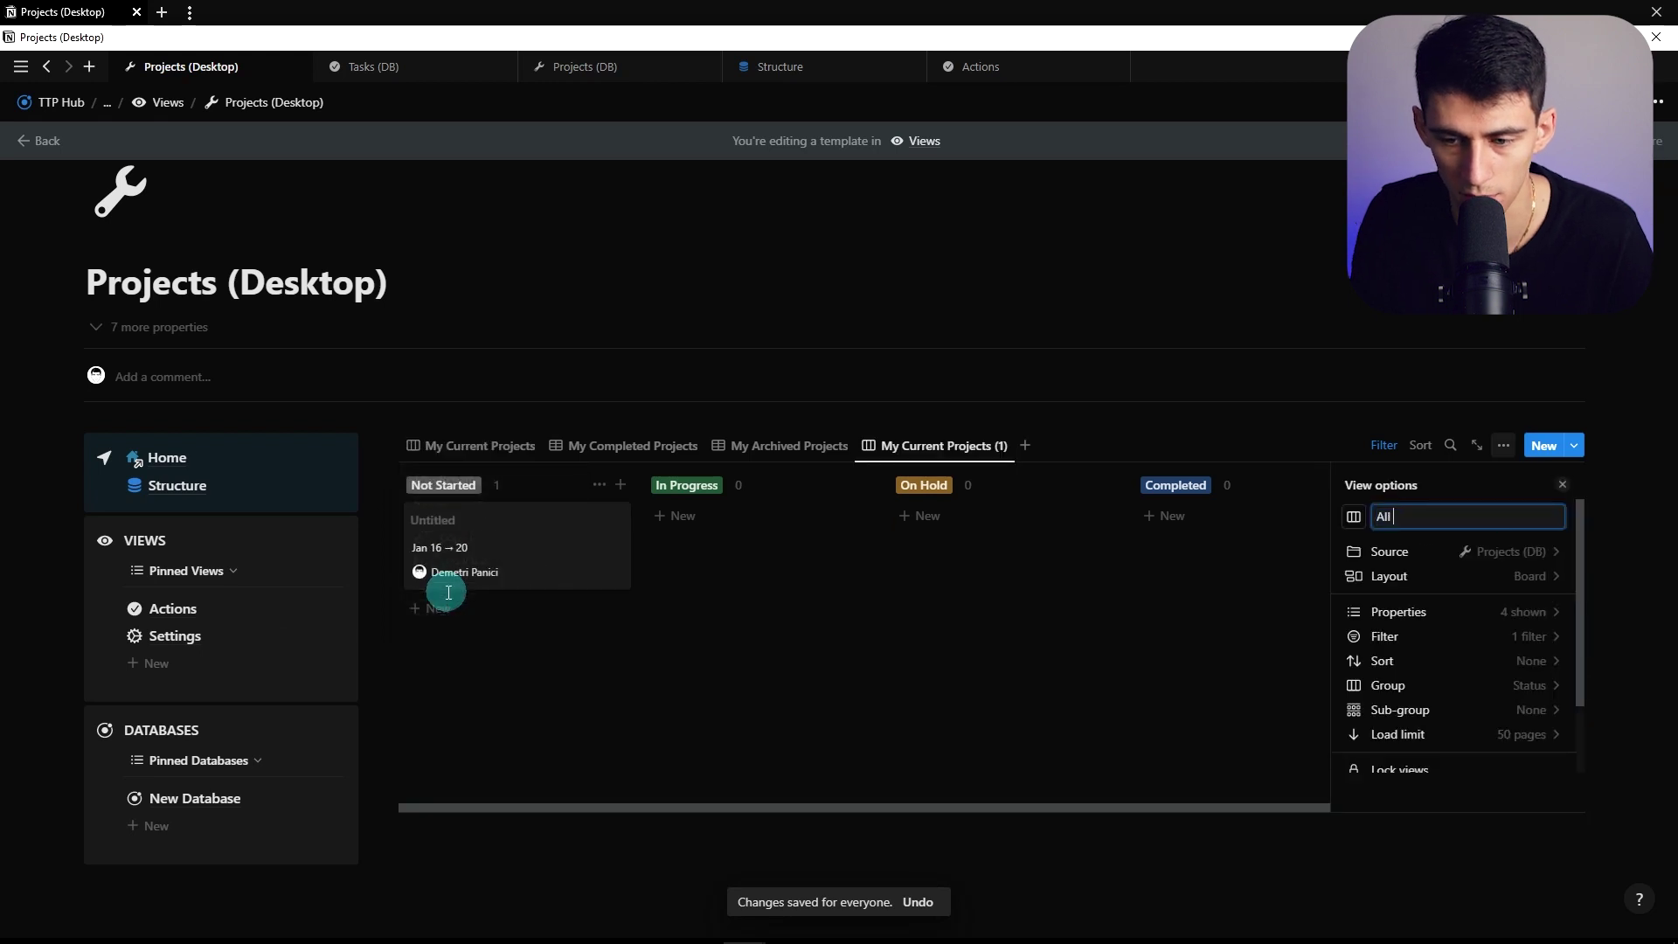
text( Current Projects)
click(1384, 636)
click(1403, 518)
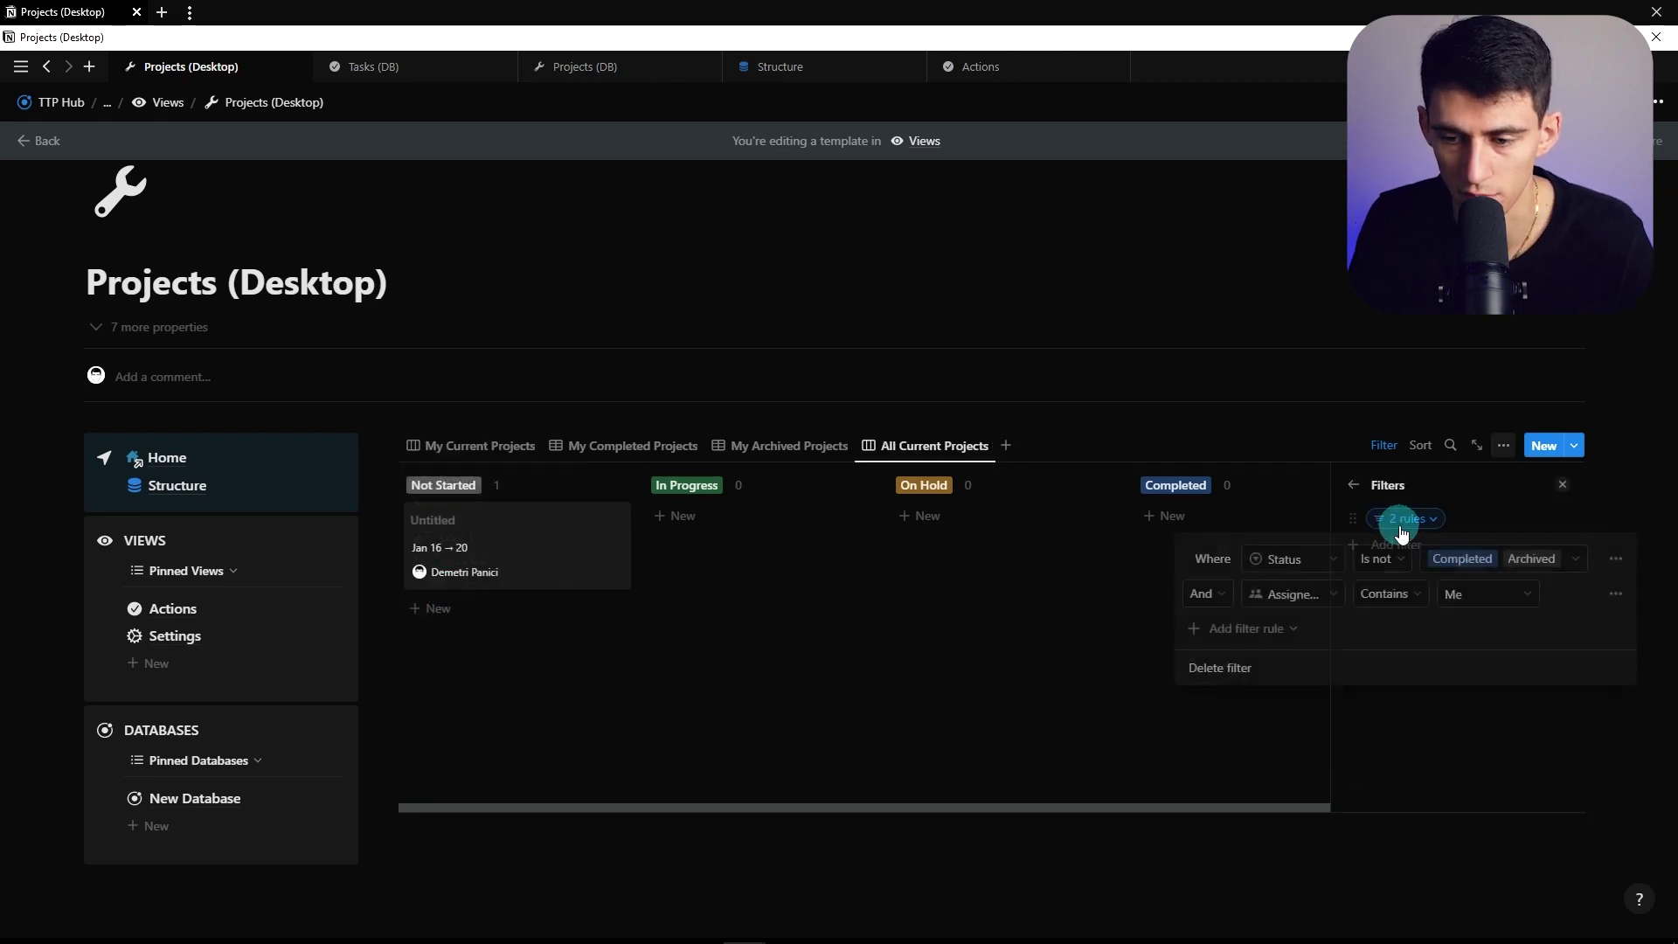
click(1608, 595)
click(1404, 599)
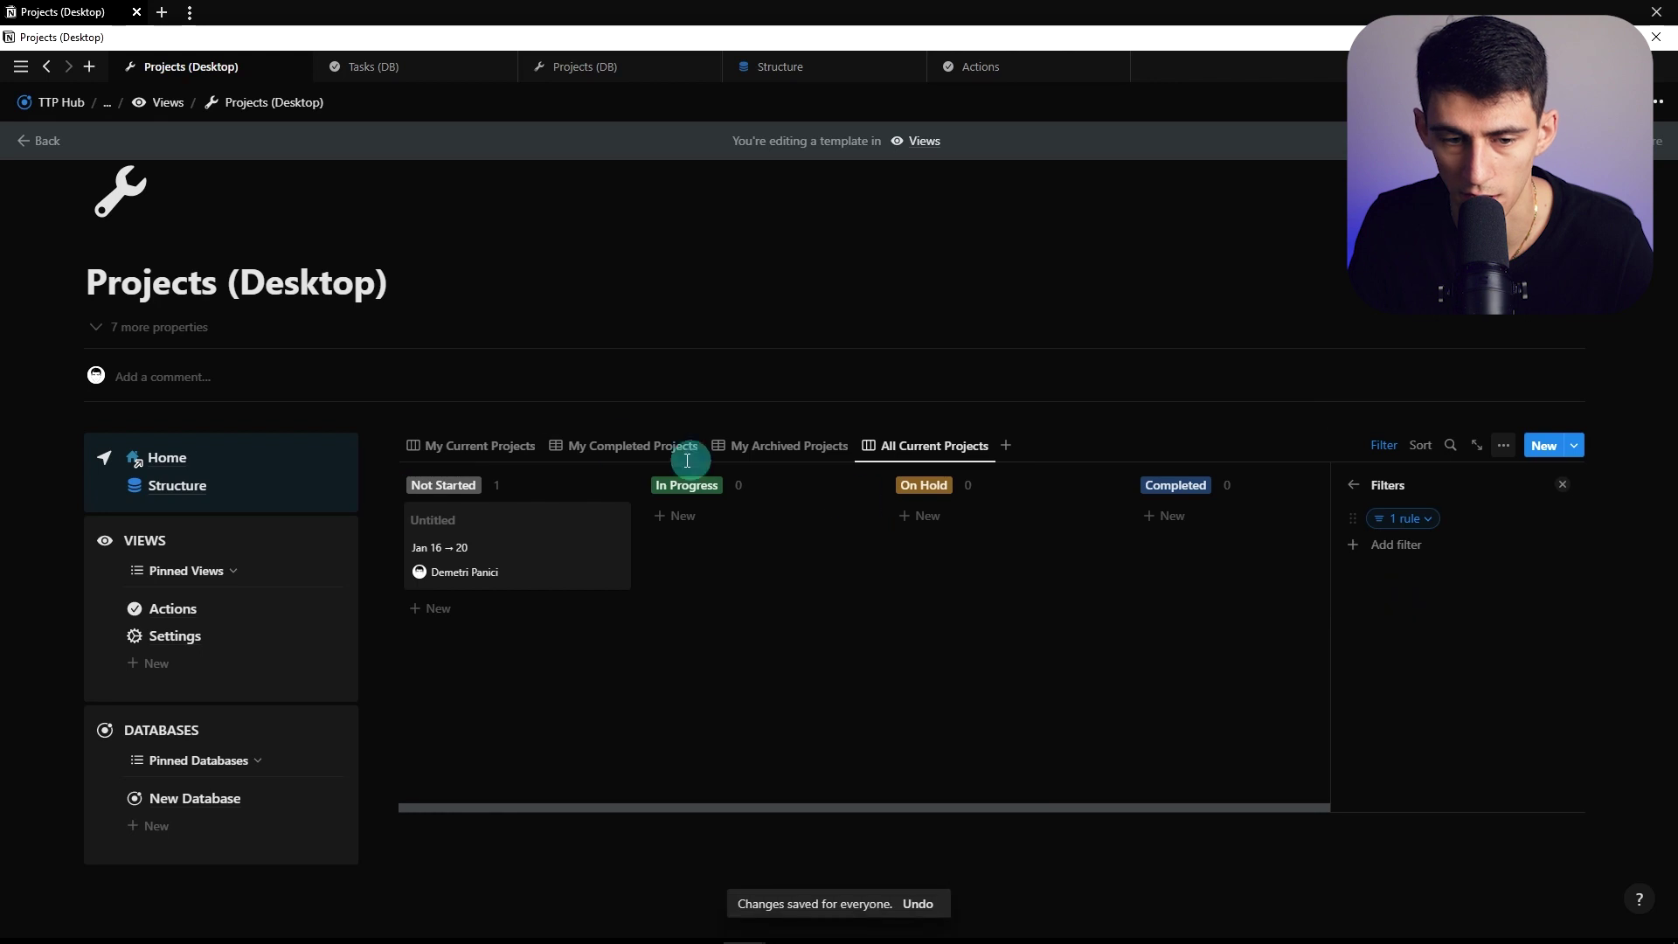
Duplicate My Completed Projects, name the copy All Current Projects, and open its Status rule
click(910, 723)
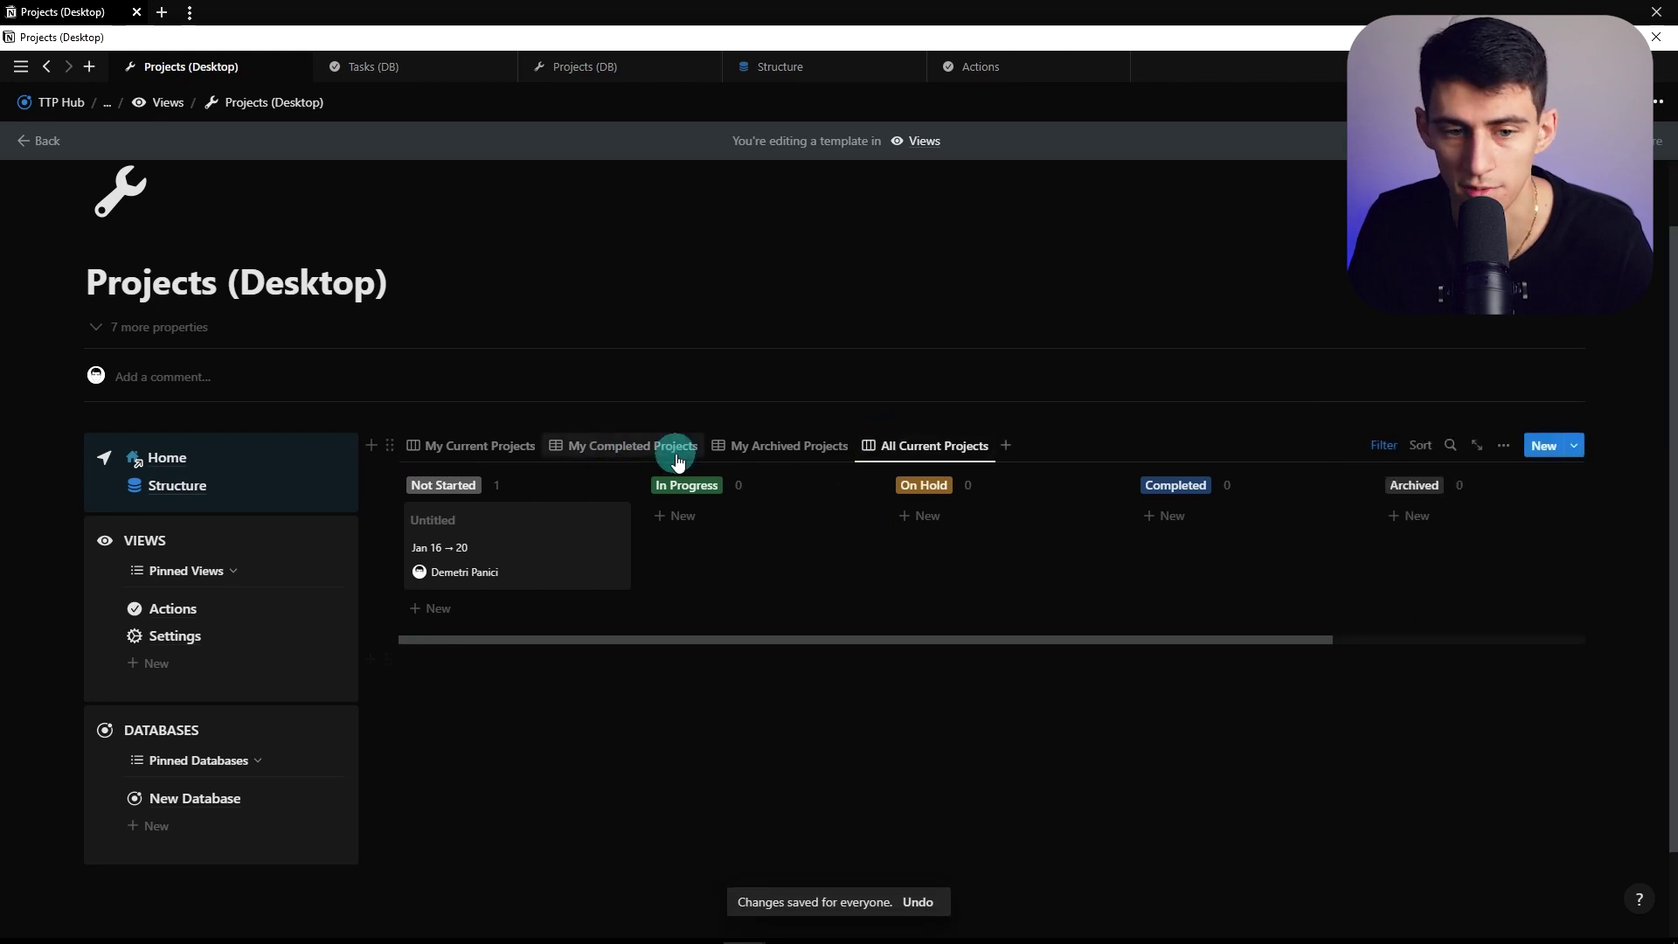
right_click(634, 438)
click(604, 602)
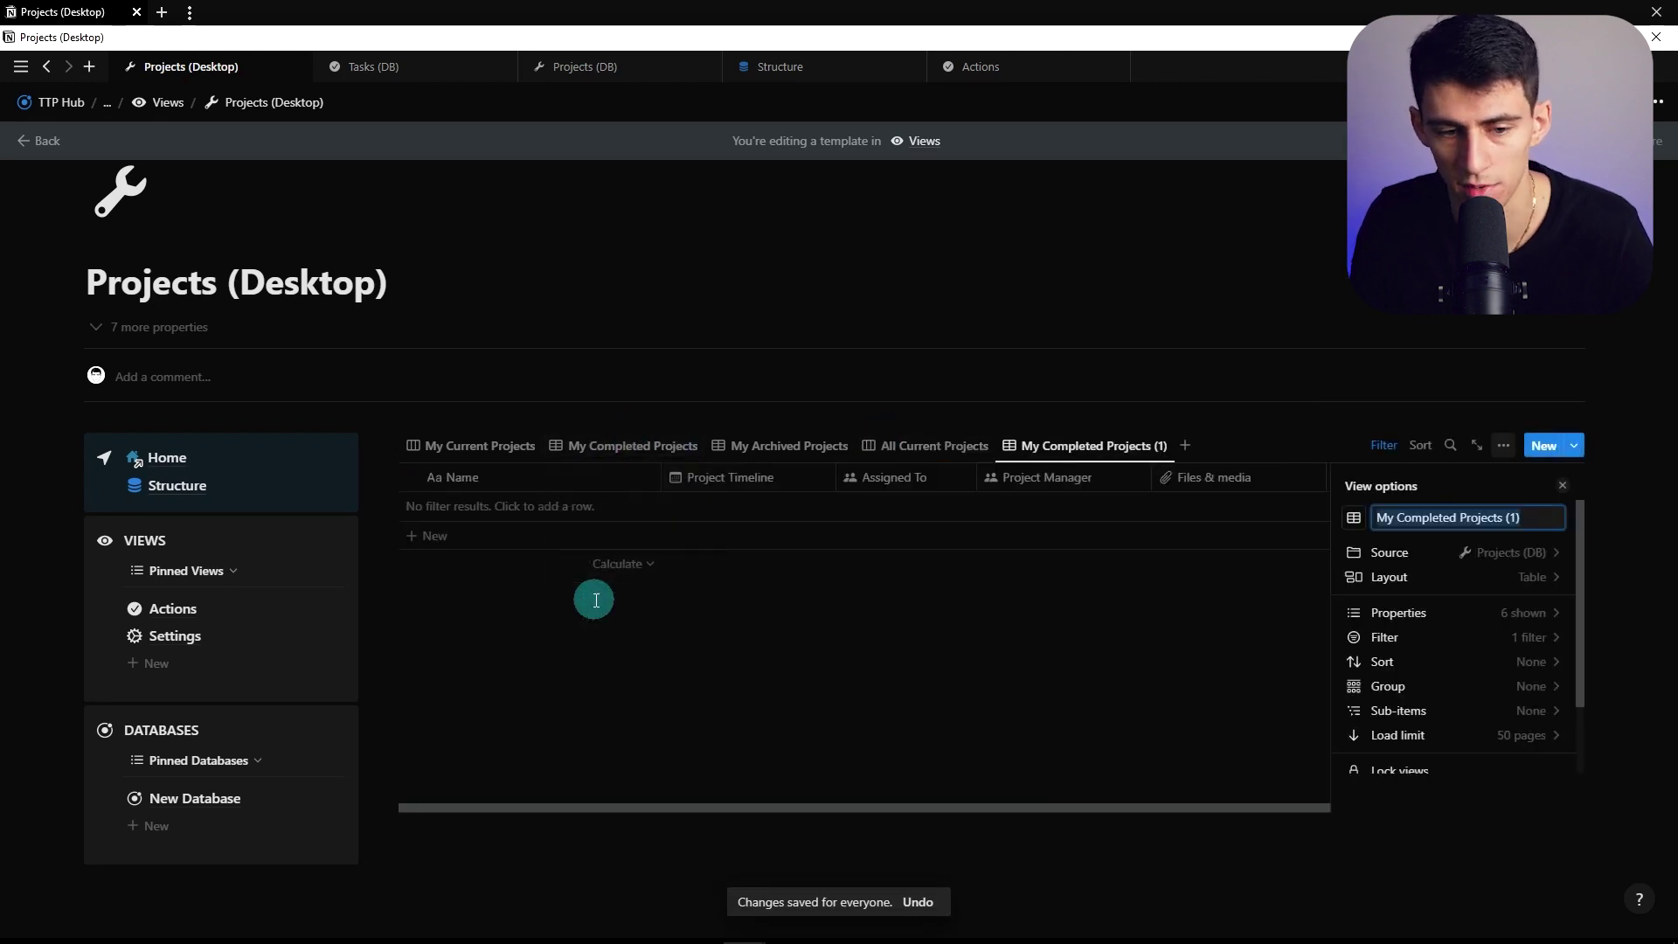
text(All Current Projects)
click(1368, 637)
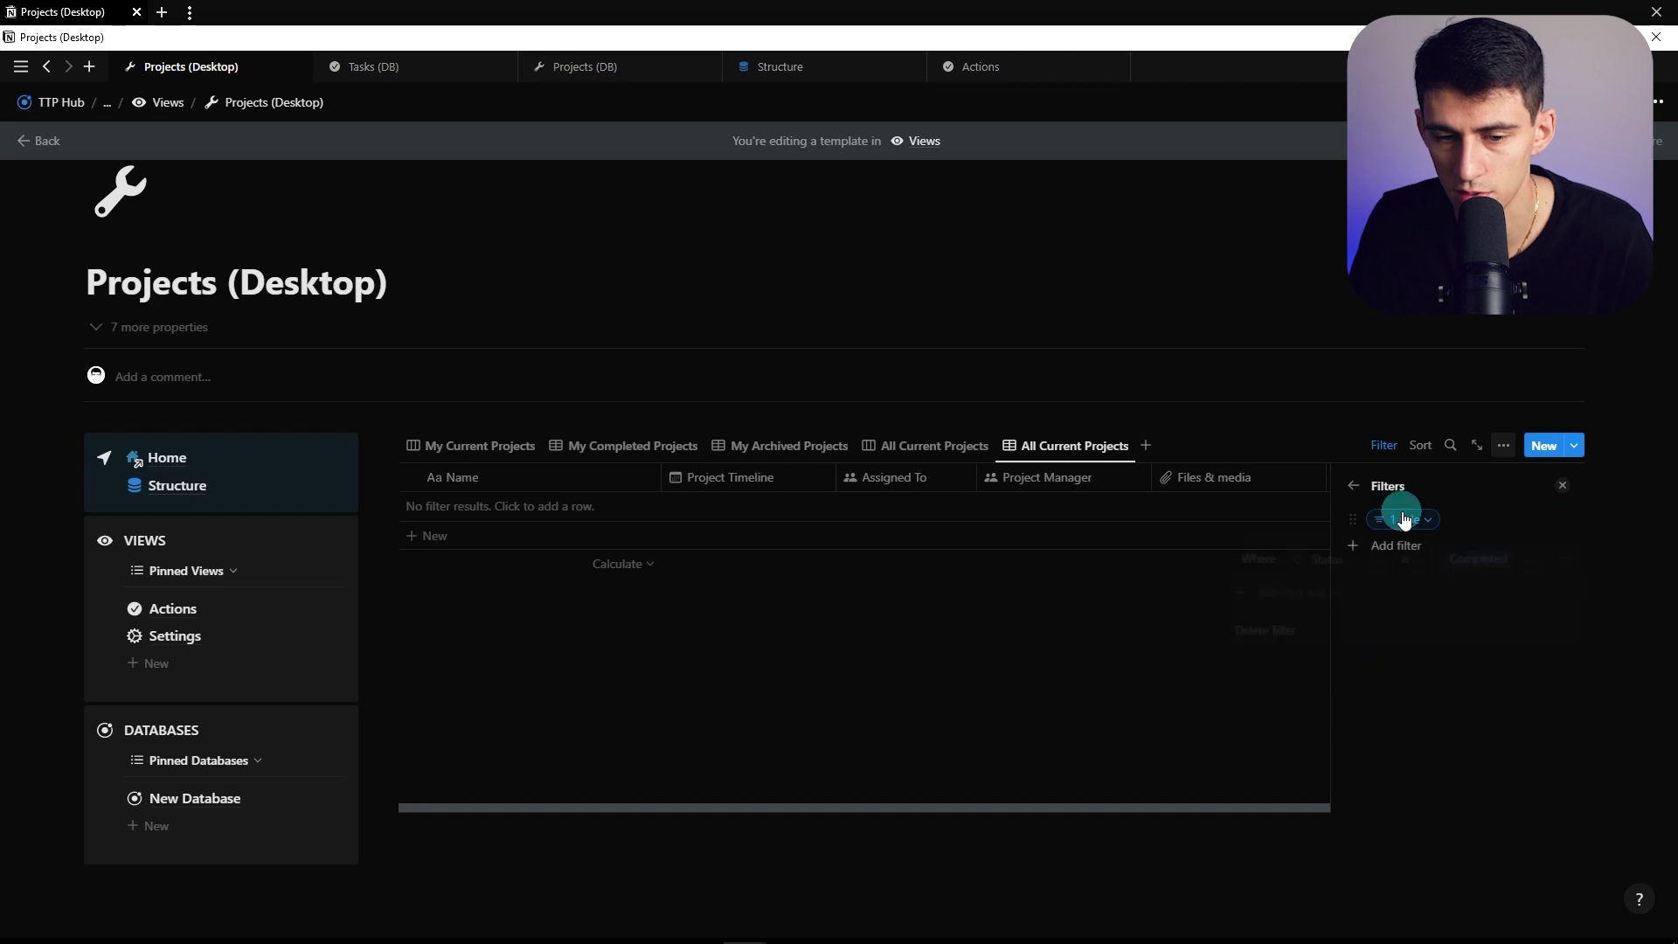
click(1402, 519)
click(1484, 570)
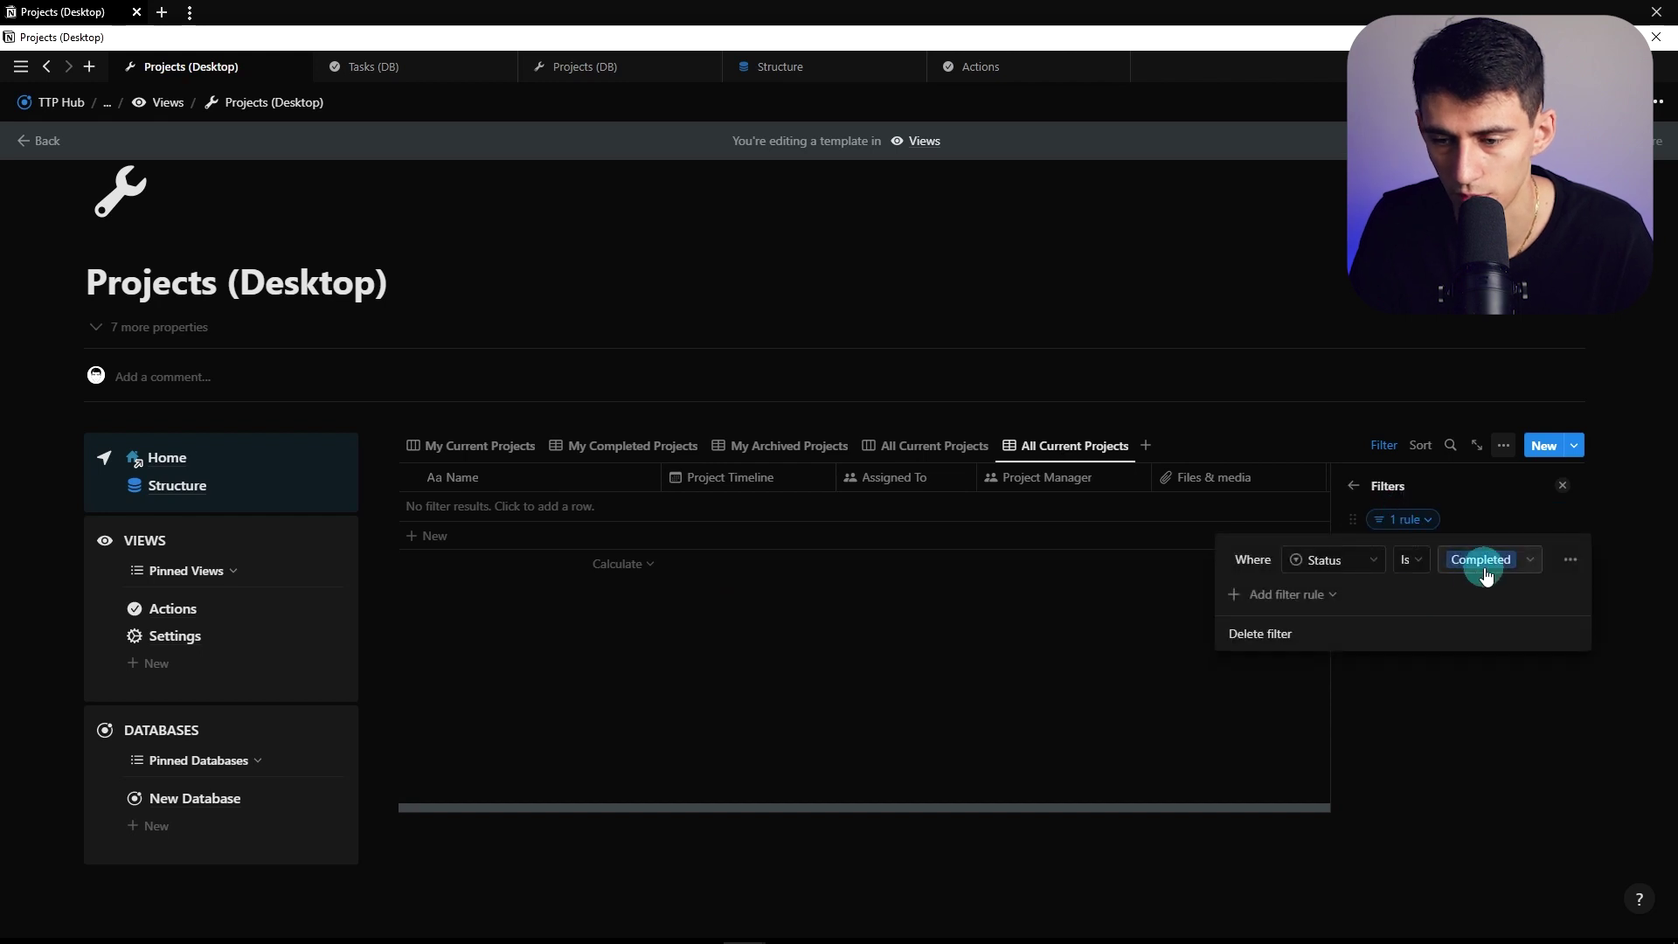
Review the copied view's Status rule, then duplicate the My Archived Projects view
click(1066, 446)
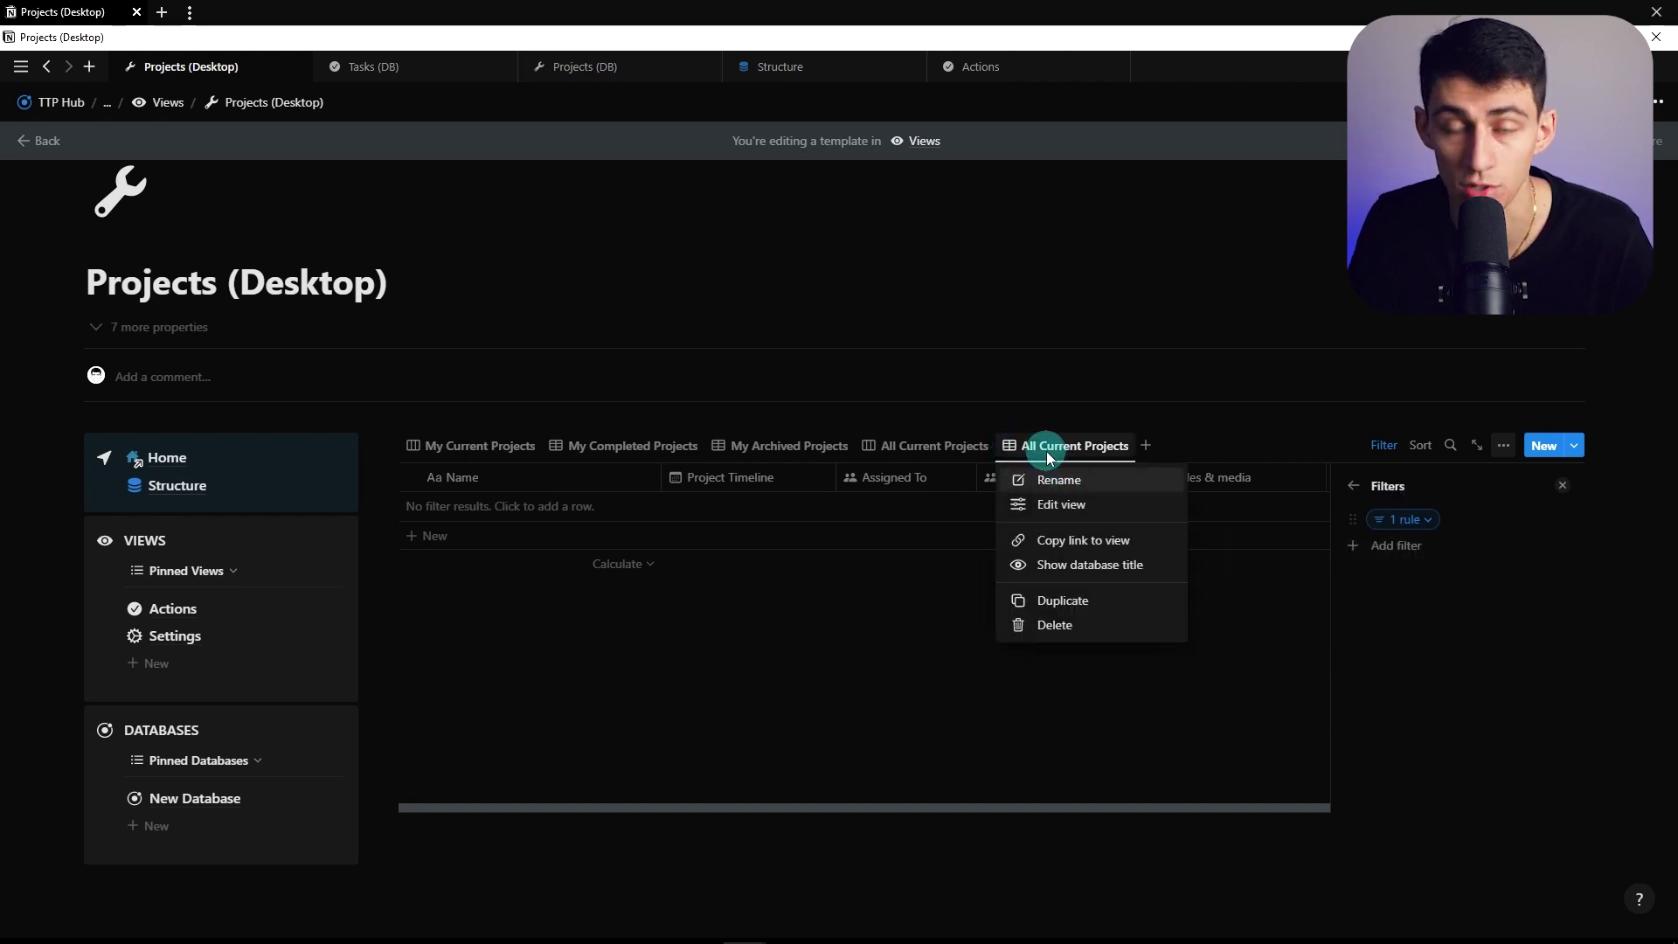
click(1406, 483)
click(1404, 521)
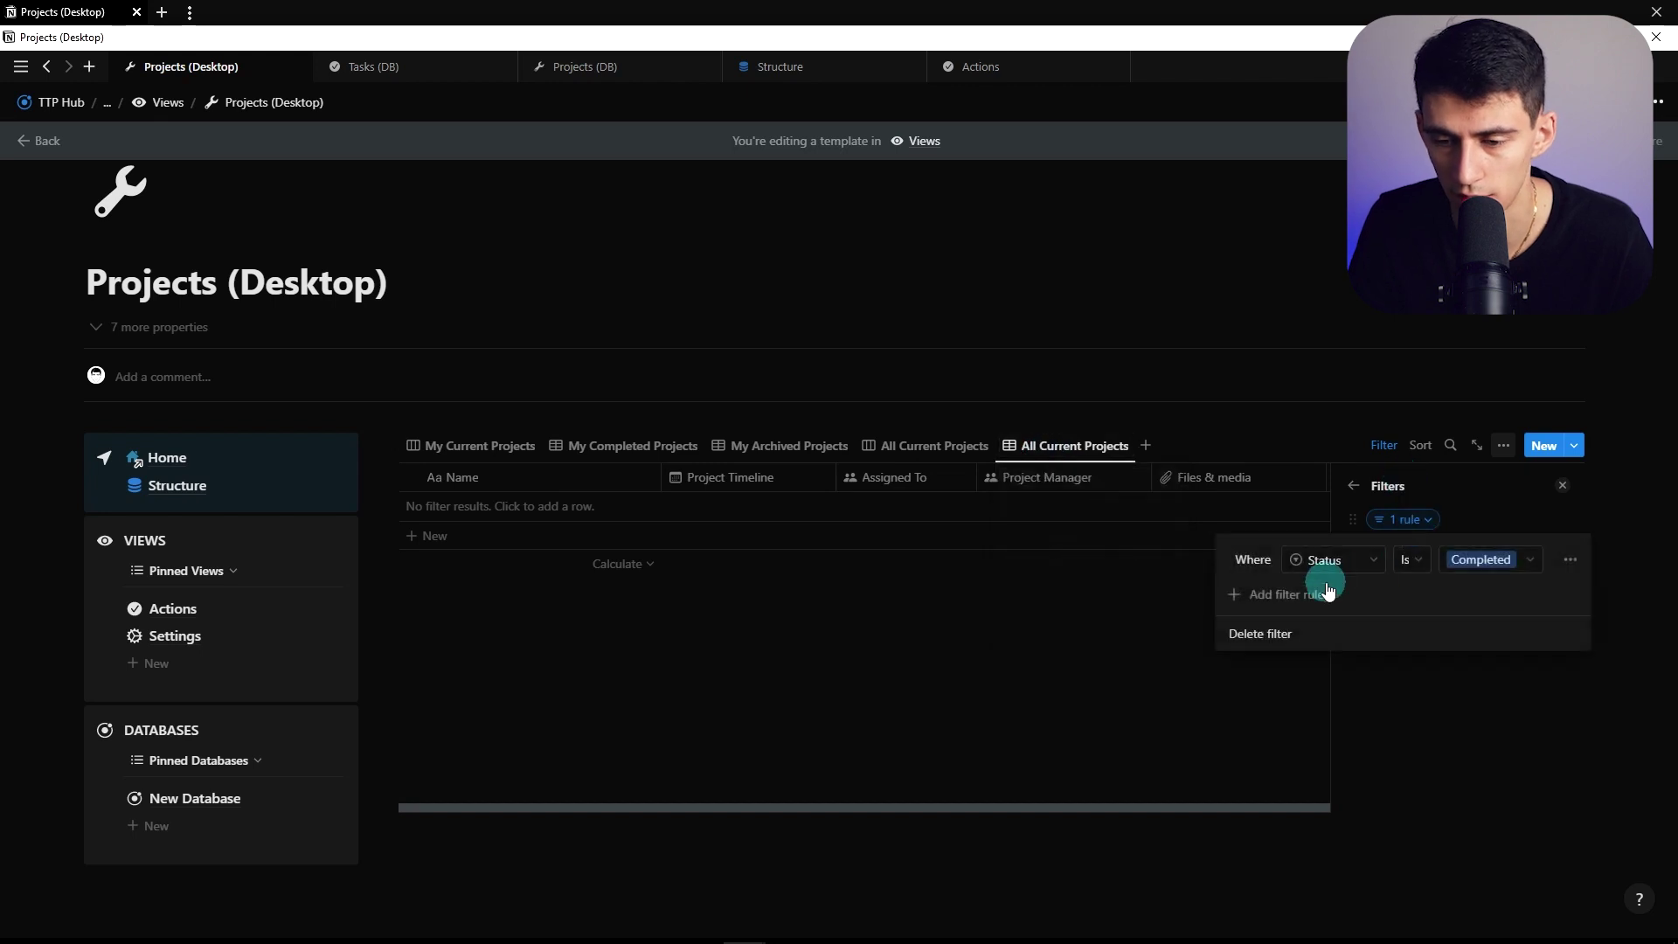
click(823, 445)
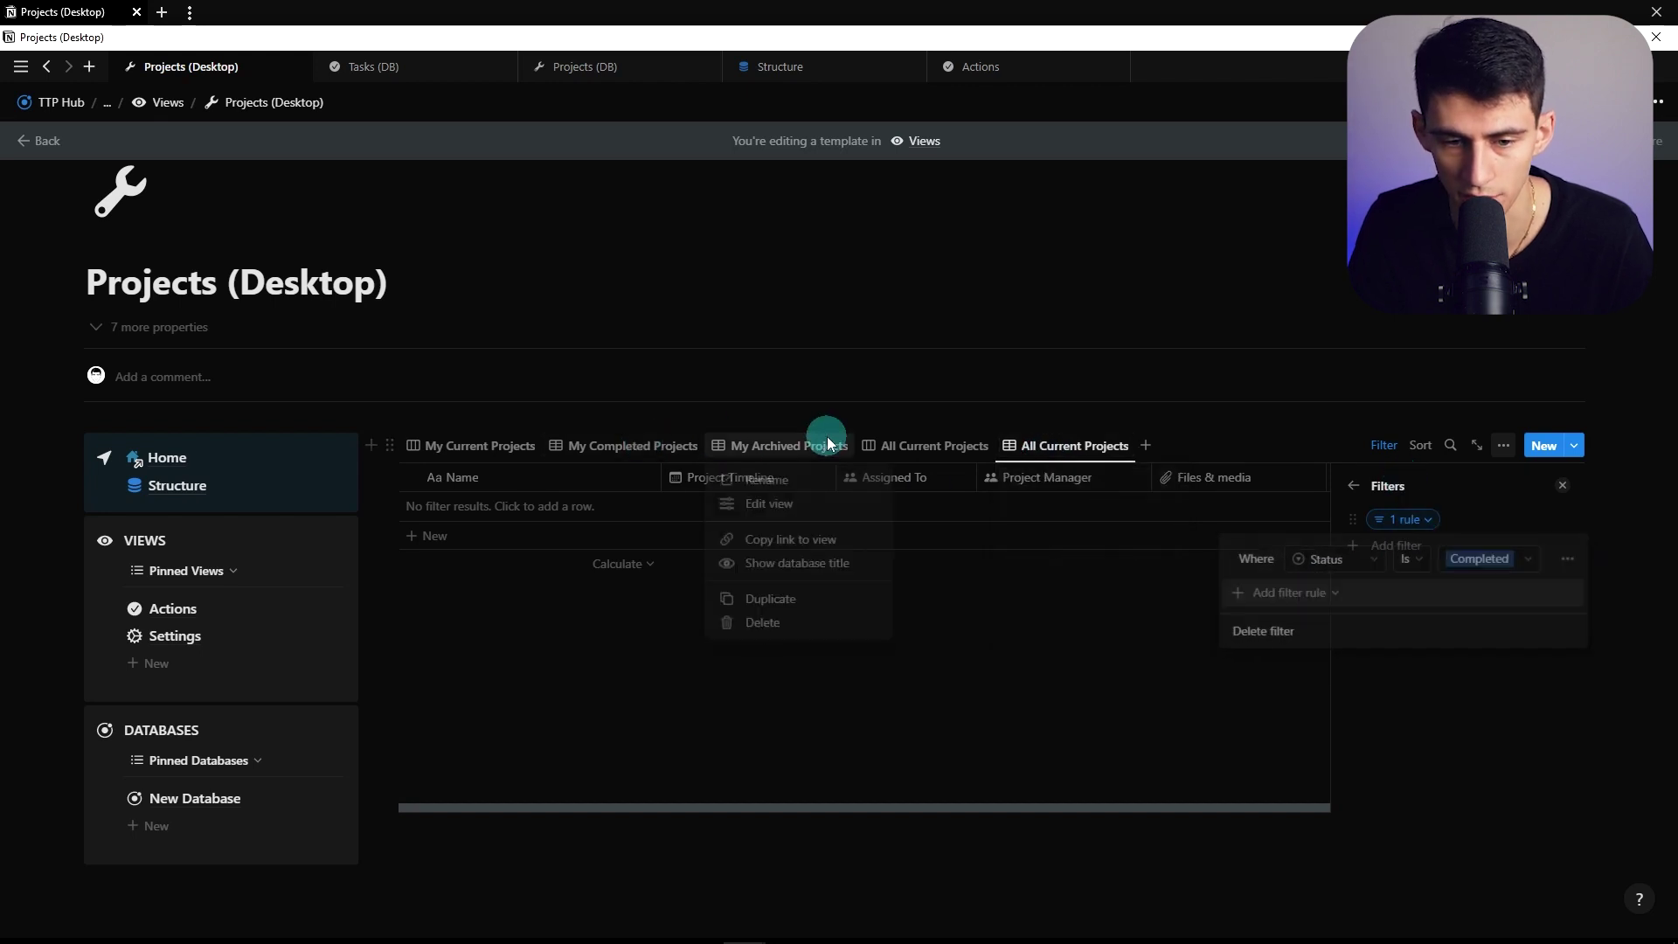
click(773, 598)
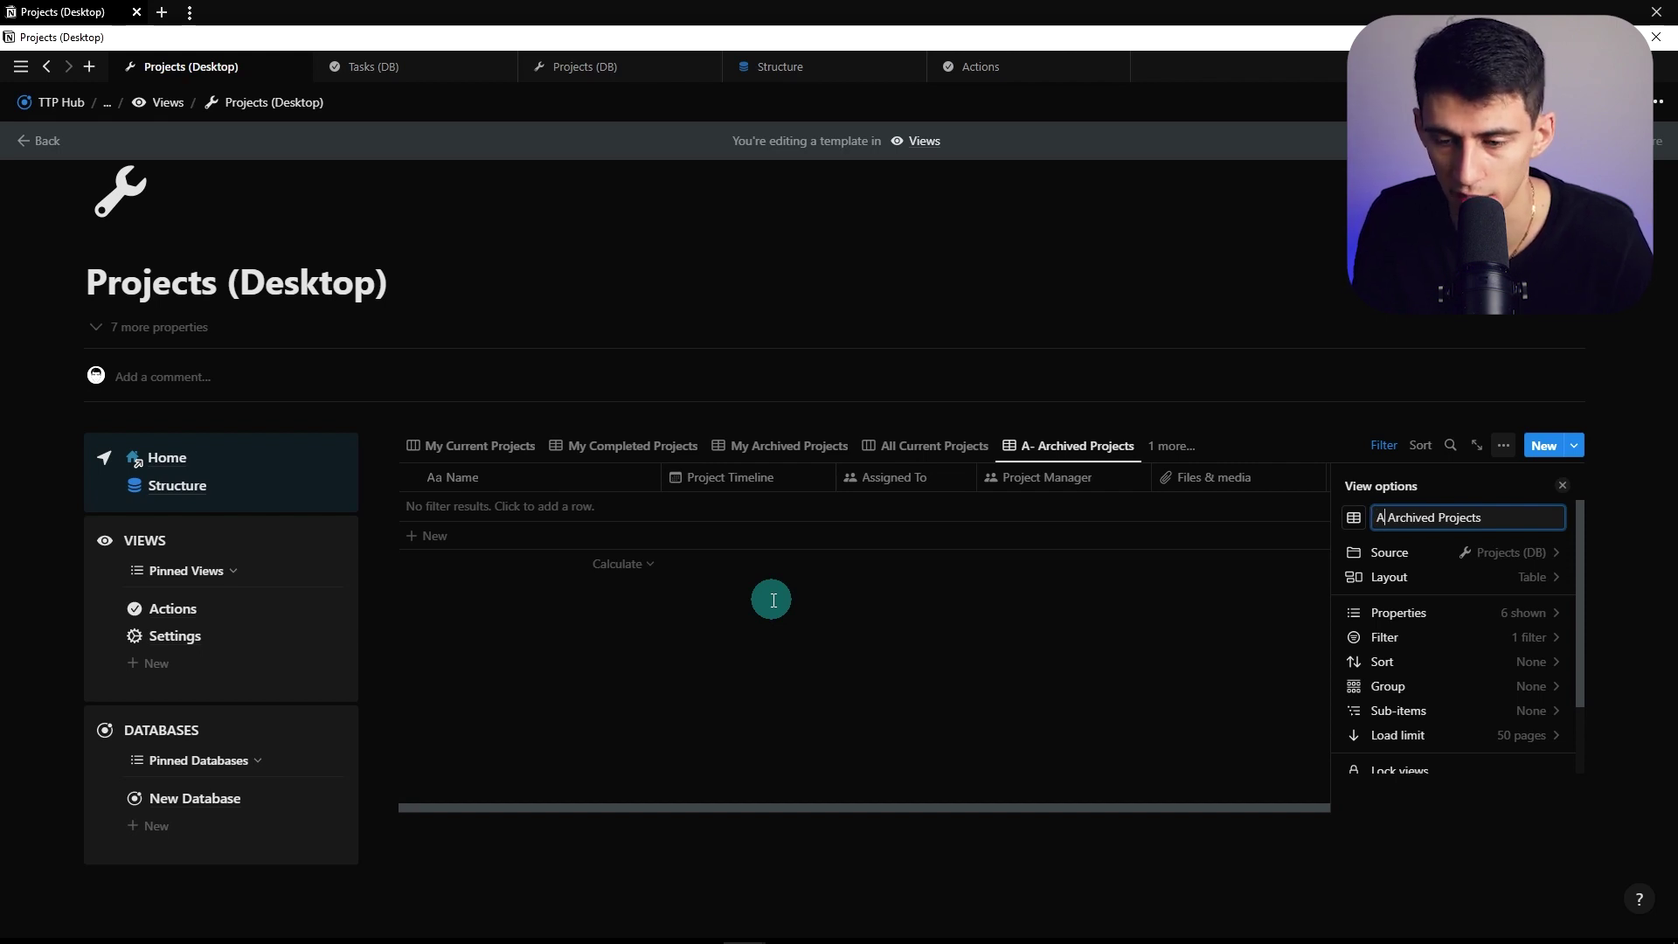
Add an Assigned To contains Me rule to My Archived Projects
click(1048, 445)
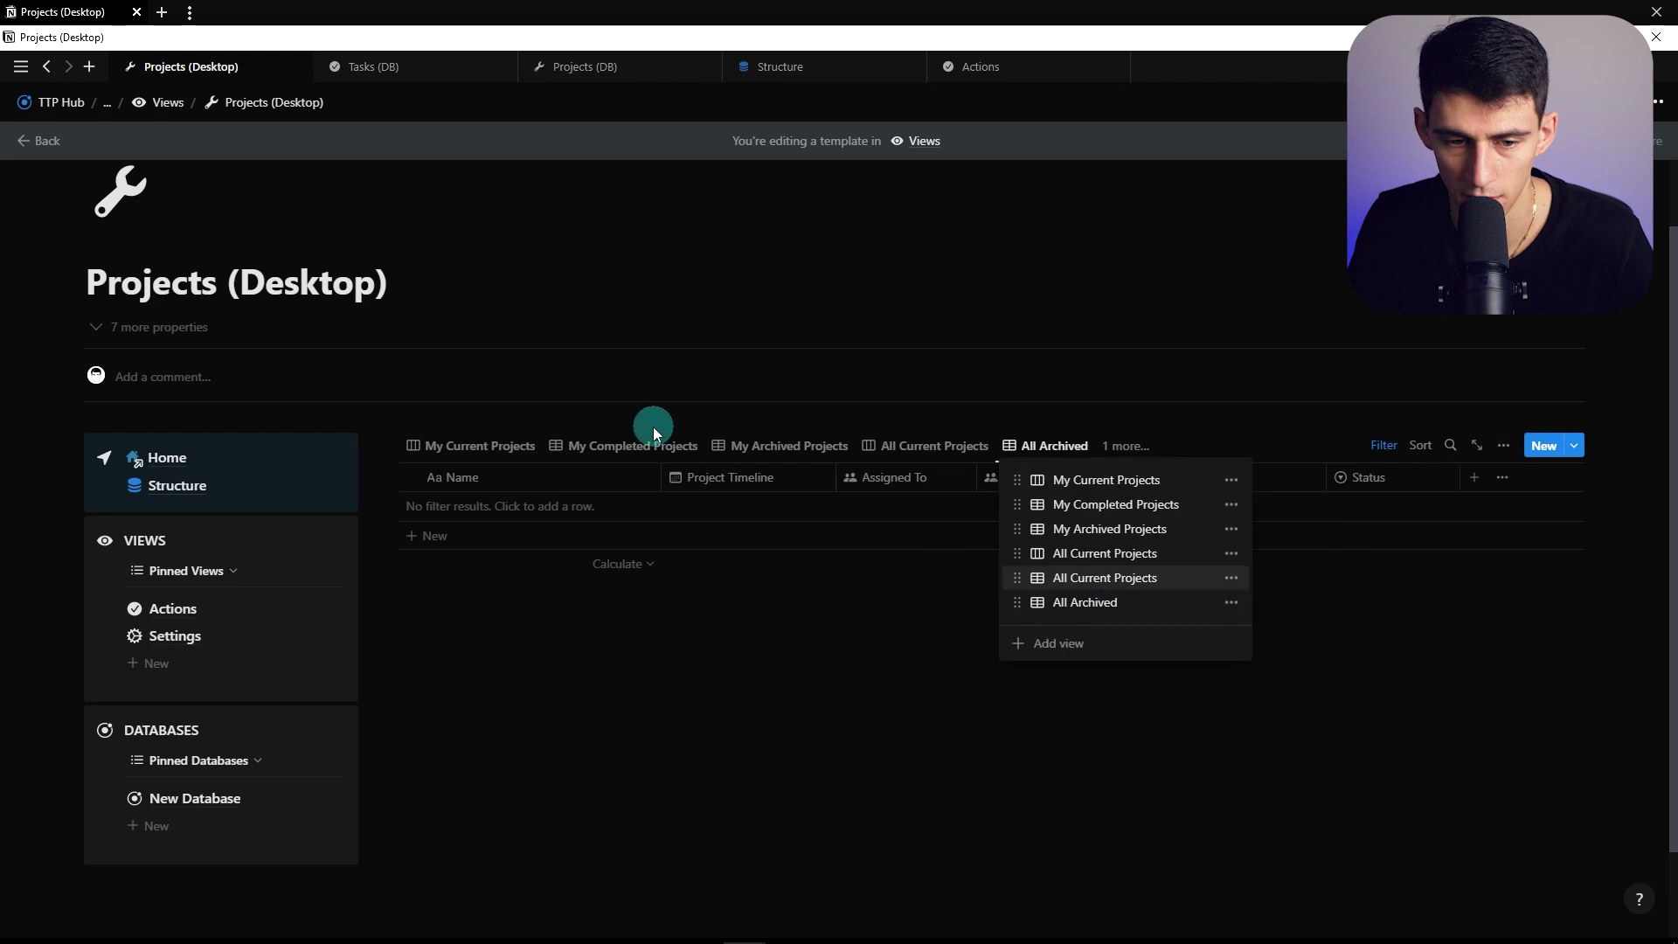
click(780, 445)
click(1383, 444)
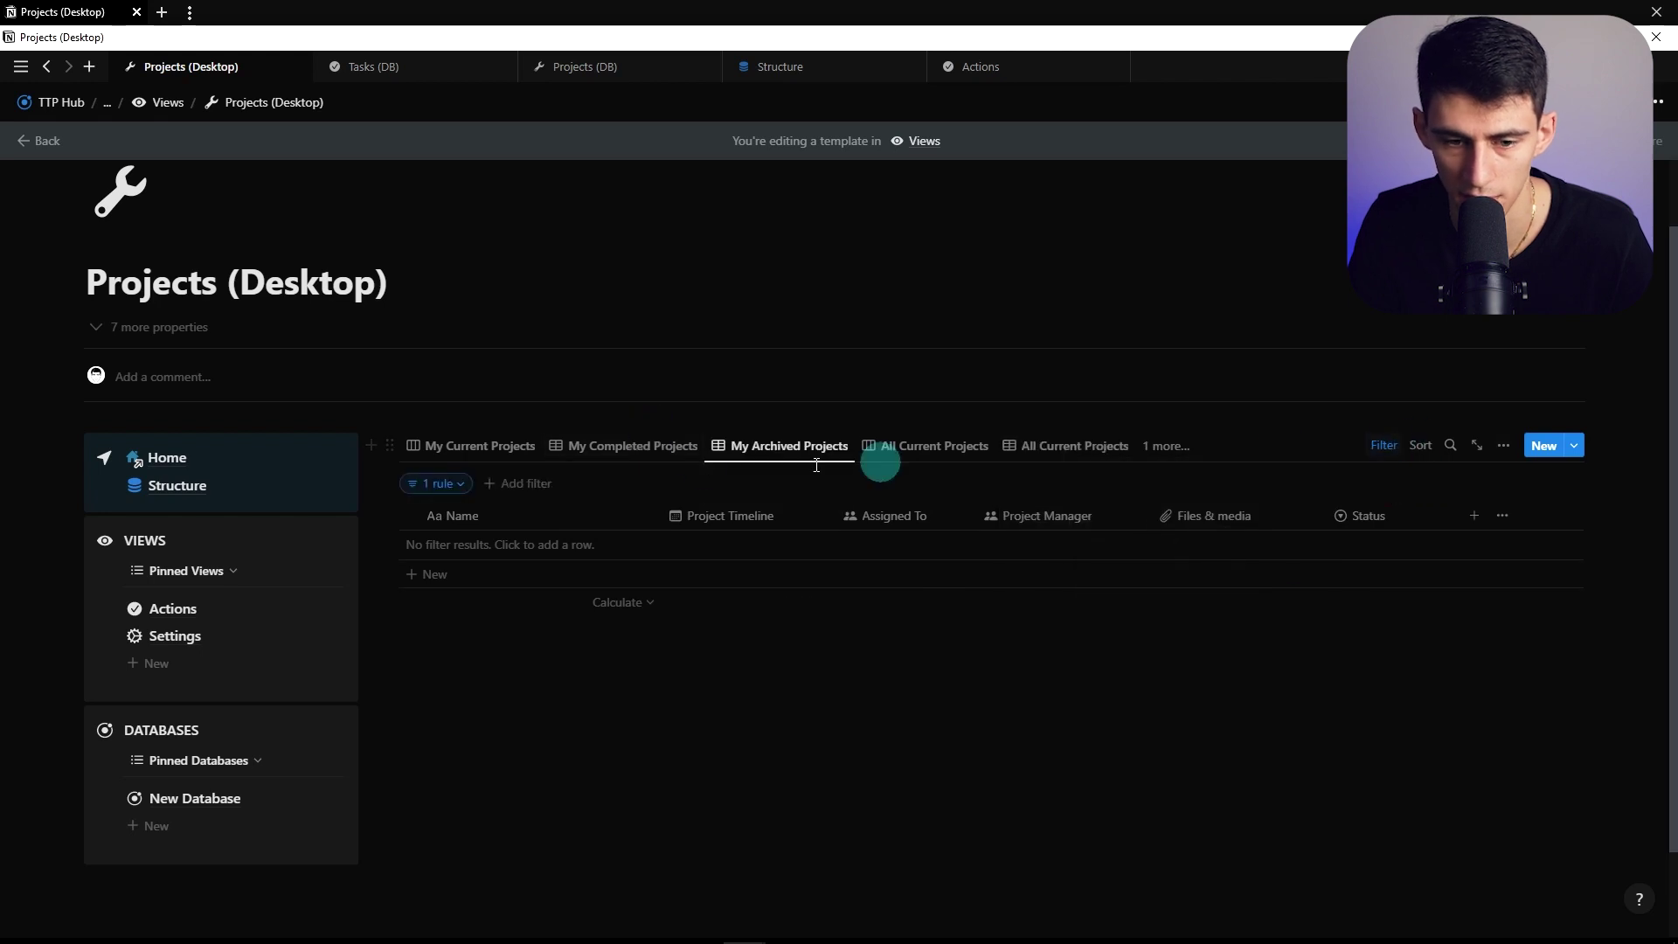
click(439, 491)
click(375, 563)
click(329, 588)
click(582, 557)
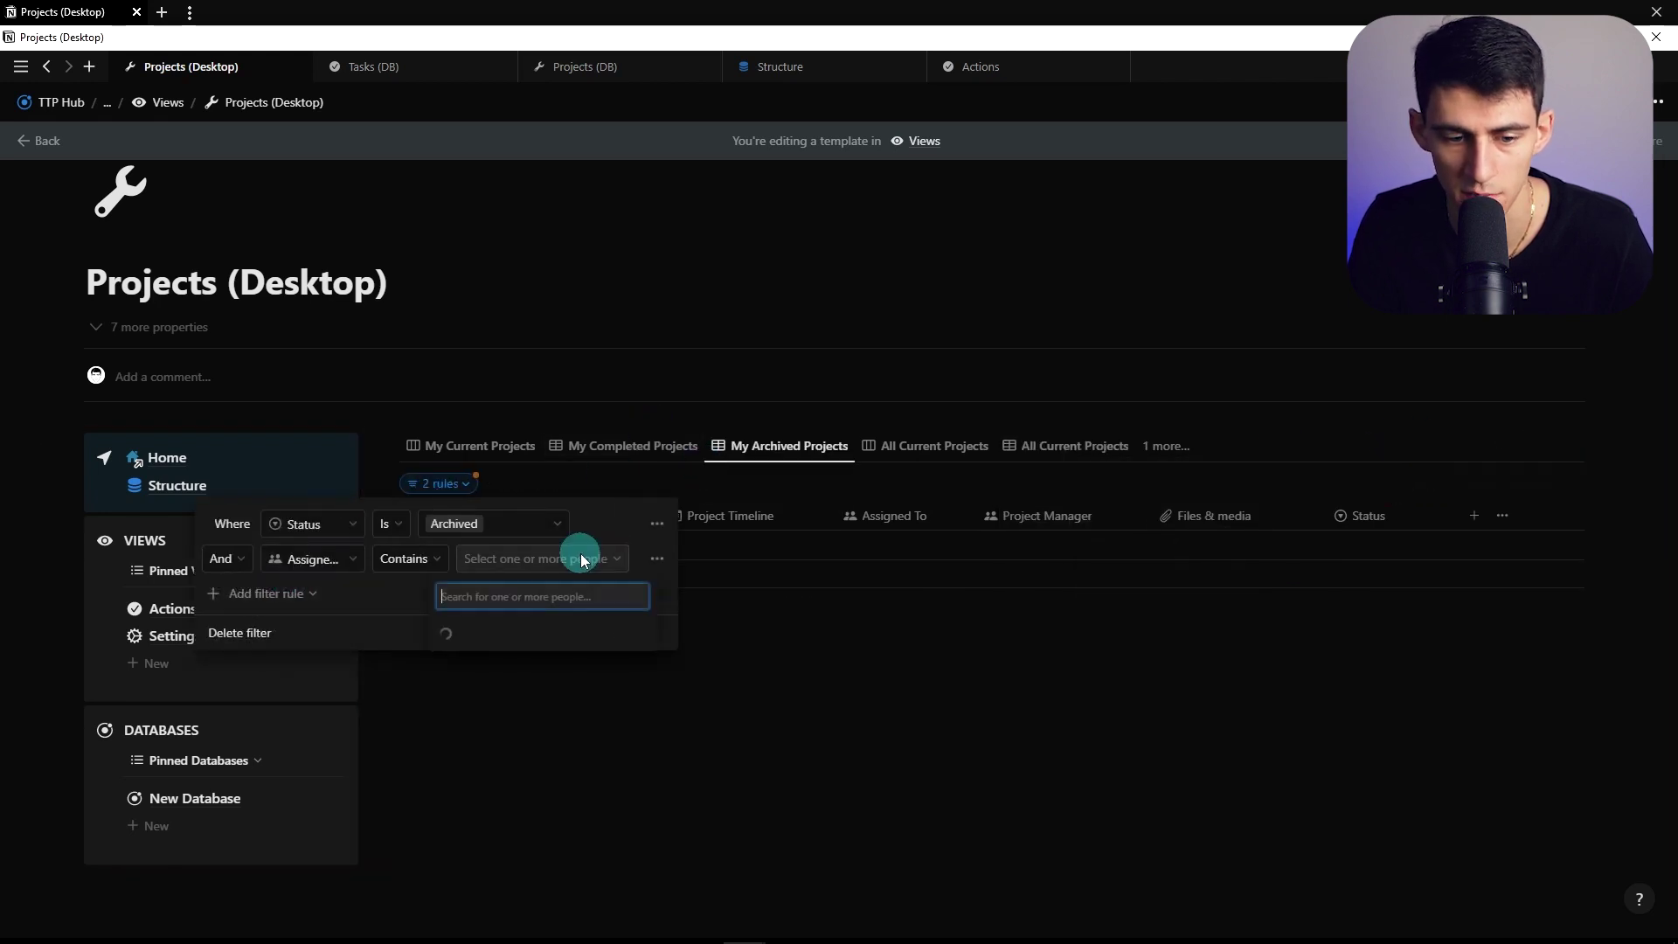
click(449, 172)
Add Assigned To contains Me to My Completed Projects, save for everyone, and start renaming My Current Projects
click(790, 315)
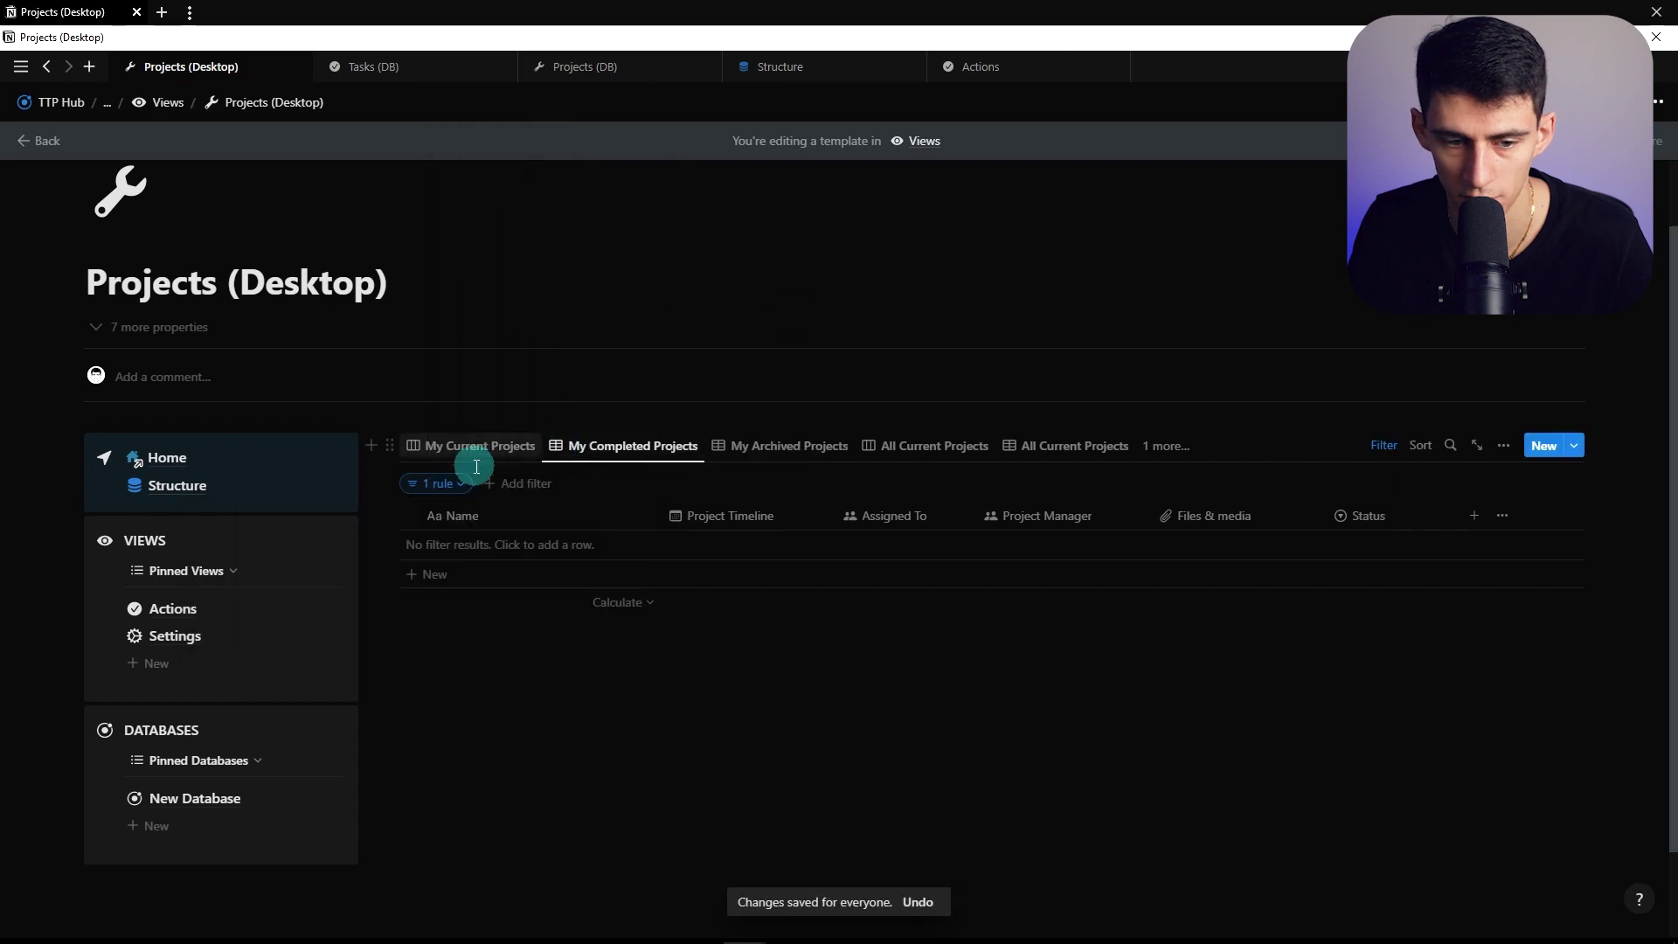
click(444, 483)
click(337, 558)
click(375, 584)
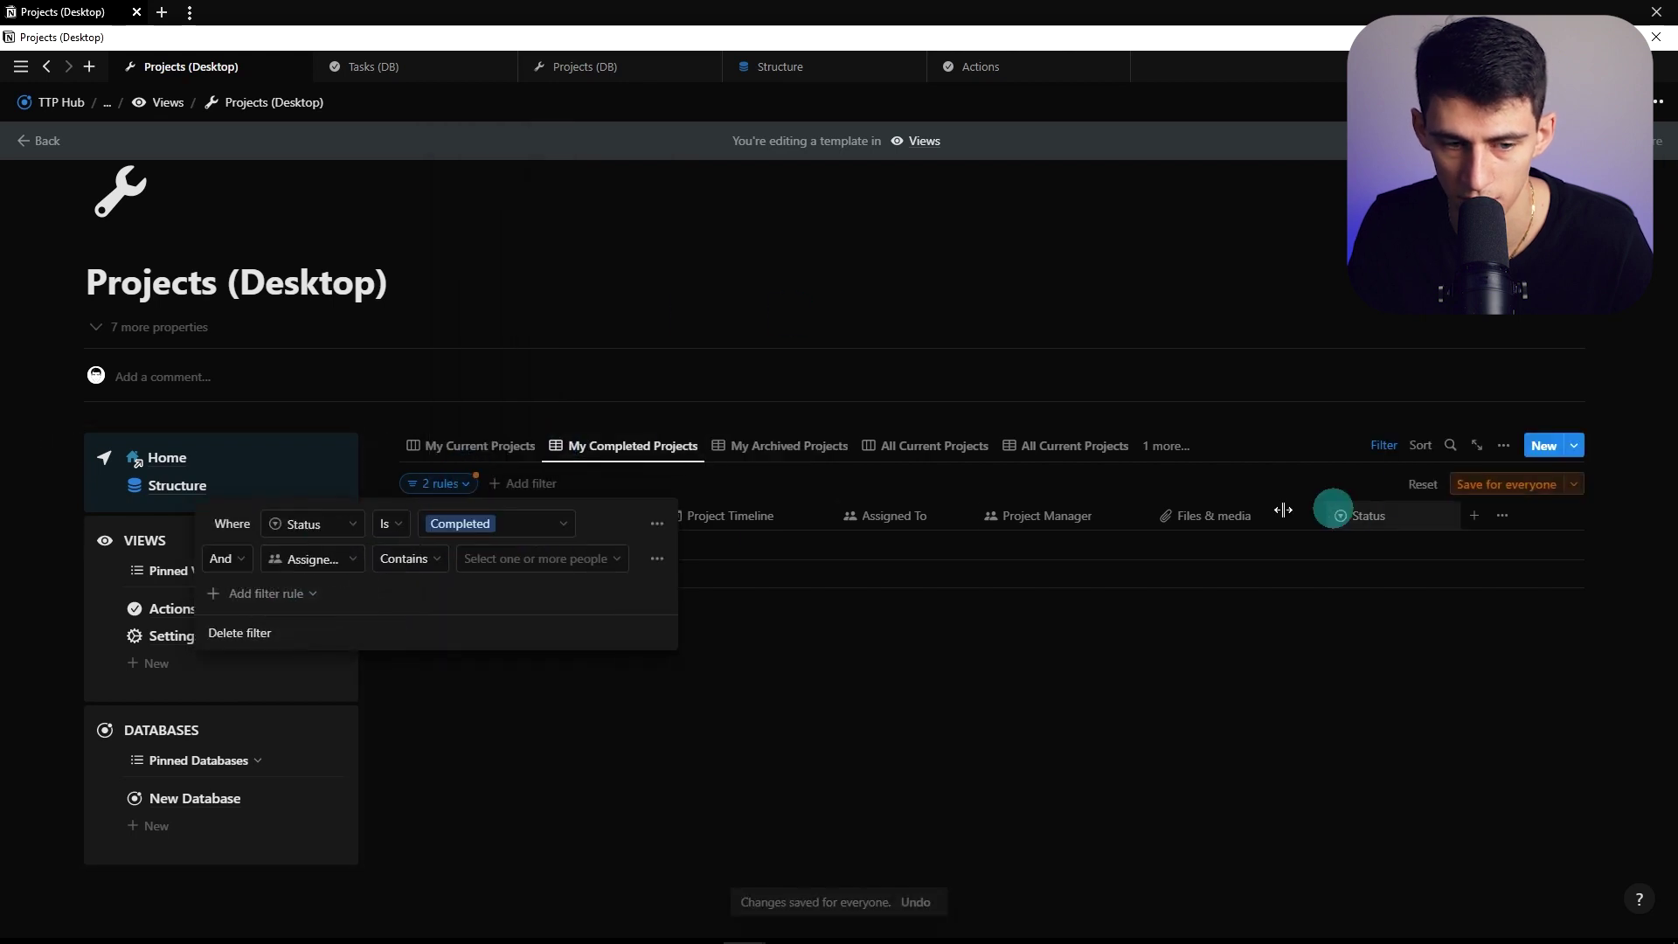
click(603, 558)
click(454, 172)
click(1520, 488)
click(1520, 487)
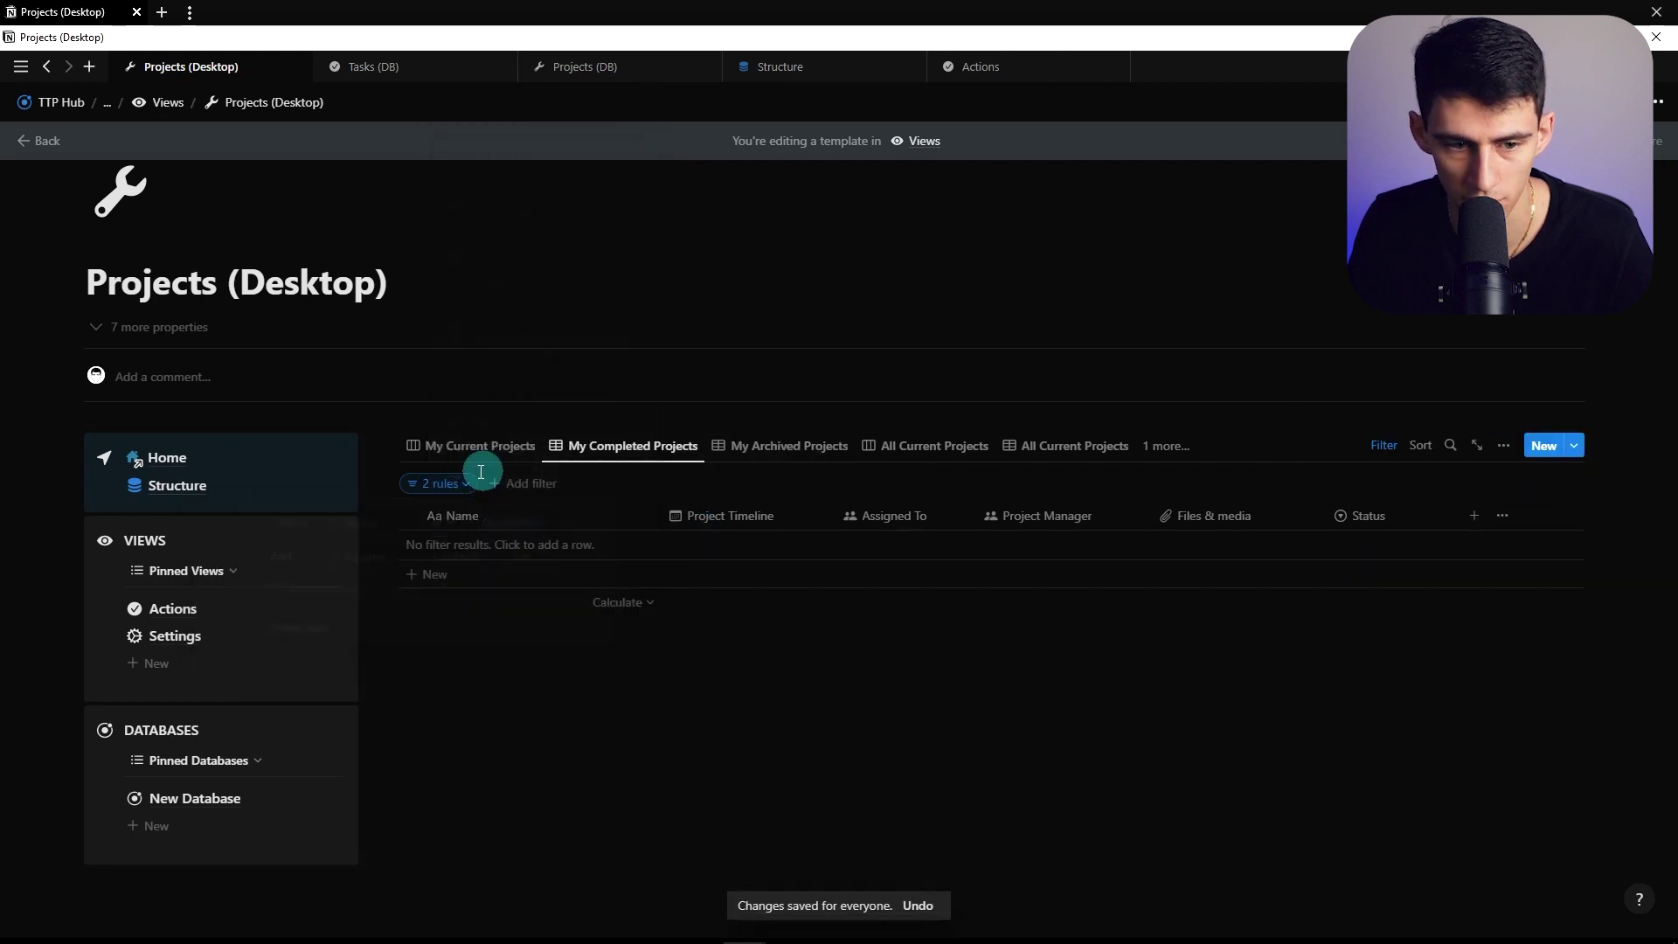
click(479, 446)
click(1503, 446)
Shorten the first view names to My Current, My Completed and My Archived
key(BackSpace)
key(BackSpace)
key(BackSpace)
key(BackSpace)
key(BackSpace)
key(BackSpace)
key(BackSpace)
key(BackSpace)
key(BackSpace)
right_click(543, 442)
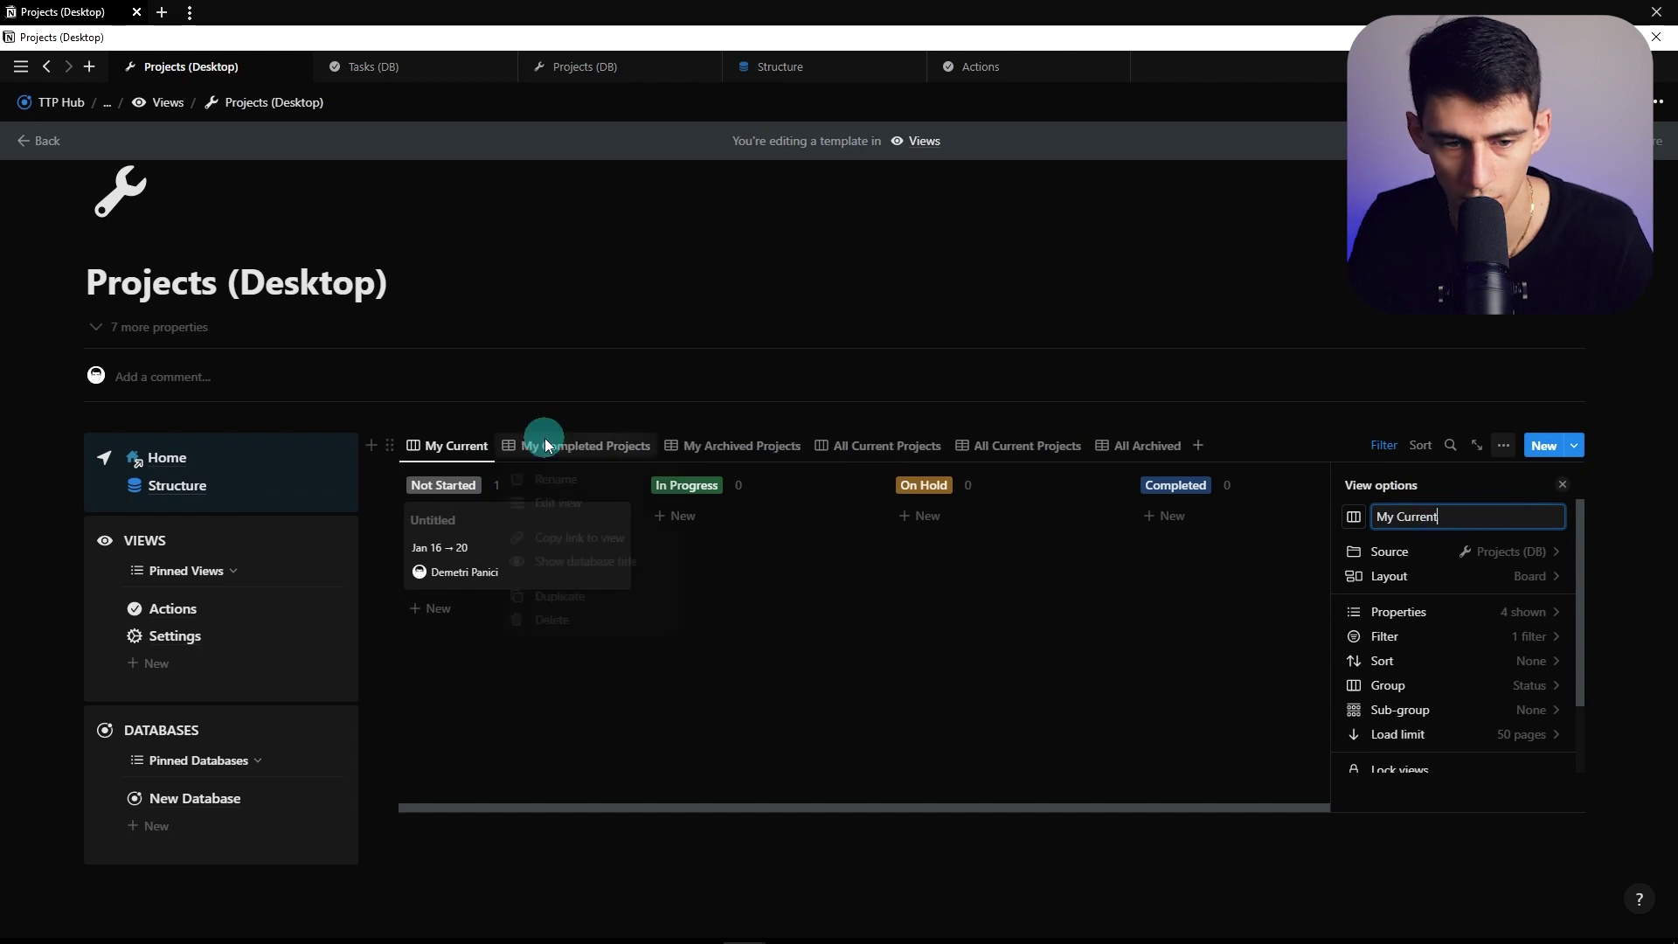
click(560, 496)
key(BackSpace)
key(BackSpace)
key(BackSpace)
key(BackSpace)
key(BackSpace)
key(BackSpace)
key(BackSpace)
key(BackSpace)
key(BackSpace)
right_click(664, 446)
click(671, 485)
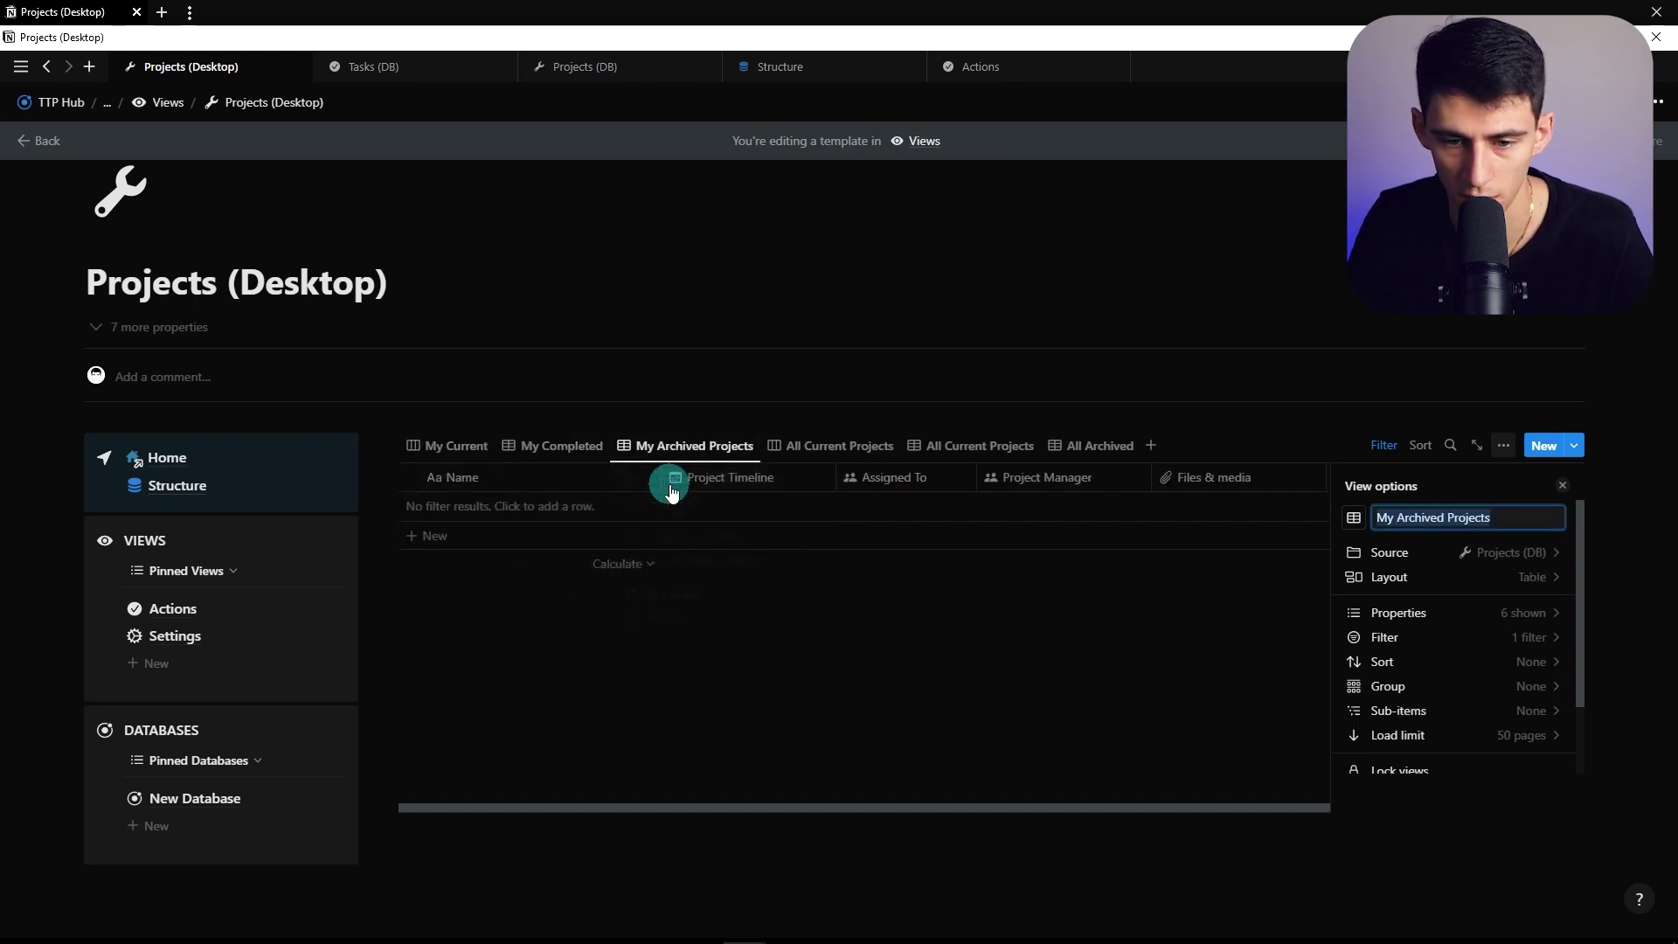
Rename All Current Projects to All Current, then flip through the renamed view tabs
click(768, 444)
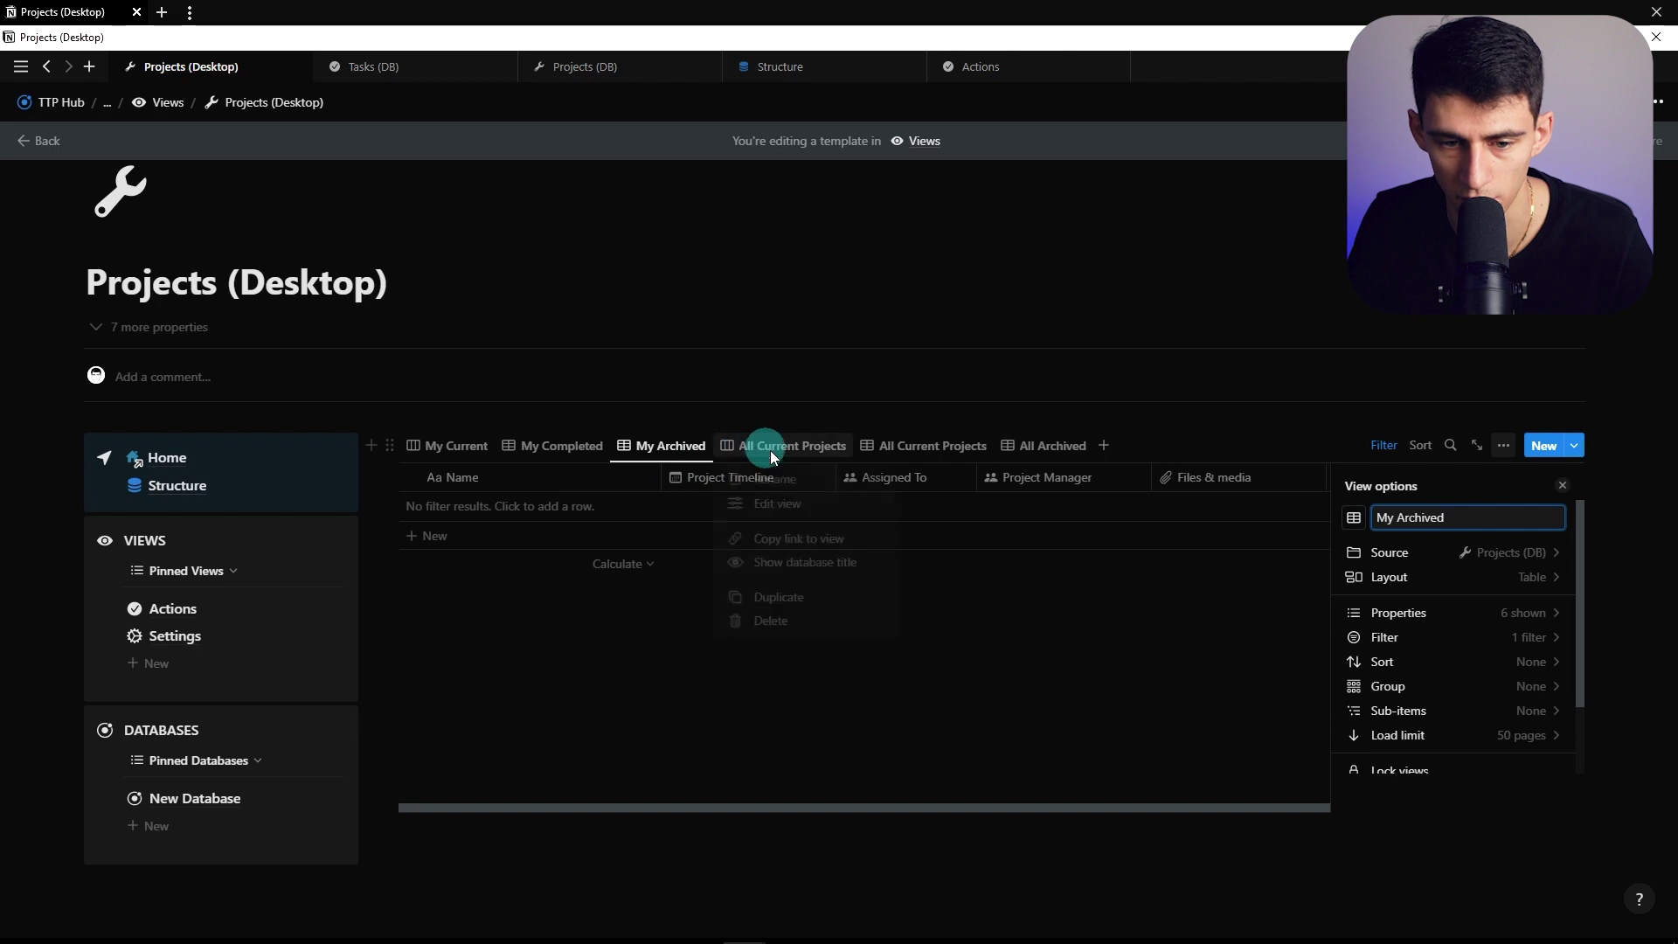
click(886, 487)
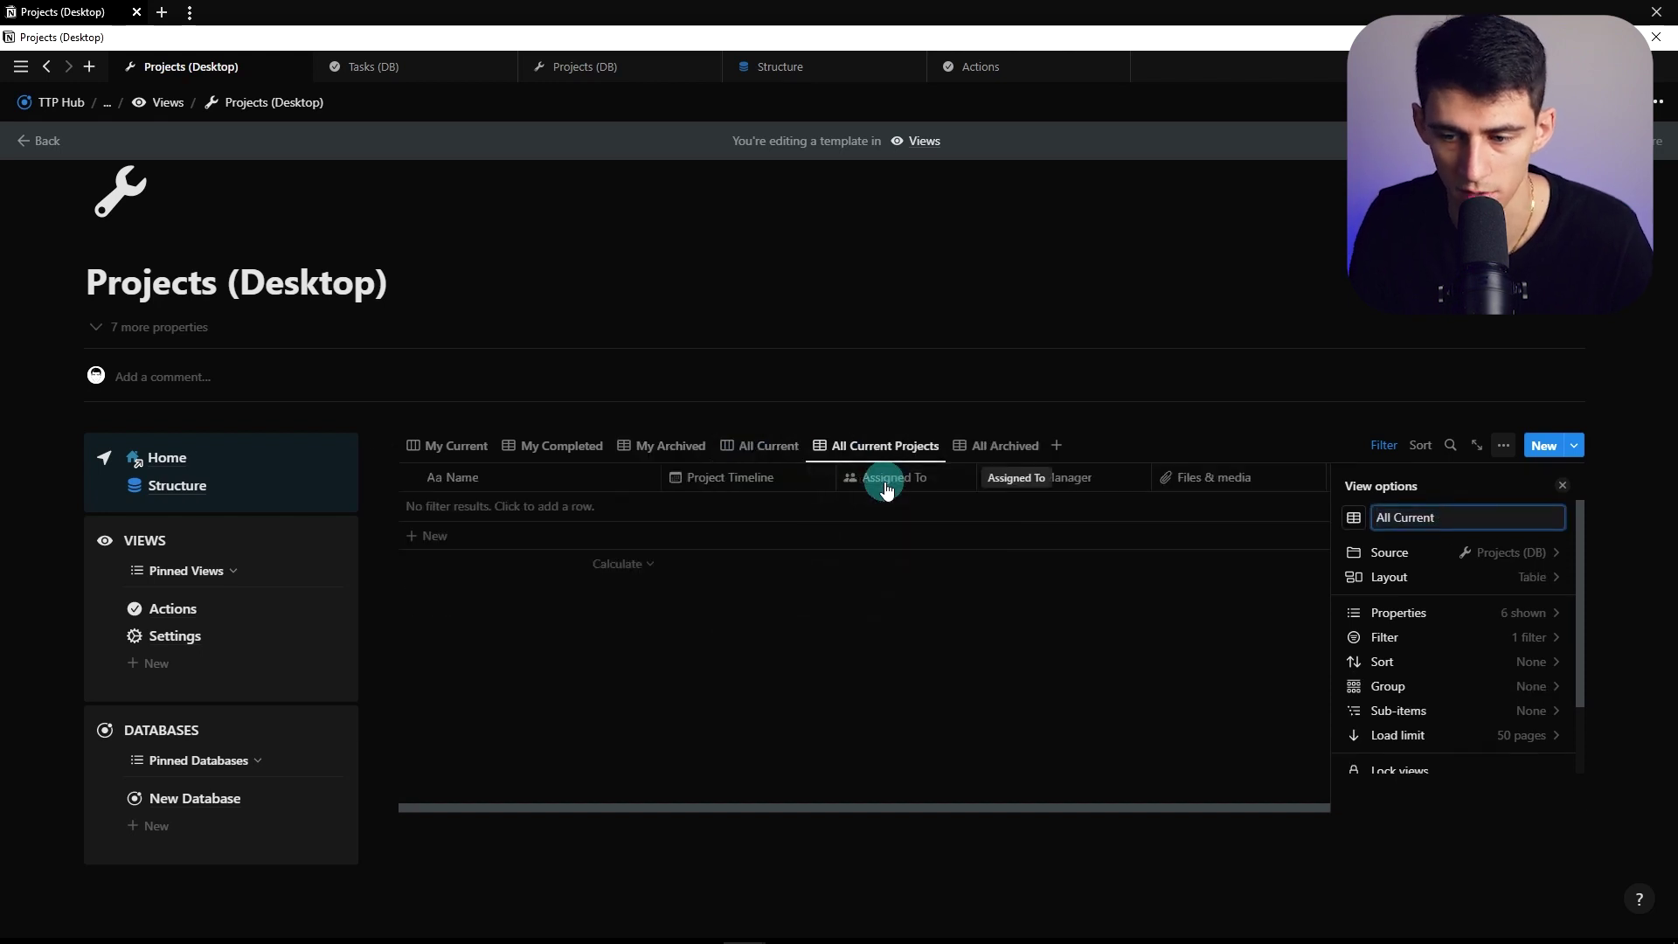
click(845, 719)
click(642, 446)
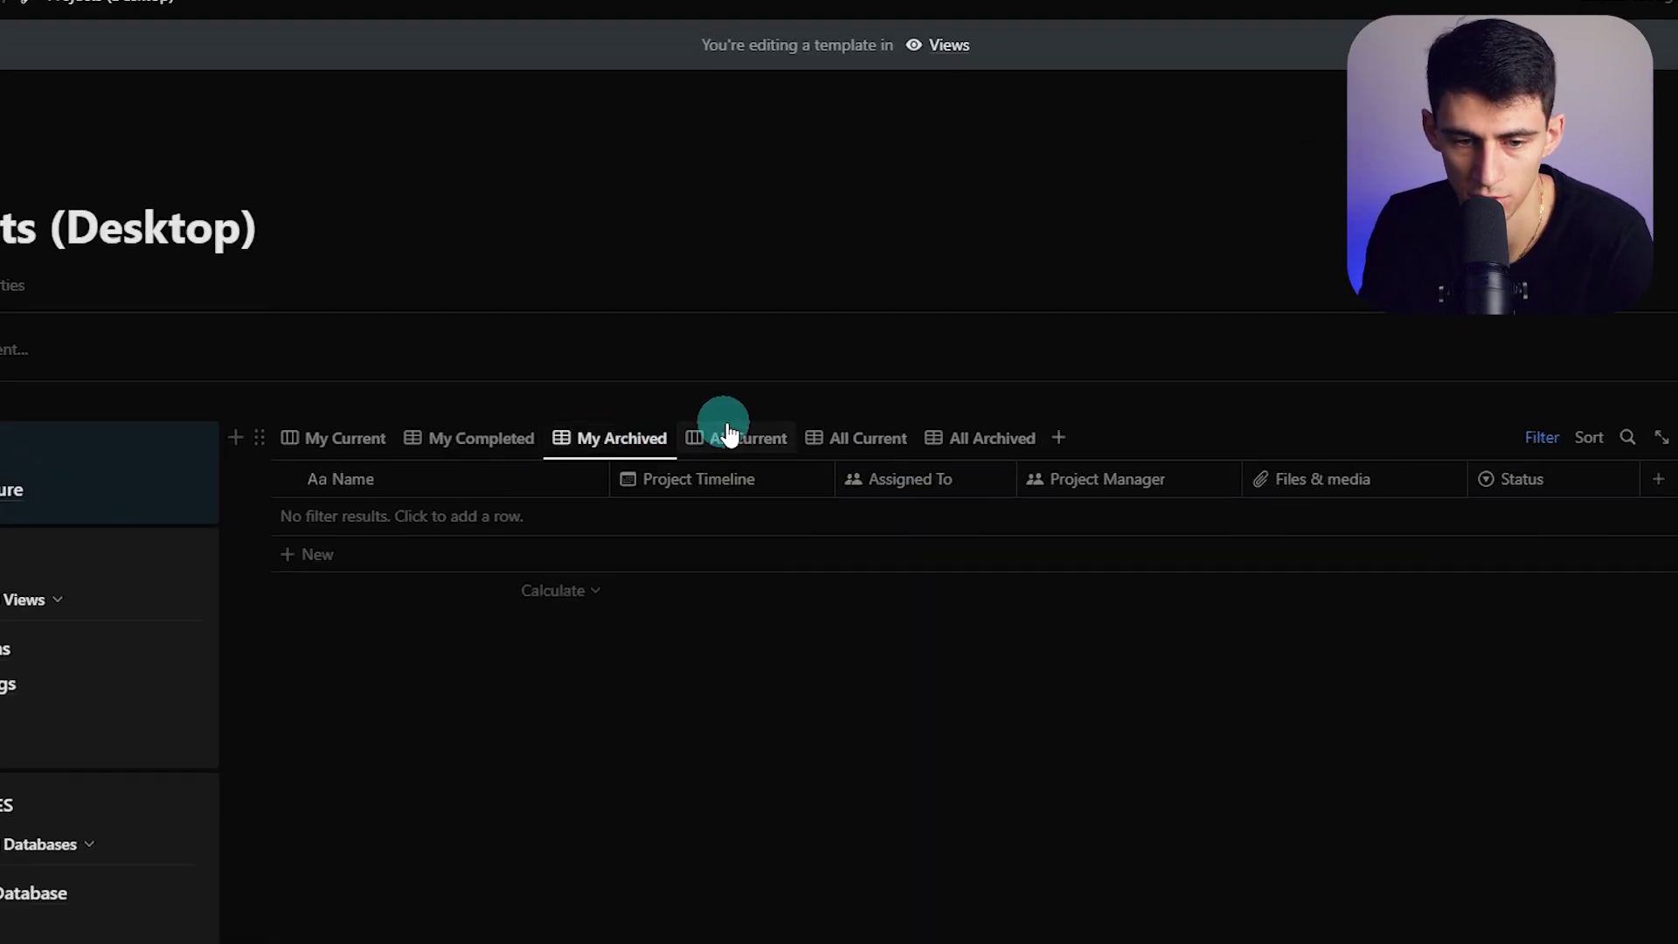
click(729, 432)
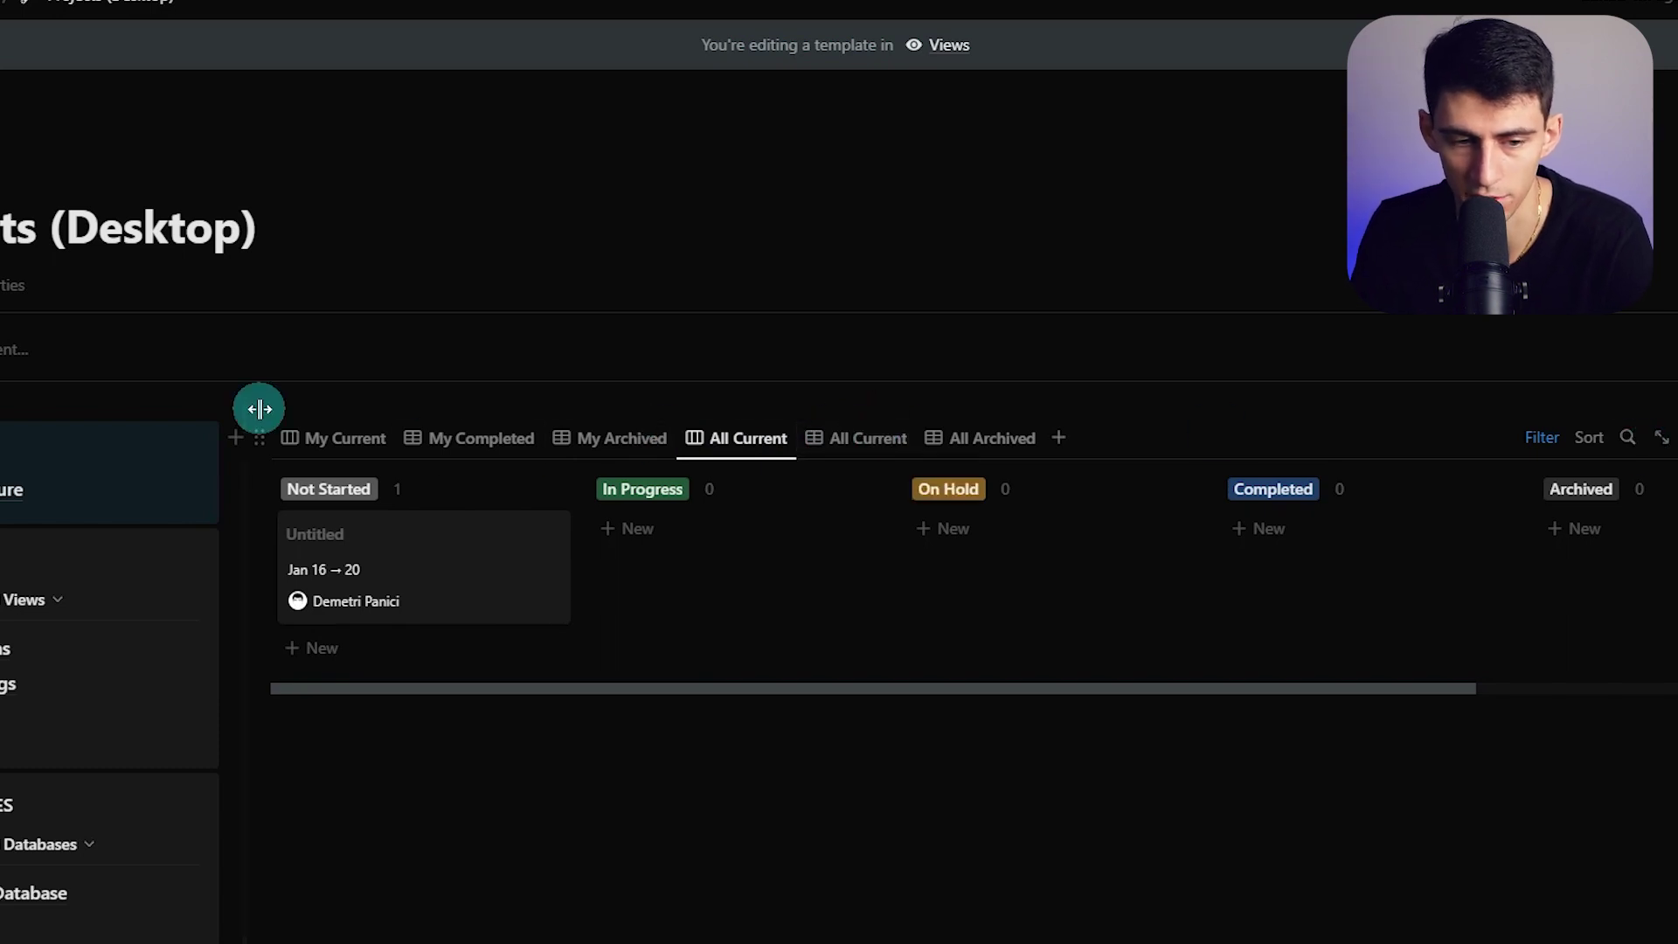
click(344, 450)
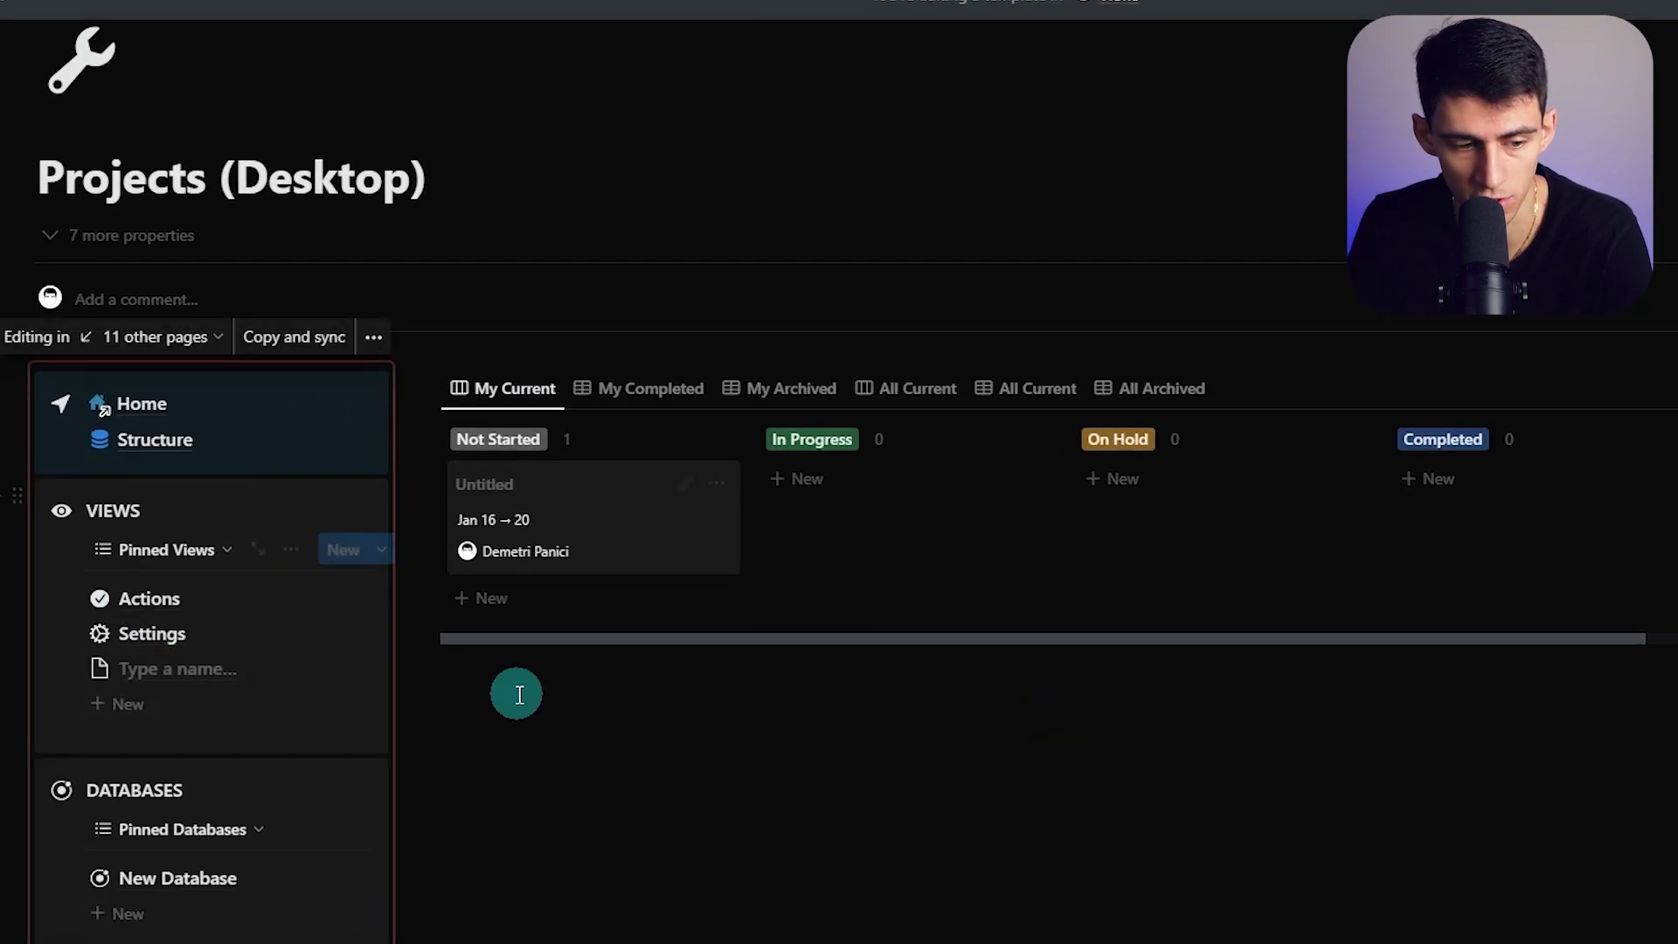
Make the new pinned page 'Projects' from the Projects (Desktop) template, with Sorting No. 3
click(349, 681)
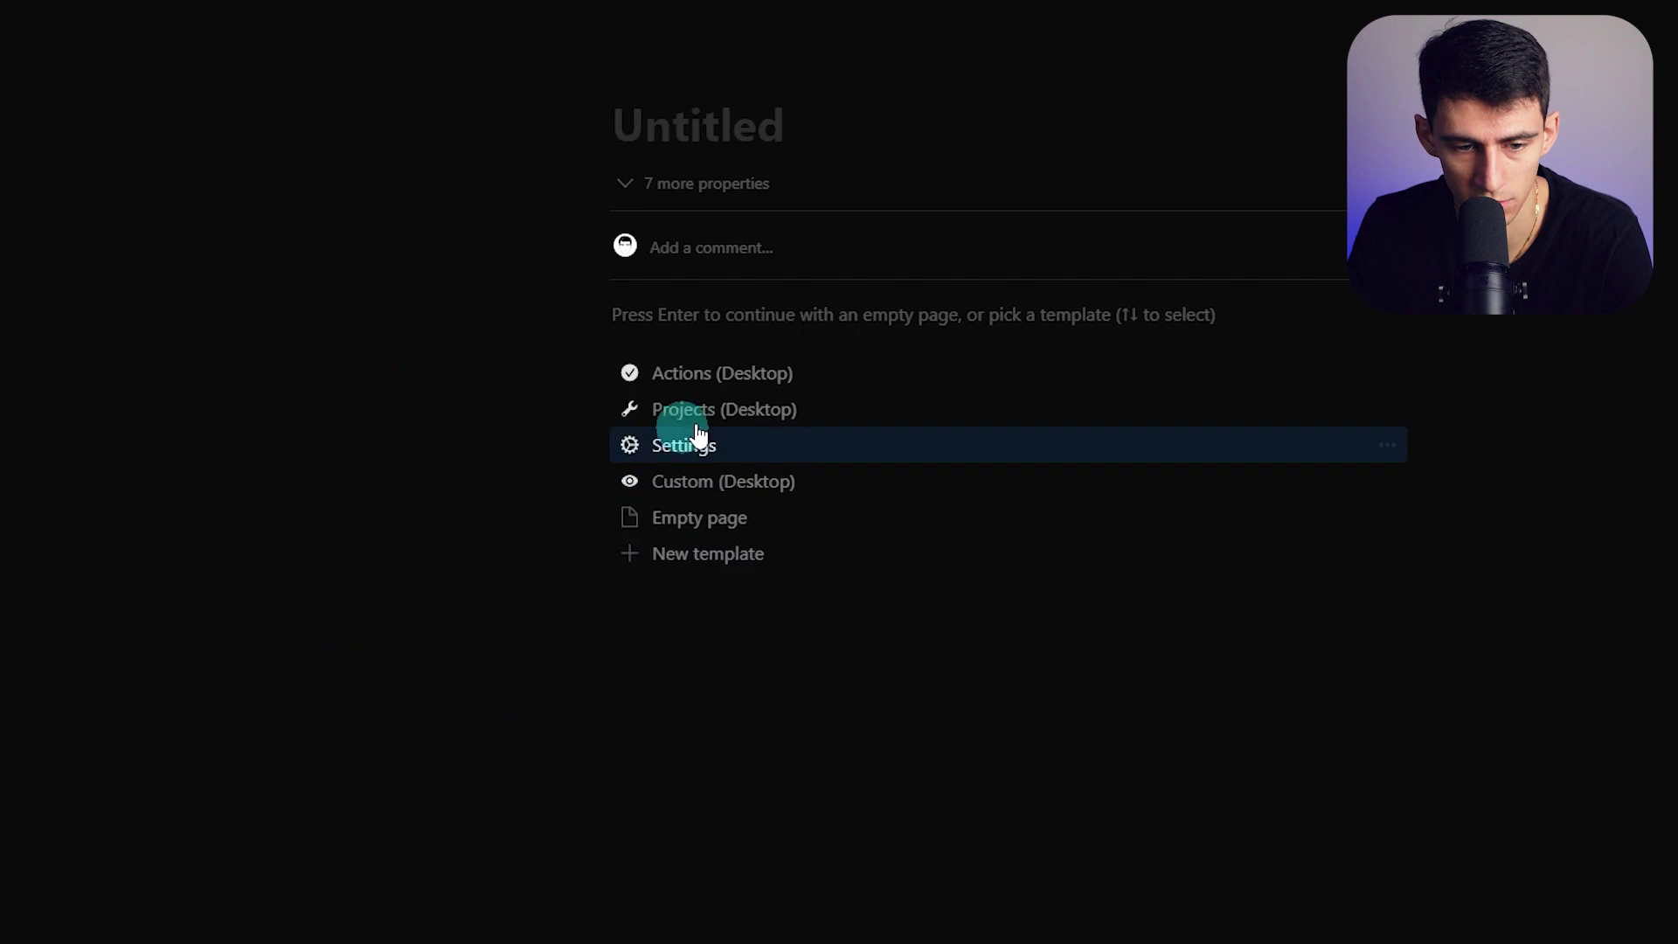
click(725, 409)
drag(426, 242, 221, 242)
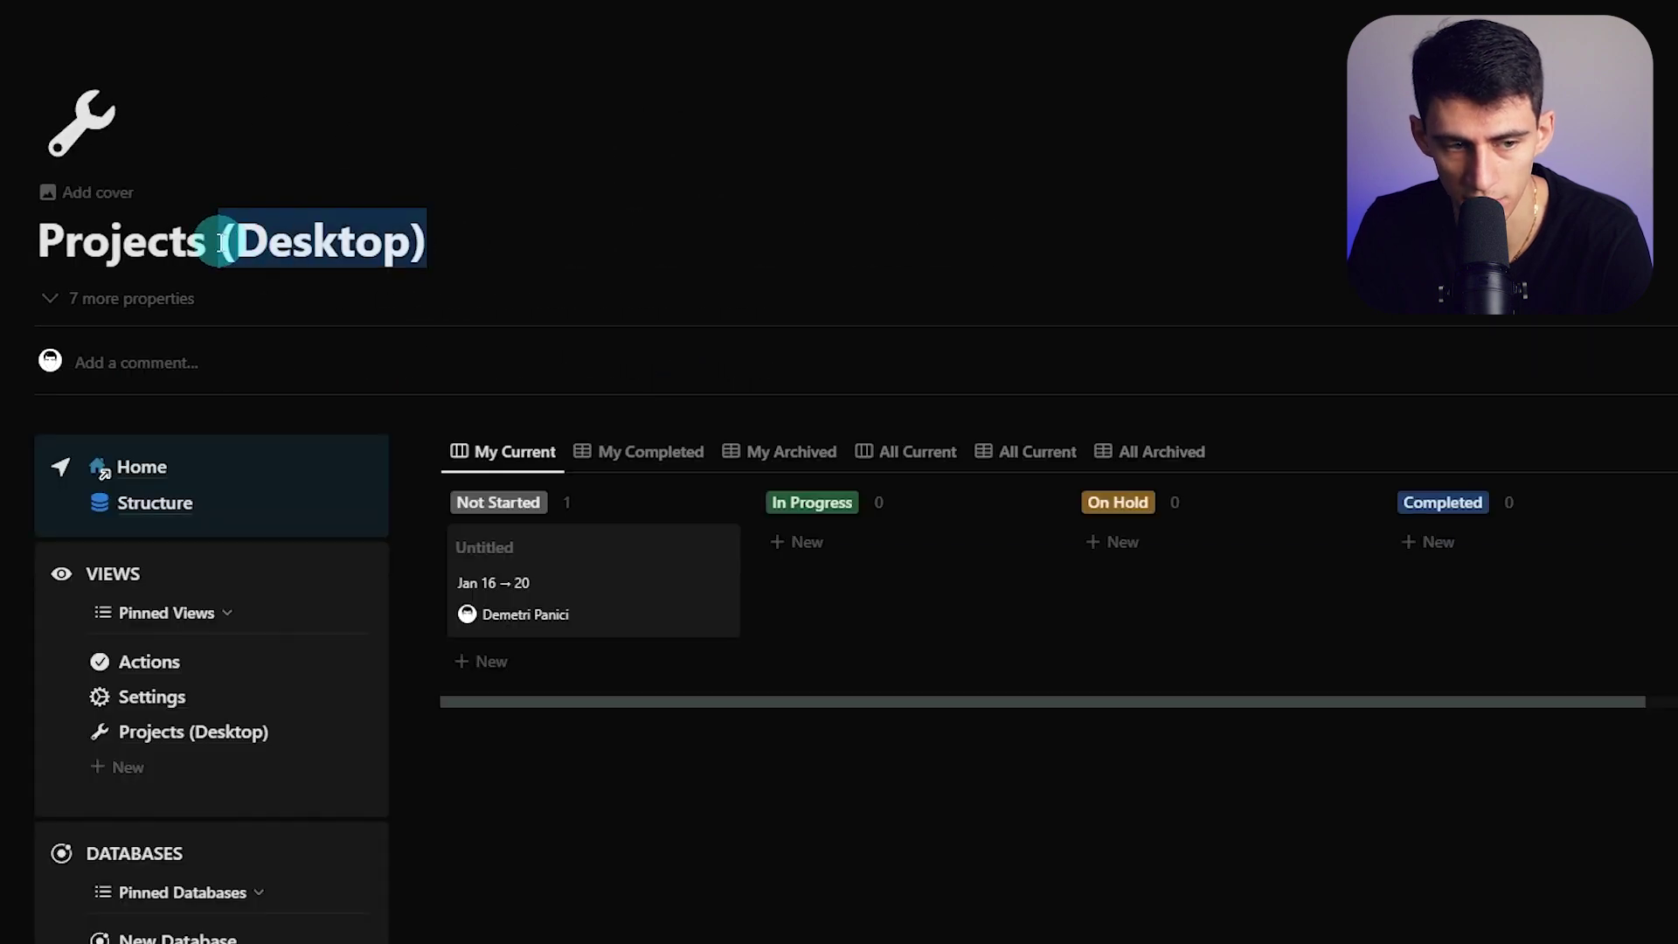
key(BackSpace)
click(369, 298)
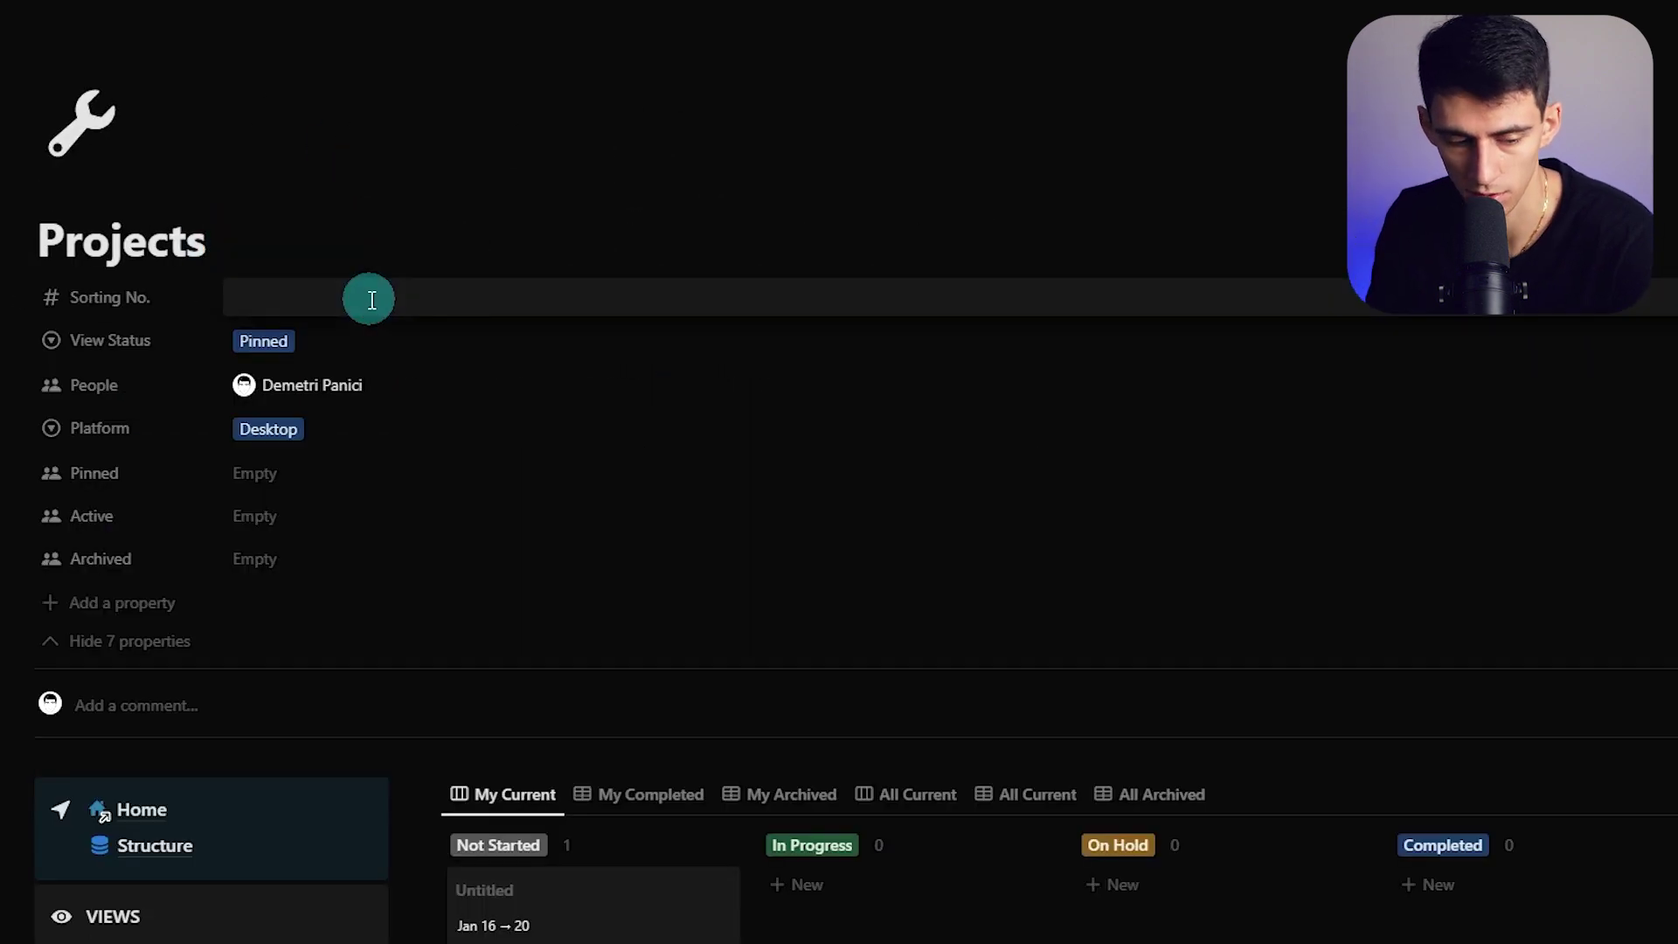
text(3)
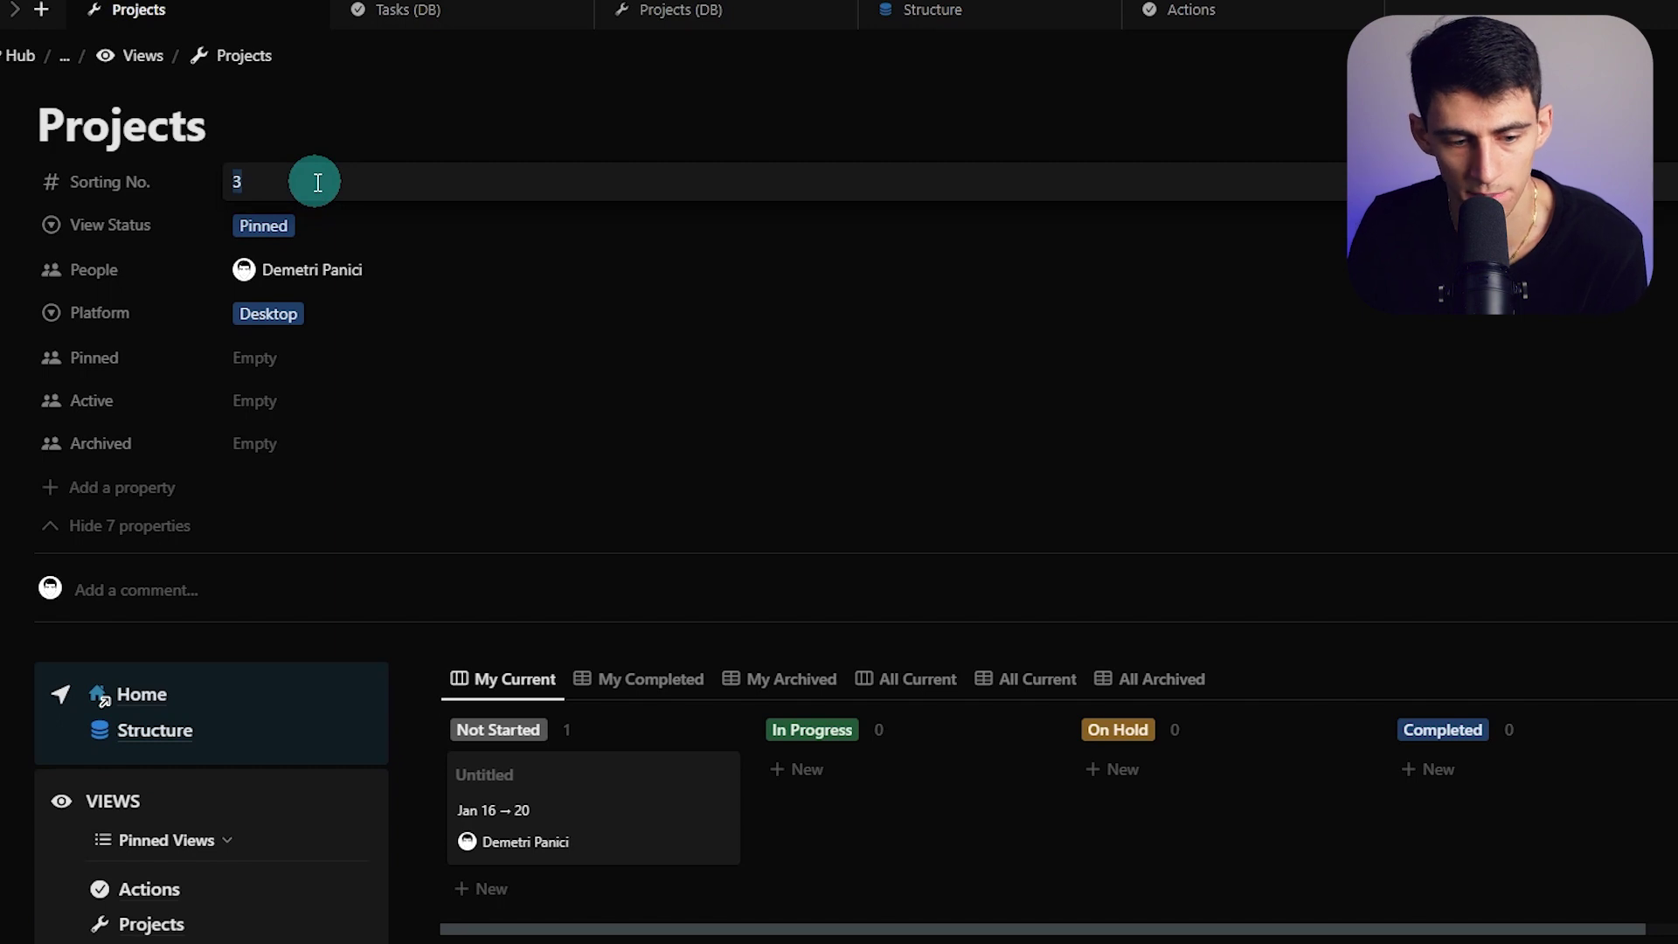
click(130, 525)
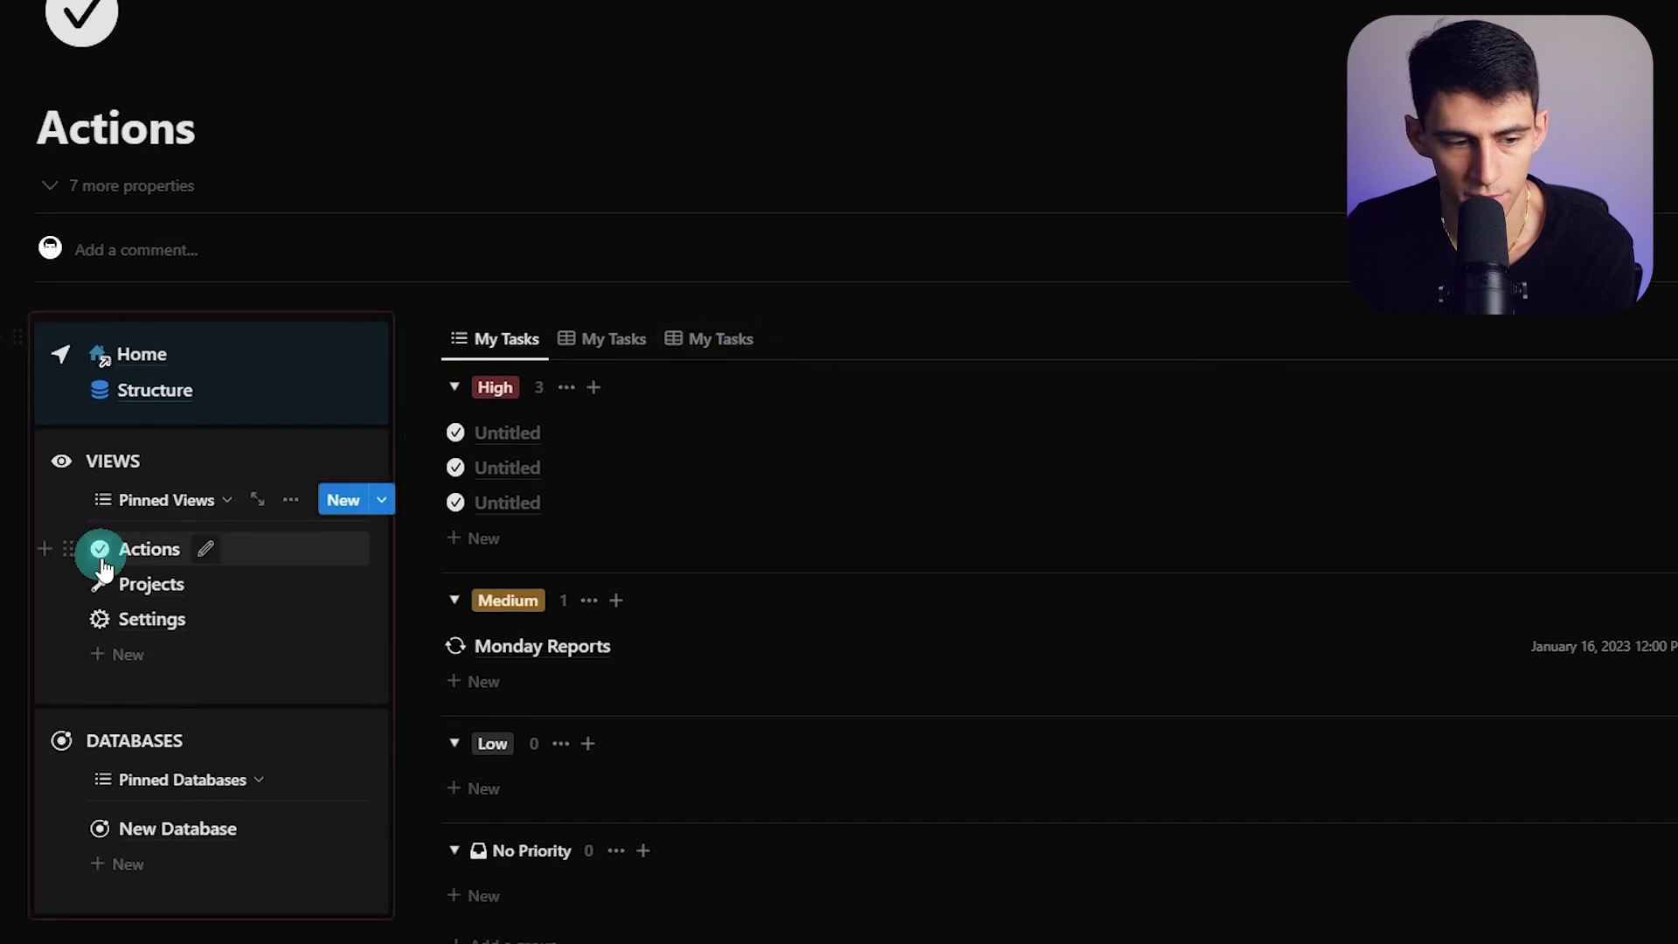
On the Projects board, add a New Project card under In Progress
click(145, 583)
right_click(605, 533)
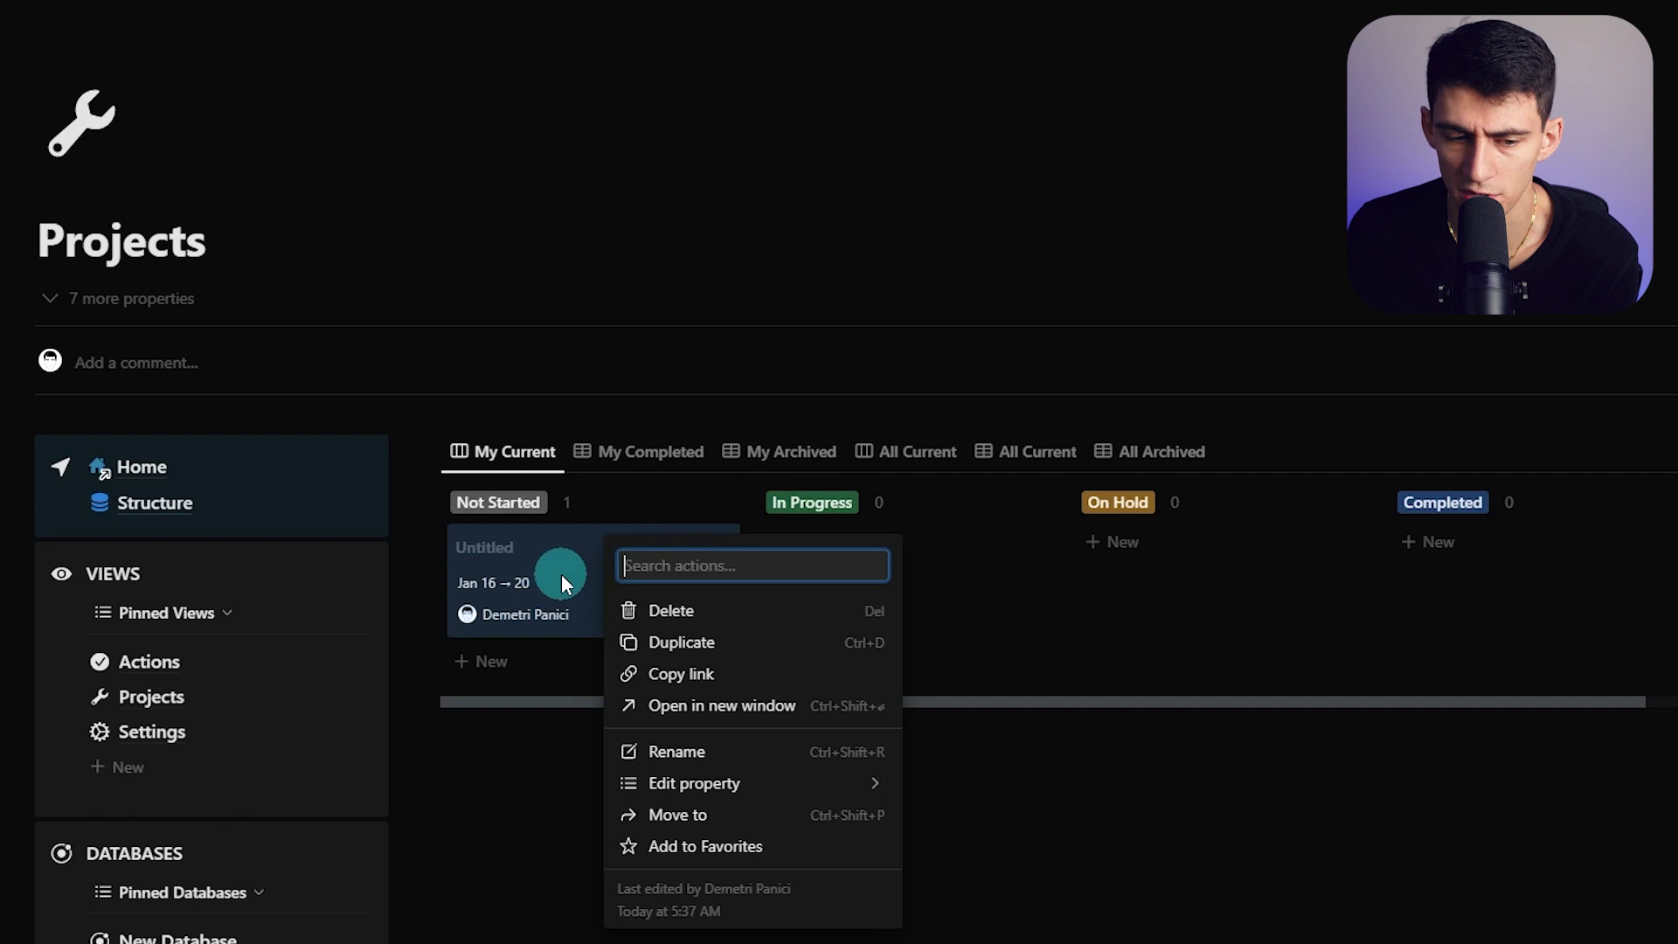
click(568, 600)
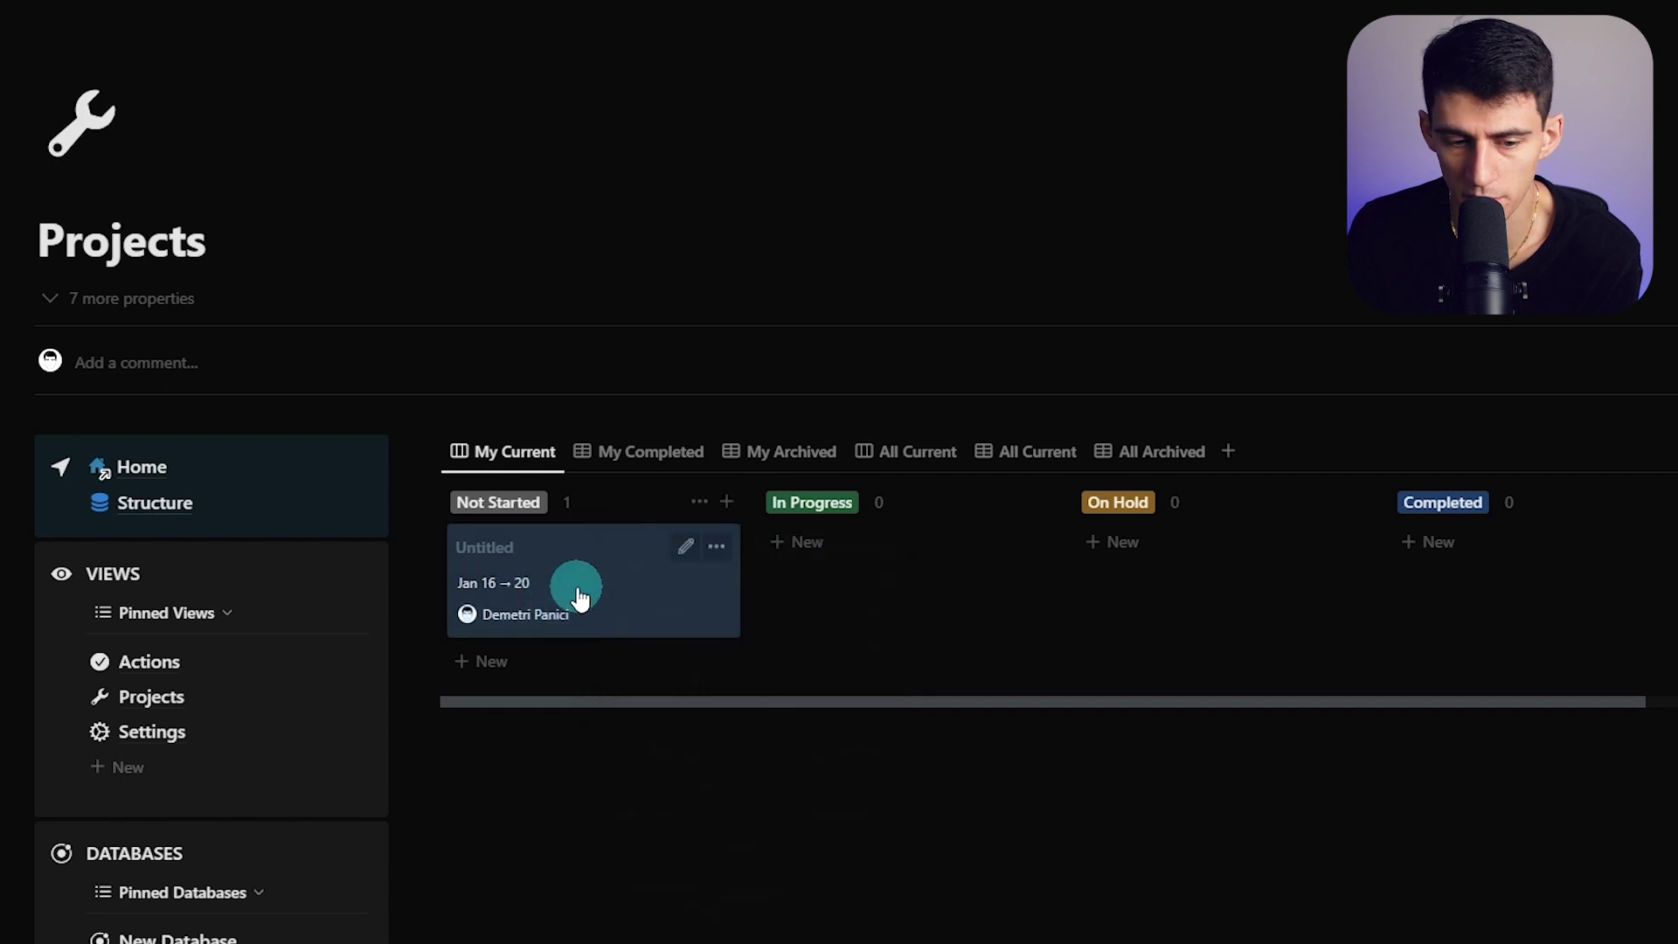
click(927, 540)
click(1573, 494)
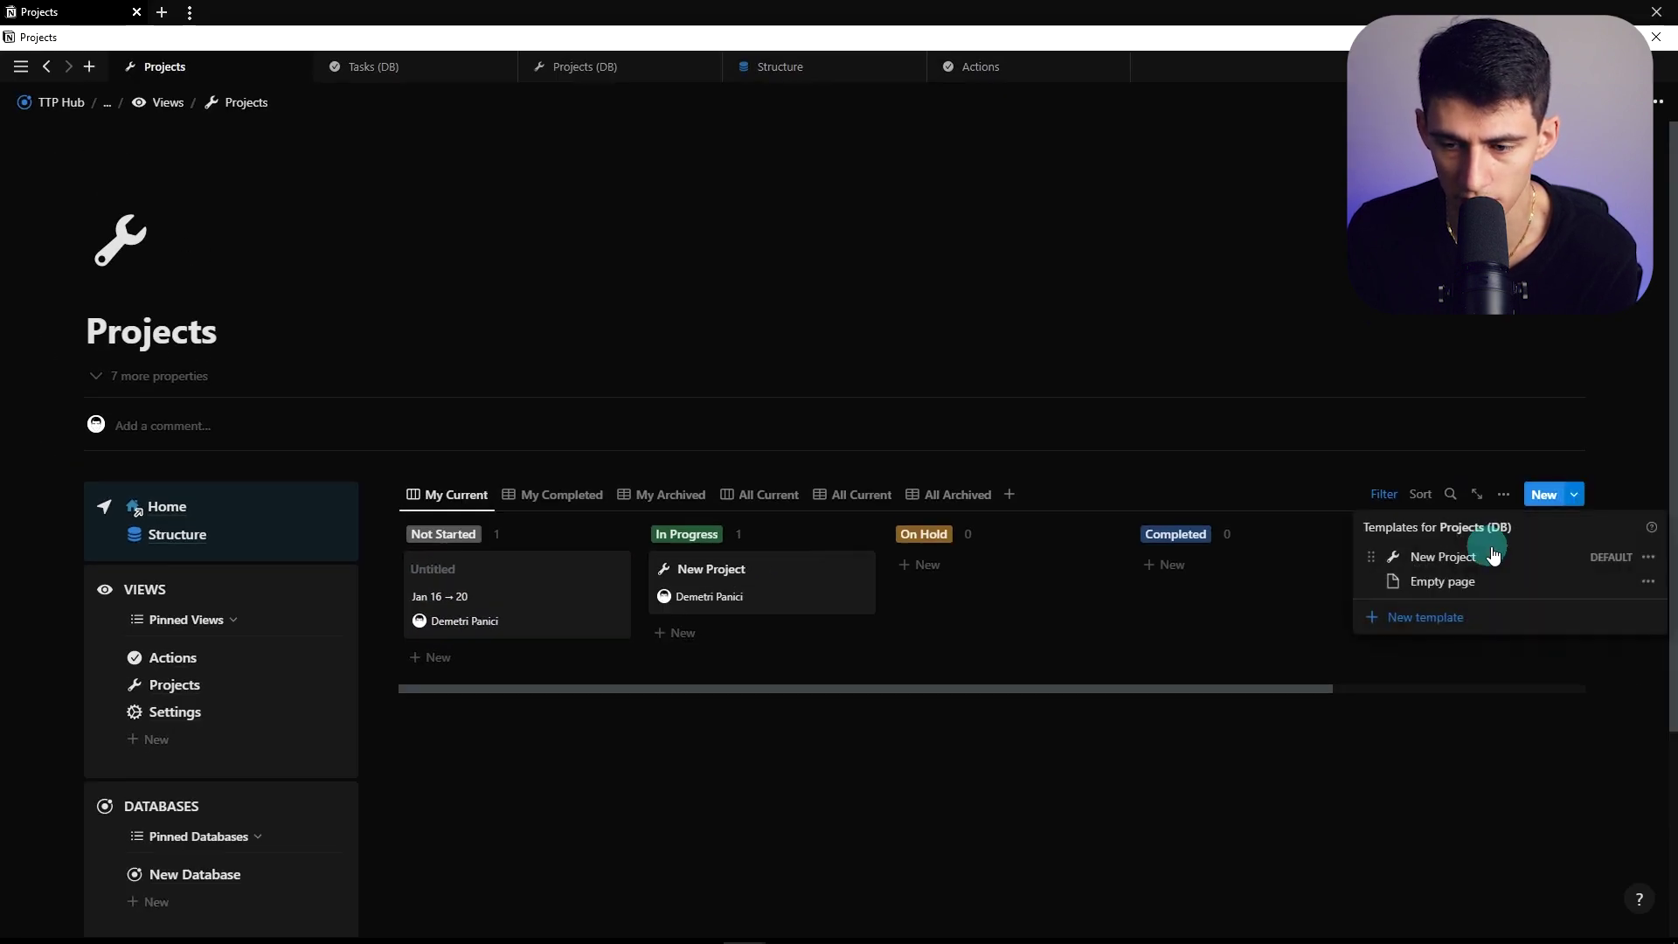
click(1003, 793)
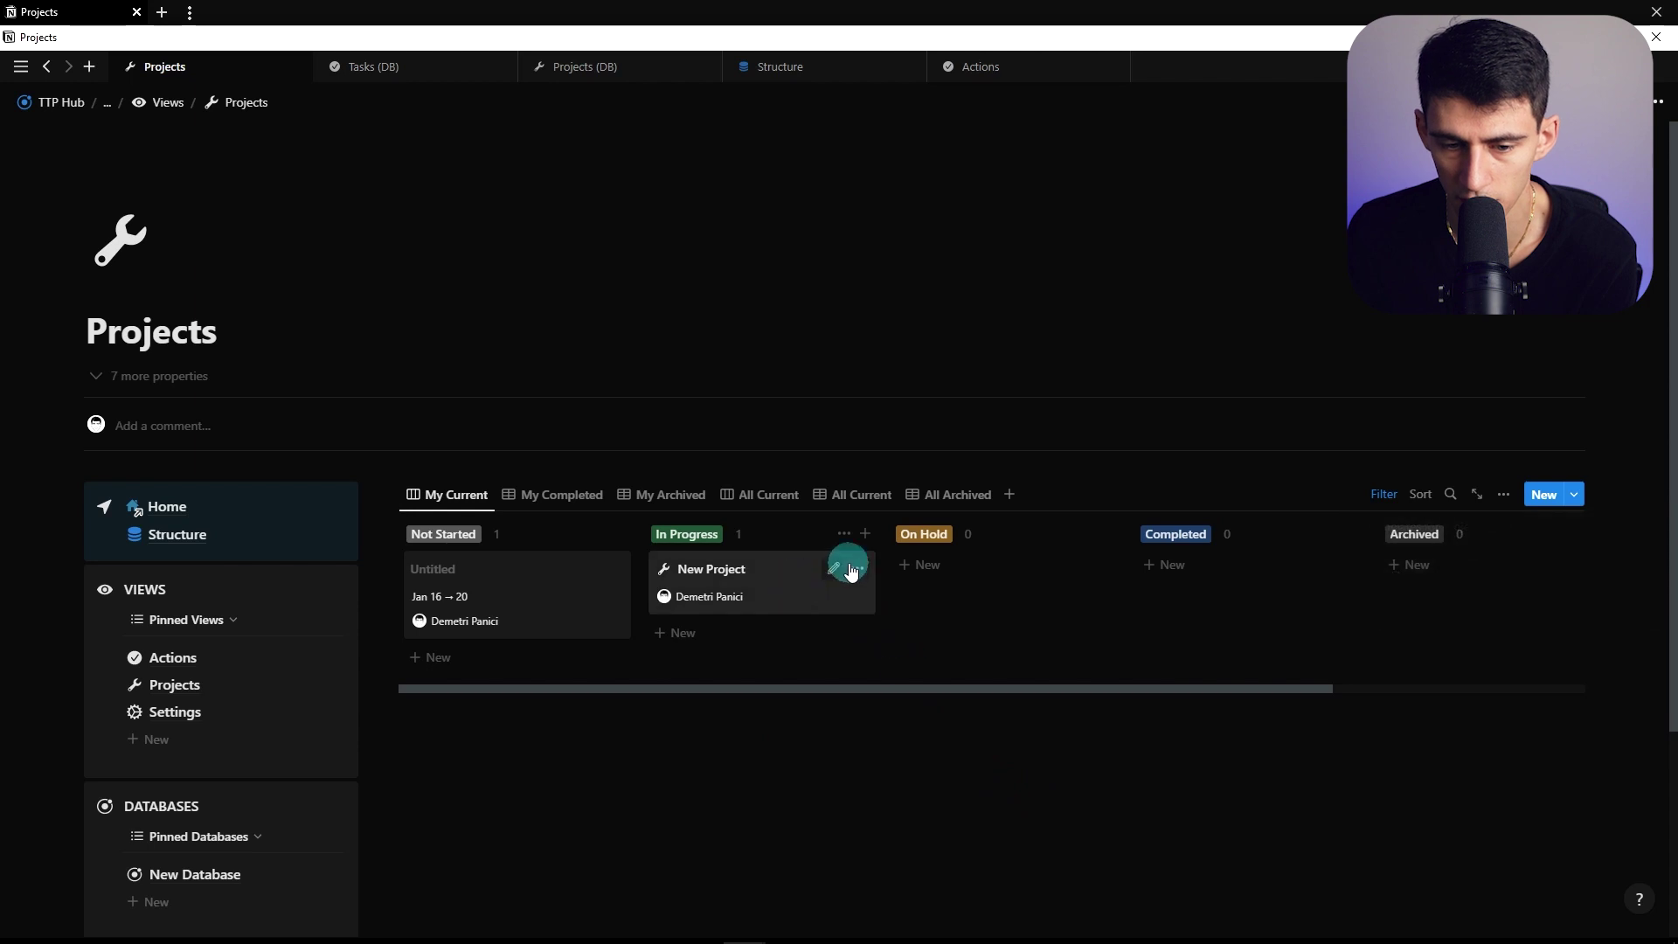
Open New Project as a full page and inspect the task view's 3 filter rules
click(775, 592)
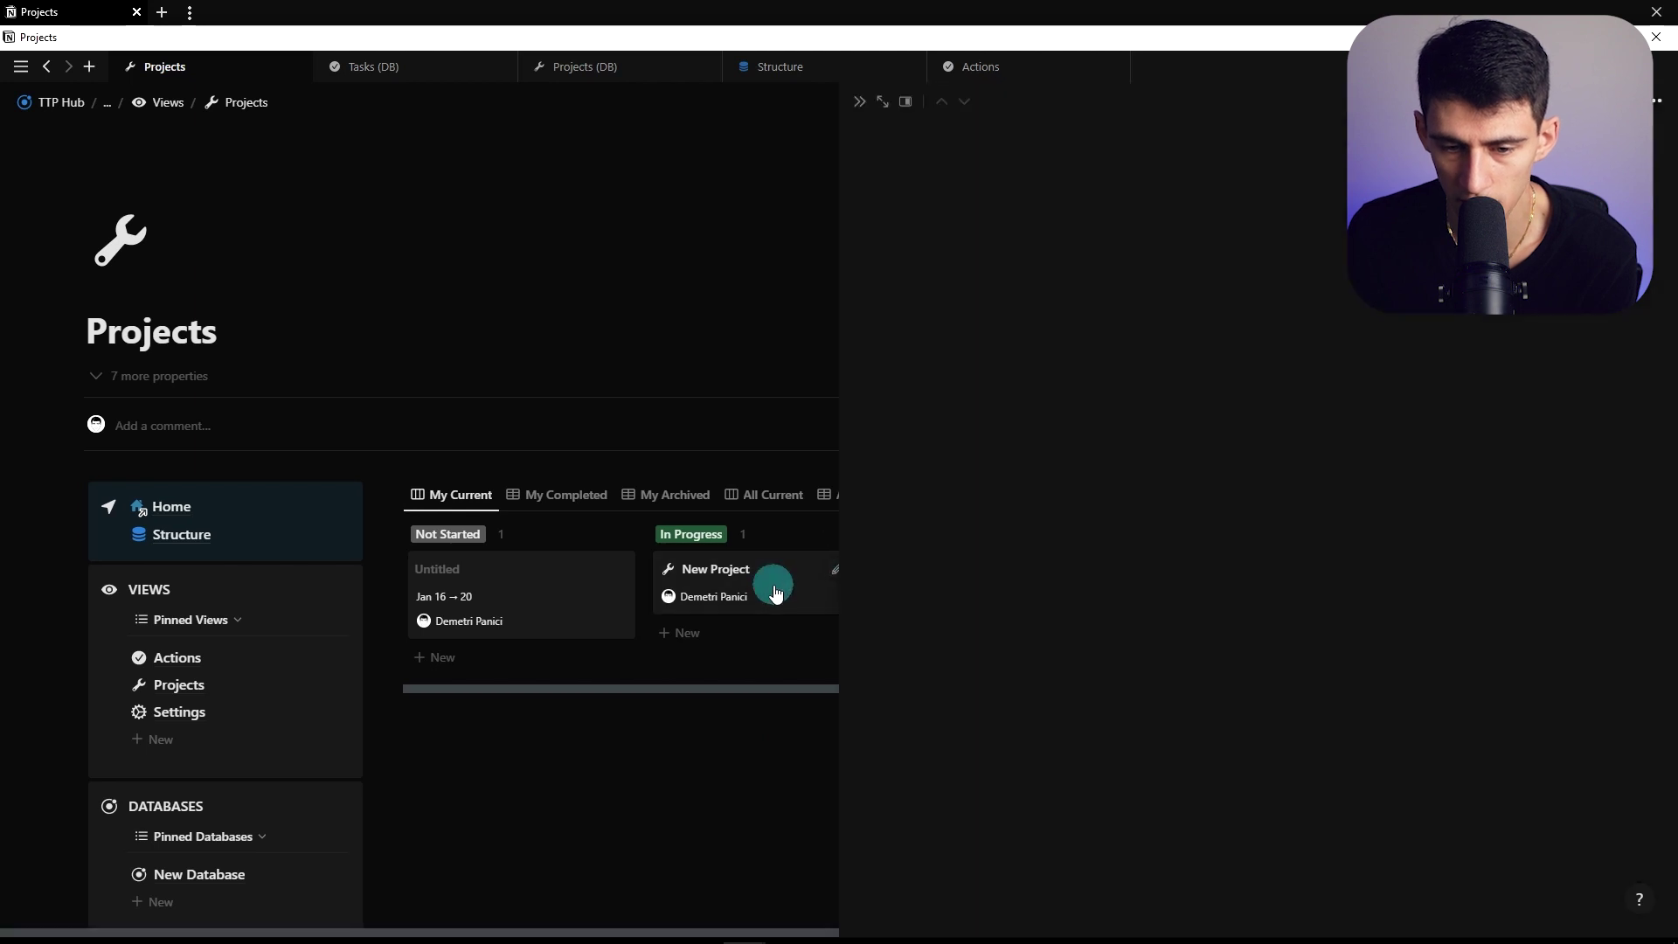
click(878, 101)
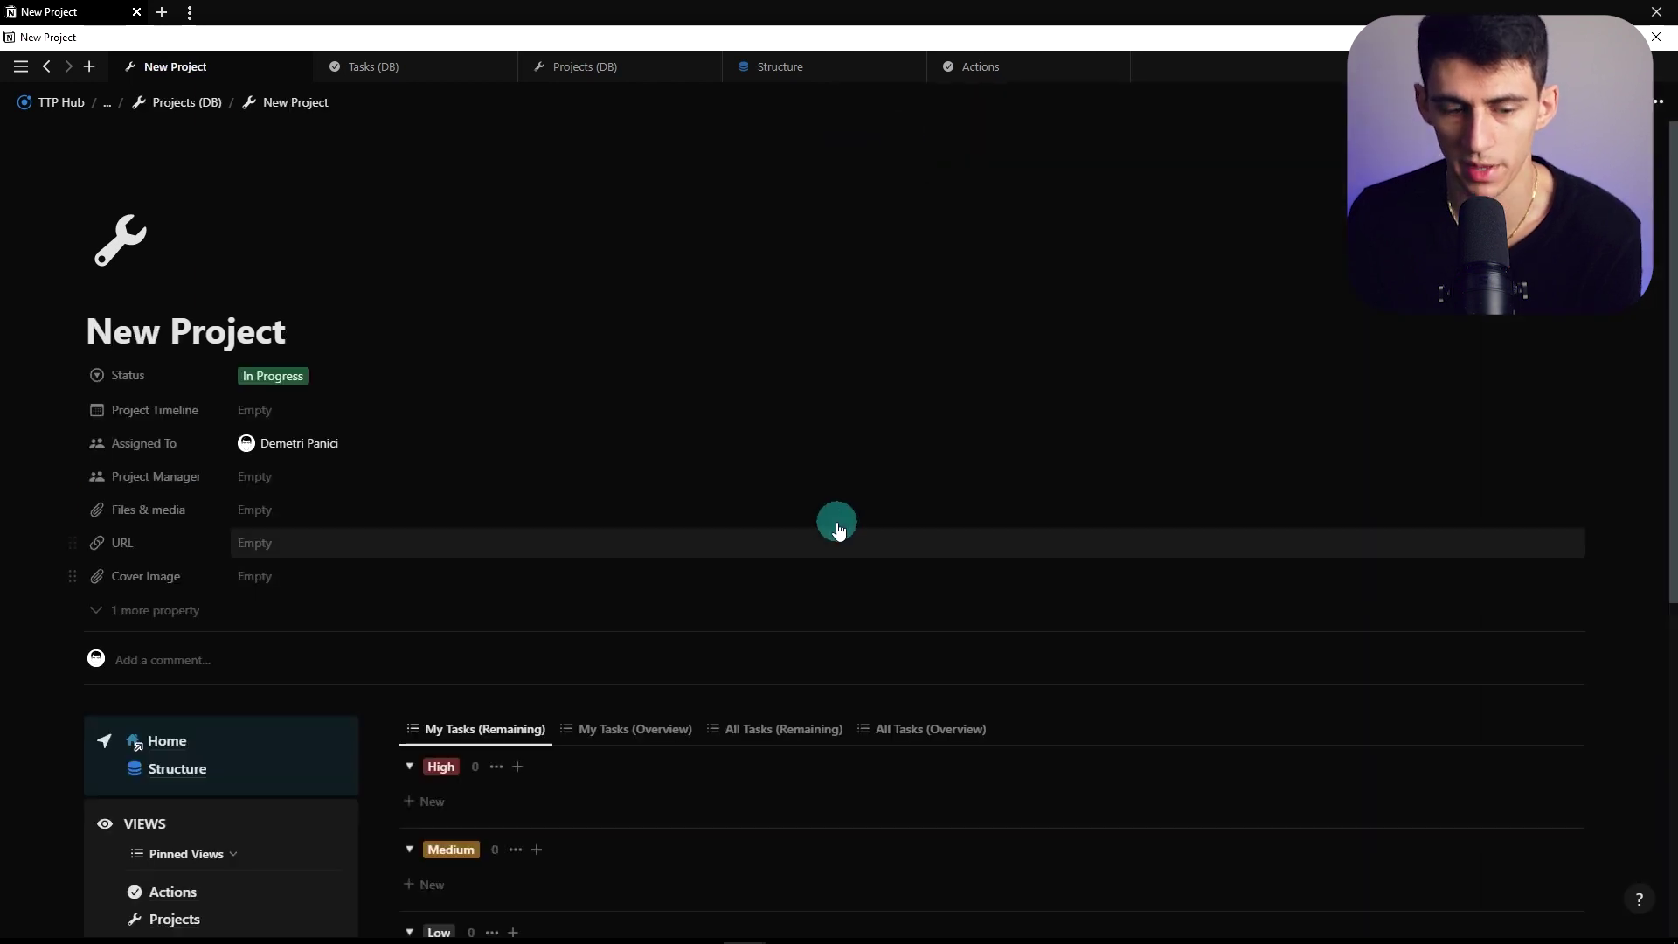
scroll(187, 375, down, 6)
scroll(197, 322, up, 2)
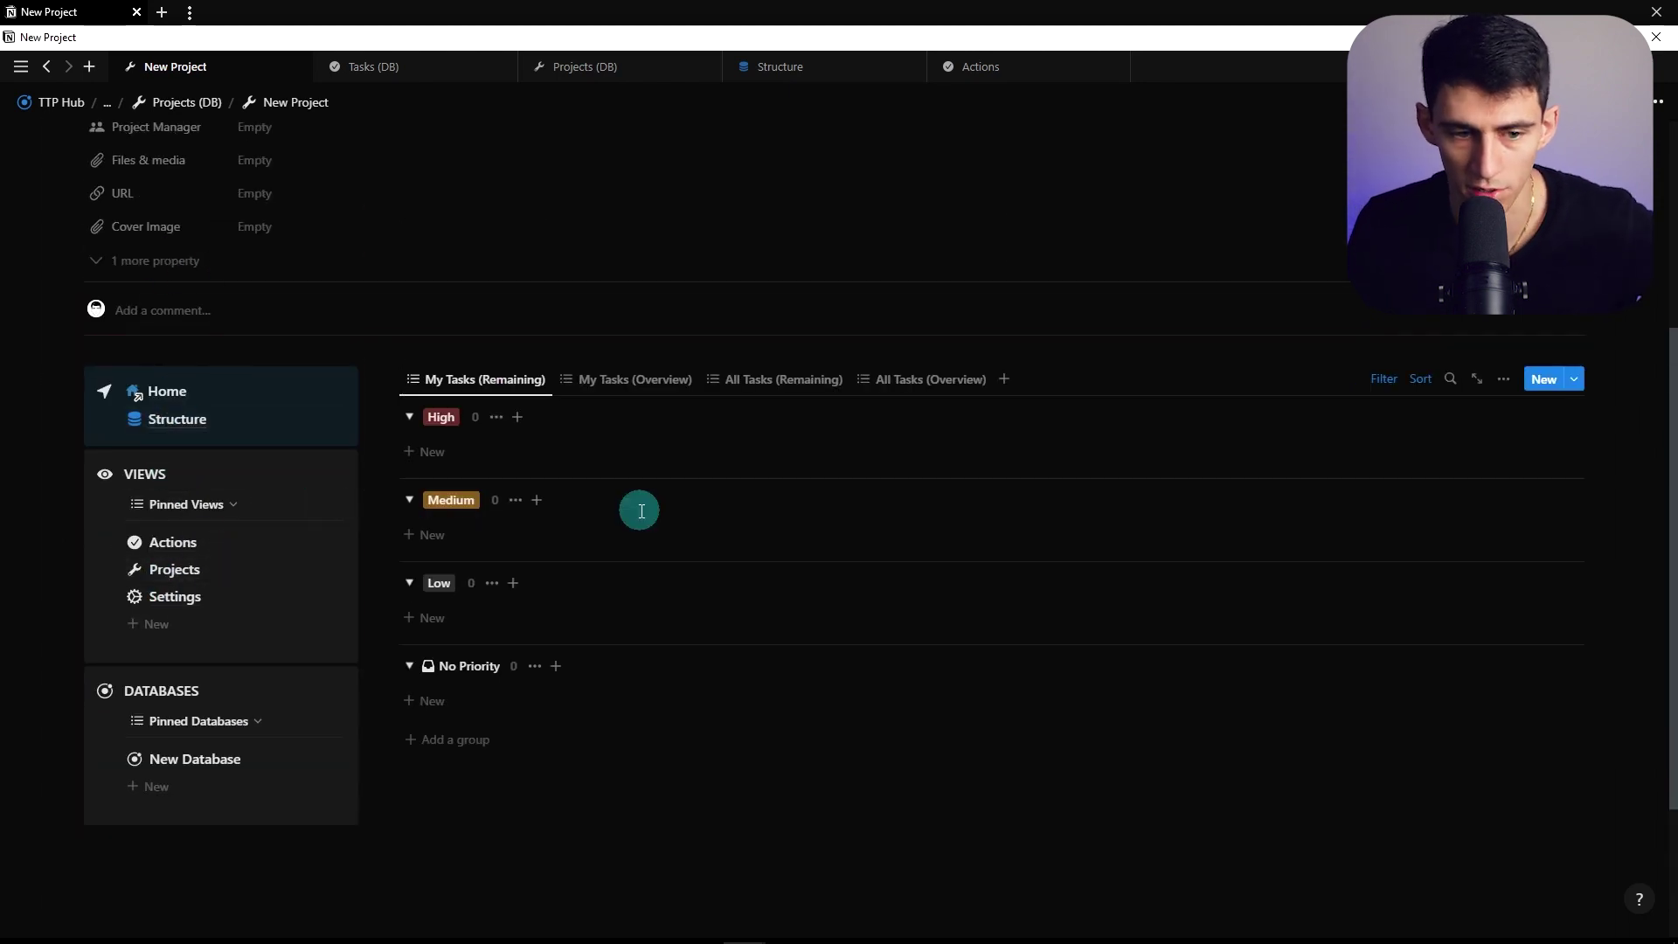
click(560, 419)
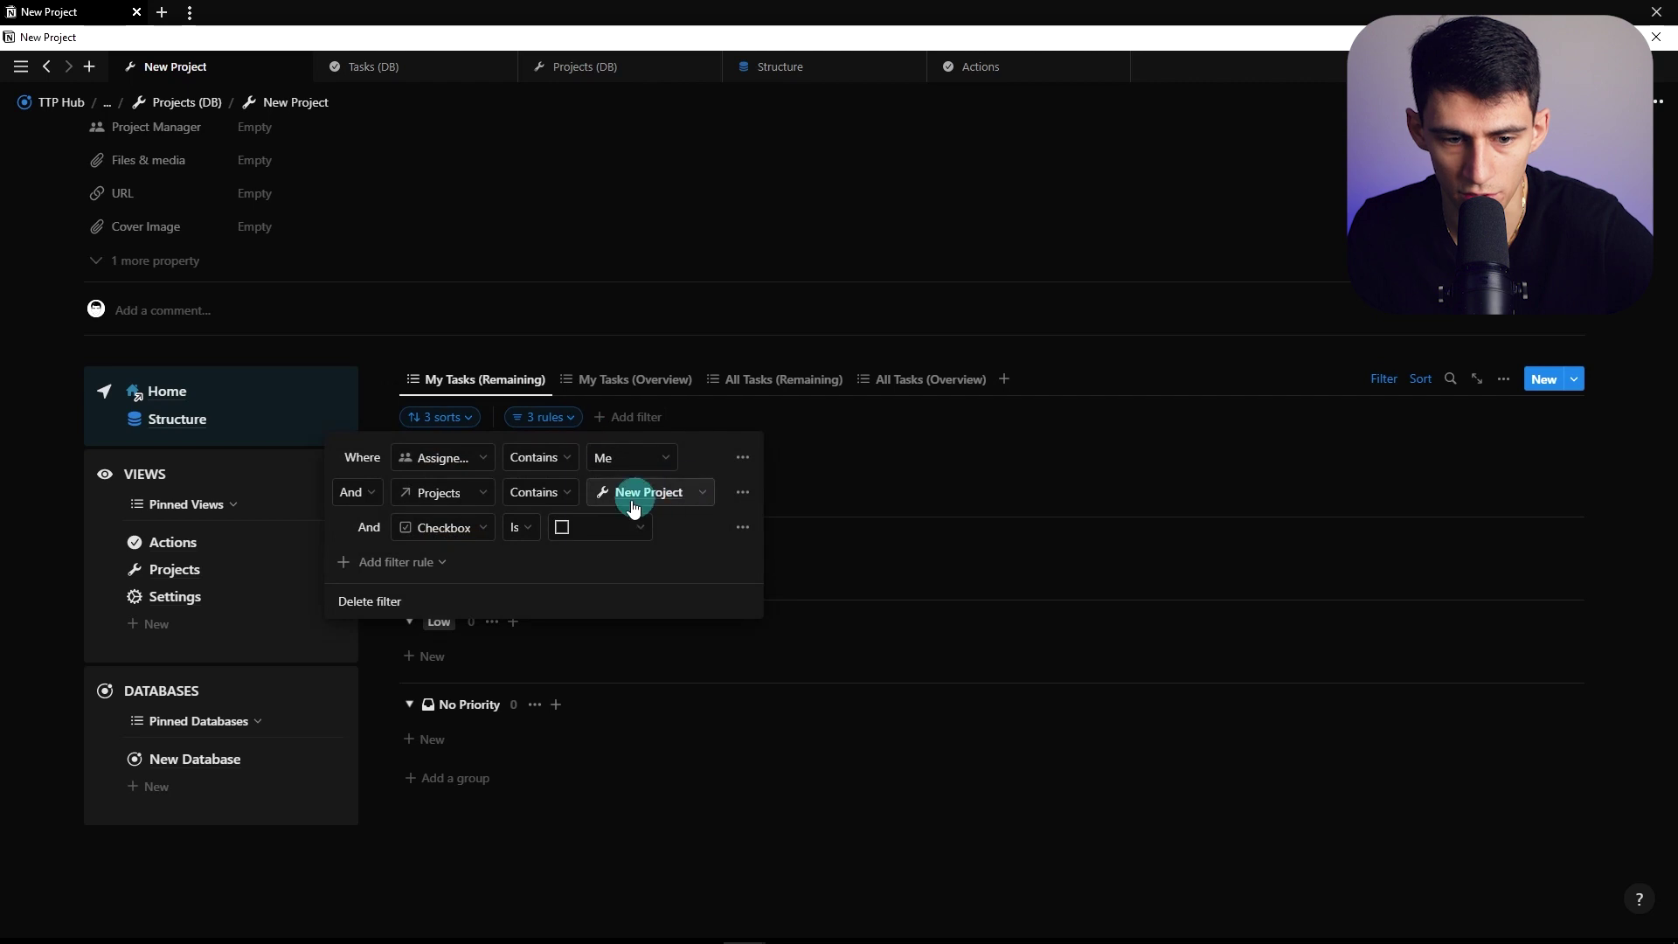
click(685, 254)
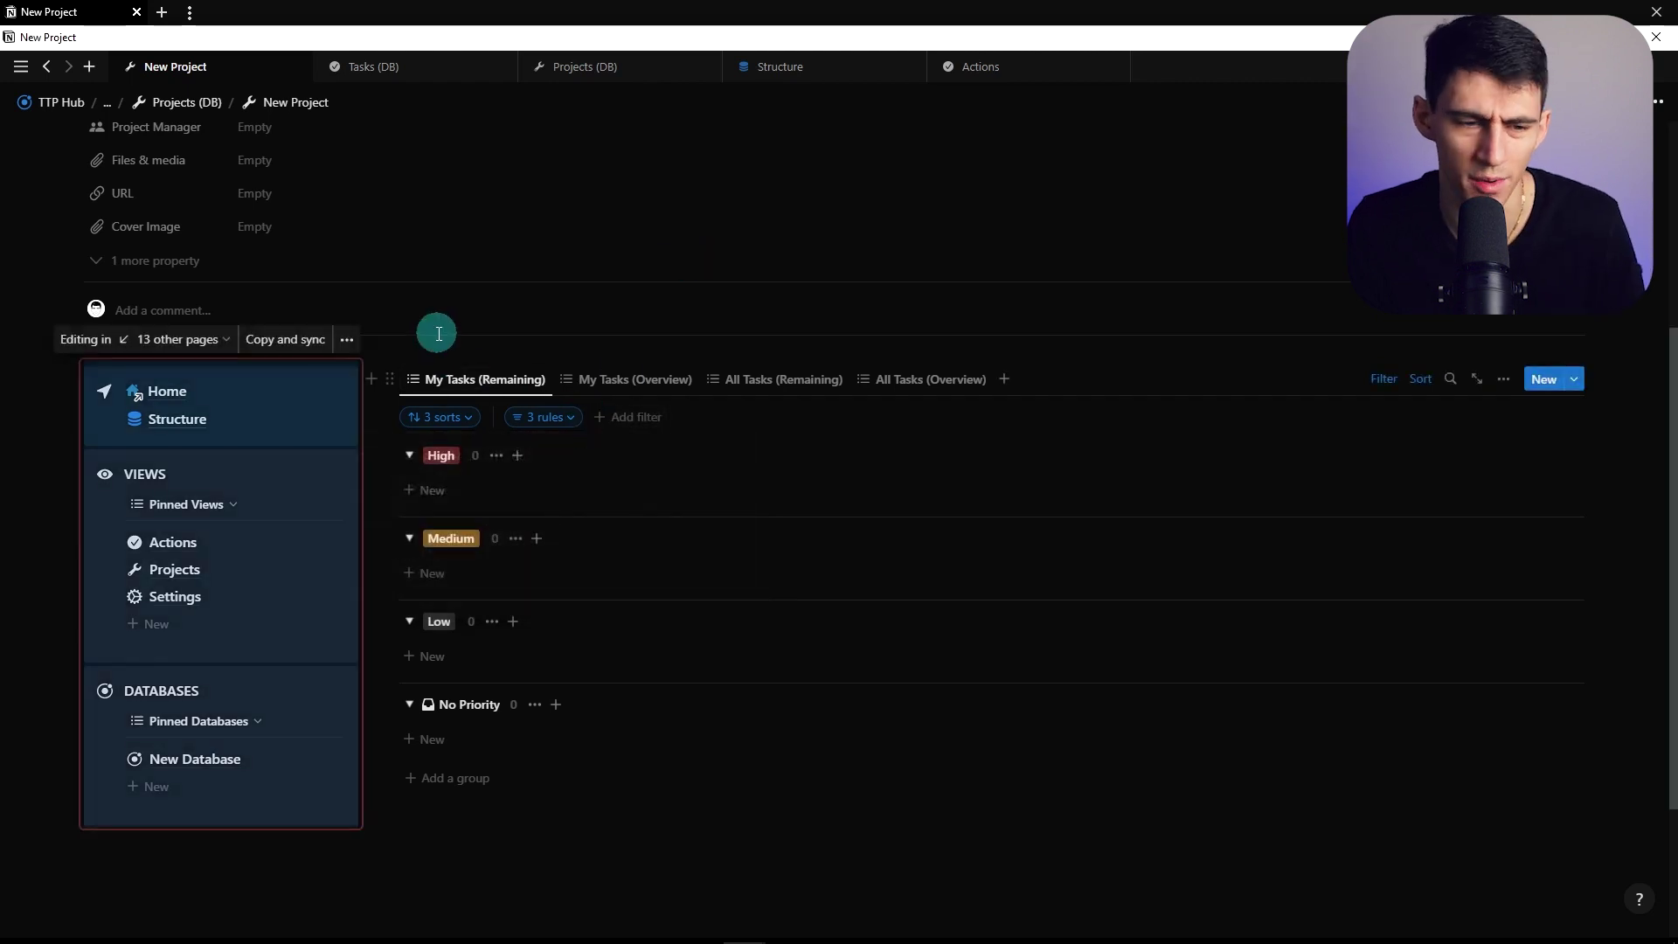
scroll(506, 339, up, 4)
Rename the project to NAS From Scratch Course and confirm the task filter follows it
triple_click(510, 340)
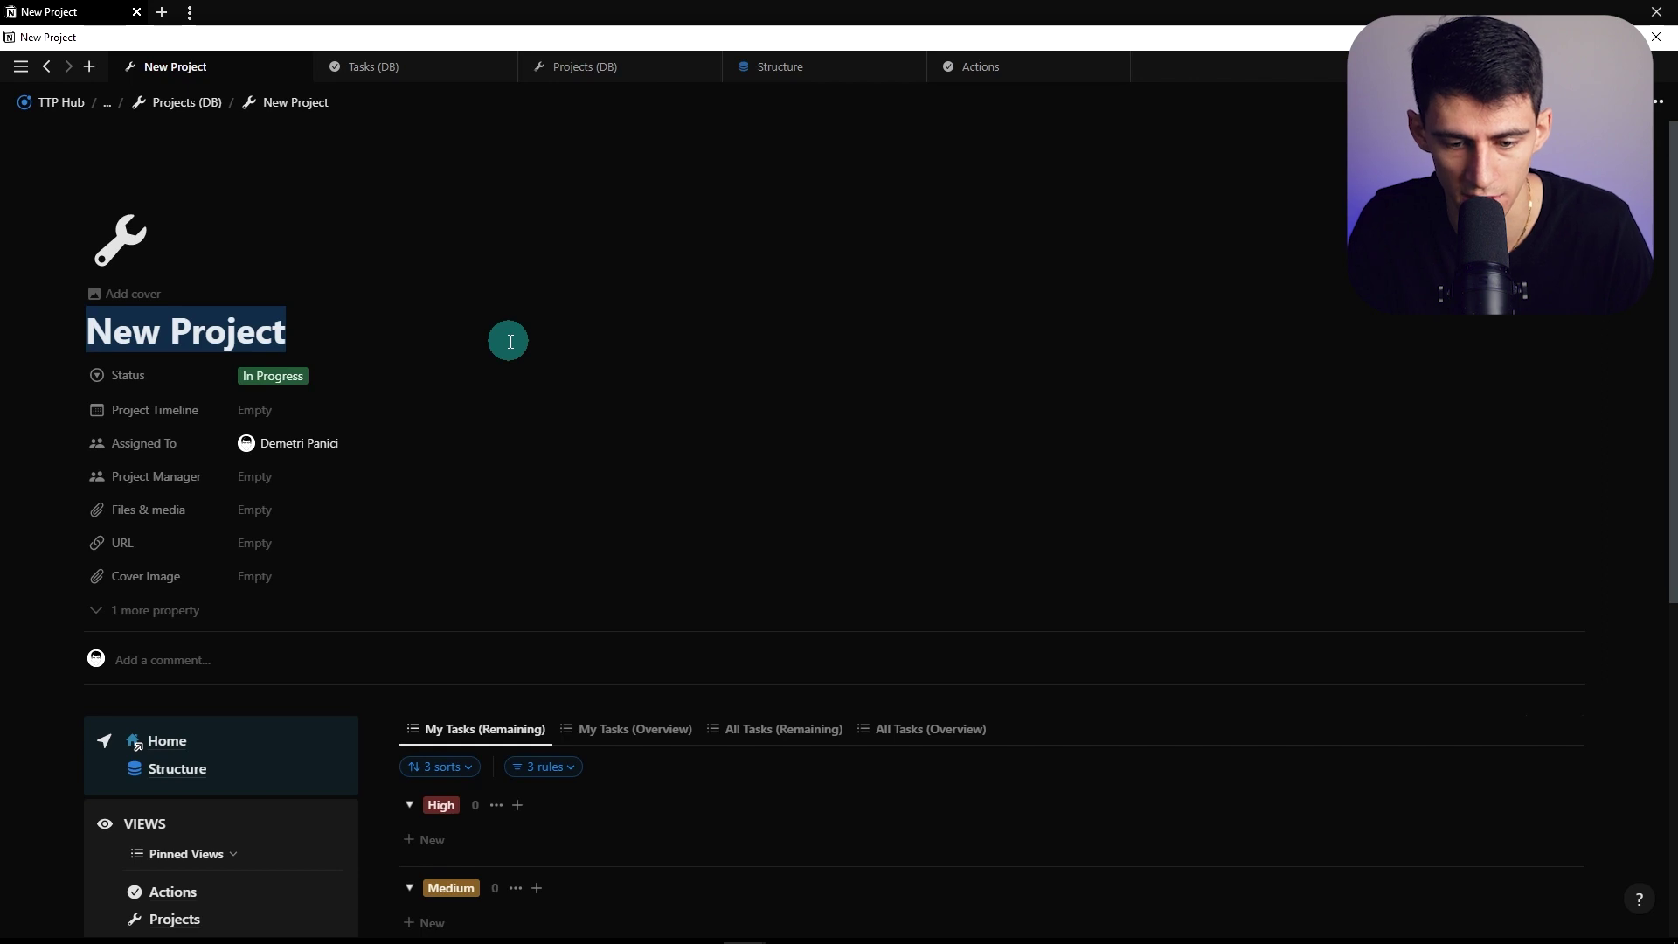
text(NAS From Scratch Course)
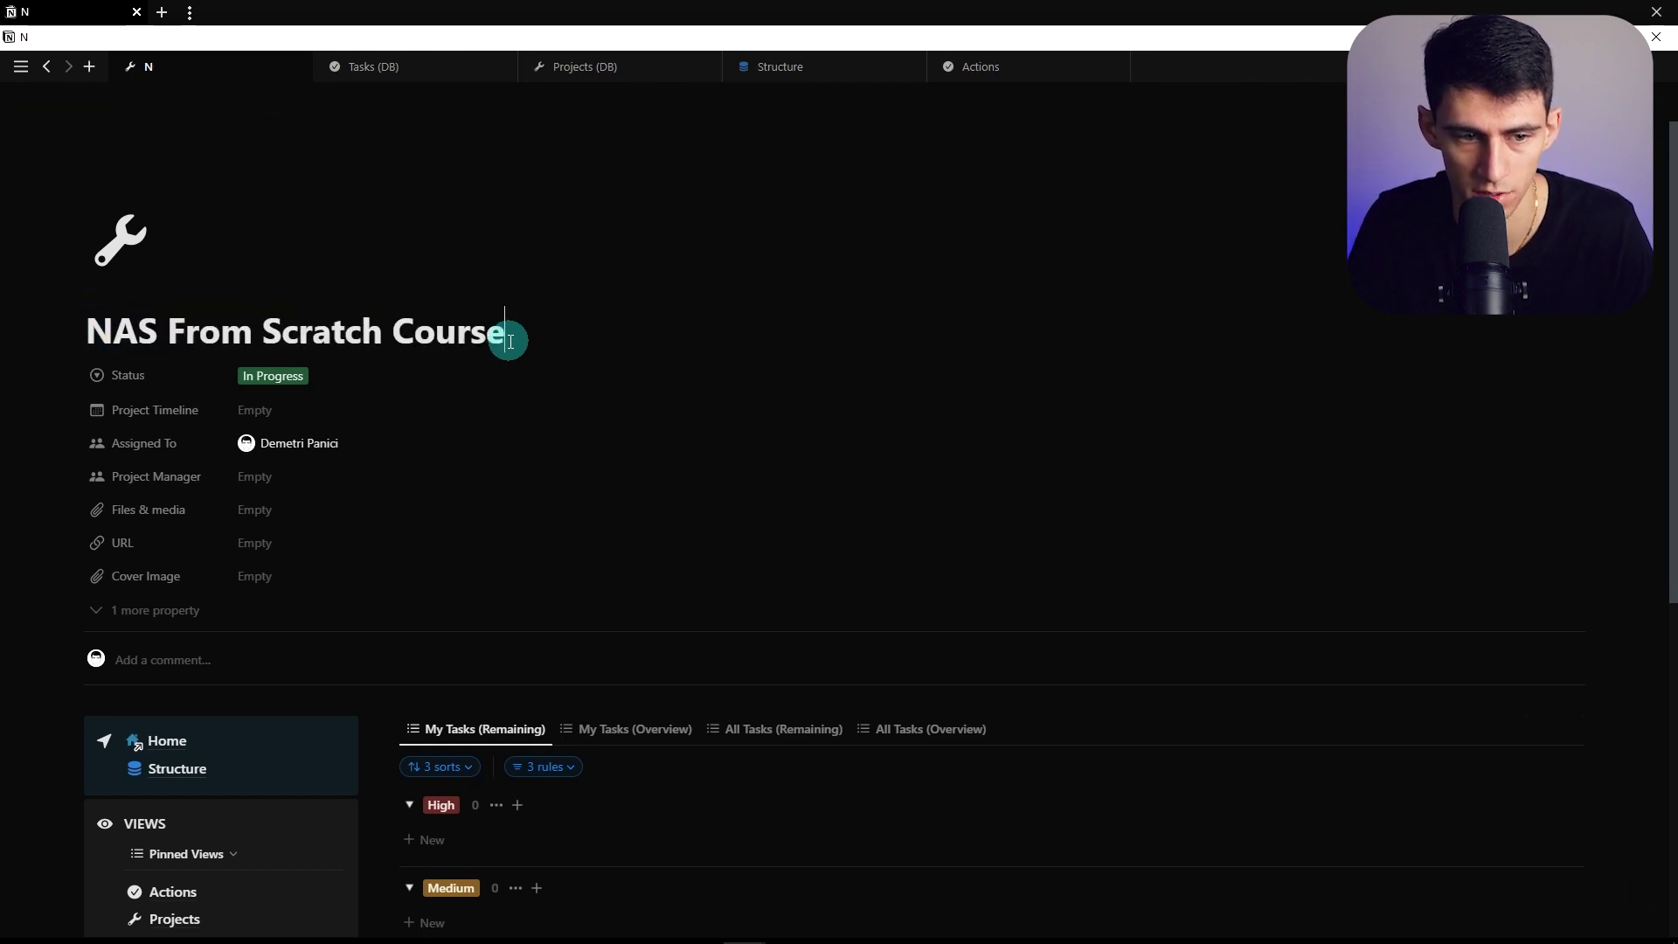
scroll(509, 340, down, 4)
click(543, 417)
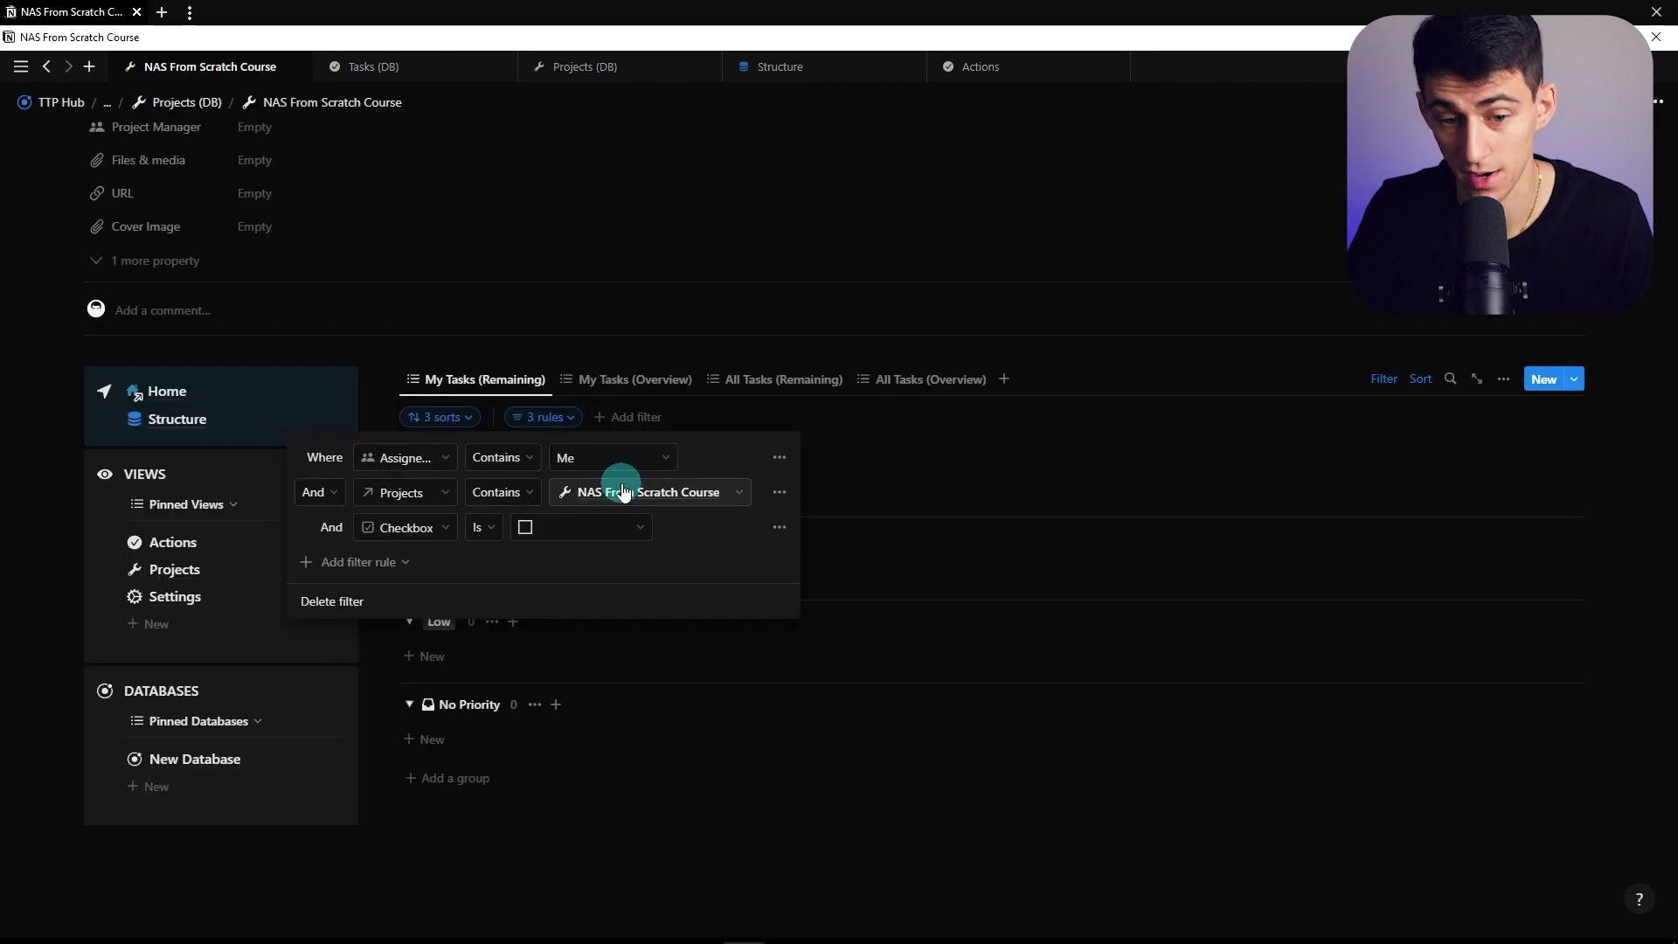
click(595, 839)
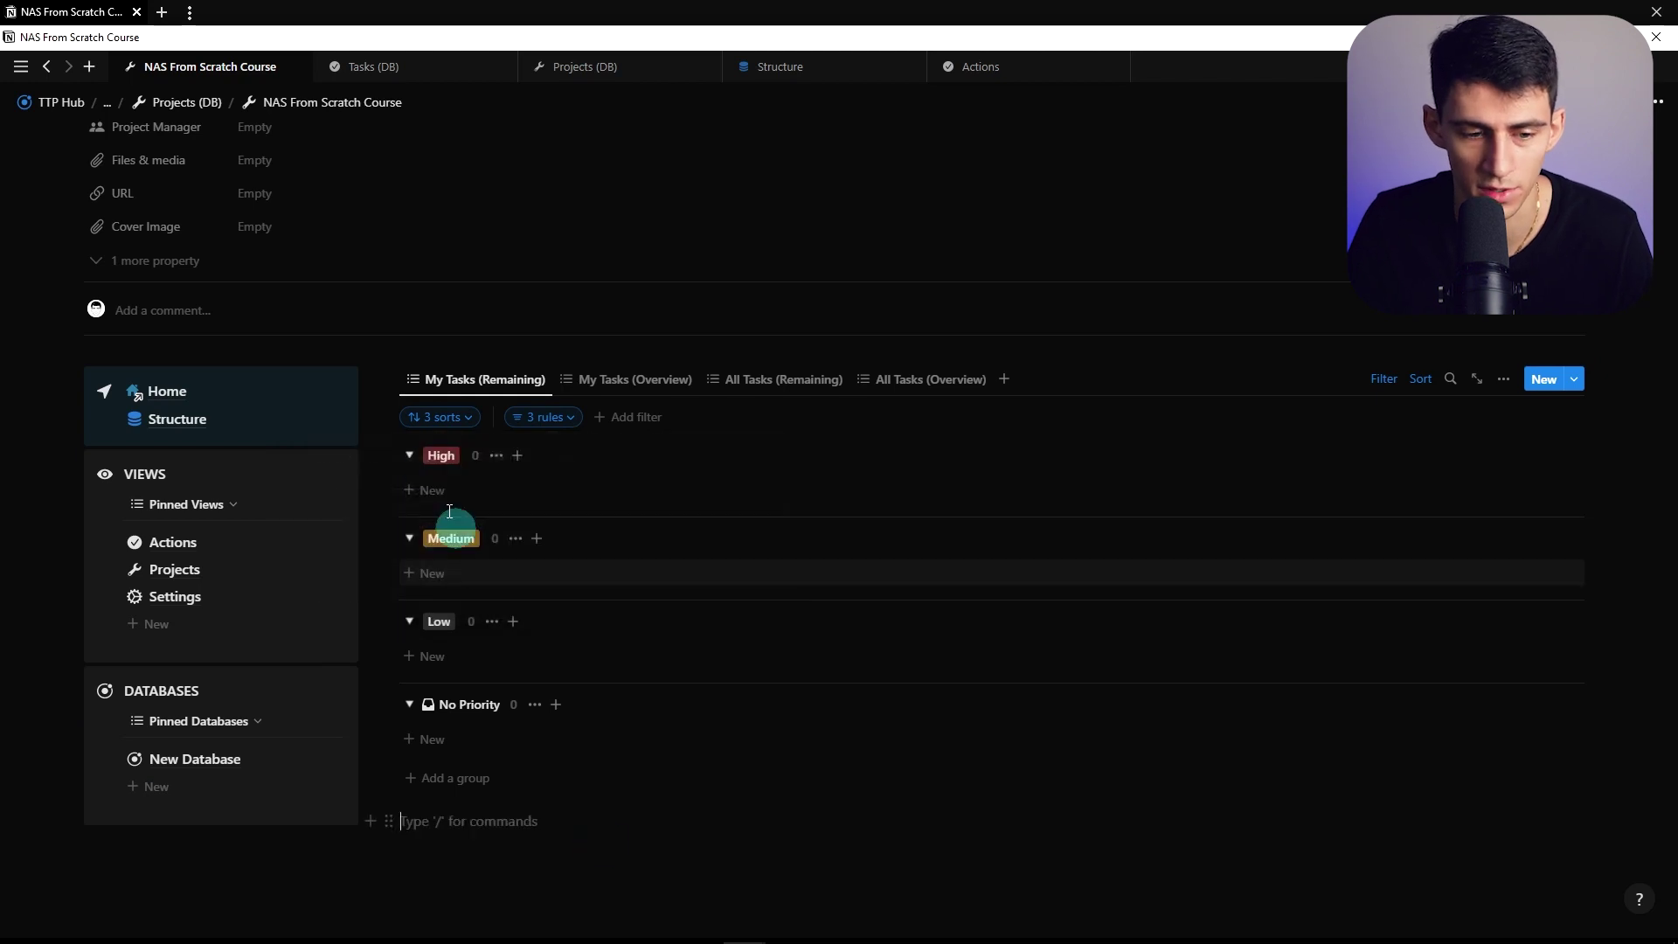
Add High-priority tasks Write Out Video Scripts and Record Videos
click(432, 489)
text(Write)
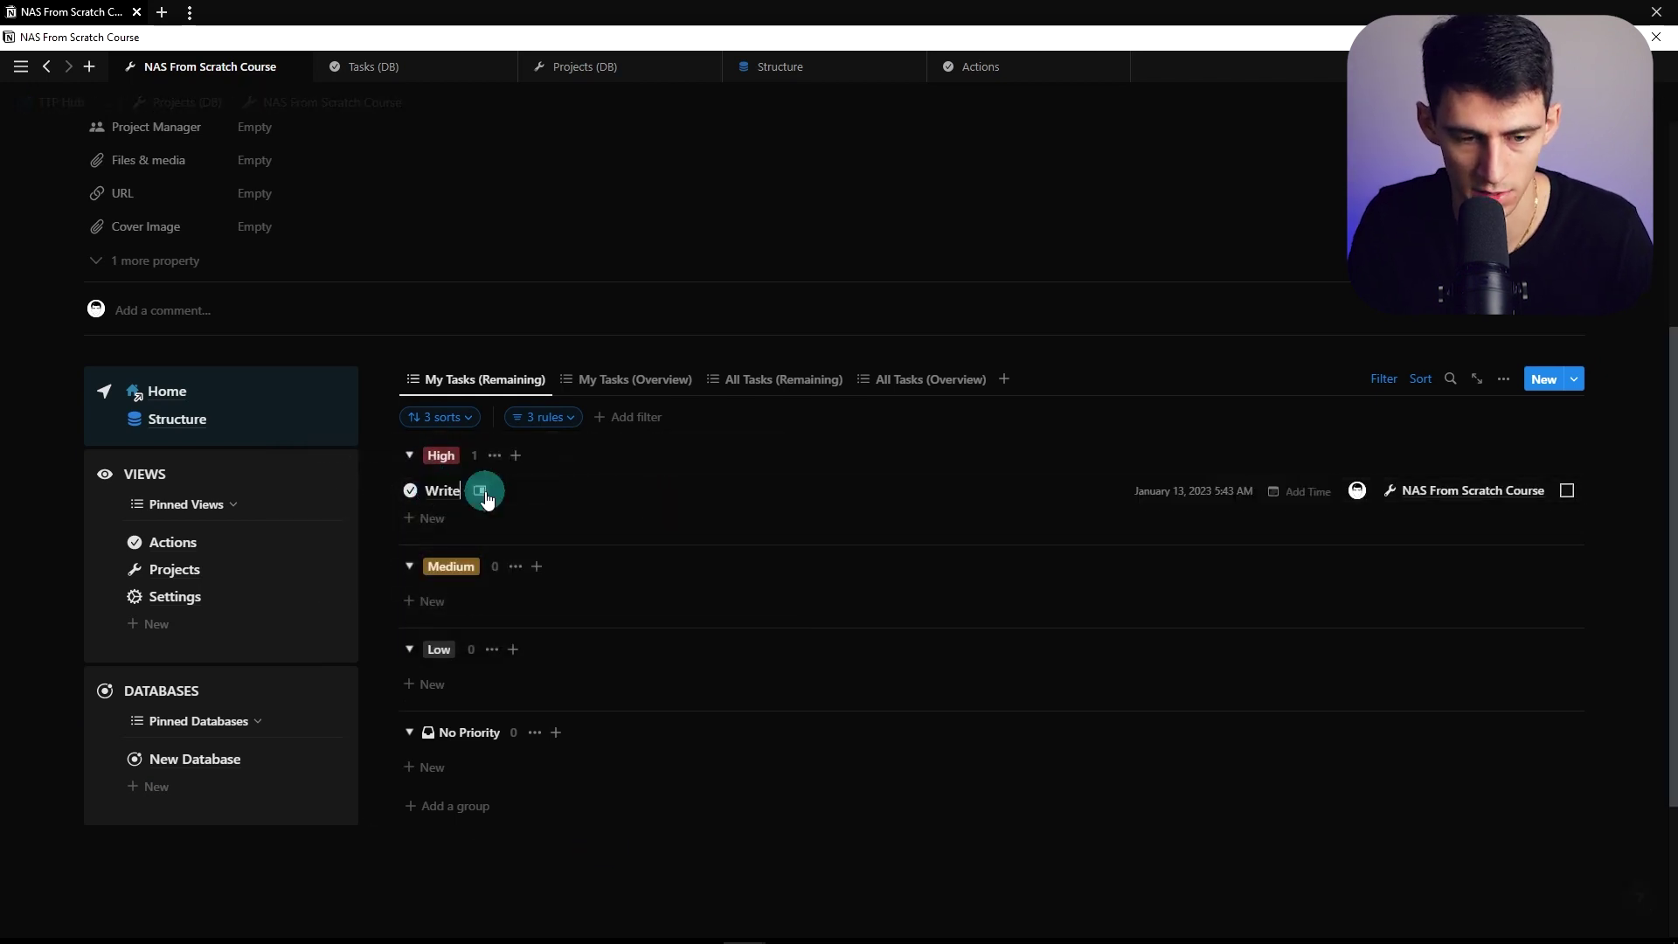
text( Out Video Script)
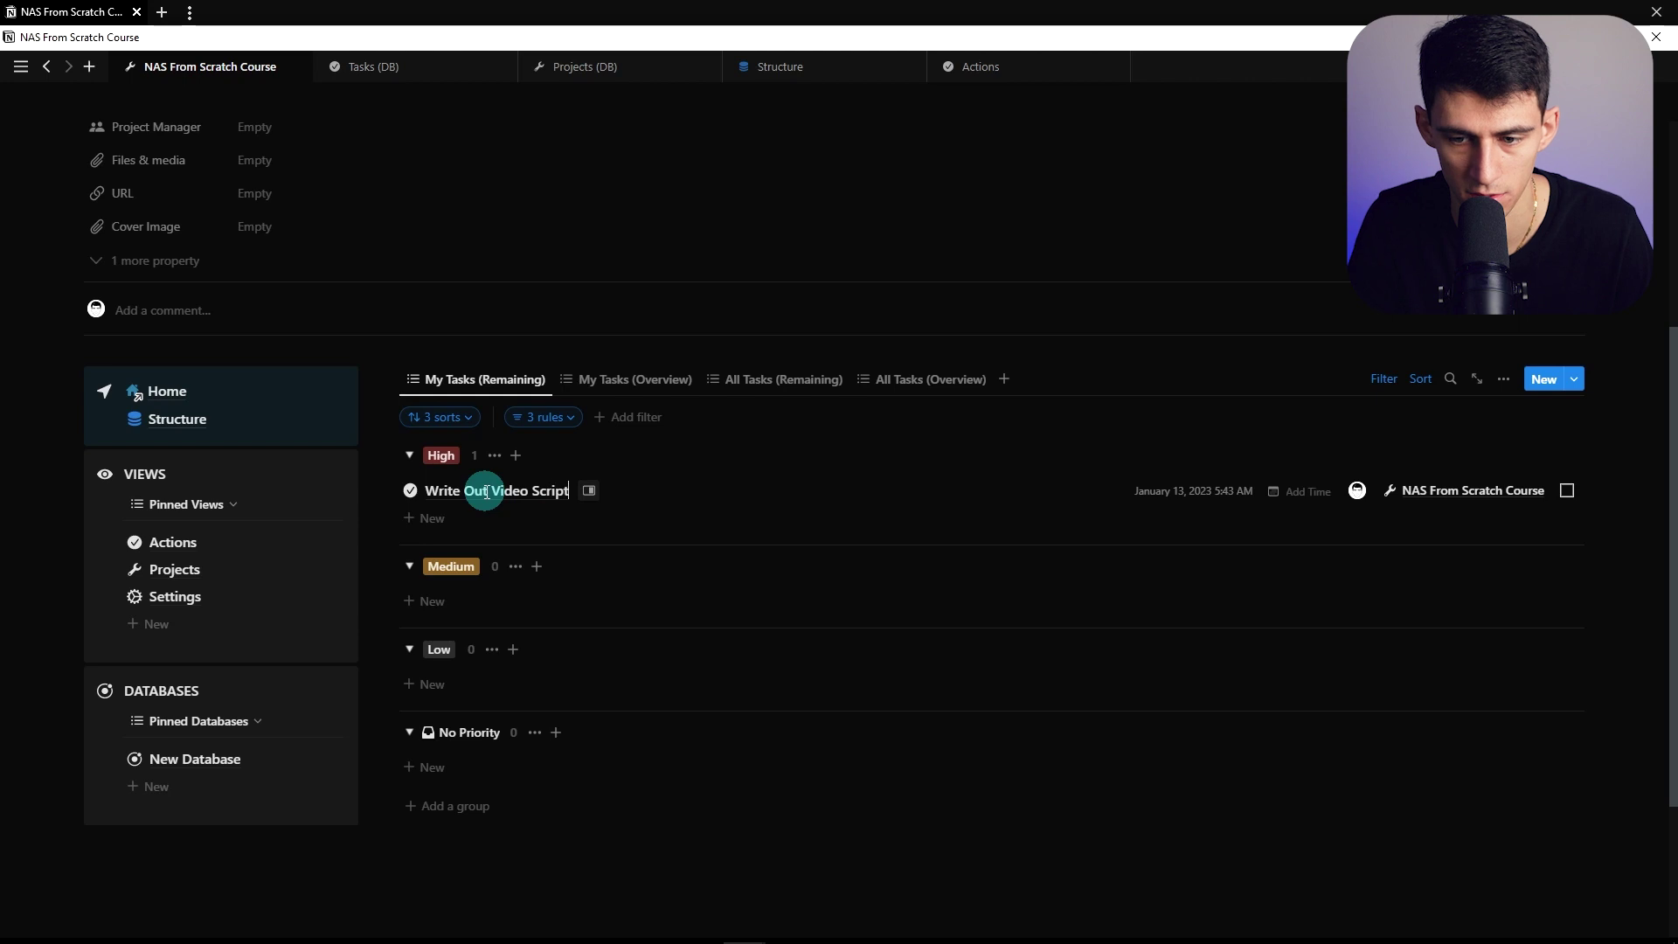
text(s)
click(471, 517)
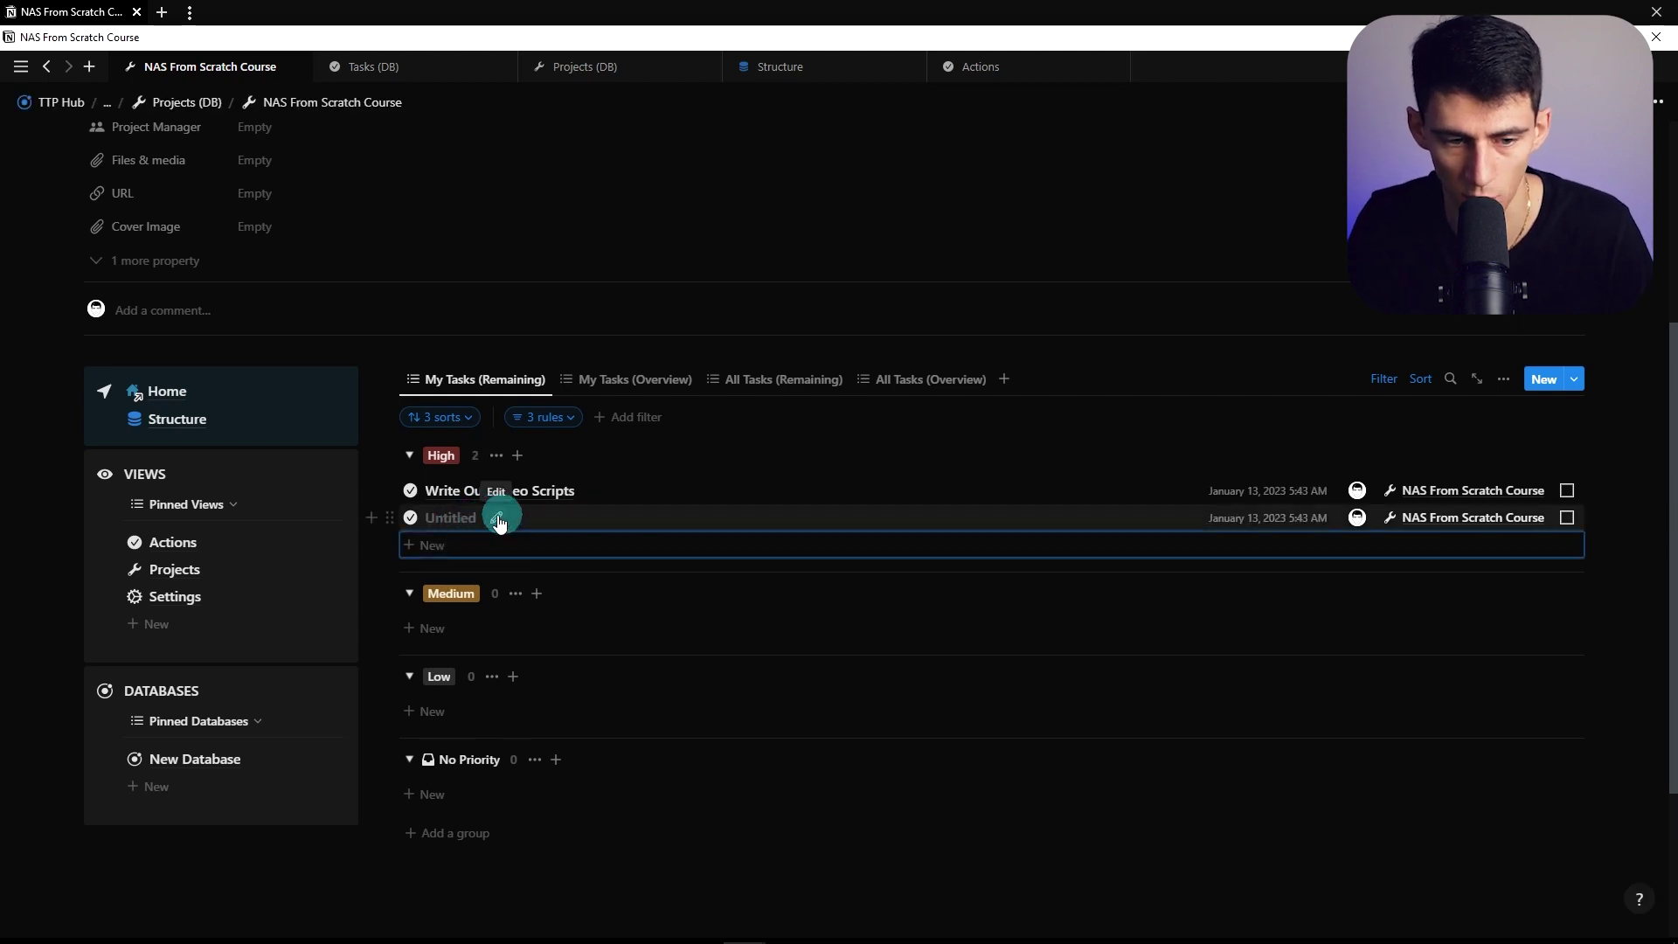
click(498, 522)
text(Record Videos)
Add Medium-priority tasks Edit Videos, Schedule Videos and Create Thumbnails
click(487, 628)
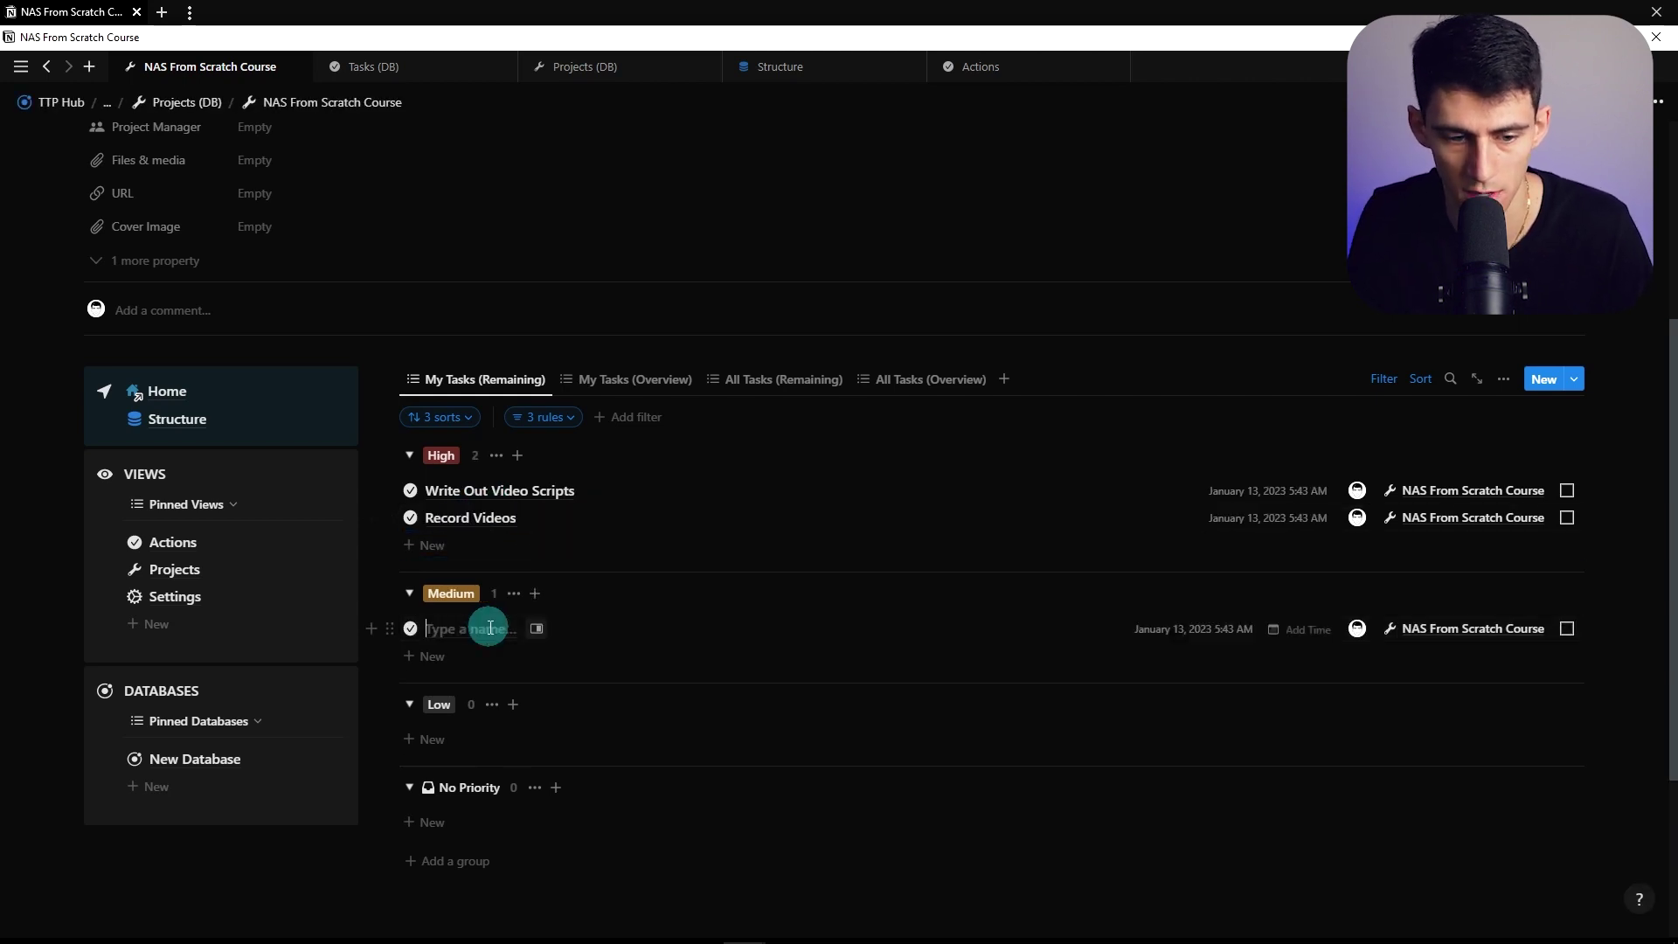
text(Edit Videos)
key(Return)
text(Sch)
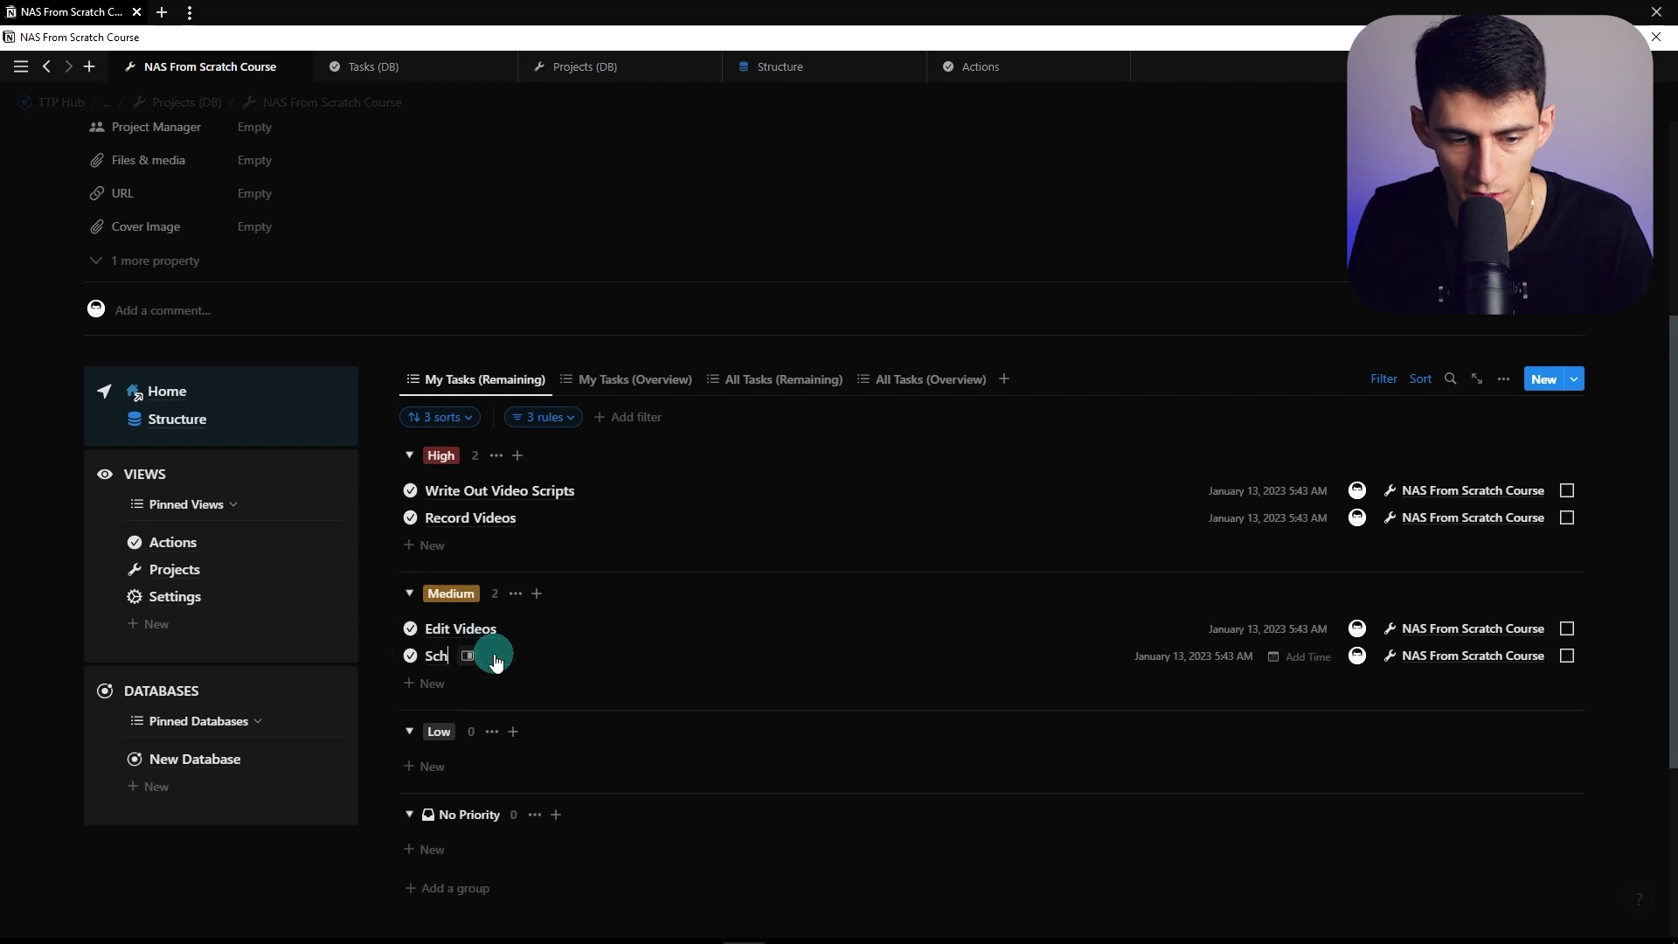
text(edule Videos)
key(Return)
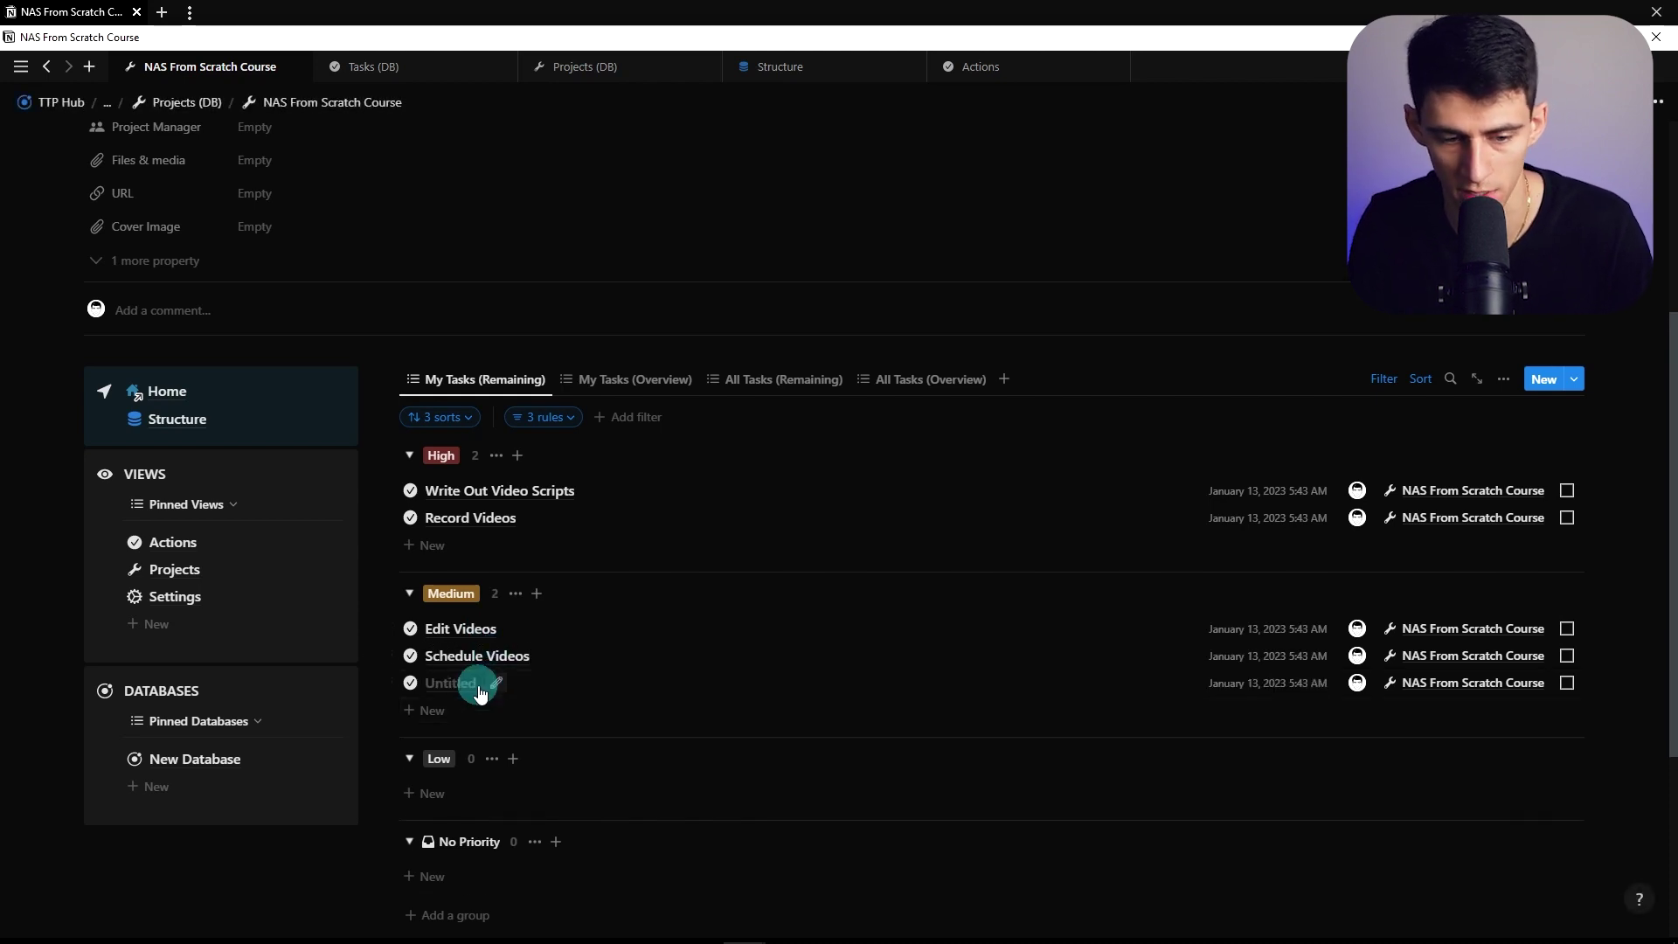
text(Create Thumbnails)
key(Escape)
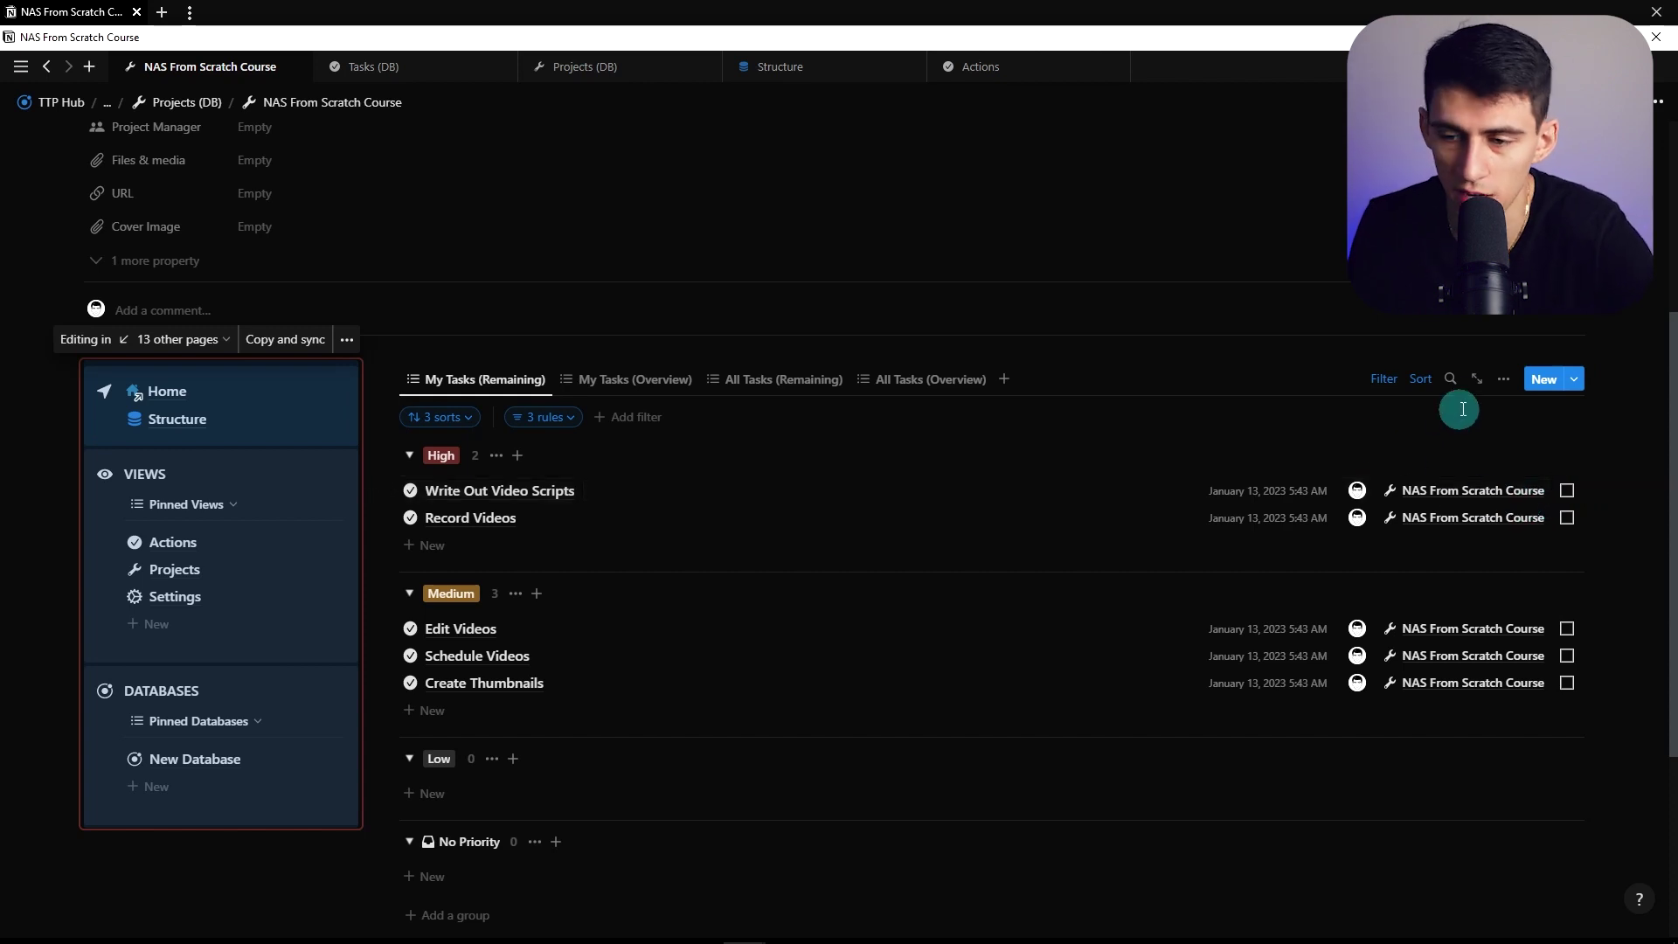
Hide the Projects property in the My Tasks (Remaining) view
click(1503, 378)
click(1415, 543)
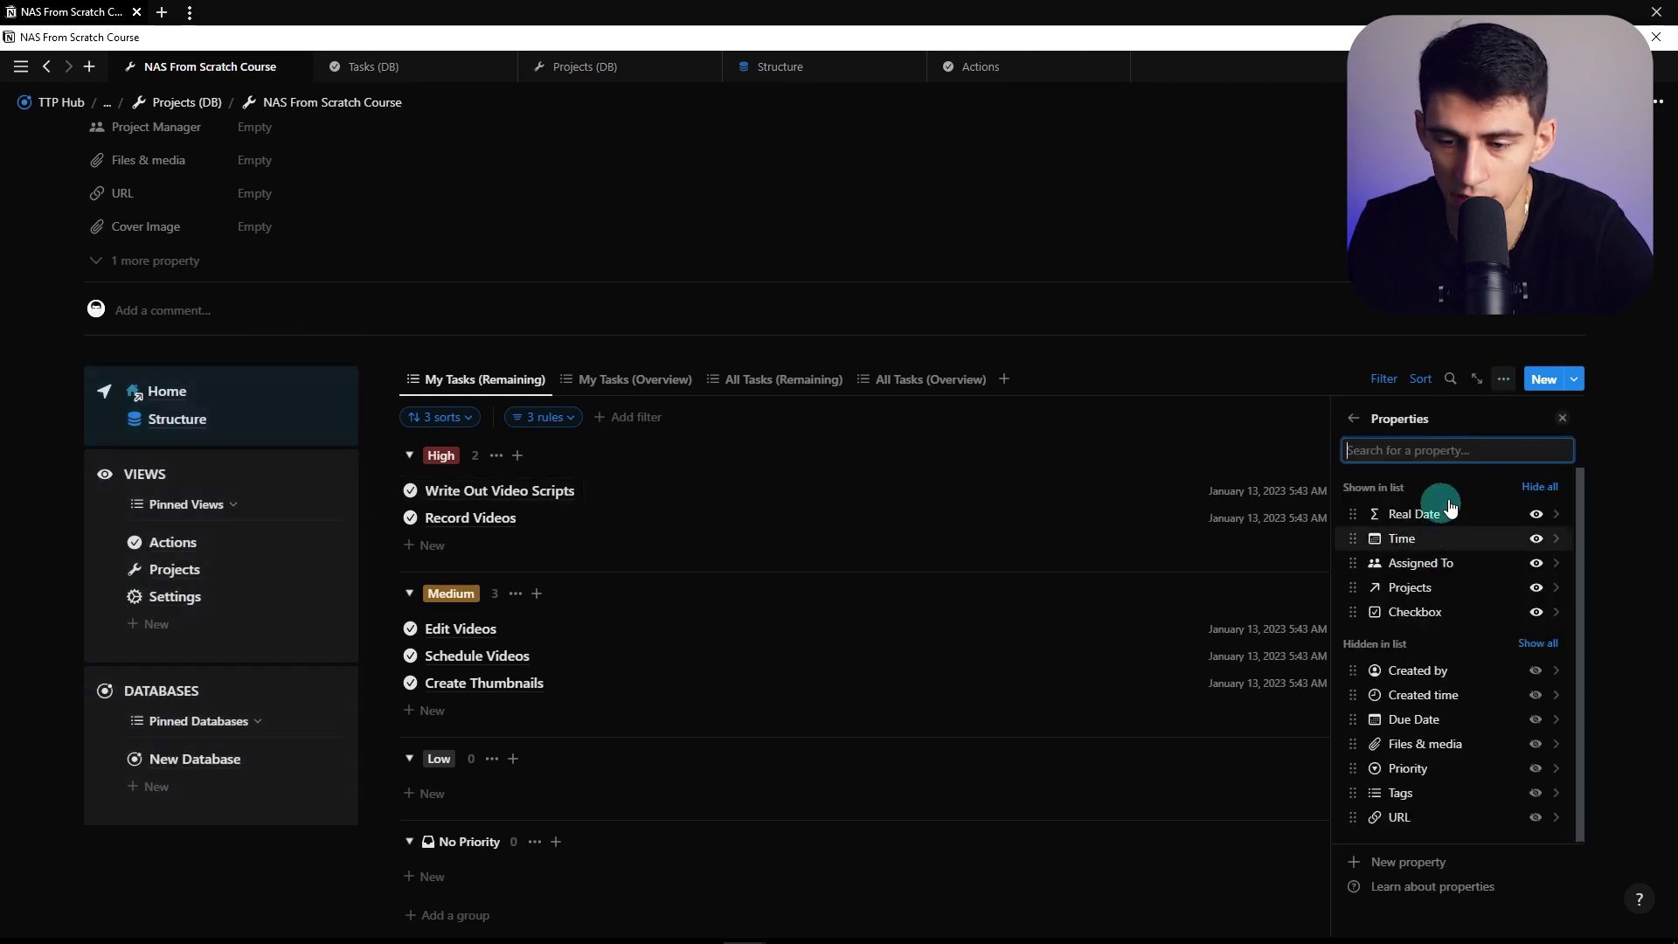
click(1536, 587)
click(636, 356)
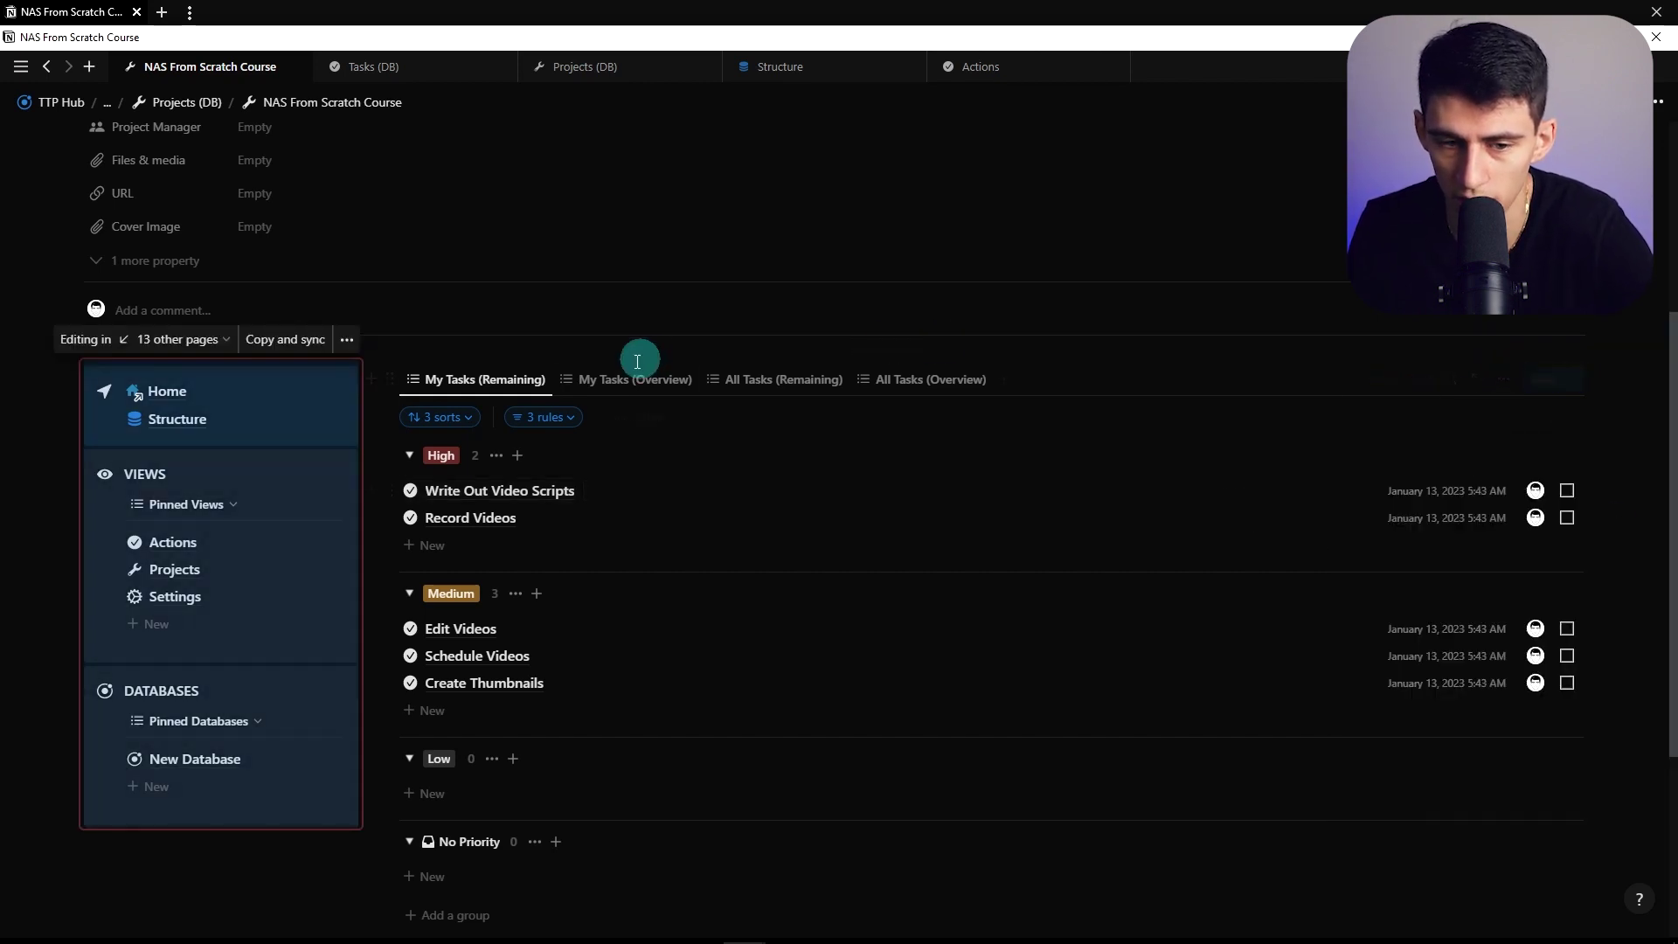
click(590, 383)
click(1503, 378)
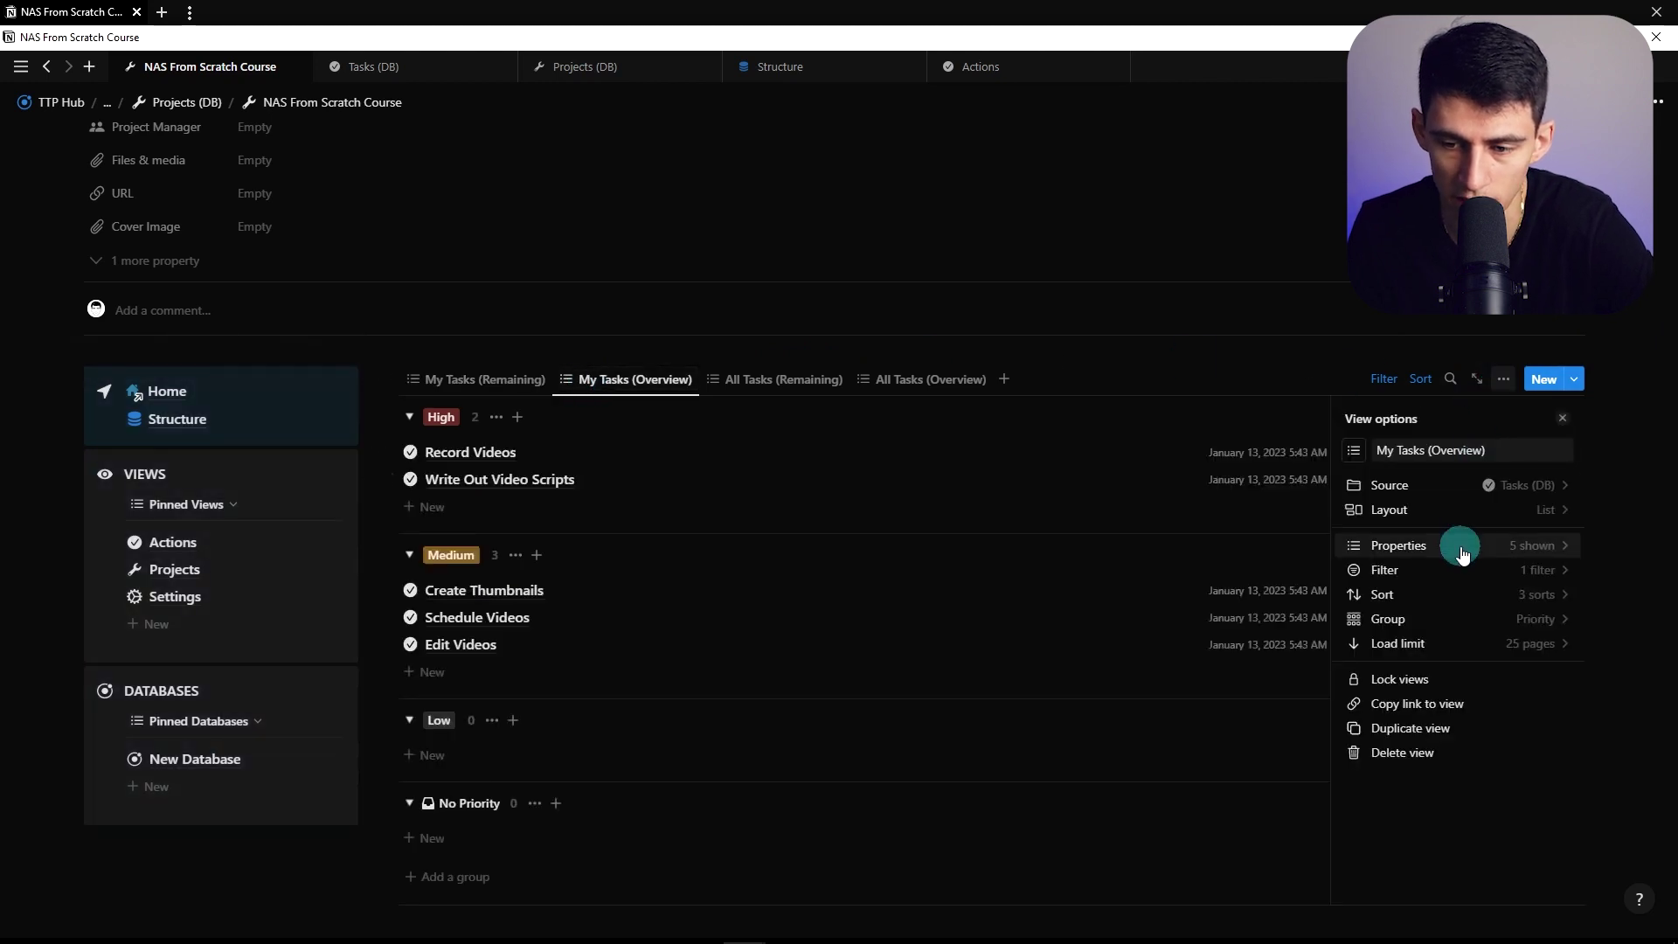
click(1275, 524)
Hide the Projects property in the All Tasks (Remaining) and All Tasks (Overview) views
click(780, 378)
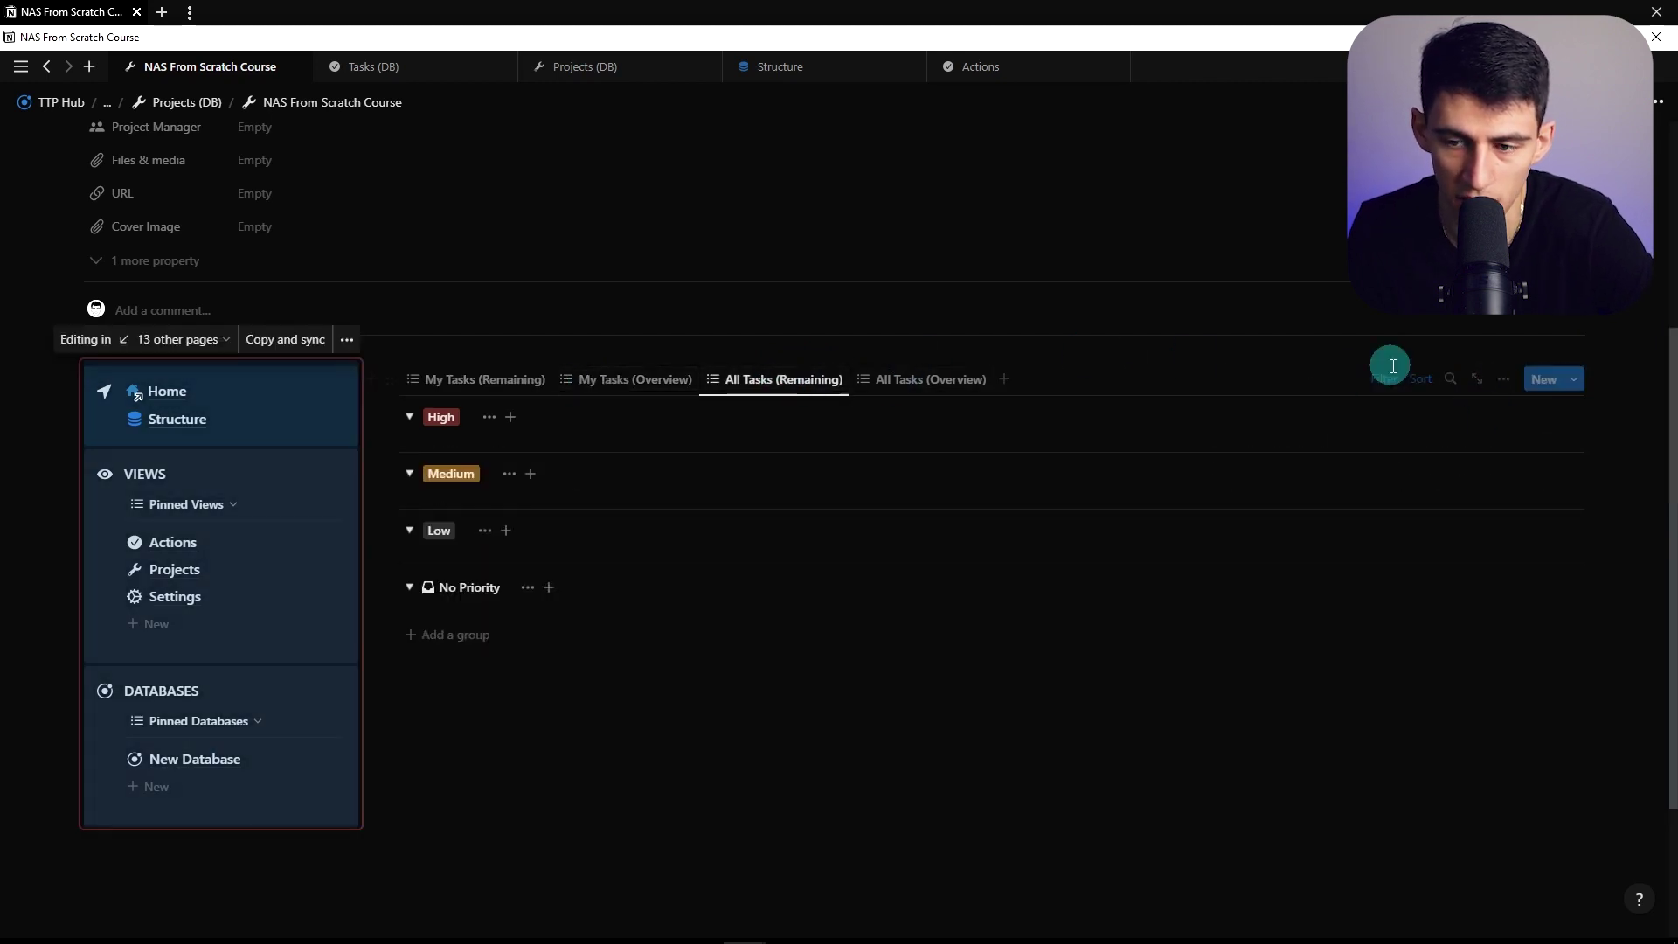
click(1496, 385)
click(1423, 550)
click(1529, 591)
click(832, 355)
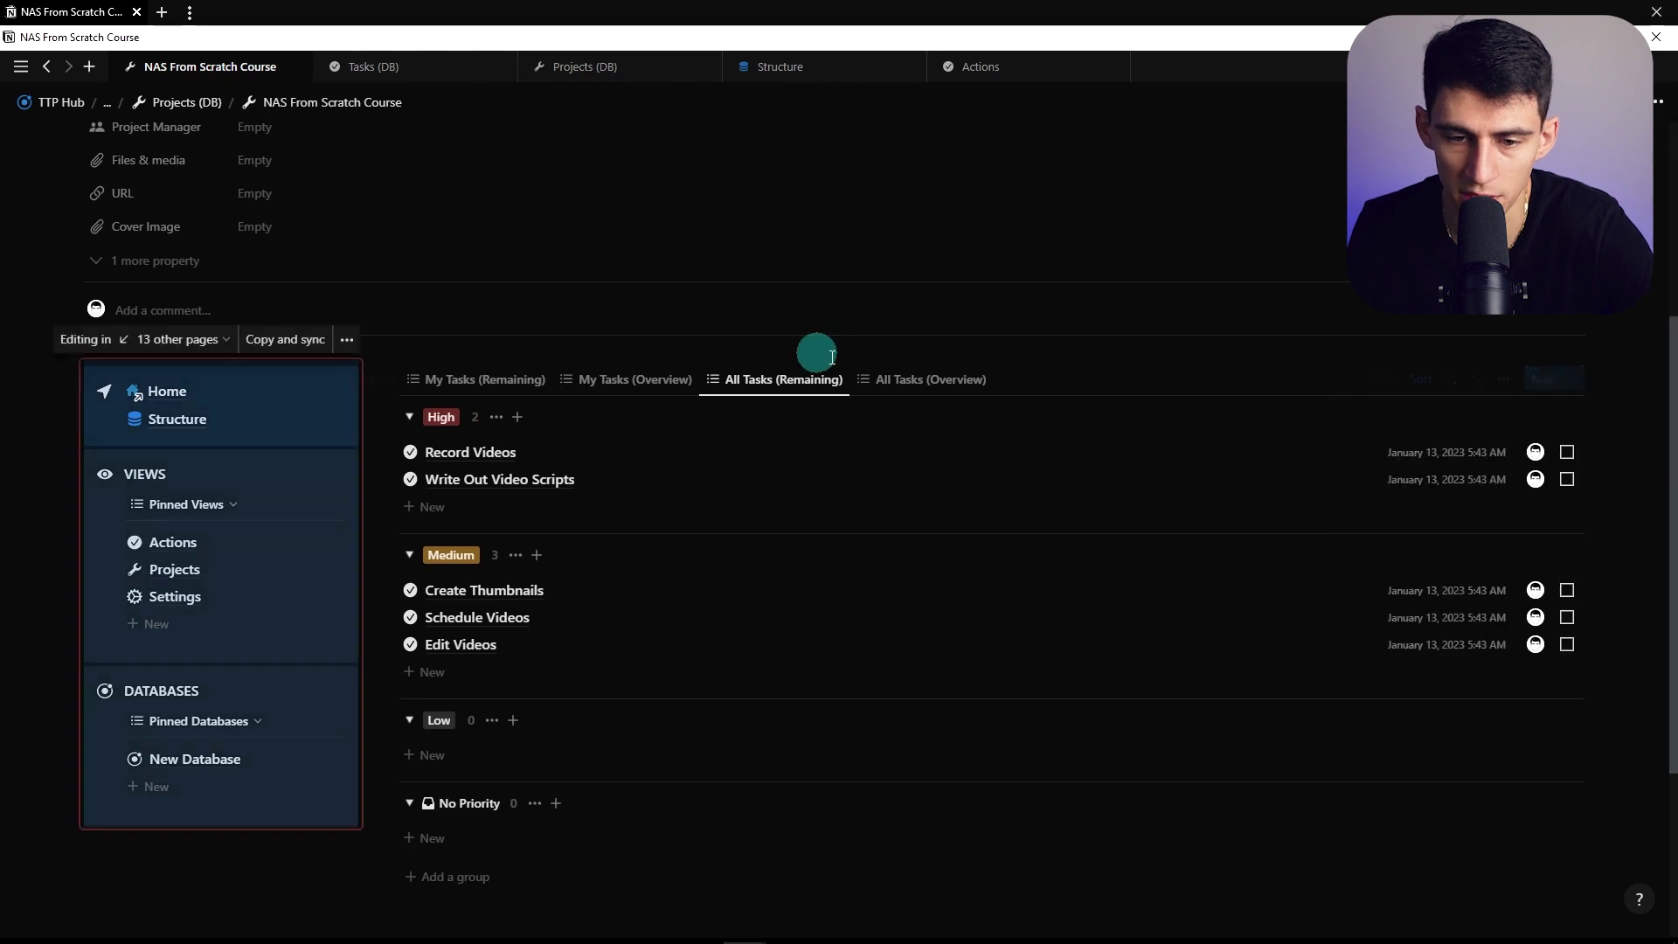
click(930, 378)
click(1497, 386)
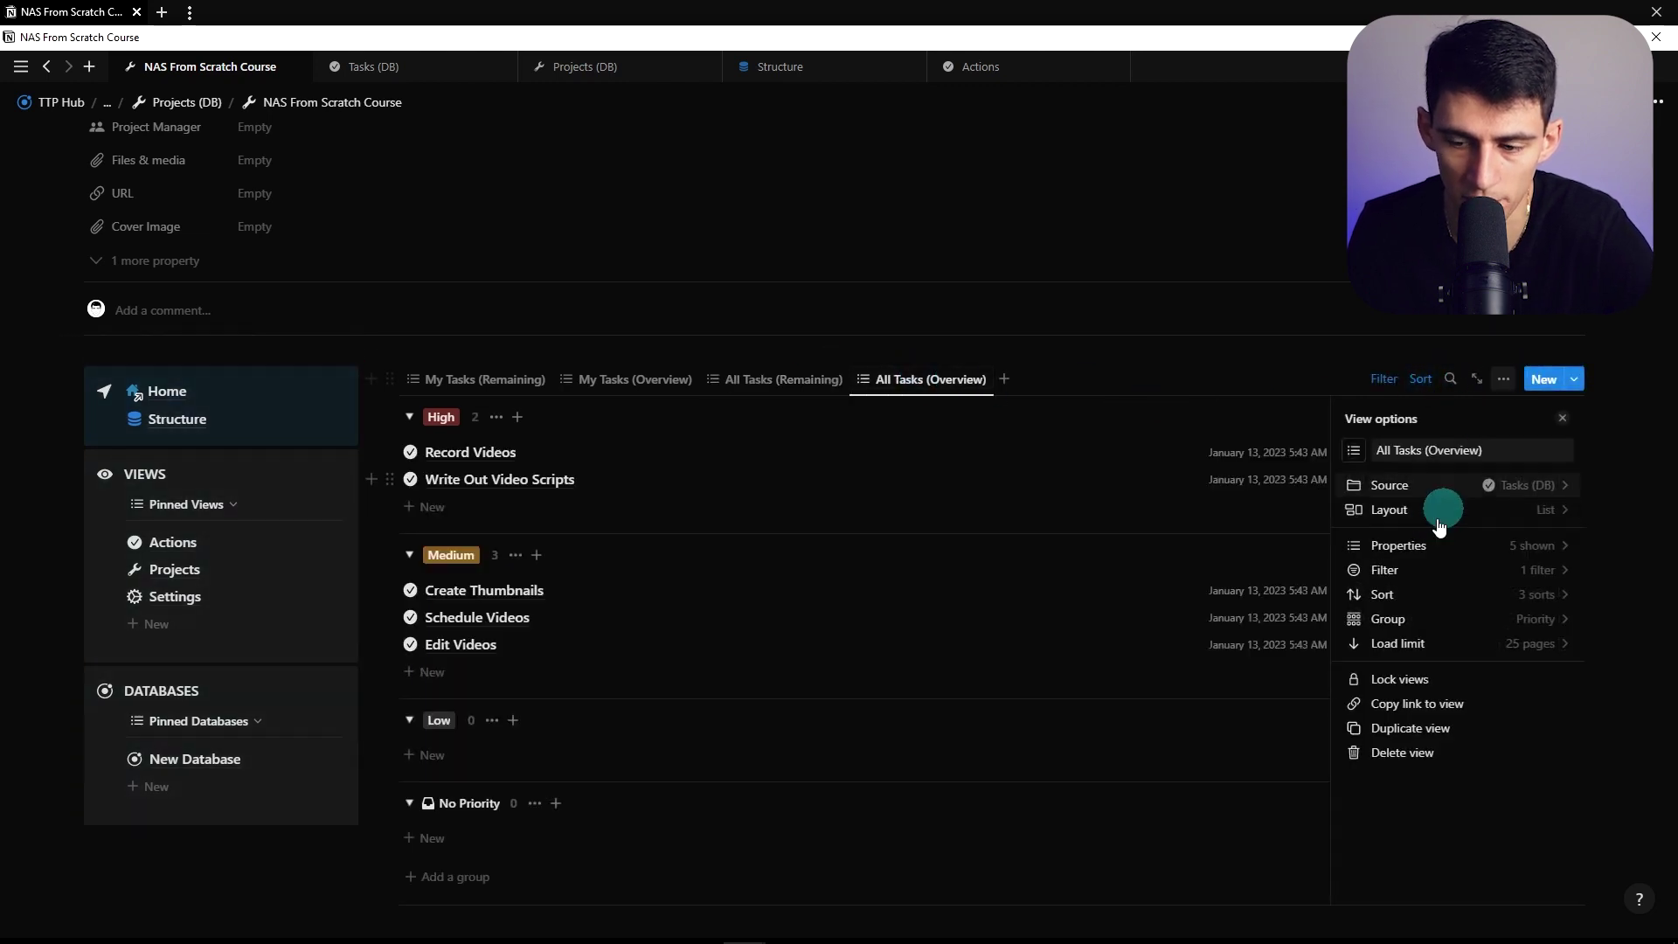
click(1432, 544)
click(1536, 588)
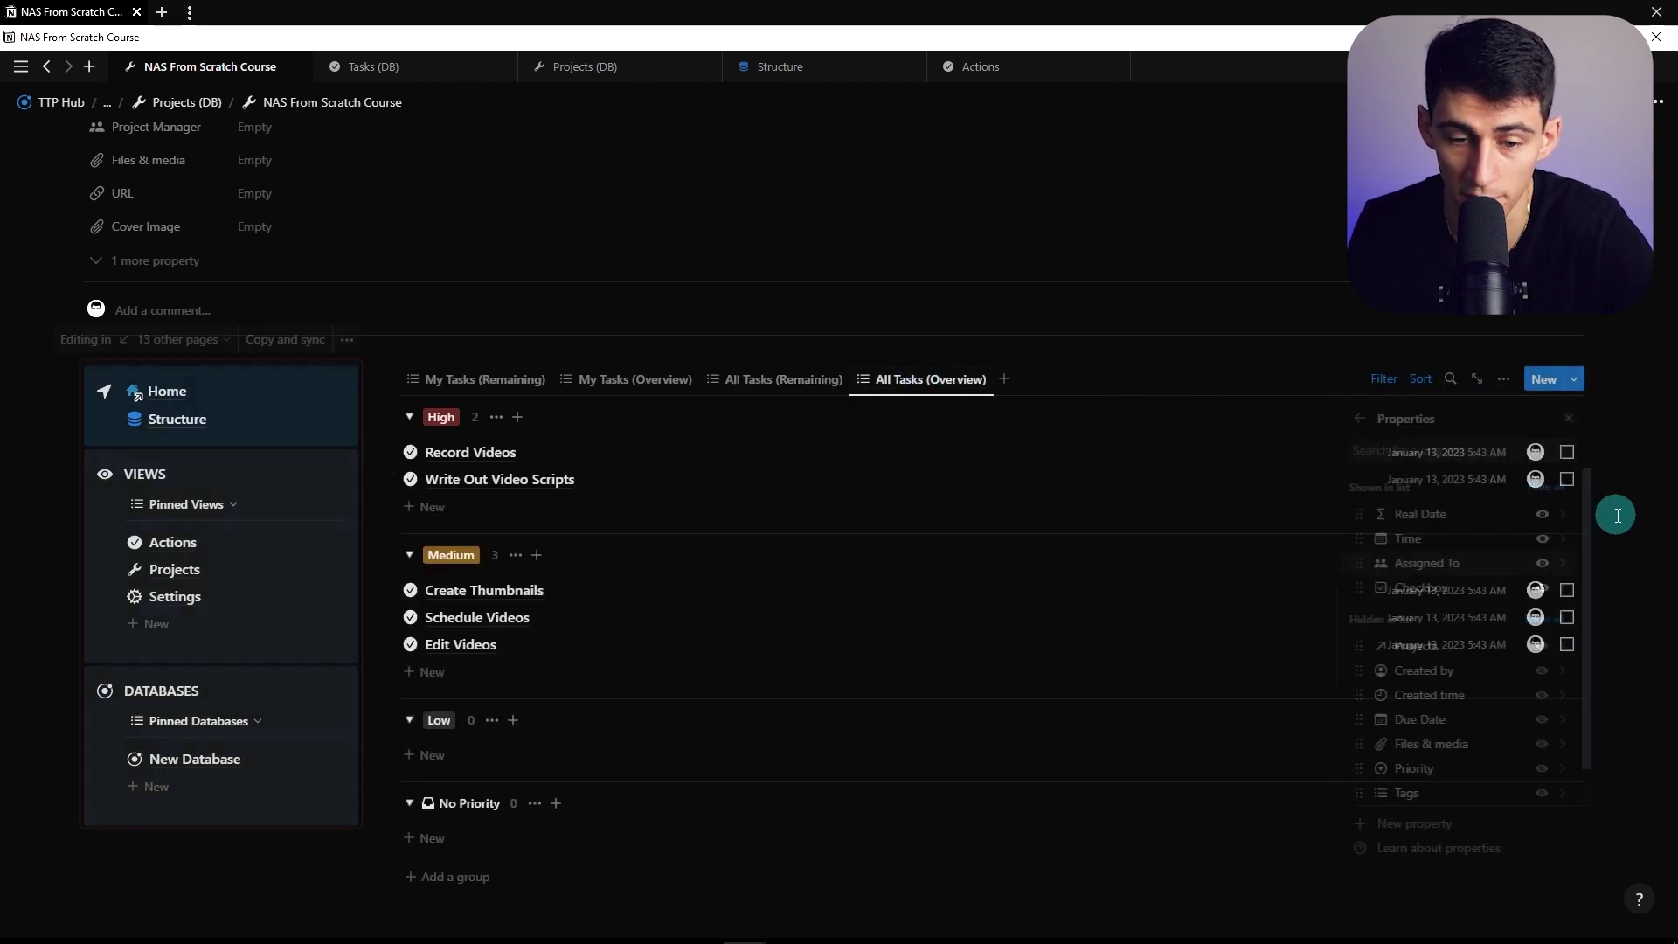
click(354, 559)
Review the Projects (Desktop) and New Project templates, then return to the Projects board
click(352, 505)
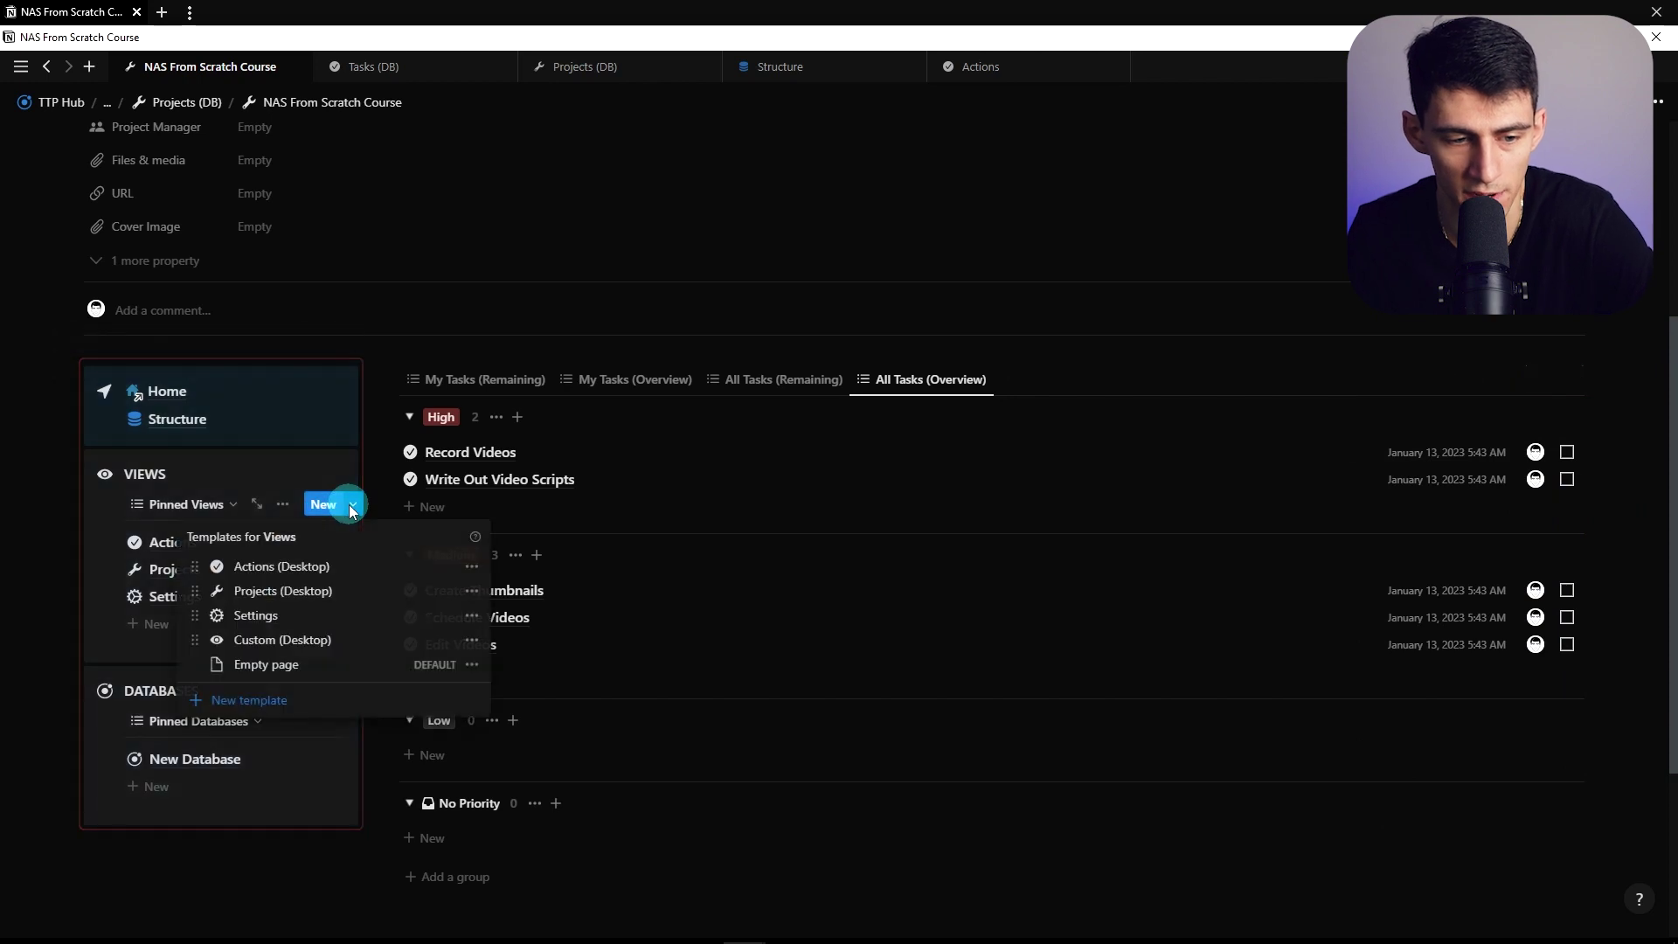
click(471, 592)
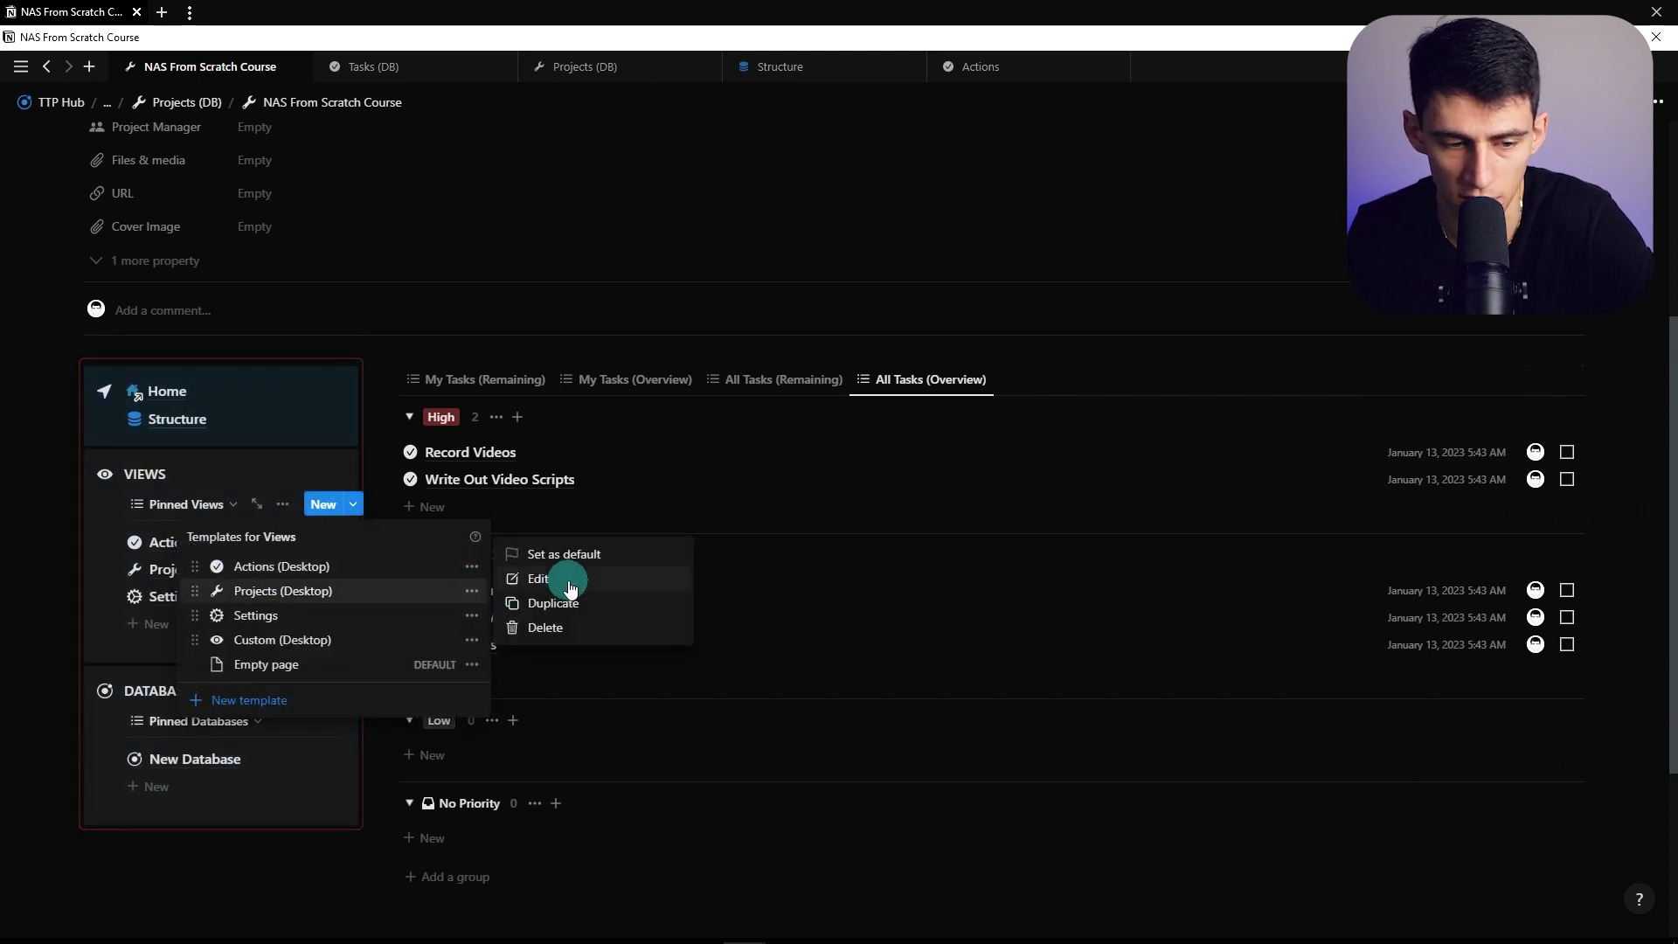
click(158, 262)
click(173, 569)
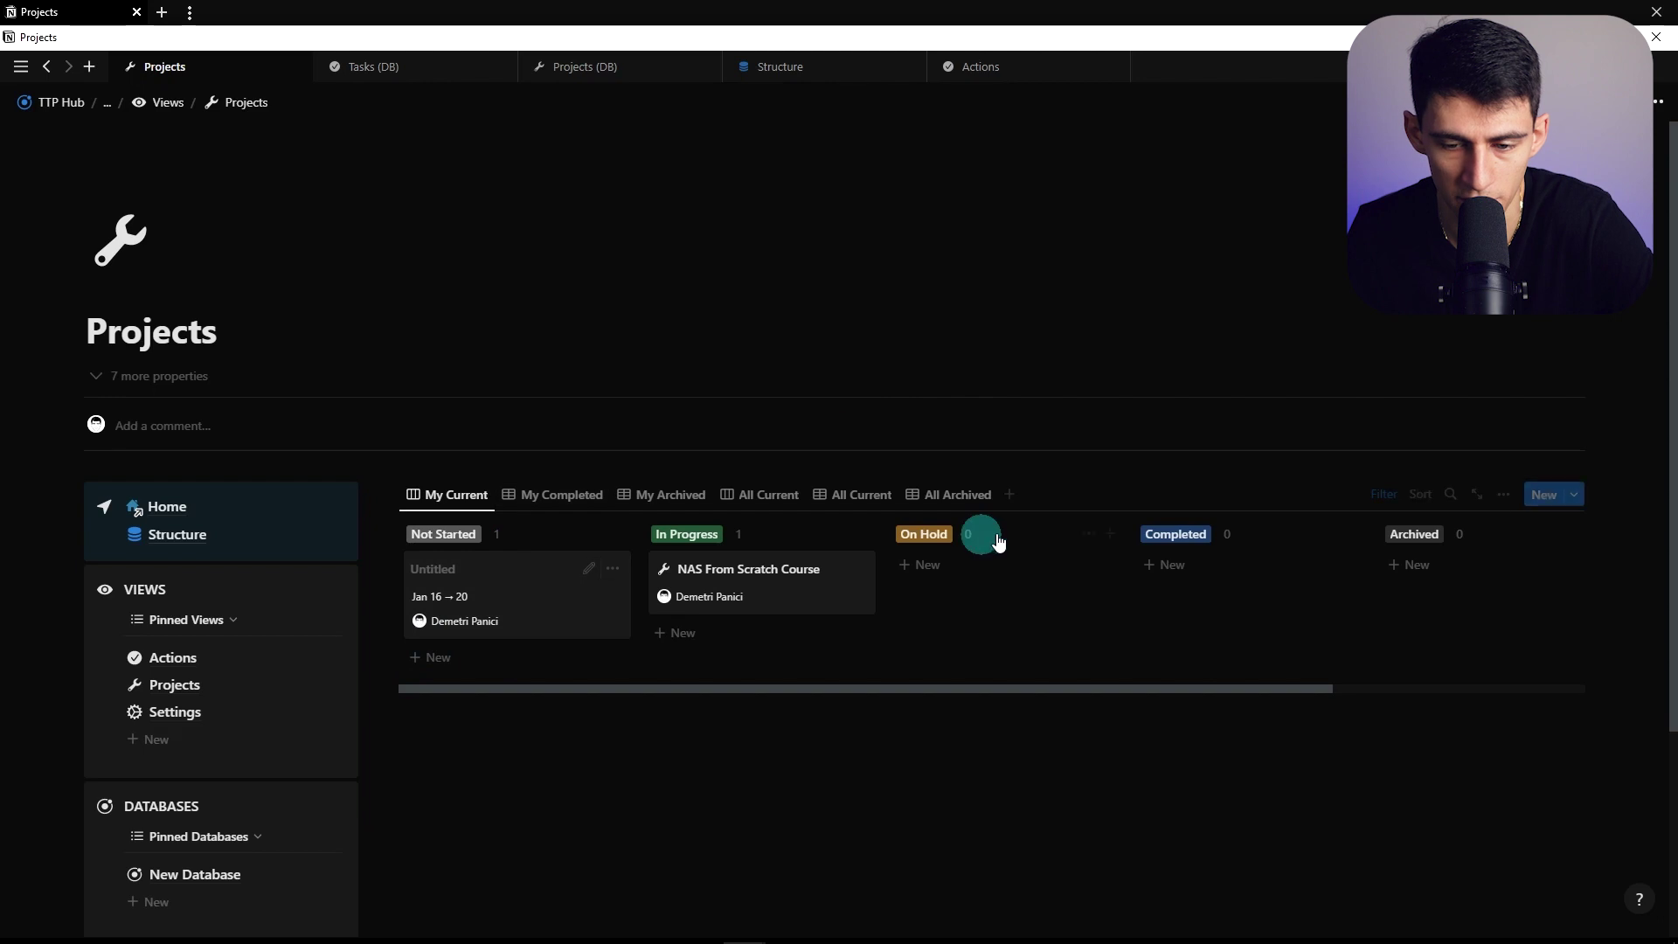
click(1574, 495)
click(1648, 557)
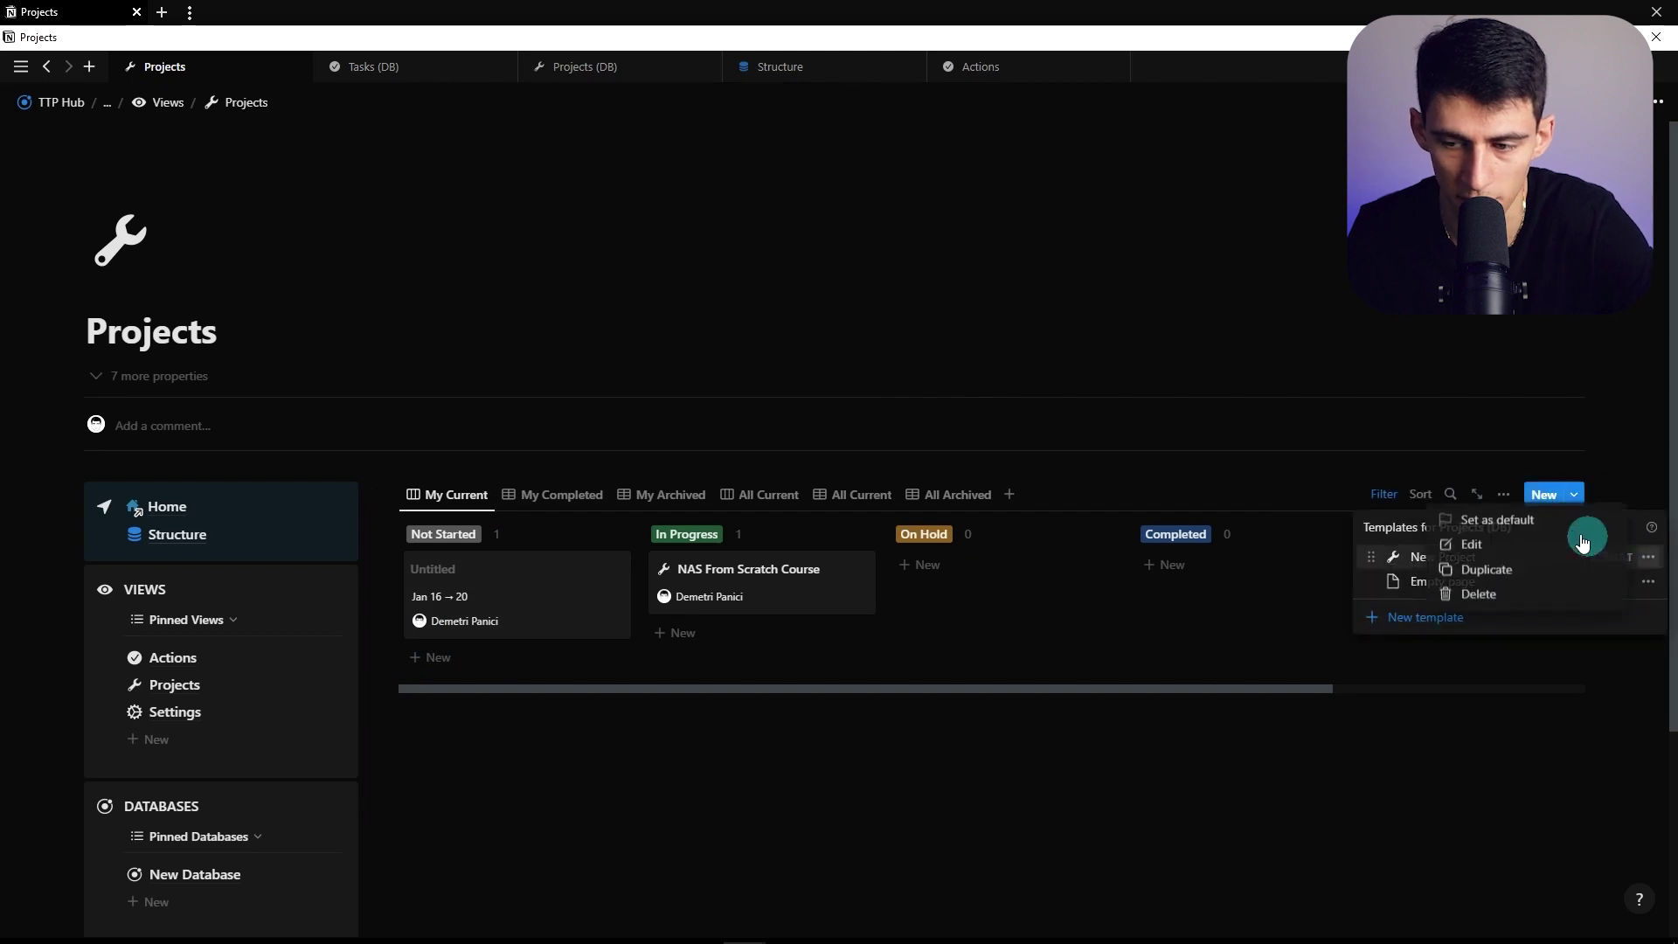
click(1583, 544)
click(1505, 588)
click(748, 682)
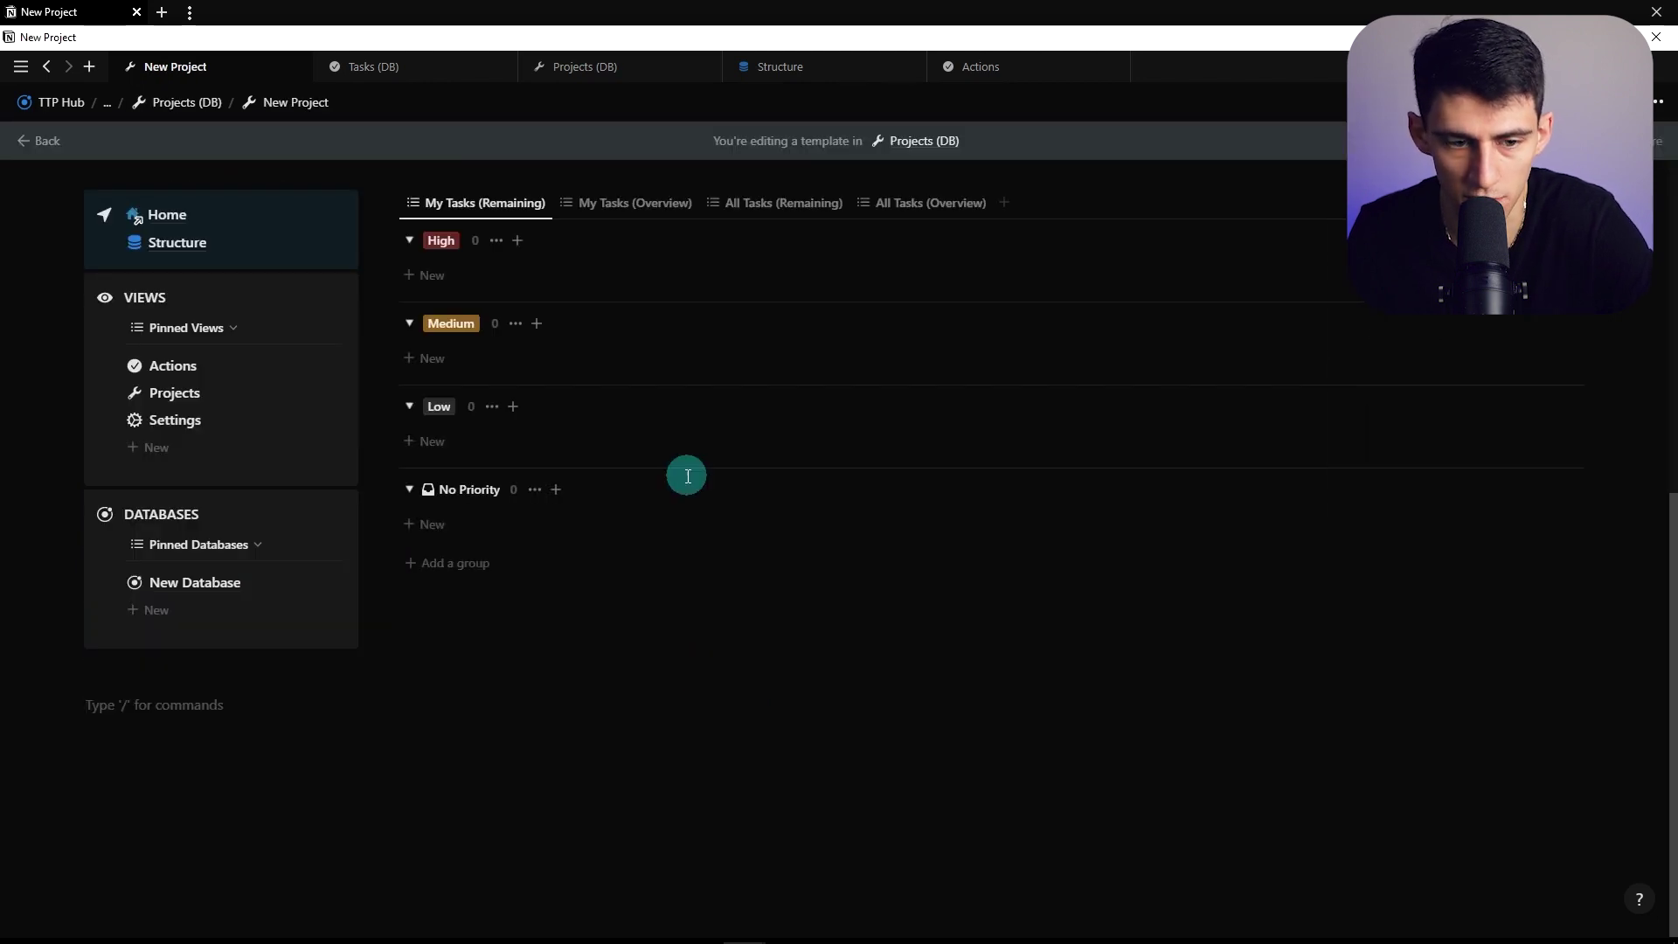
scroll(611, 393, up, 2)
click(179, 566)
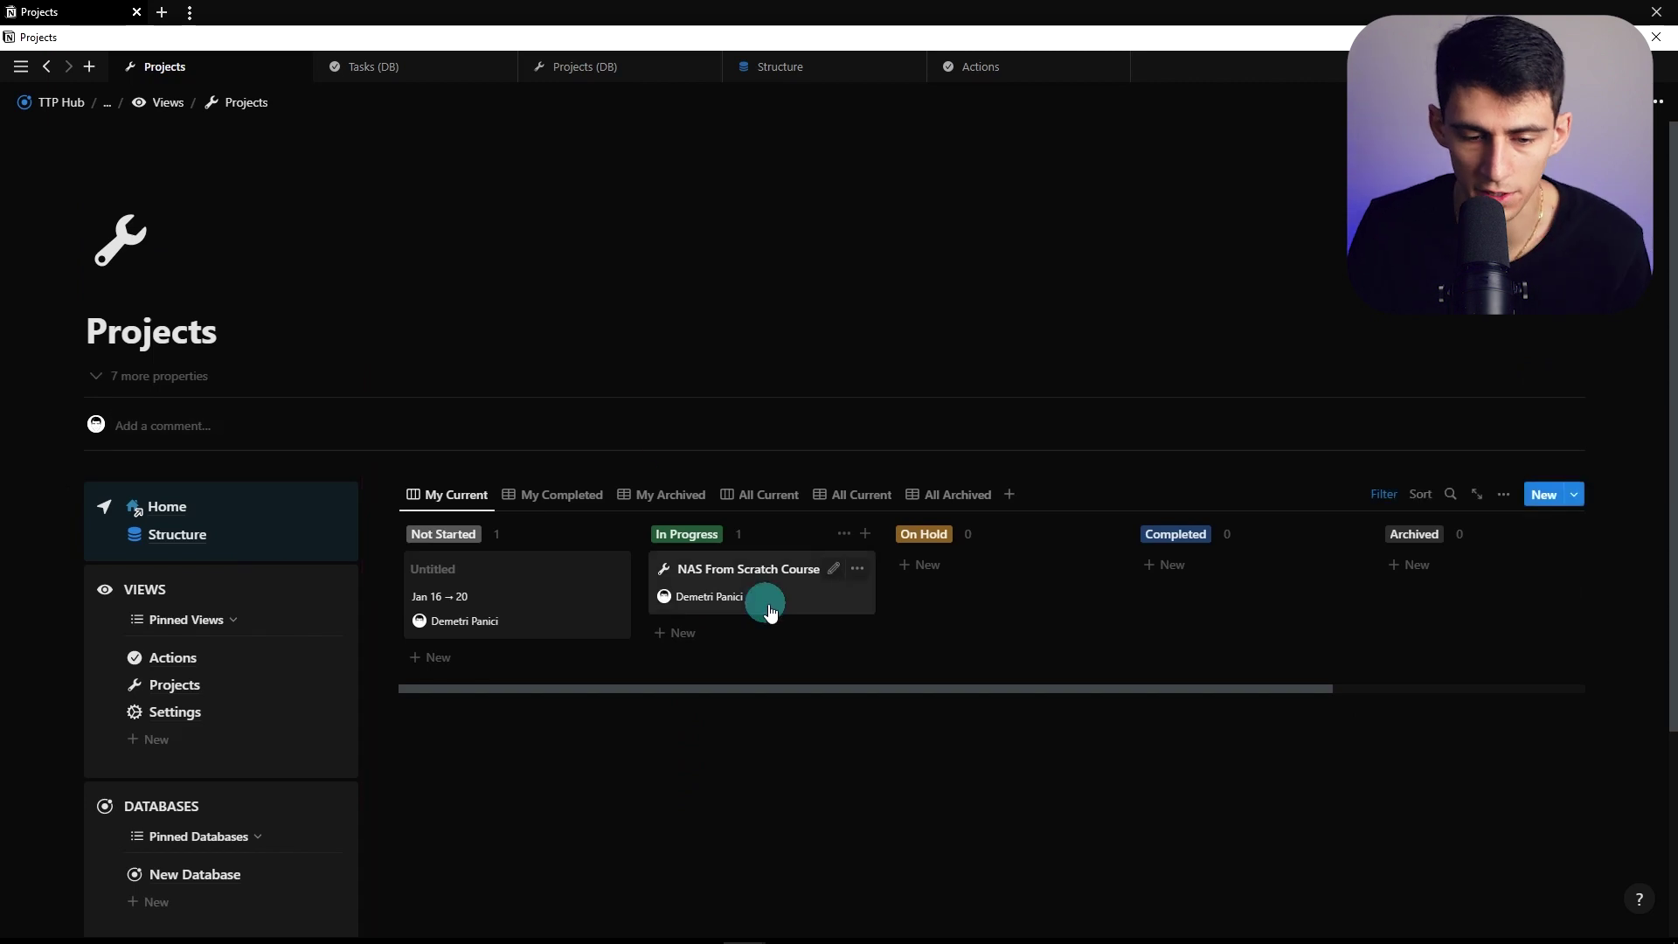
Give NAS From Scratch Course a timeline from January 16 to 27, 2023
click(830, 573)
click(743, 594)
click(710, 300)
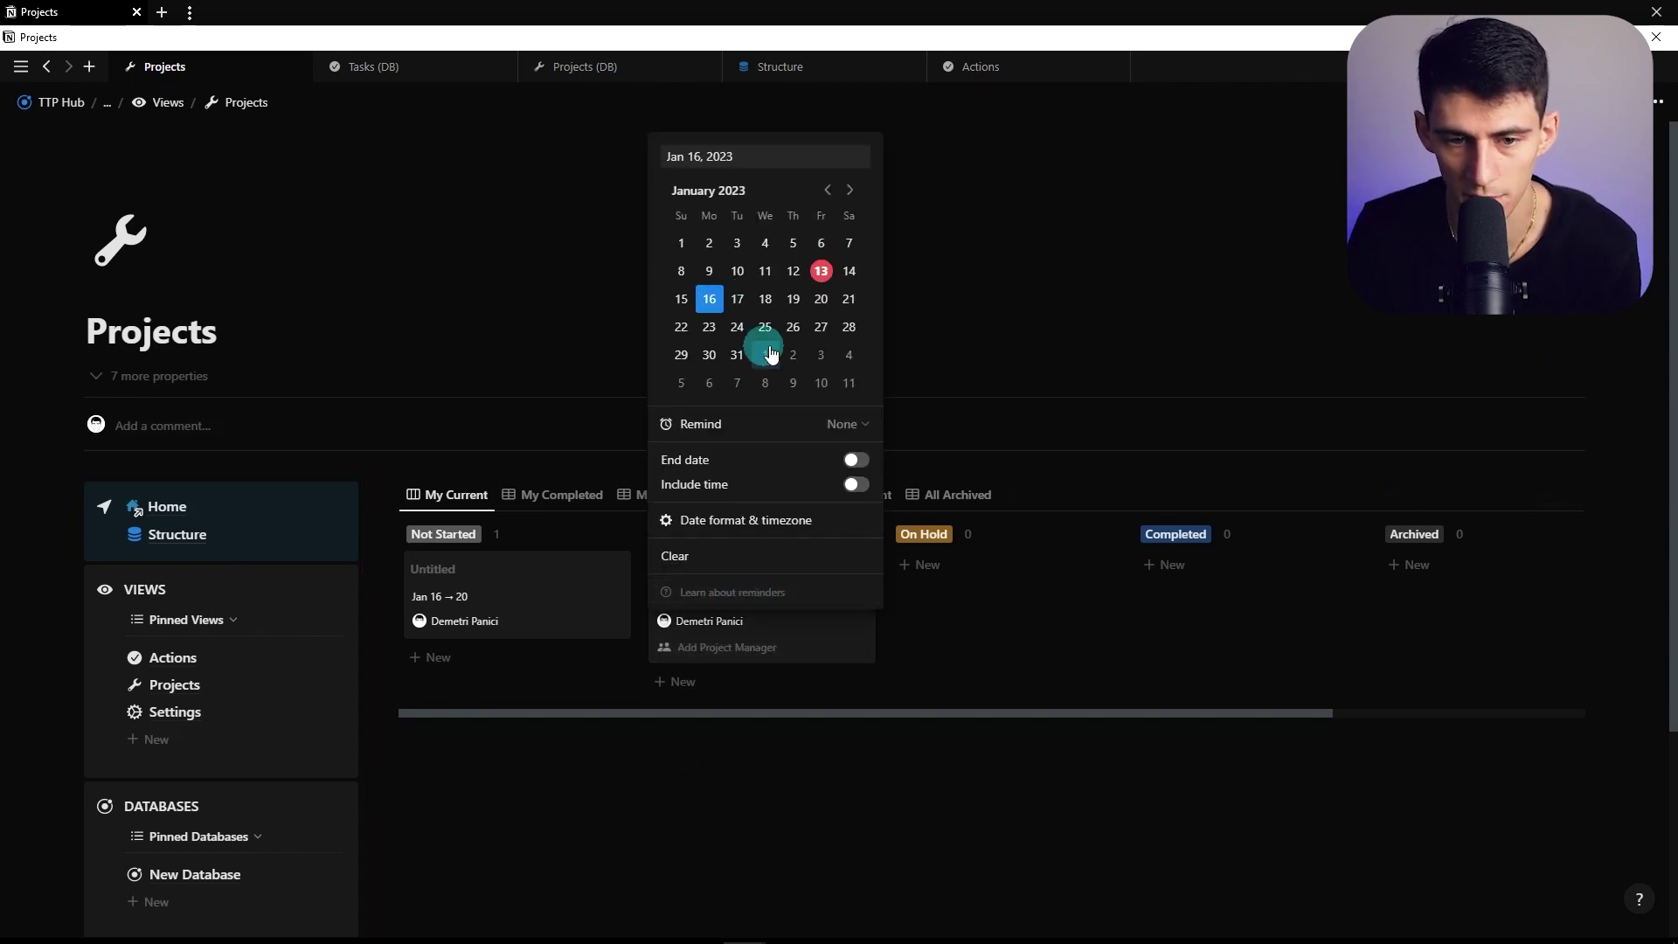
click(777, 460)
click(819, 327)
click(1035, 800)
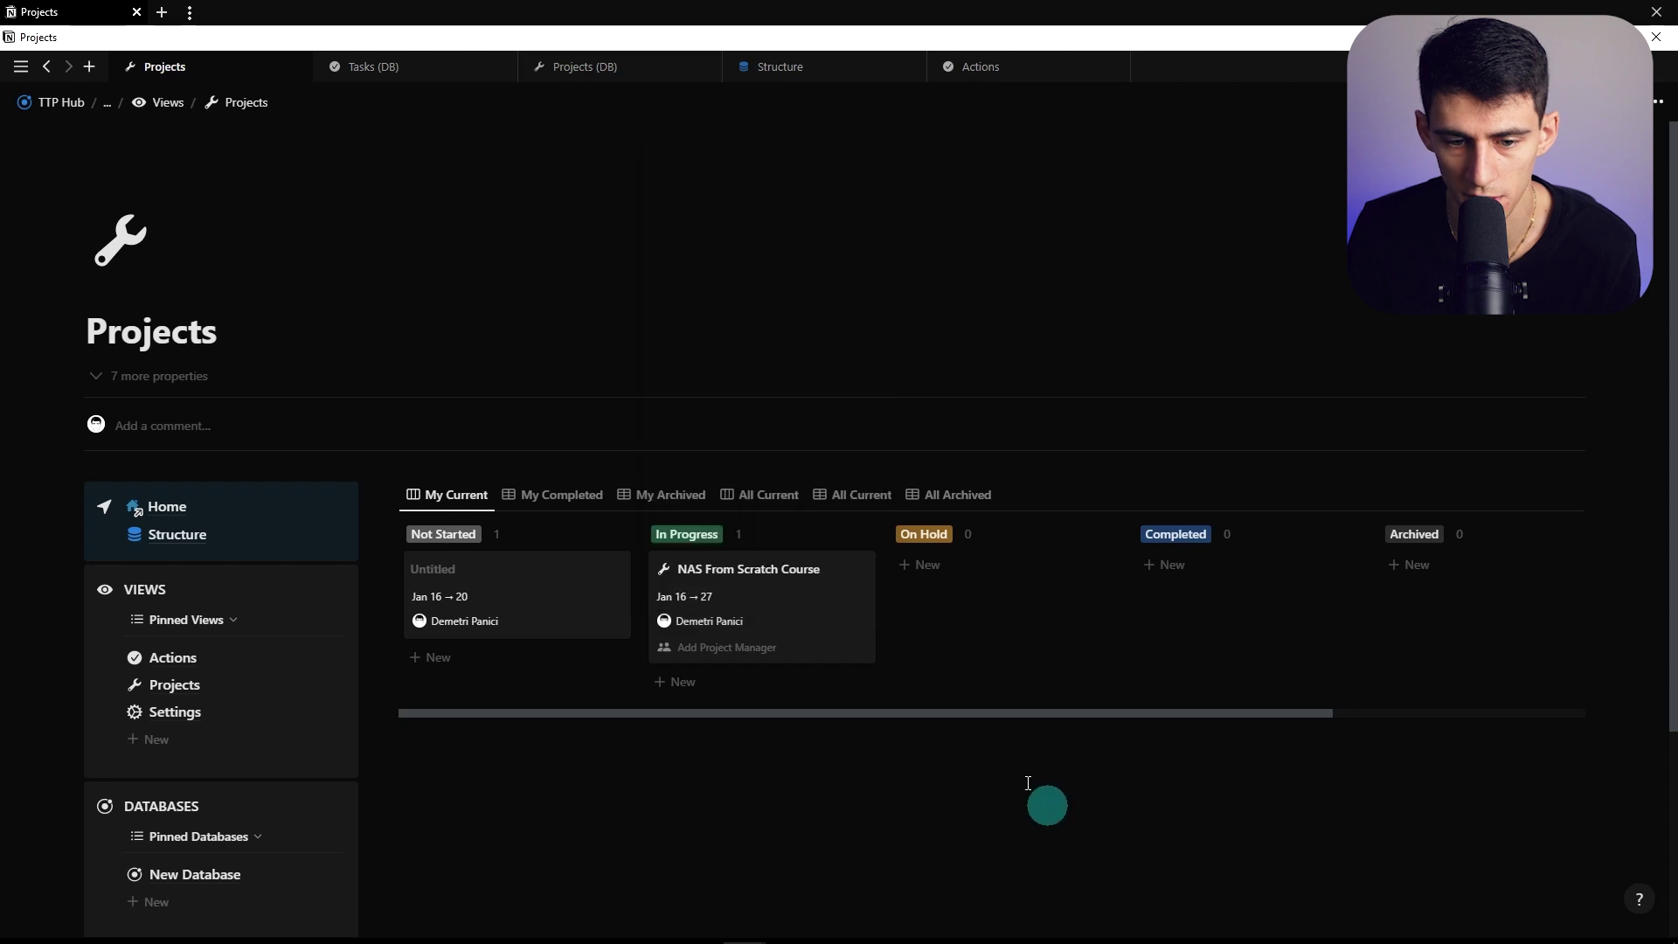
Open the project as a full page, unassign Record Videos and compare the task views
click(749, 588)
click(880, 101)
scroll(953, 440, down, 2)
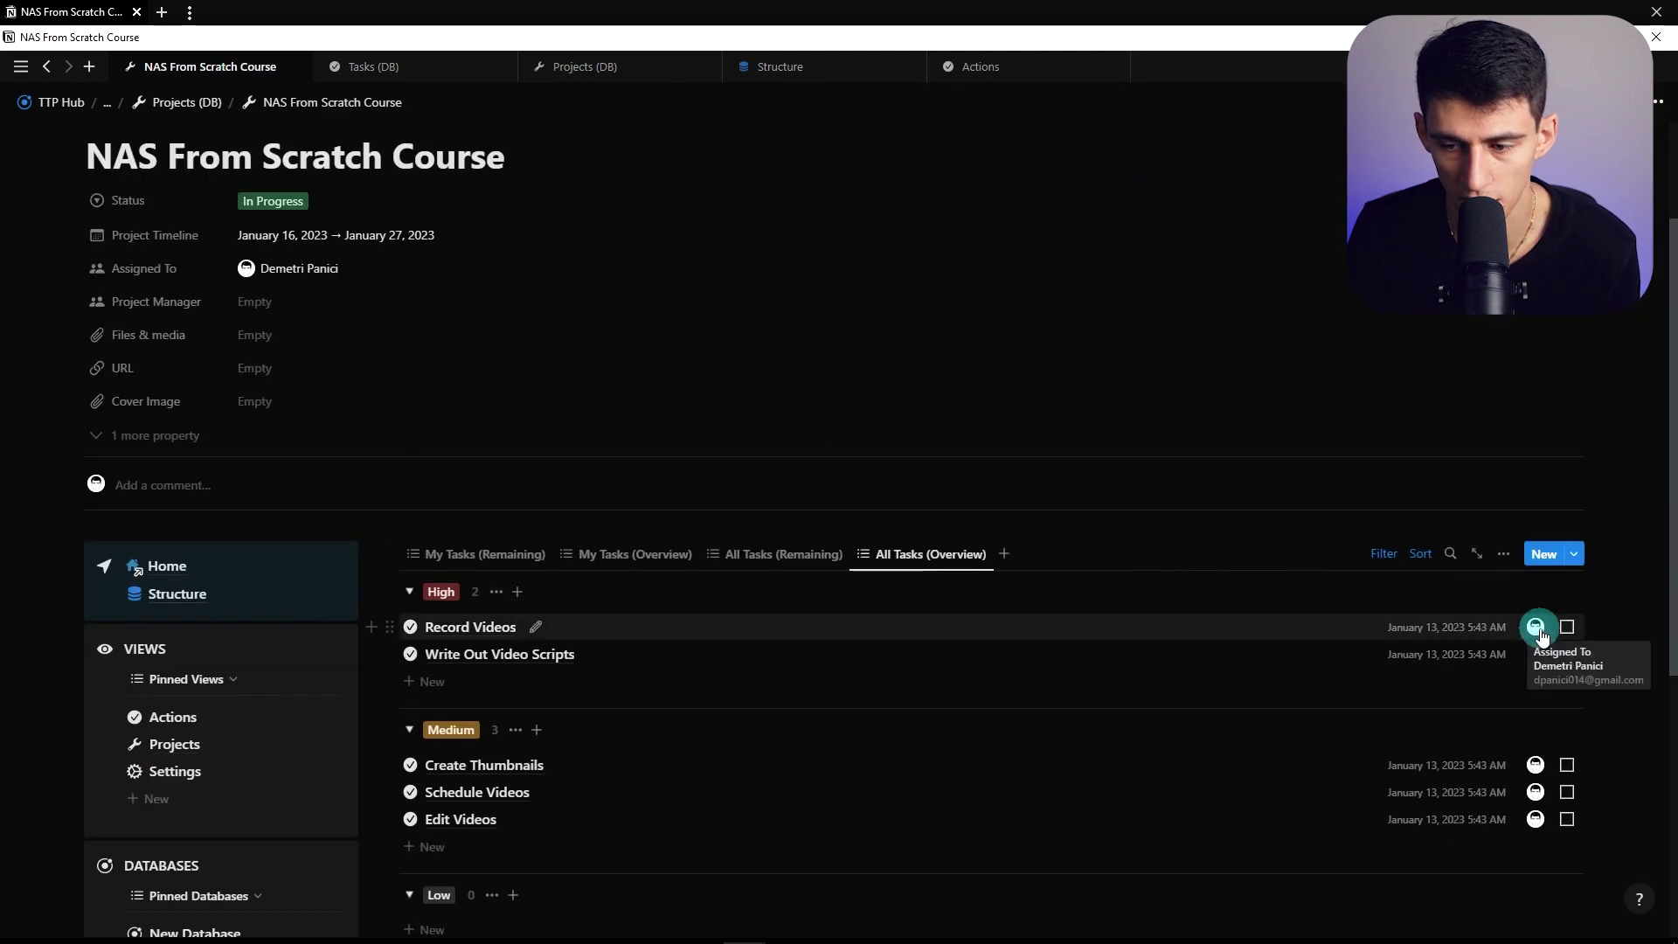
click(1535, 626)
click(1576, 626)
click(426, 554)
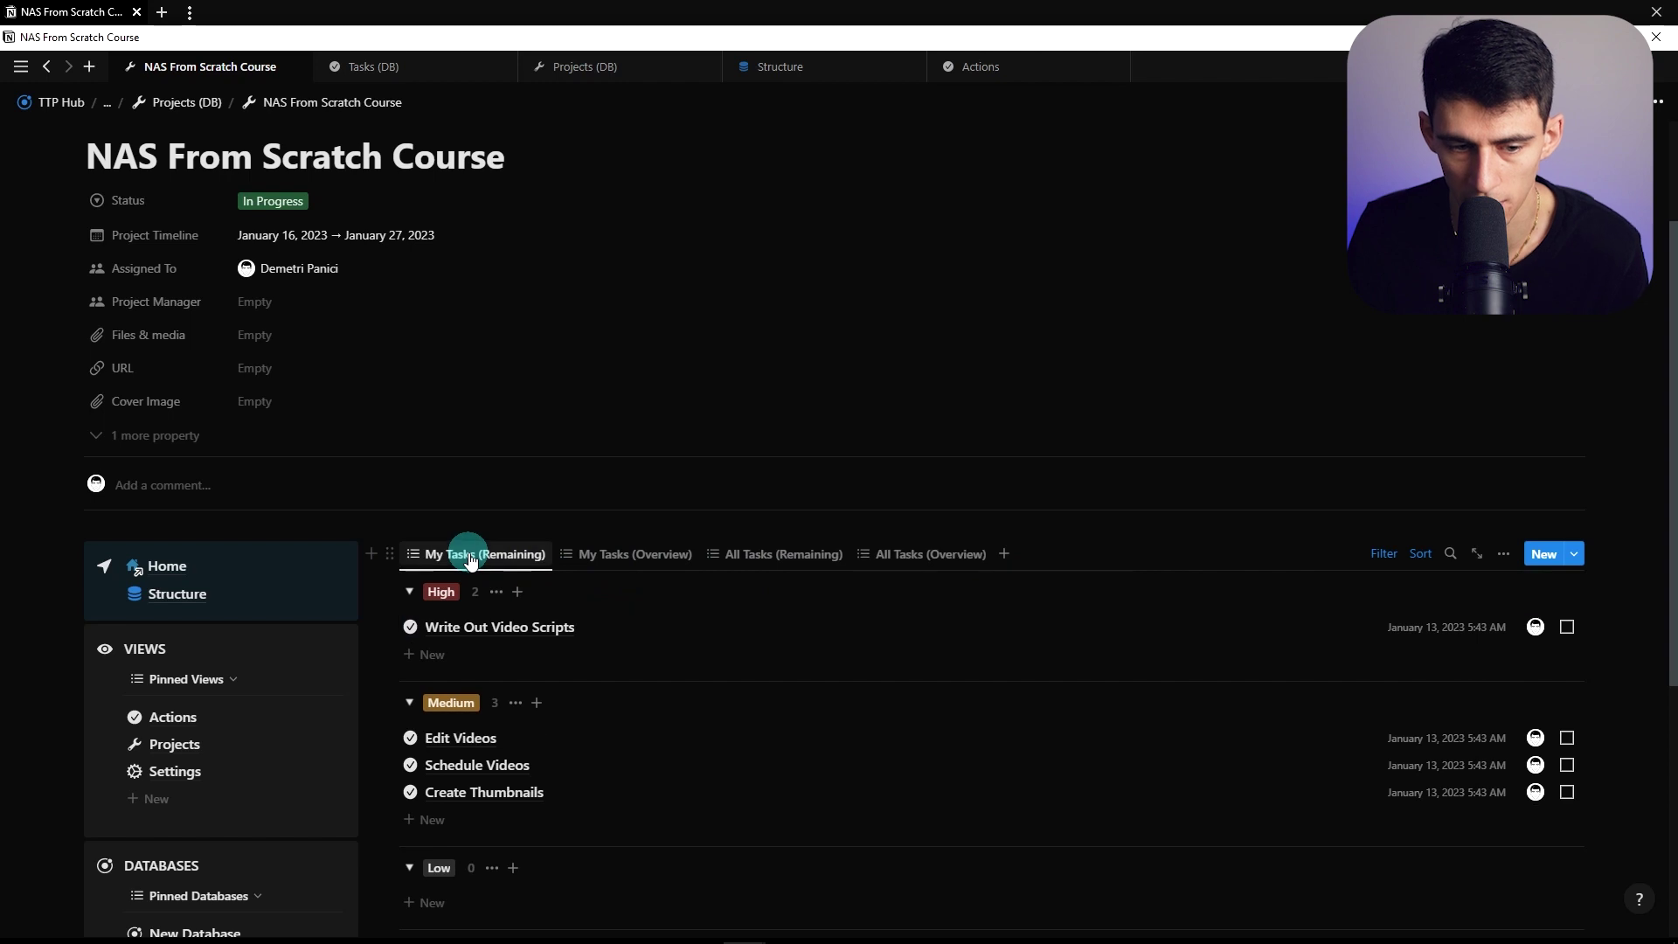
click(935, 554)
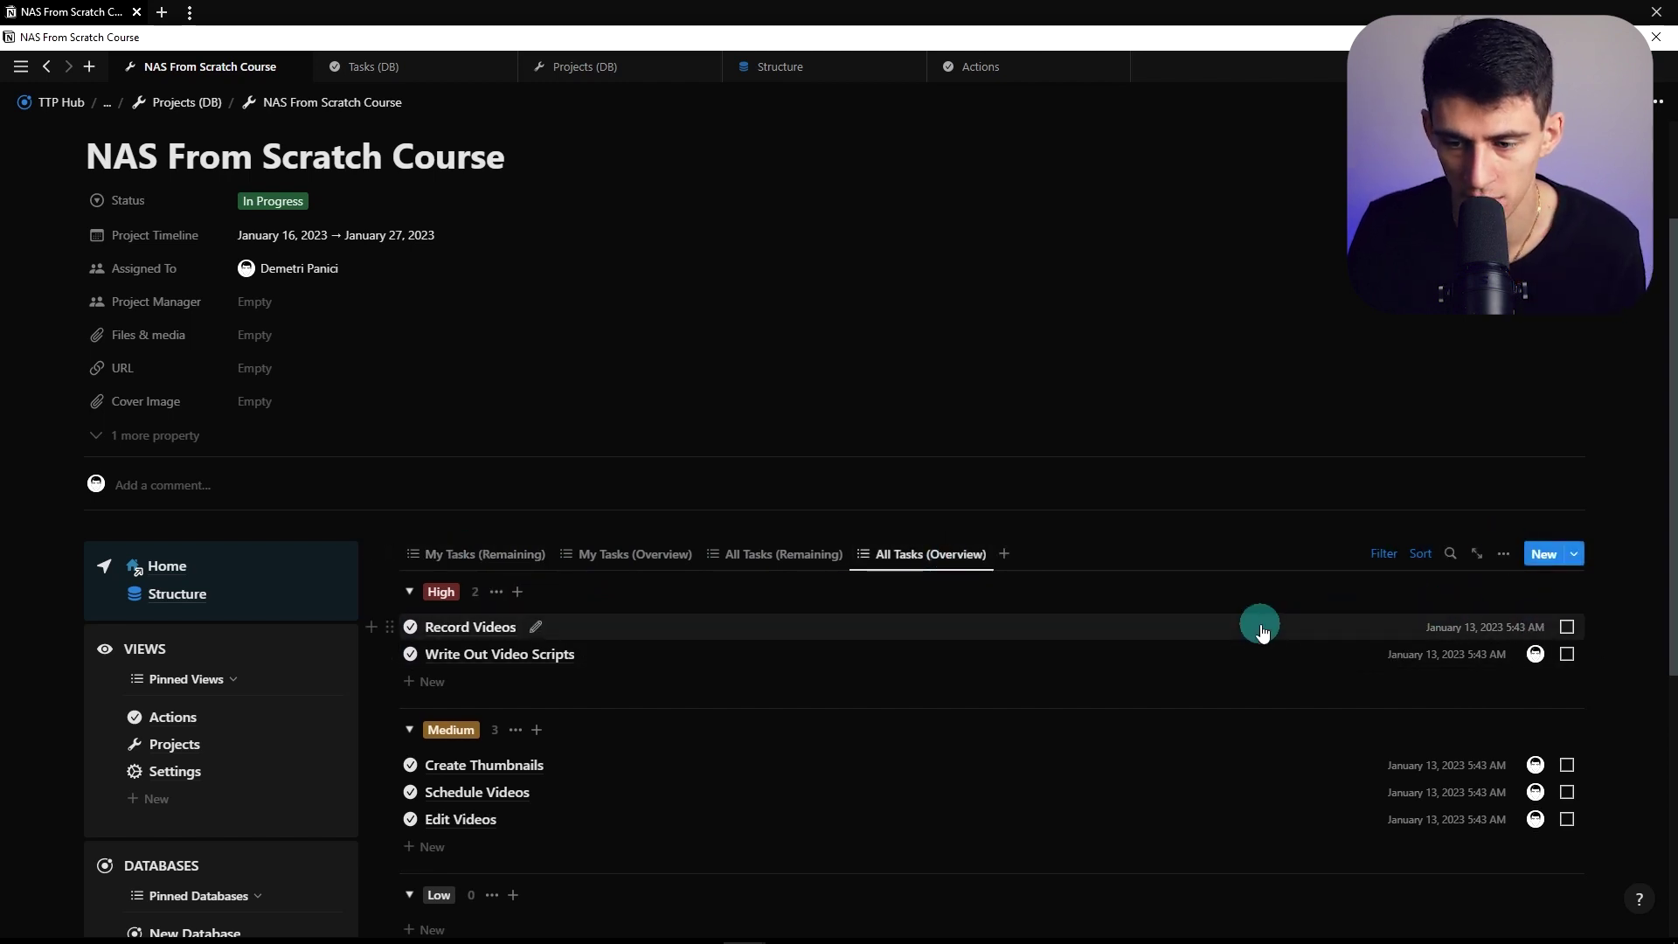
Reassign Record Videos to the same person from its side panel
click(474, 627)
click(1125, 276)
click(1117, 340)
click(980, 206)
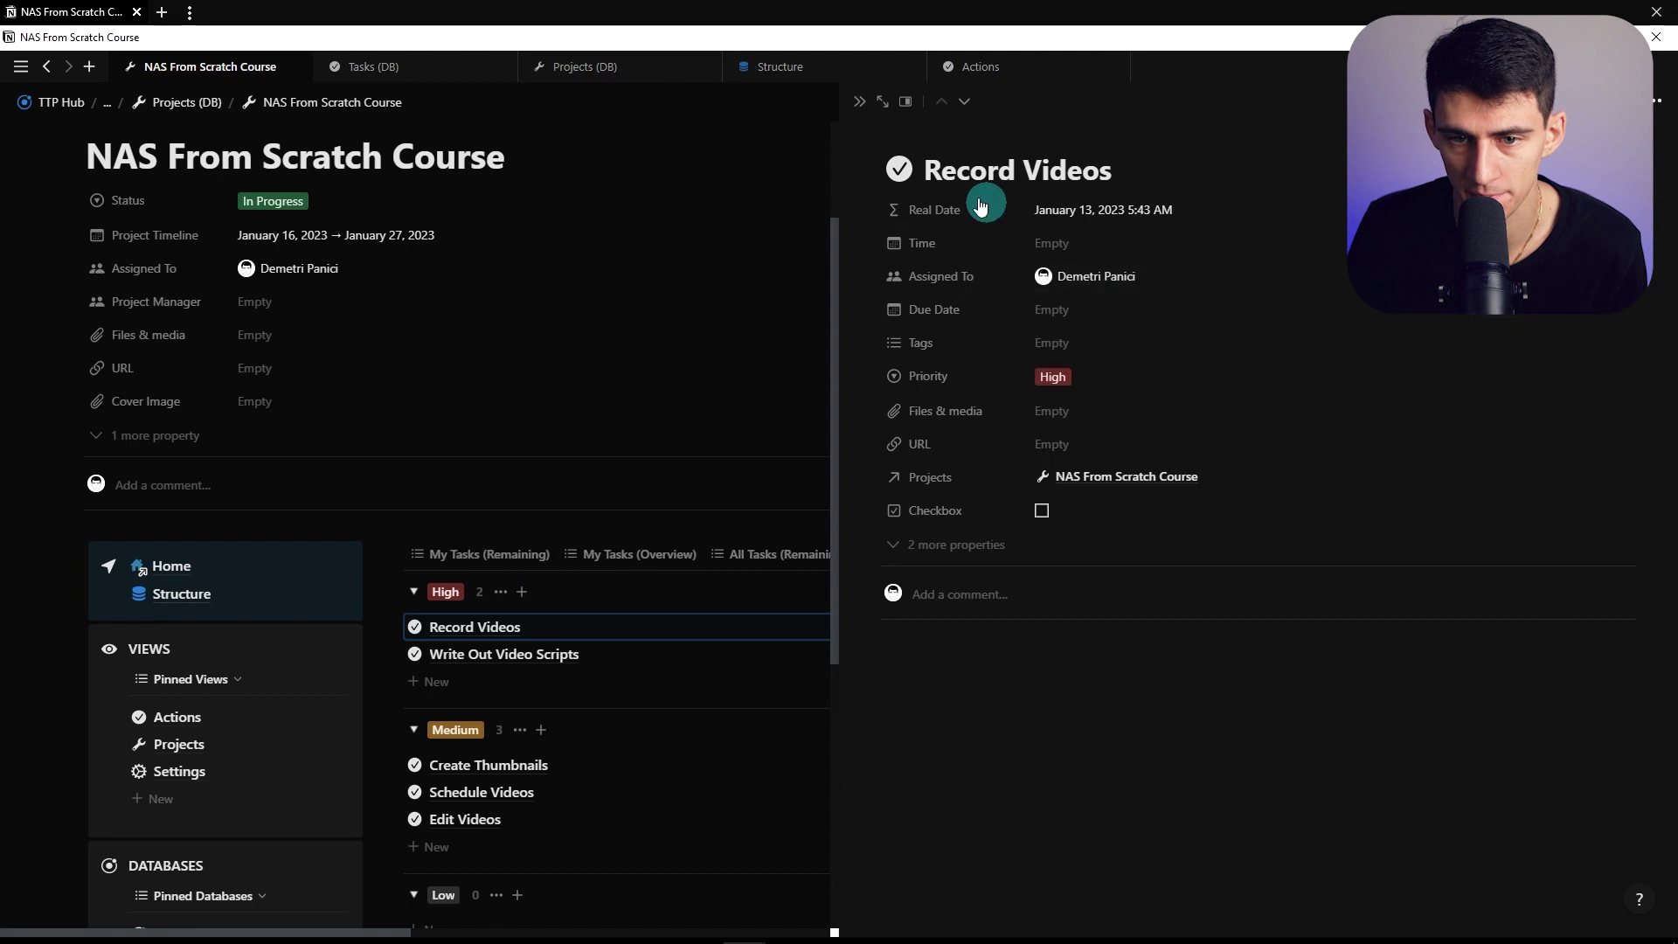
click(863, 105)
scroll(809, 662, down, 2)
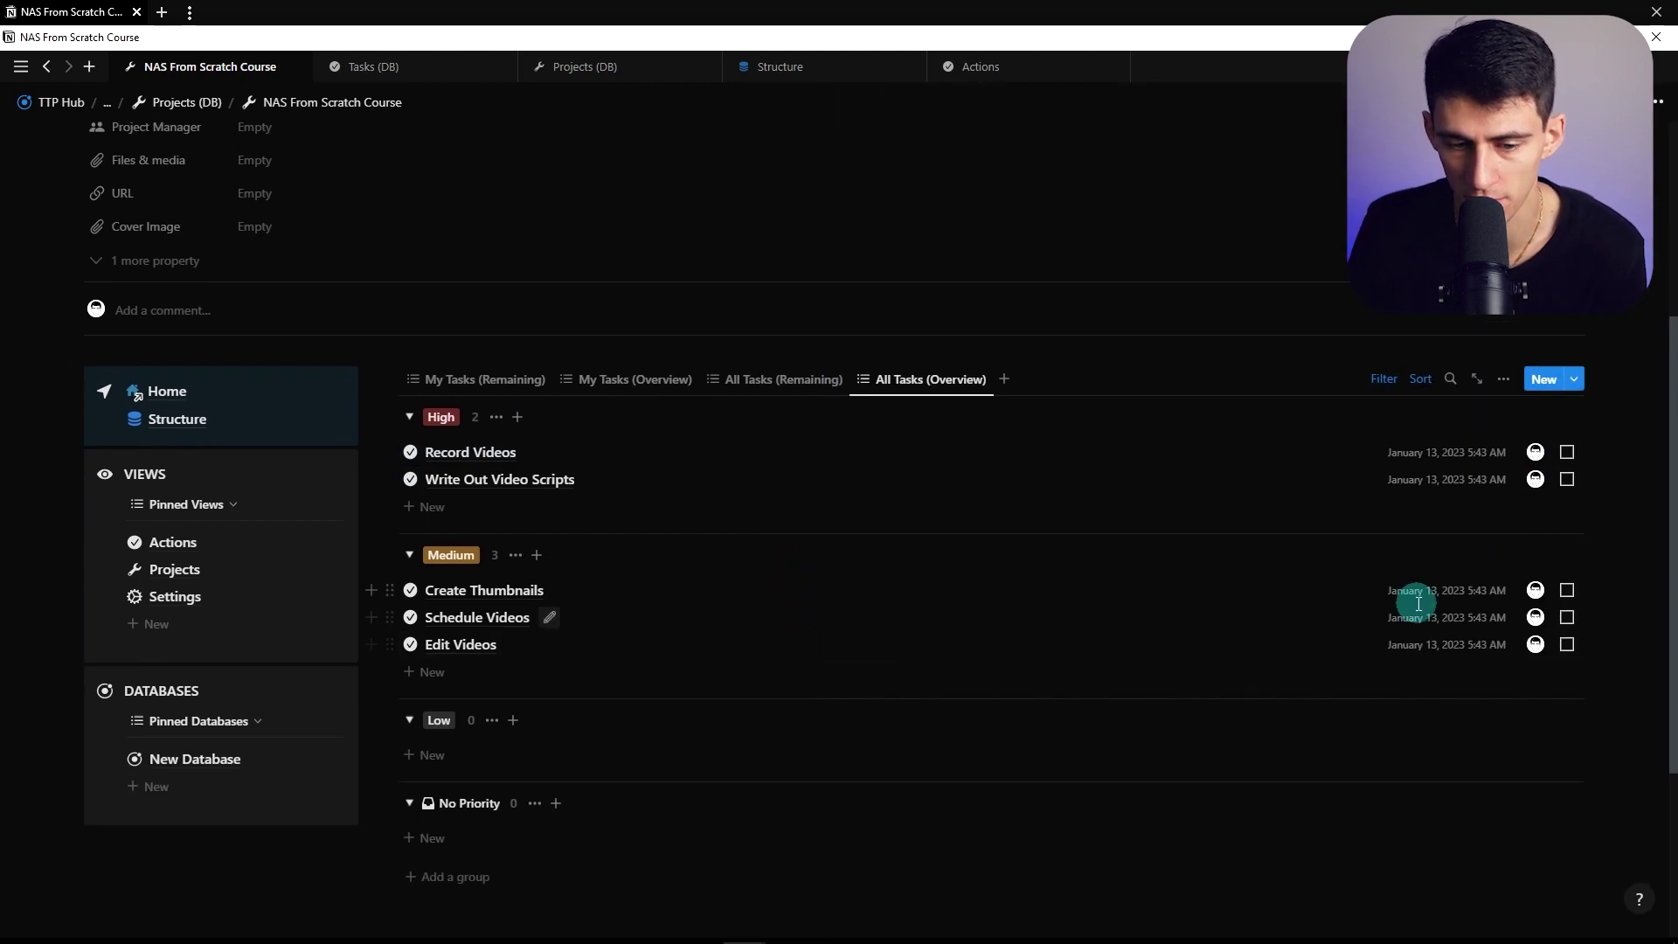
Unassign Edit Videos, Schedule Videos and Create Thumbnails, then verify My Tasks (Remaining)
click(1535, 644)
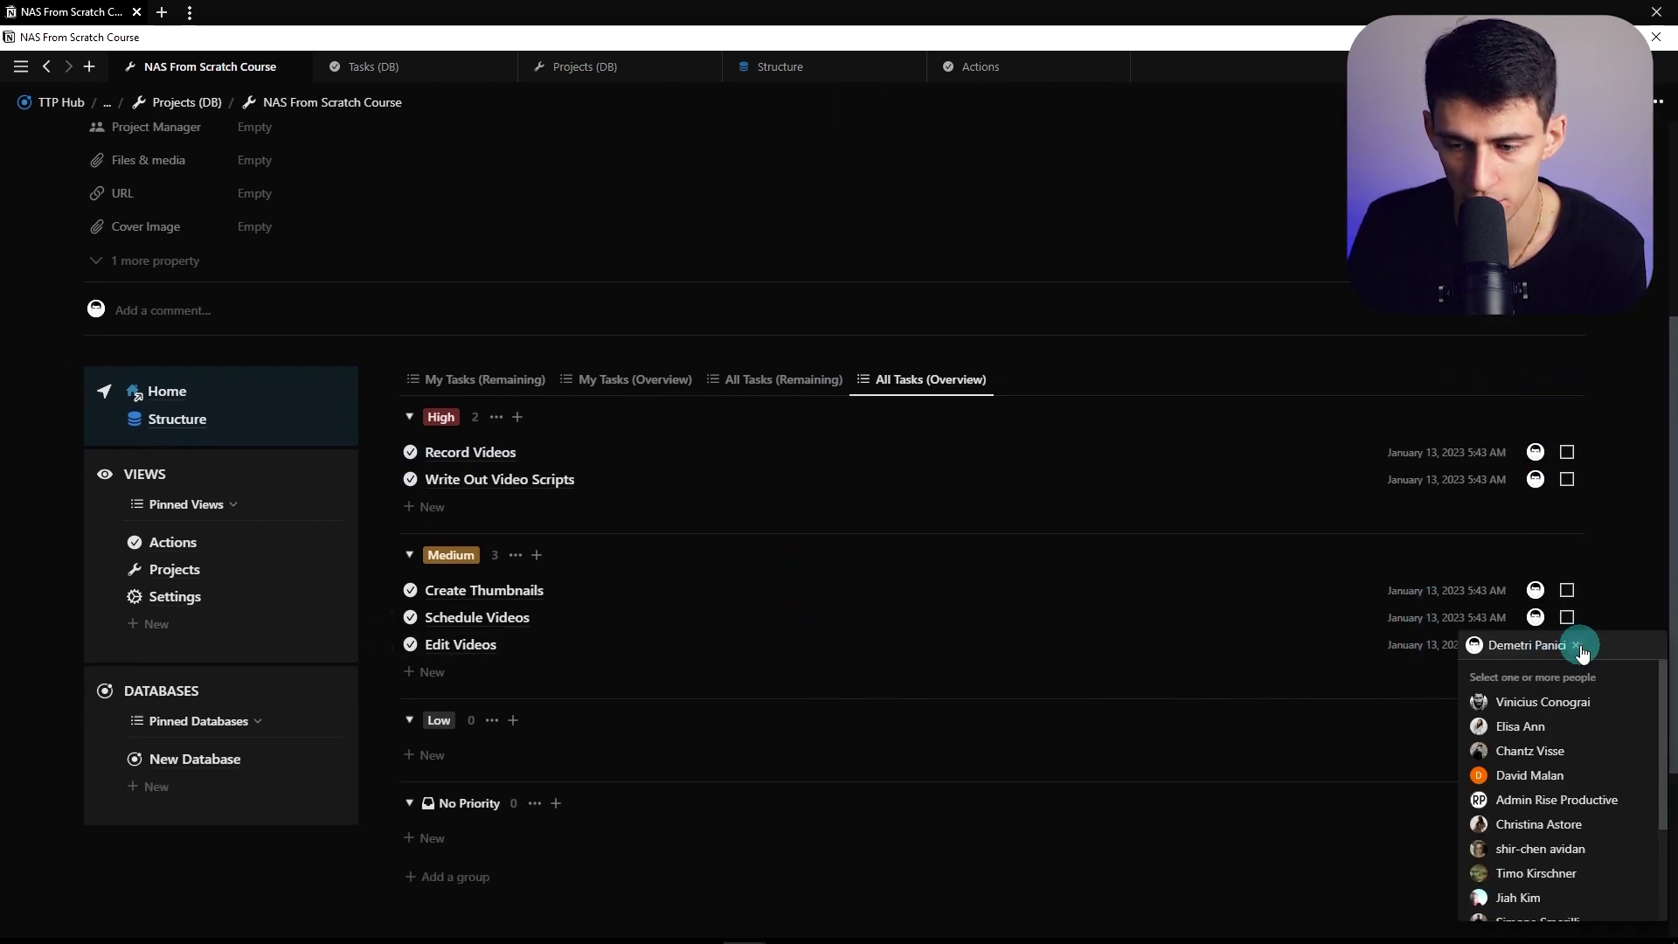
click(1576, 646)
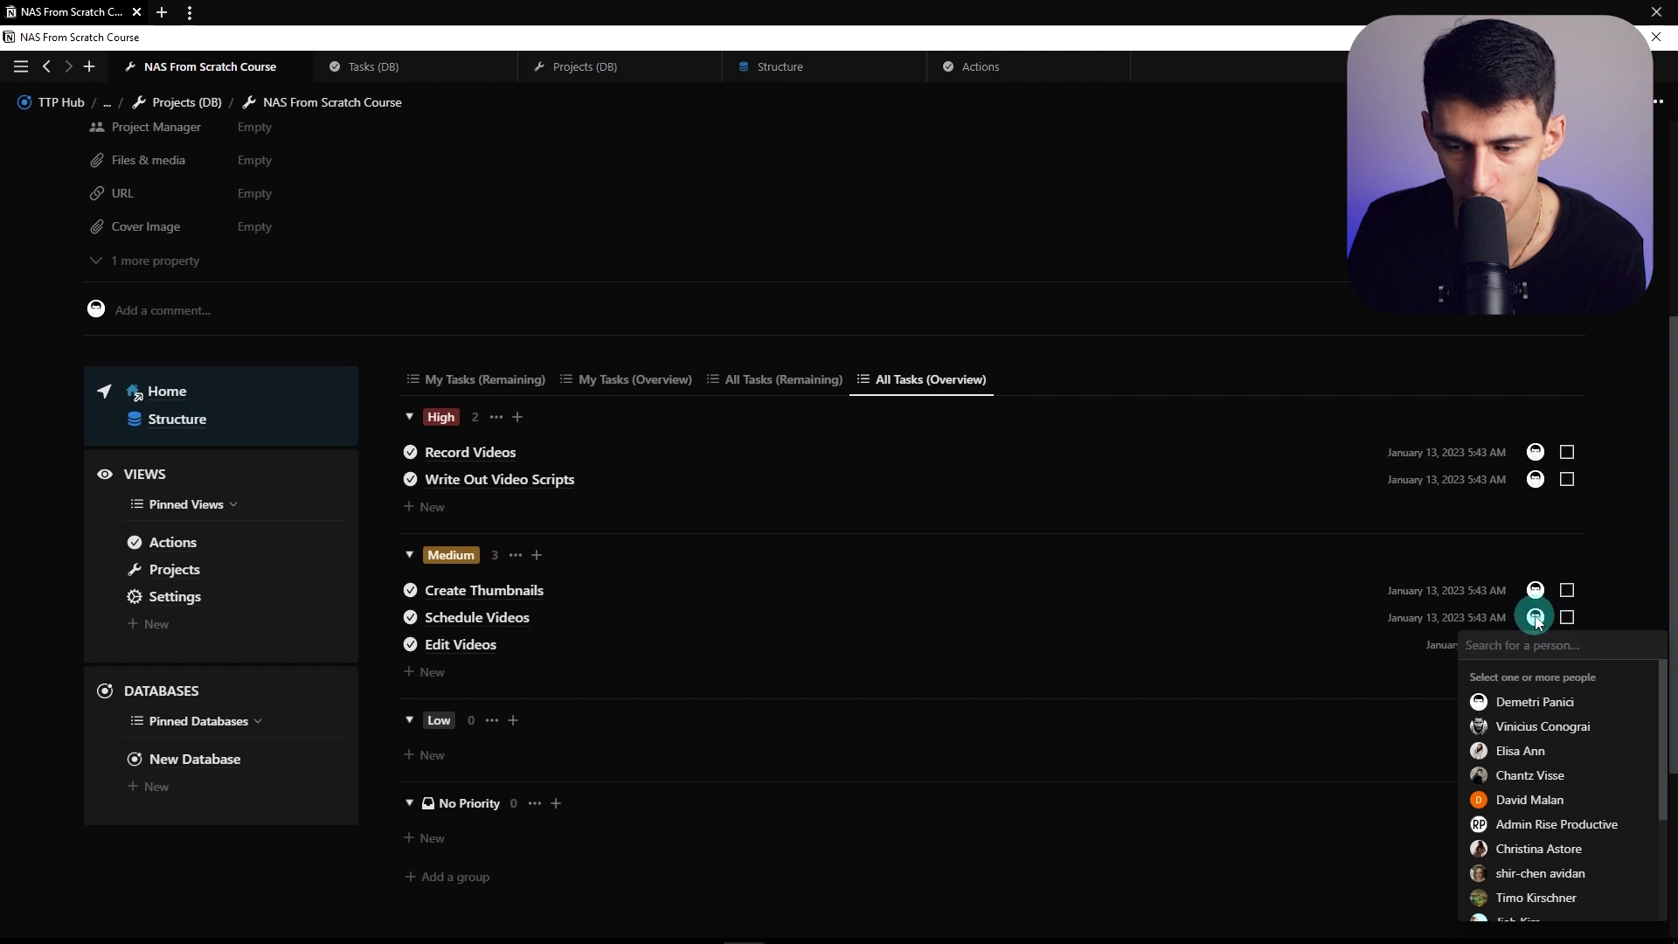
click(1535, 617)
click(1575, 618)
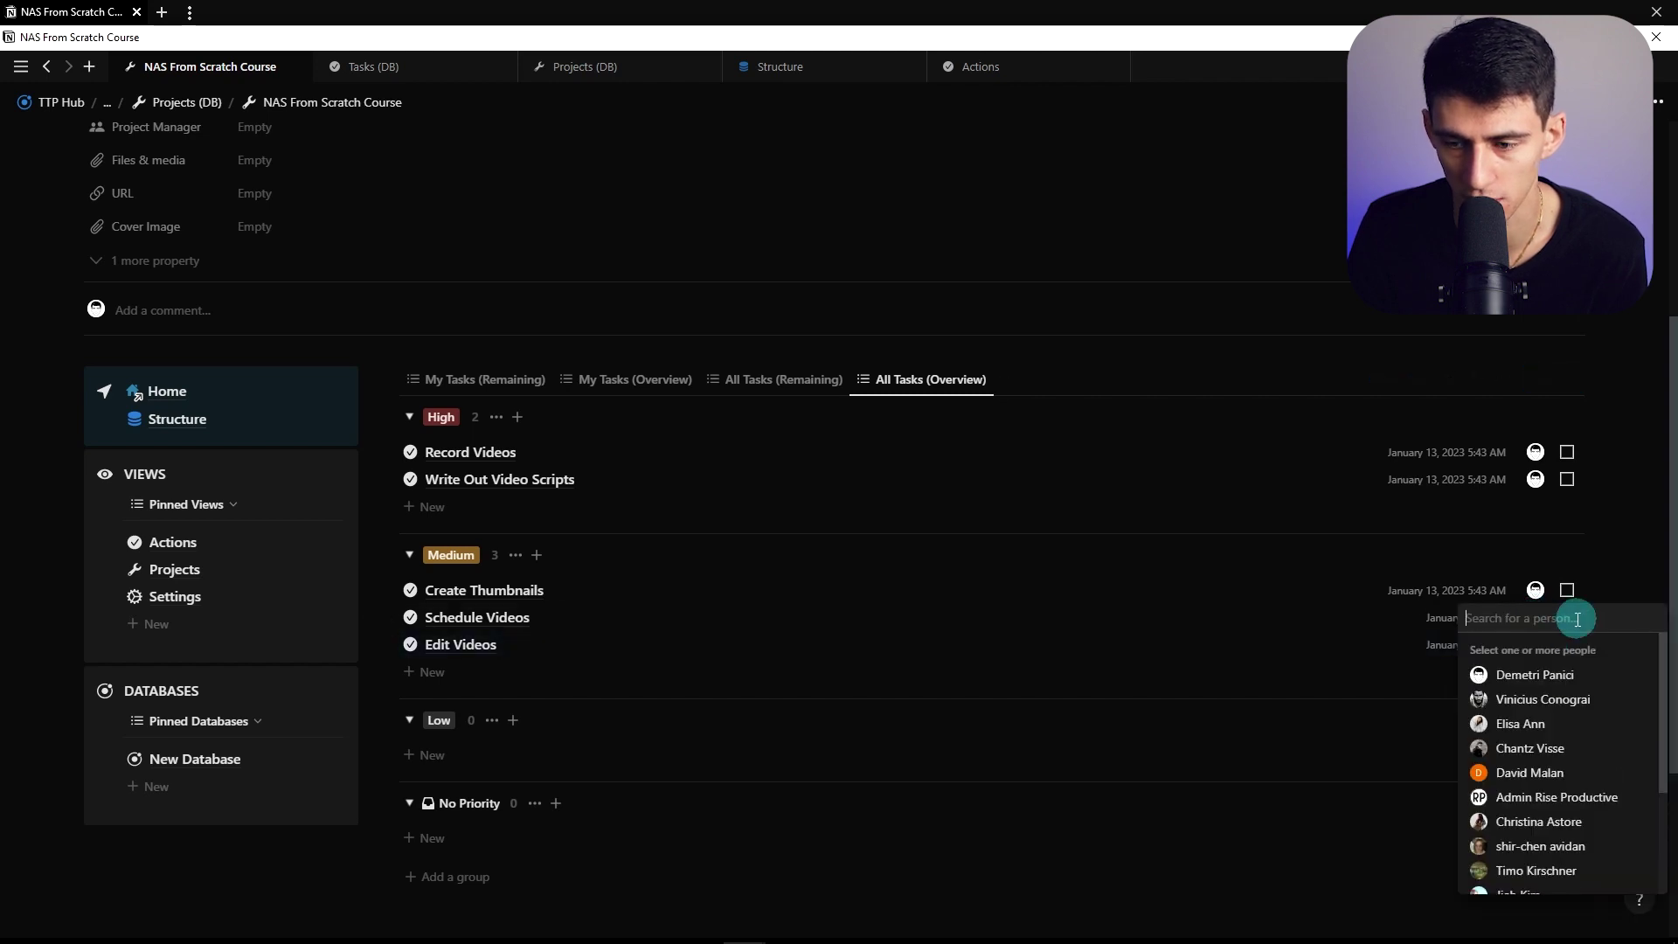
click(1535, 590)
click(1535, 590)
click(1575, 591)
click(1202, 547)
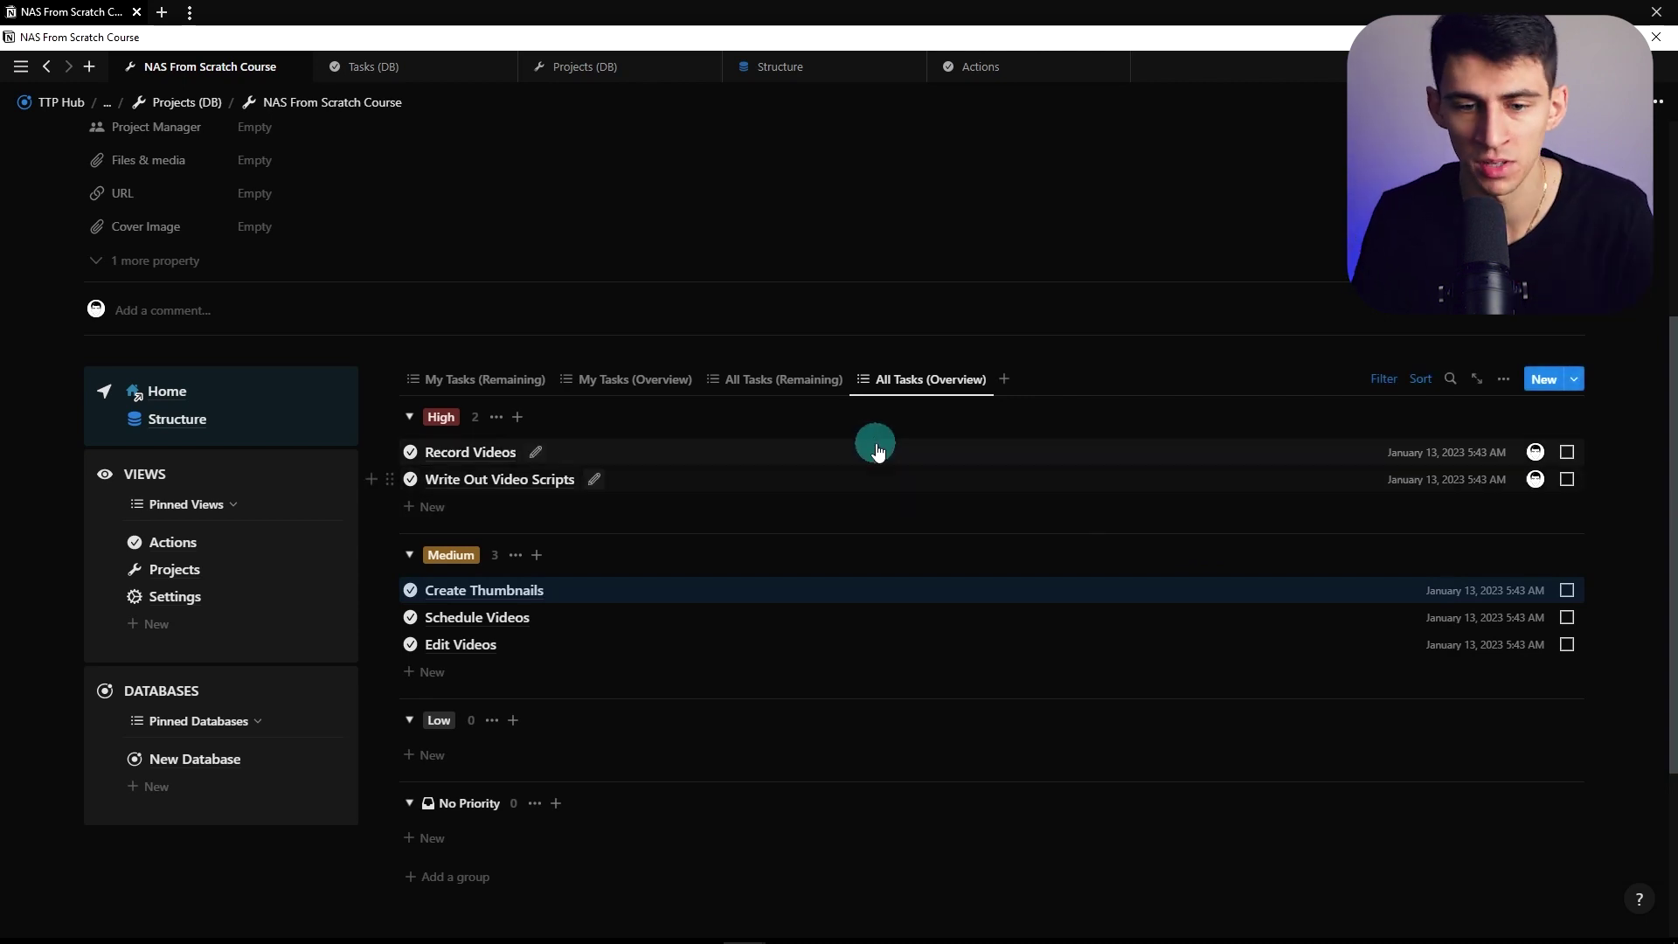
click(443, 378)
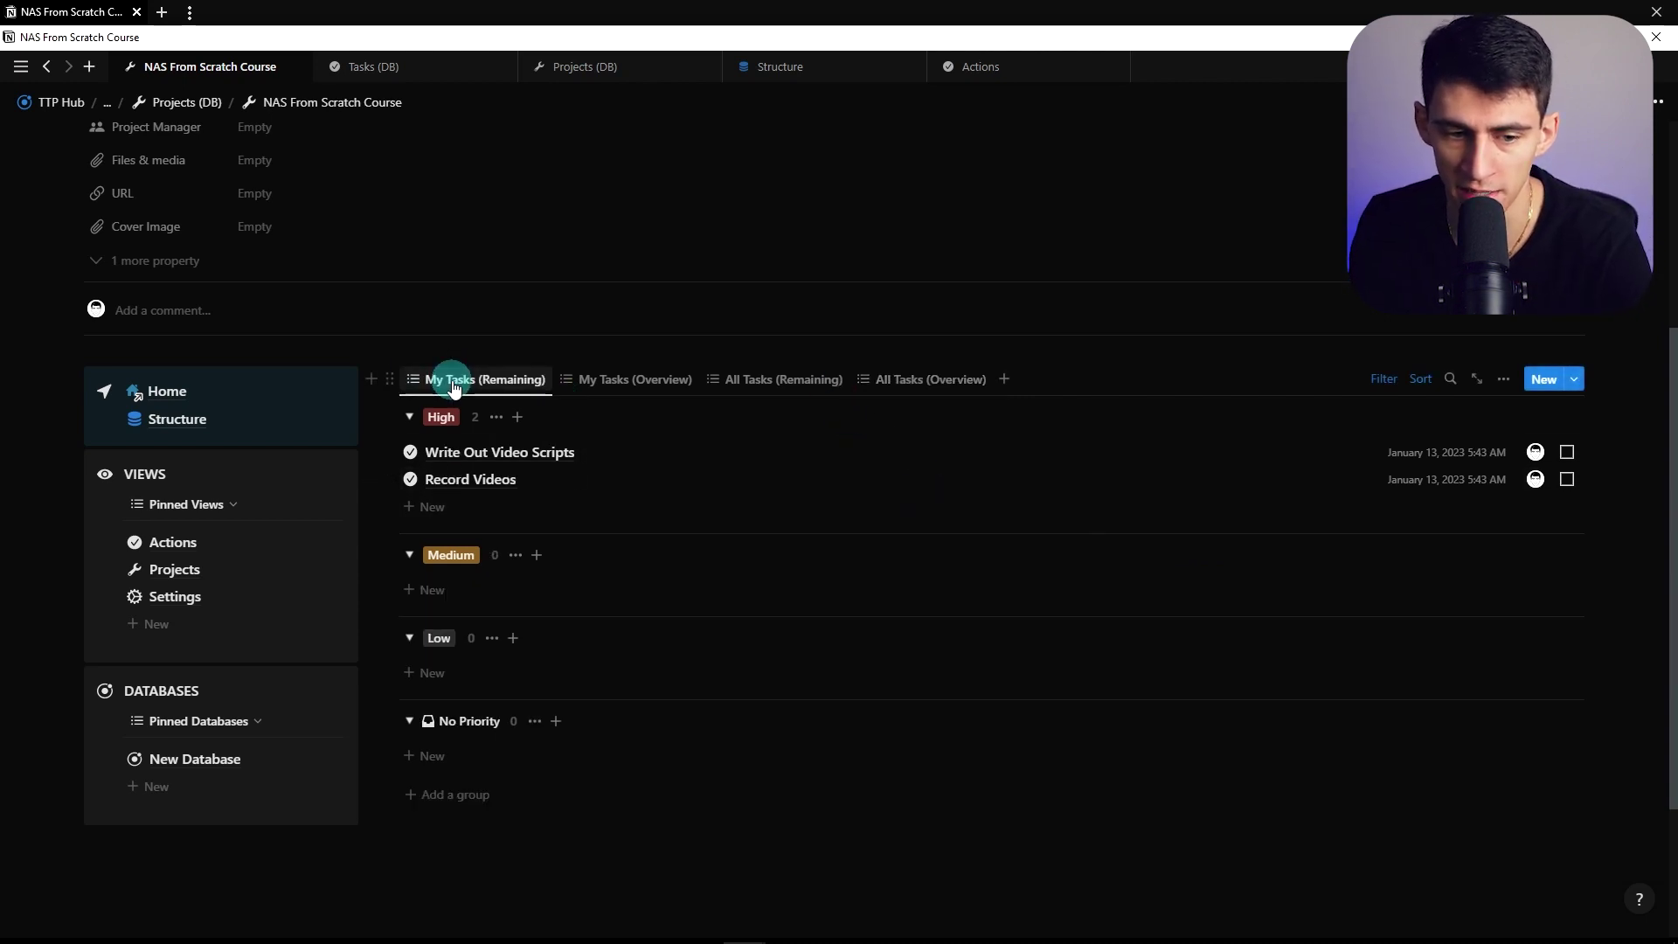
scroll(611, 437, down, 1)
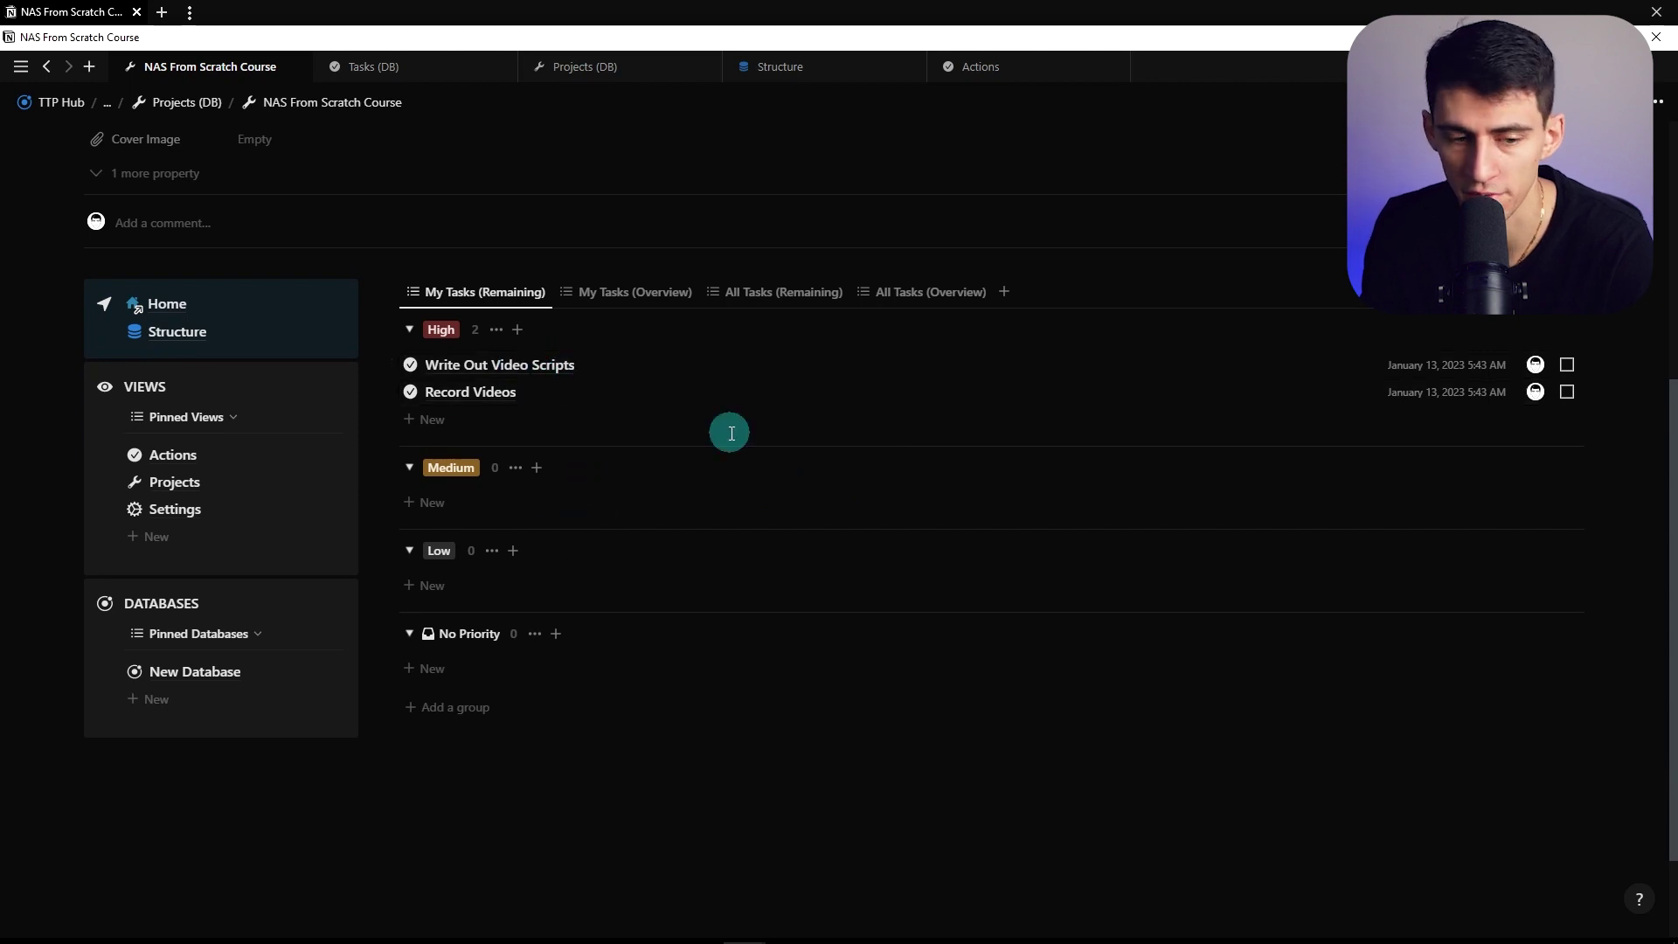
click(903, 297)
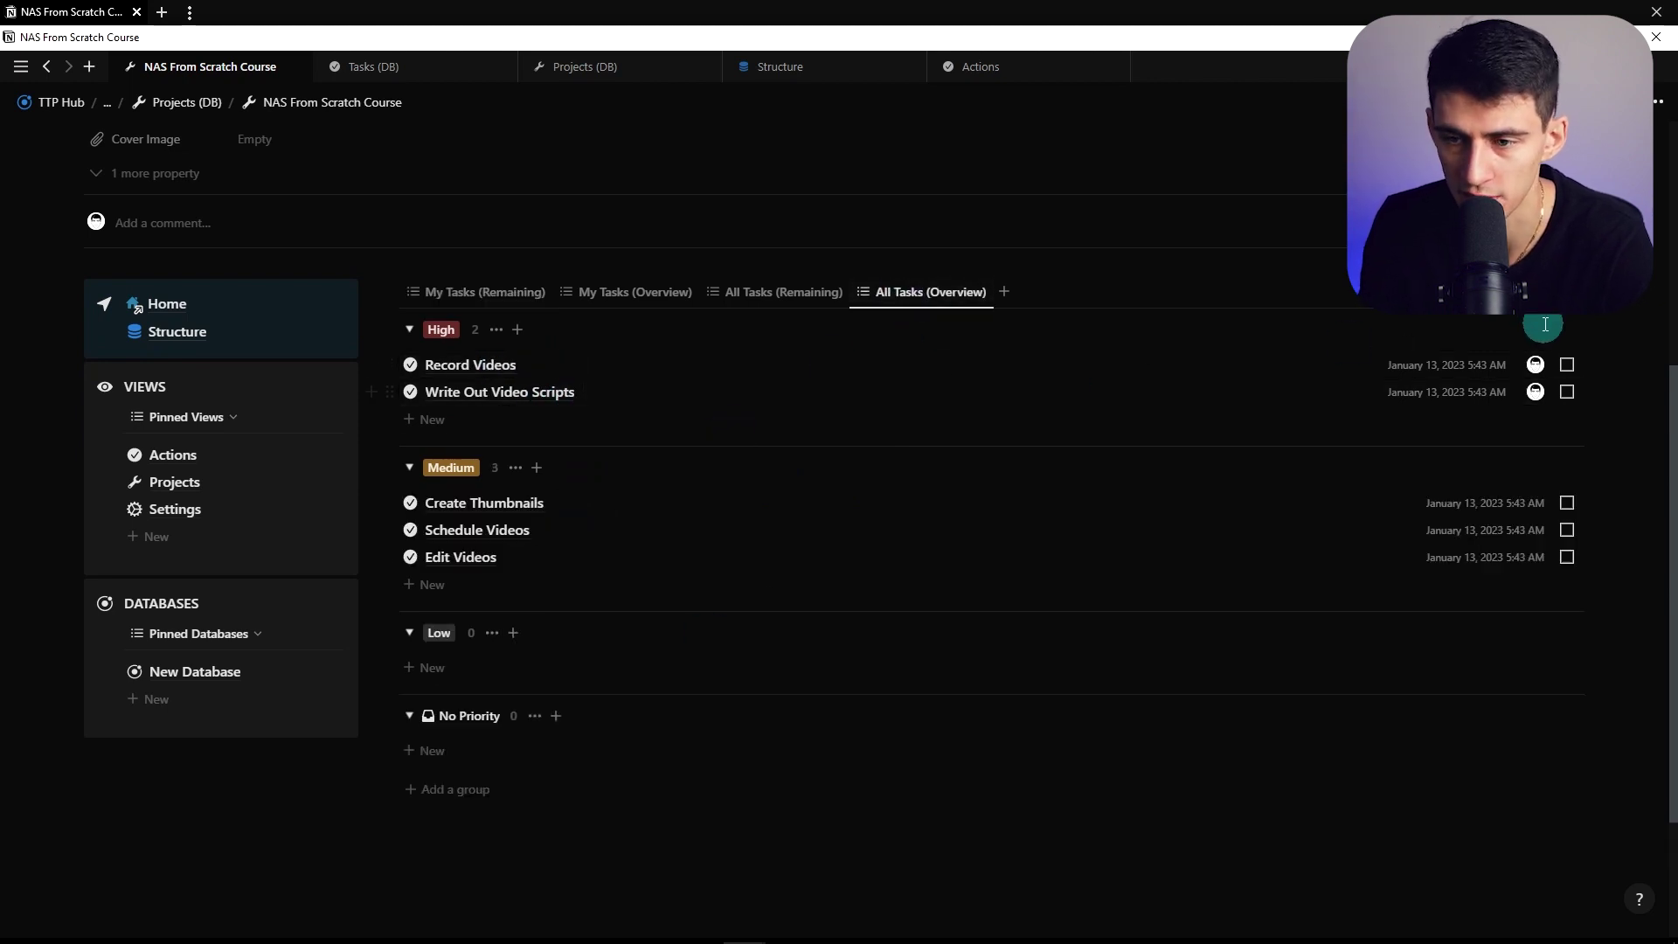
Set the All Tasks (Overview) view's Group by property to Assigned To
click(1538, 292)
click(1378, 536)
click(1386, 375)
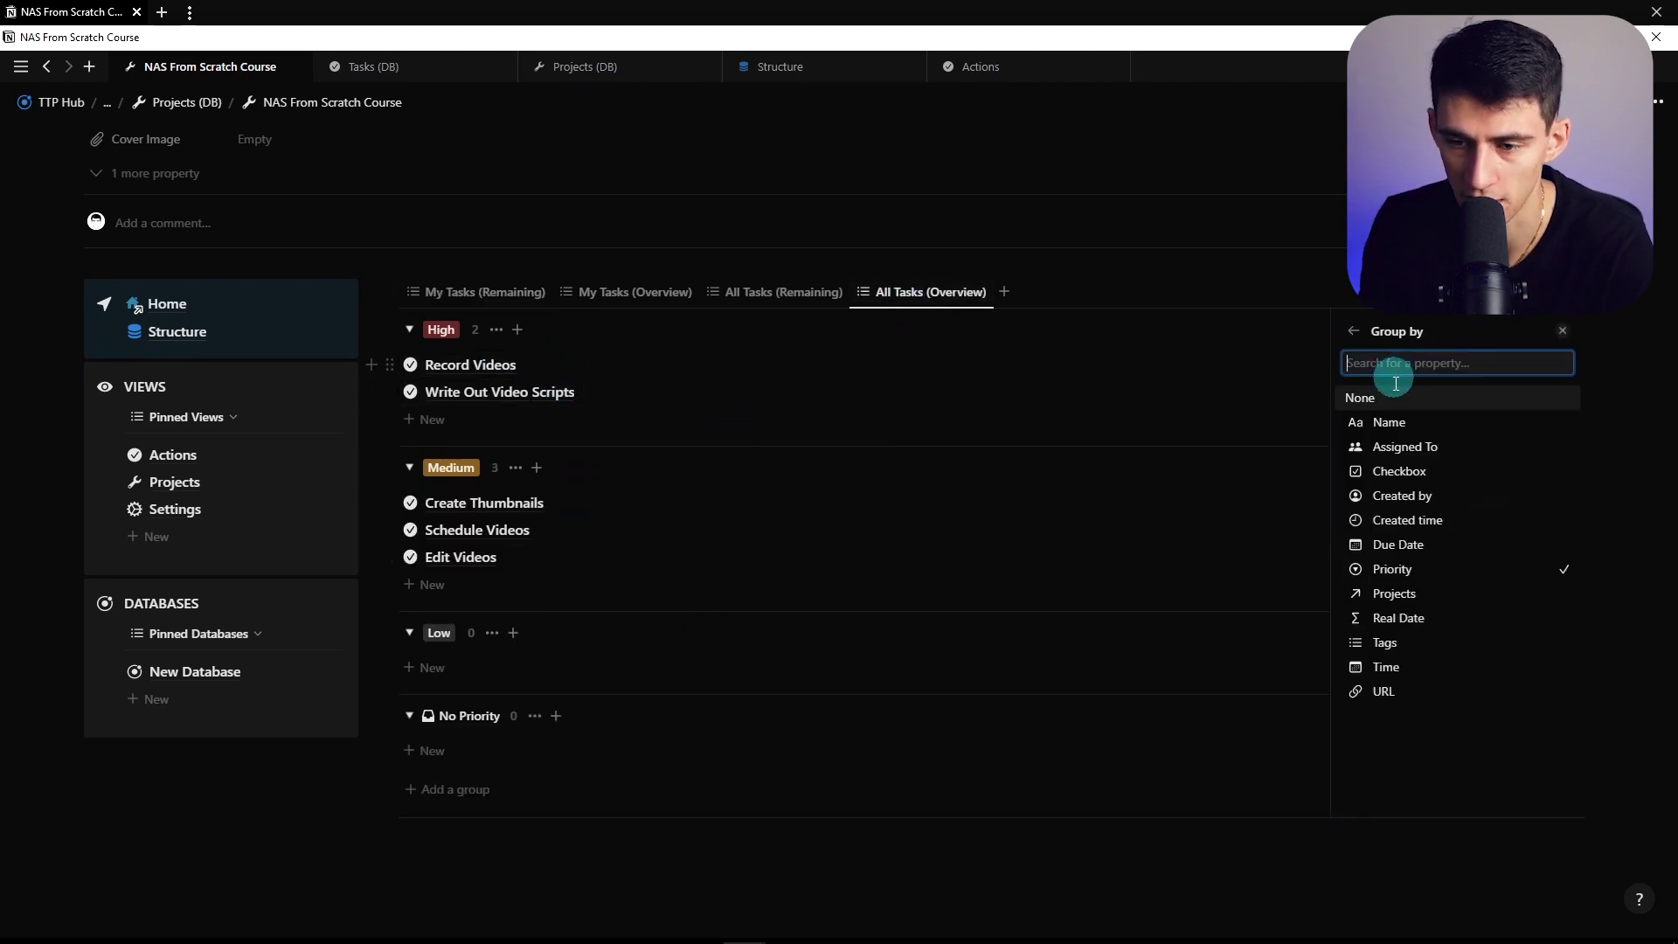
click(1402, 446)
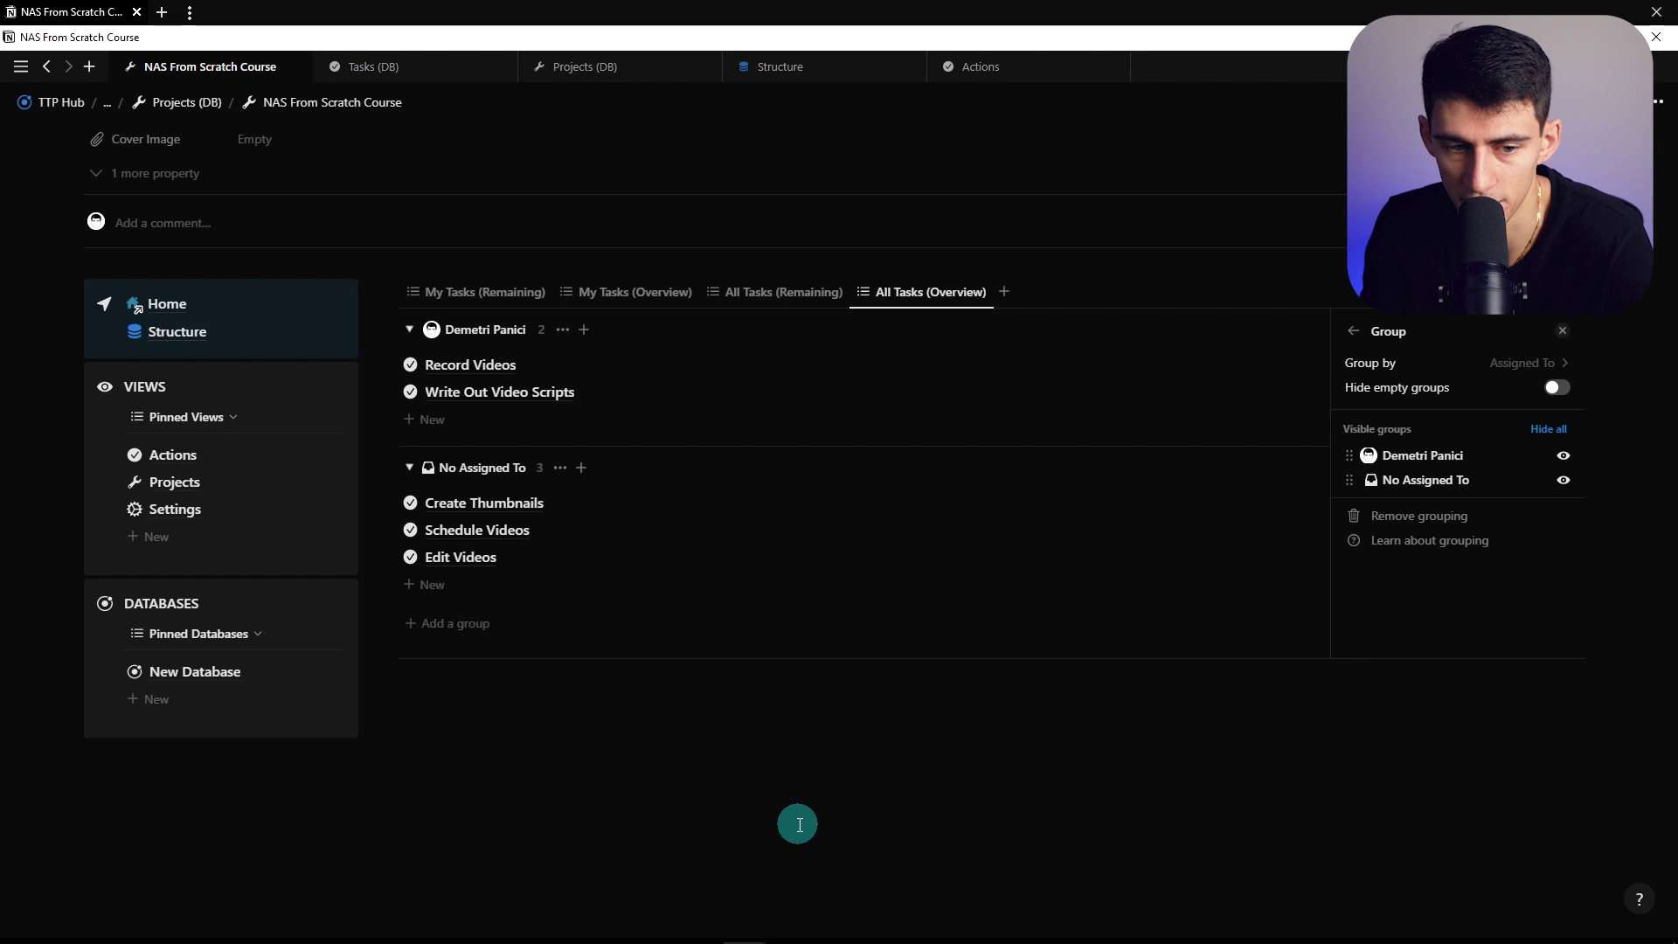
click(798, 824)
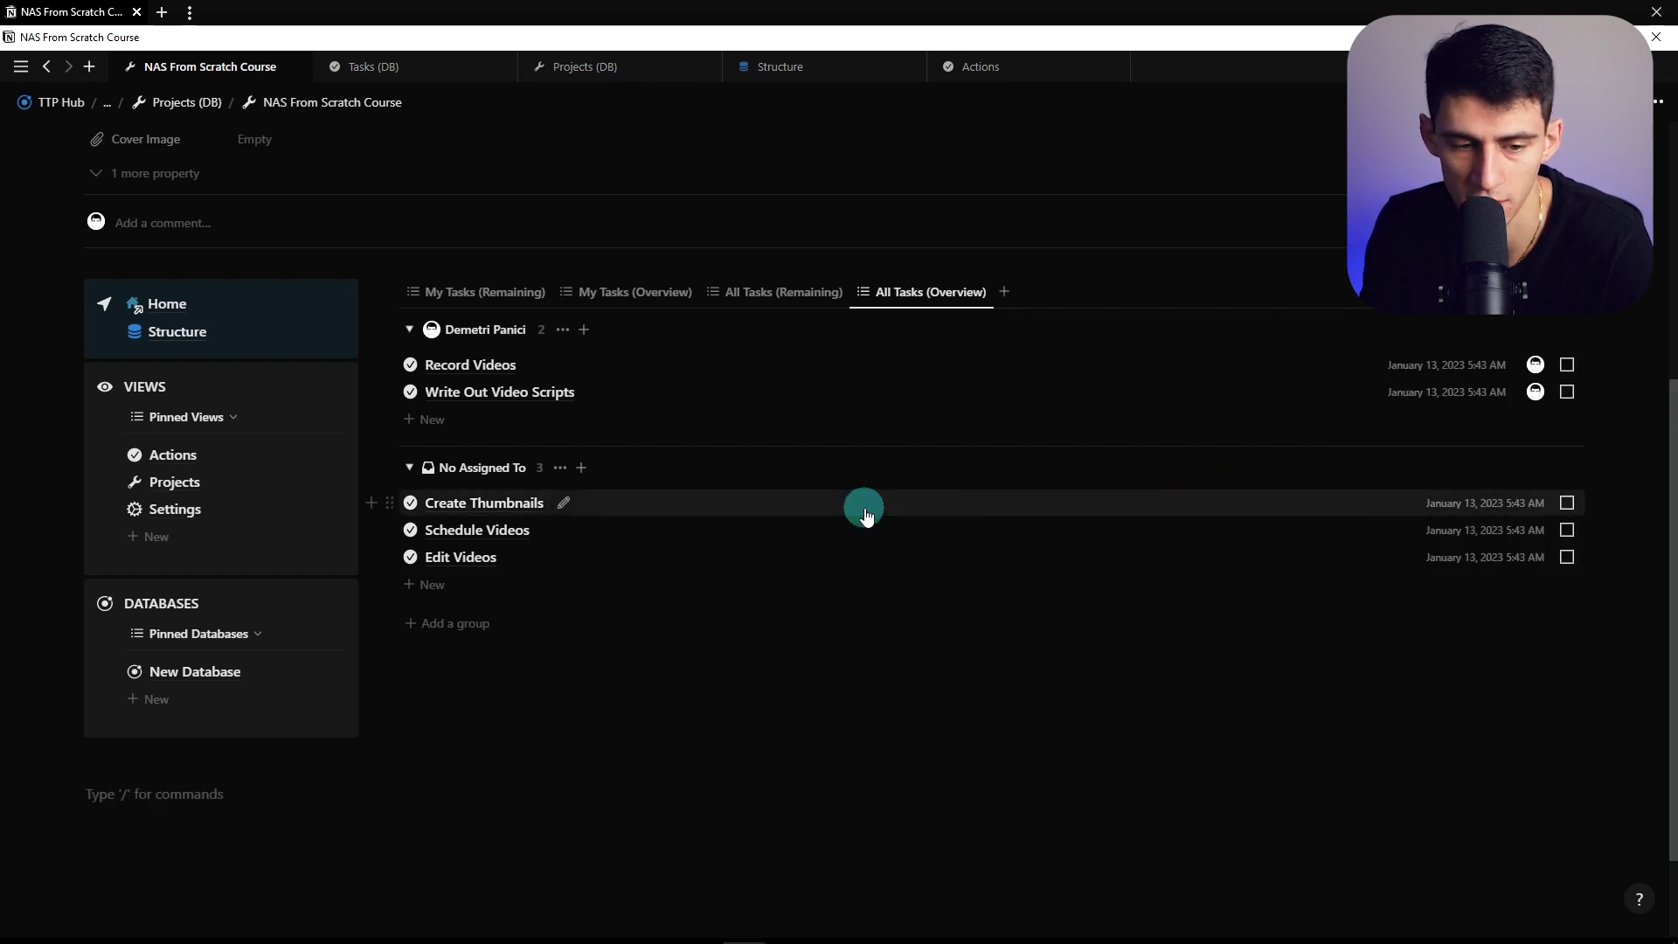
Show My Tasks (Remaining) and review its two High tasks, Write Out Video Scripts and Record Videos
click(496, 294)
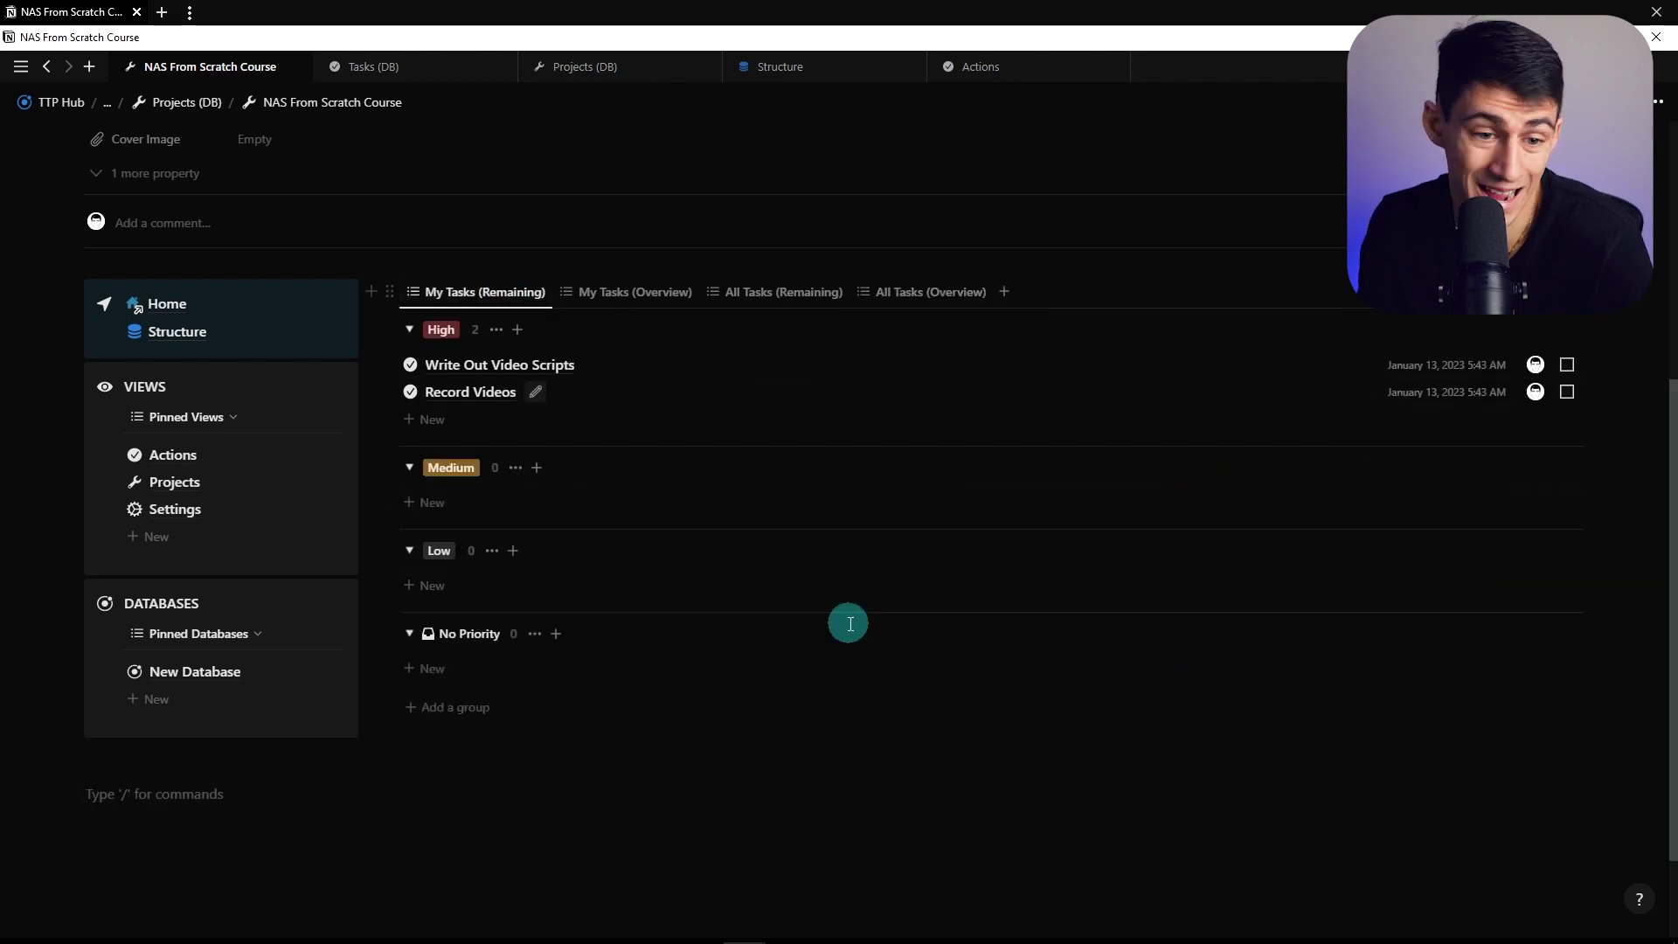
scroll(849, 634, up, 2)
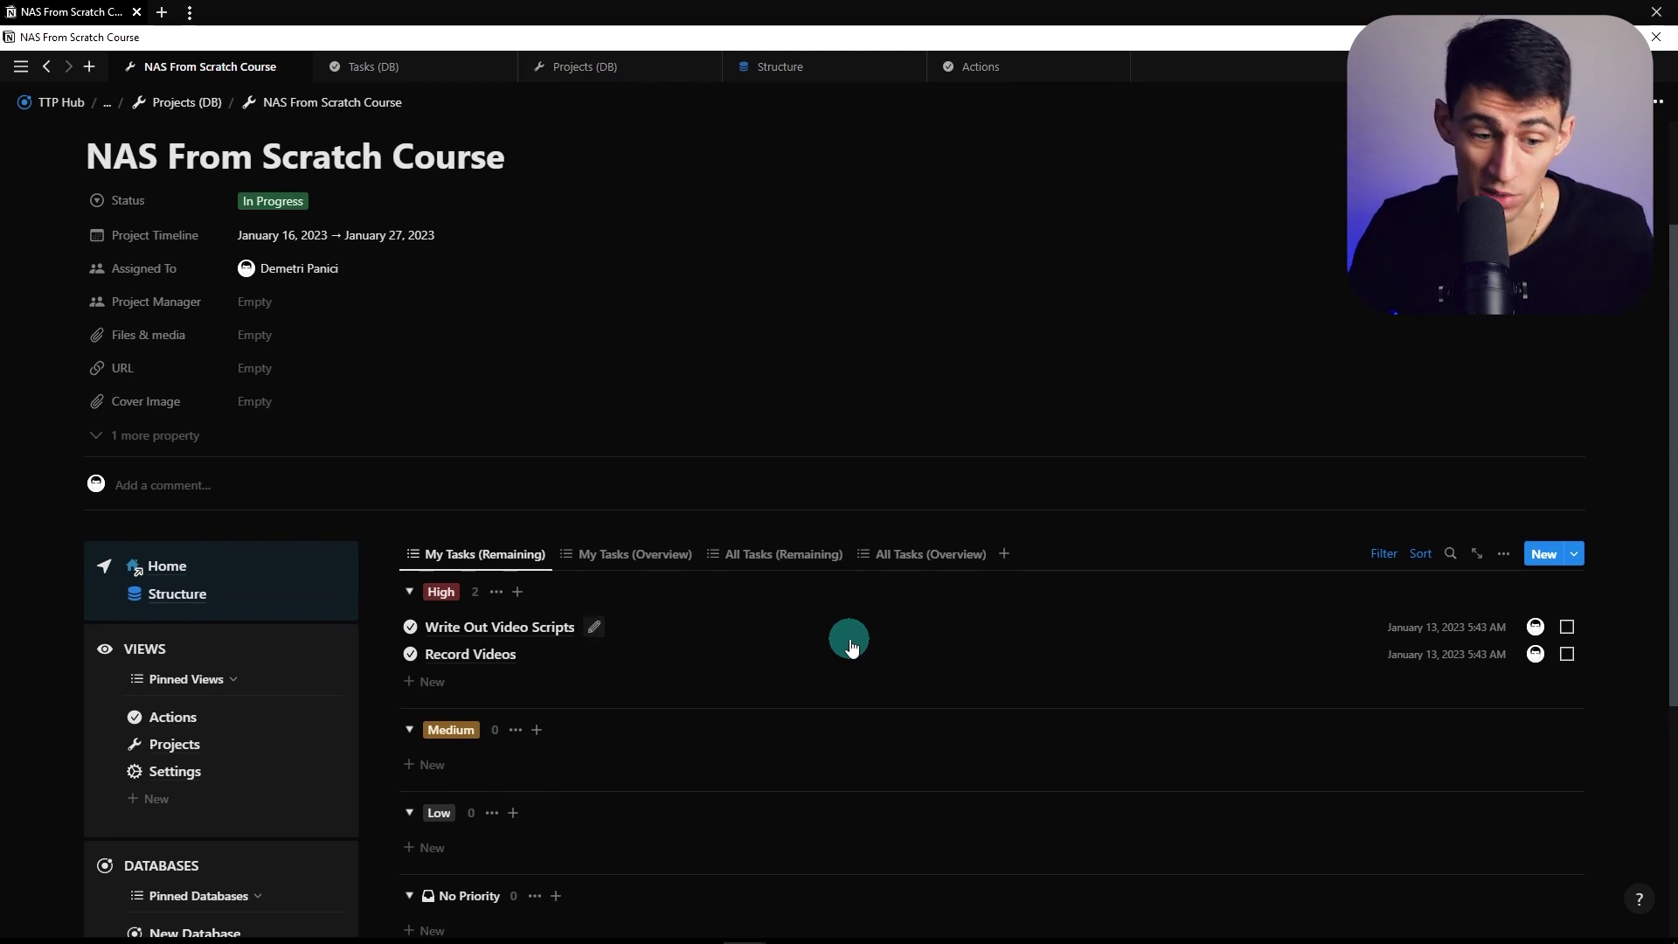
scroll(852, 647, down, 1)
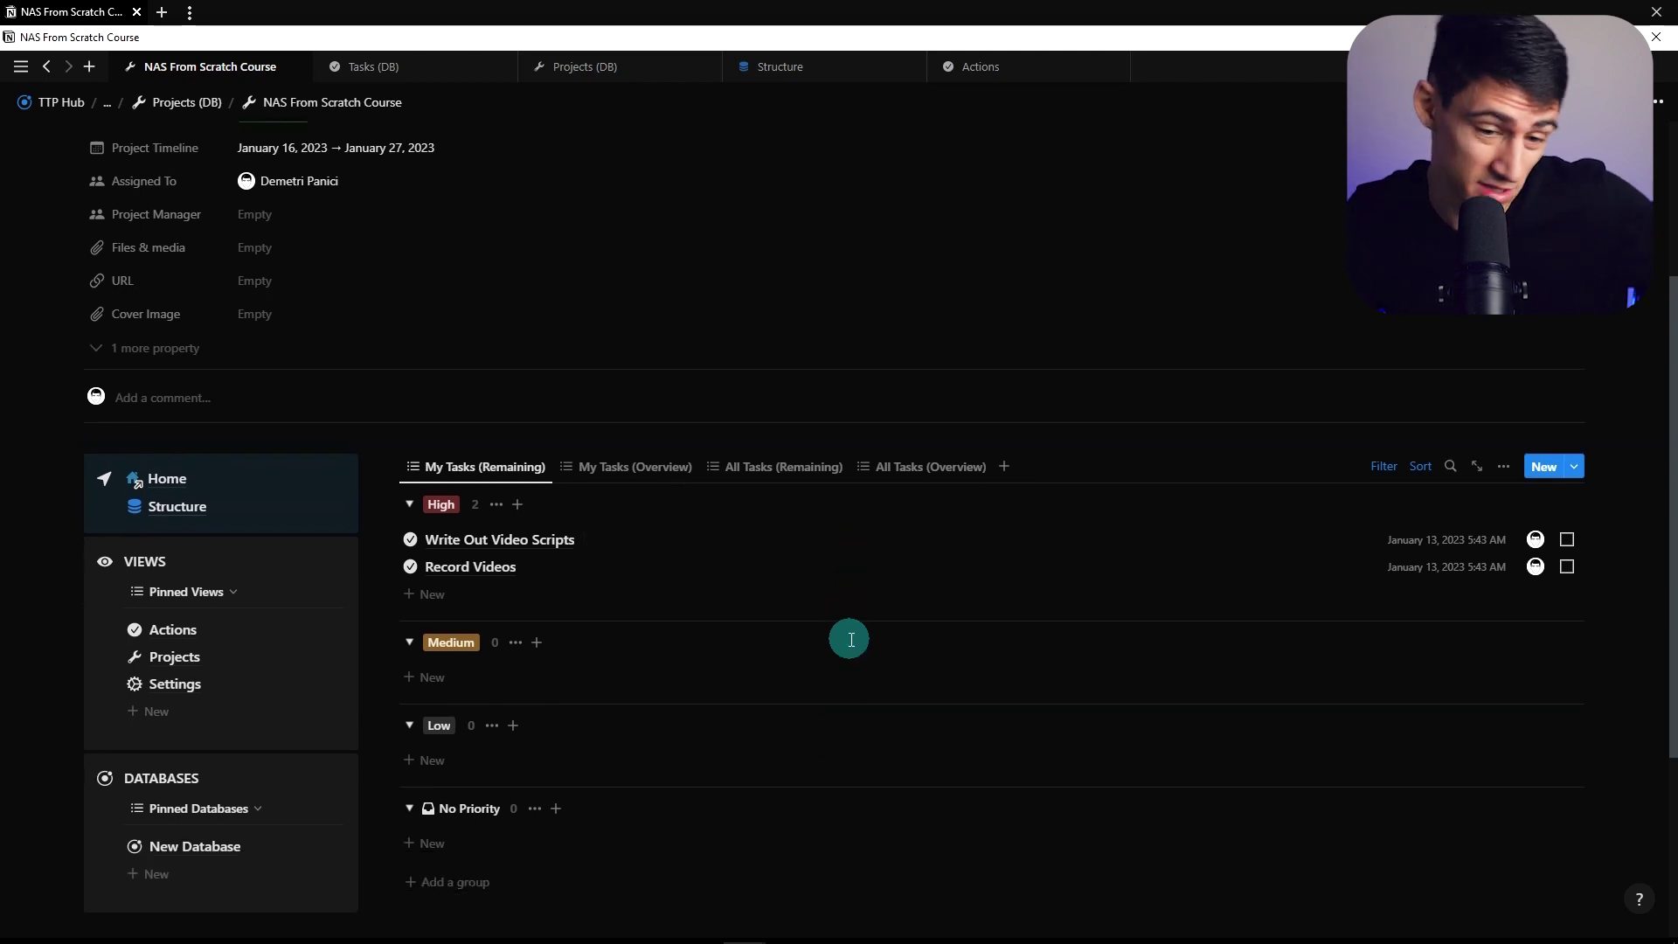
scroll(850, 639, up, 1)
scroll(852, 647, down, 1)
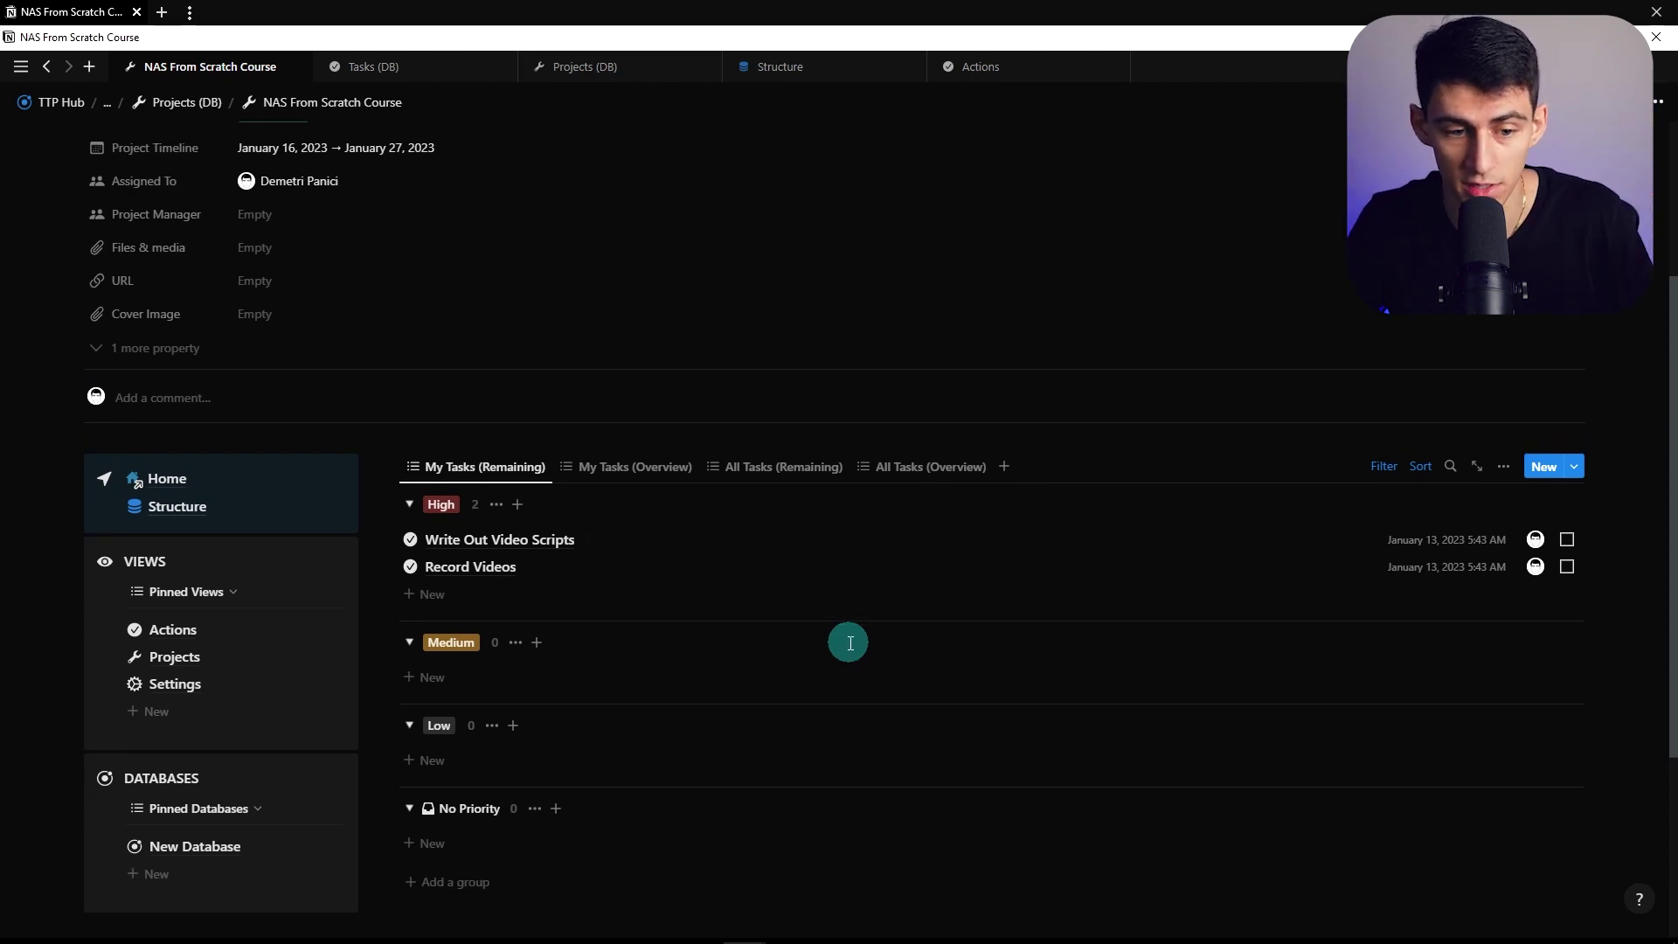
scroll(852, 637, down, 2)
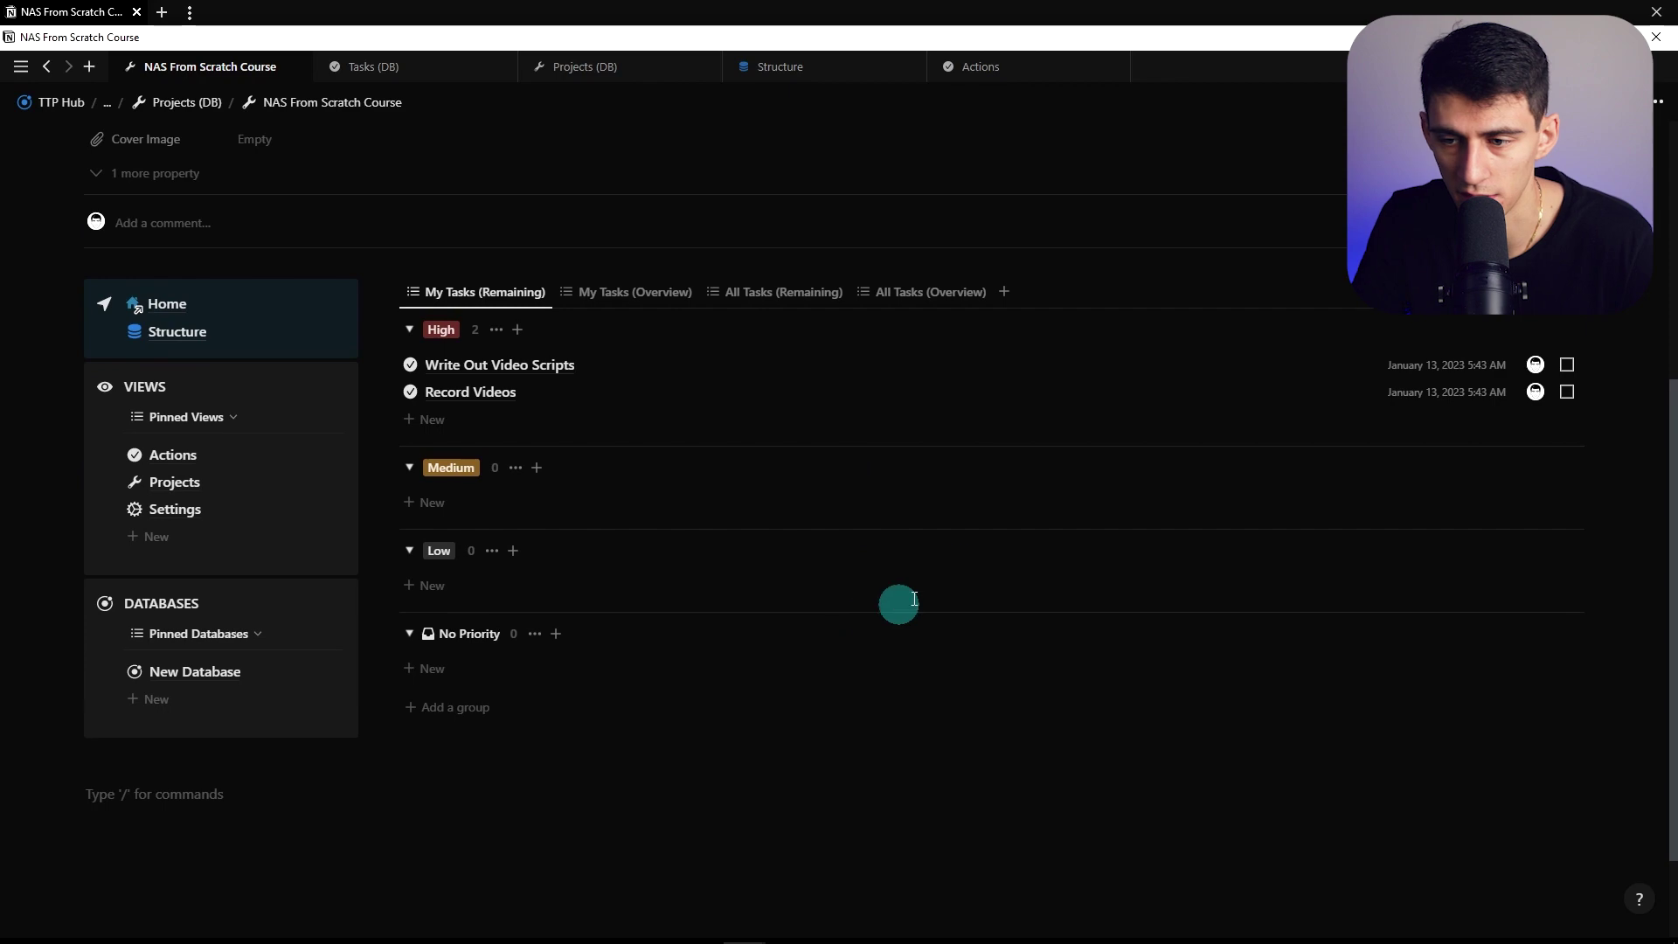